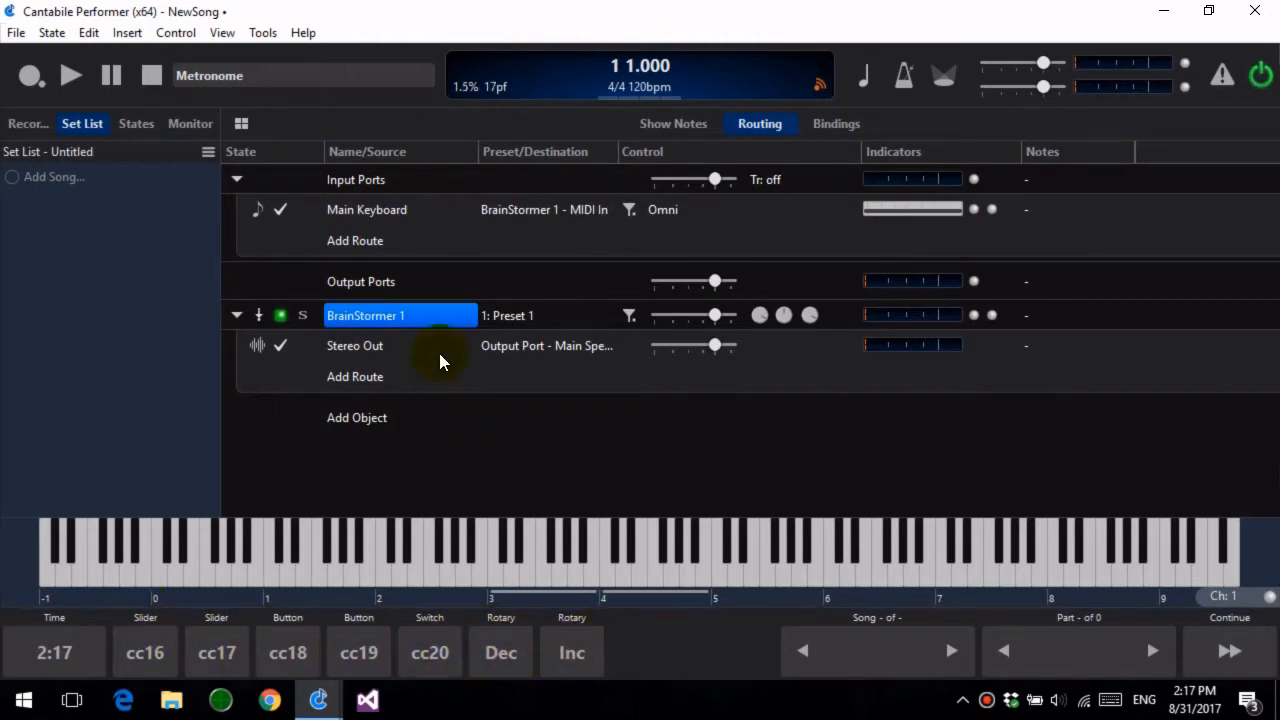
# Open the MIDI monitor for BrainStormer 1 and move the cc16 and cc17 sliders to watch their controller events.
pyautogui.rightClick(436, 319)
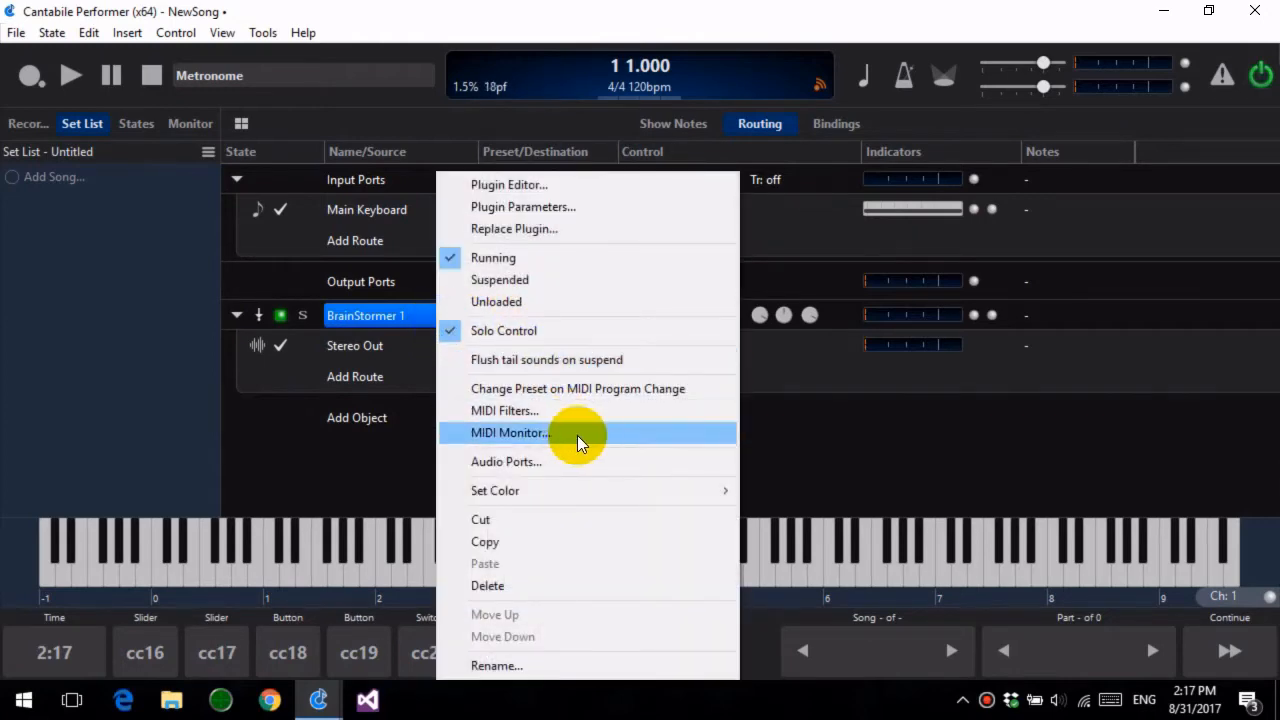
pyautogui.click(577, 435)
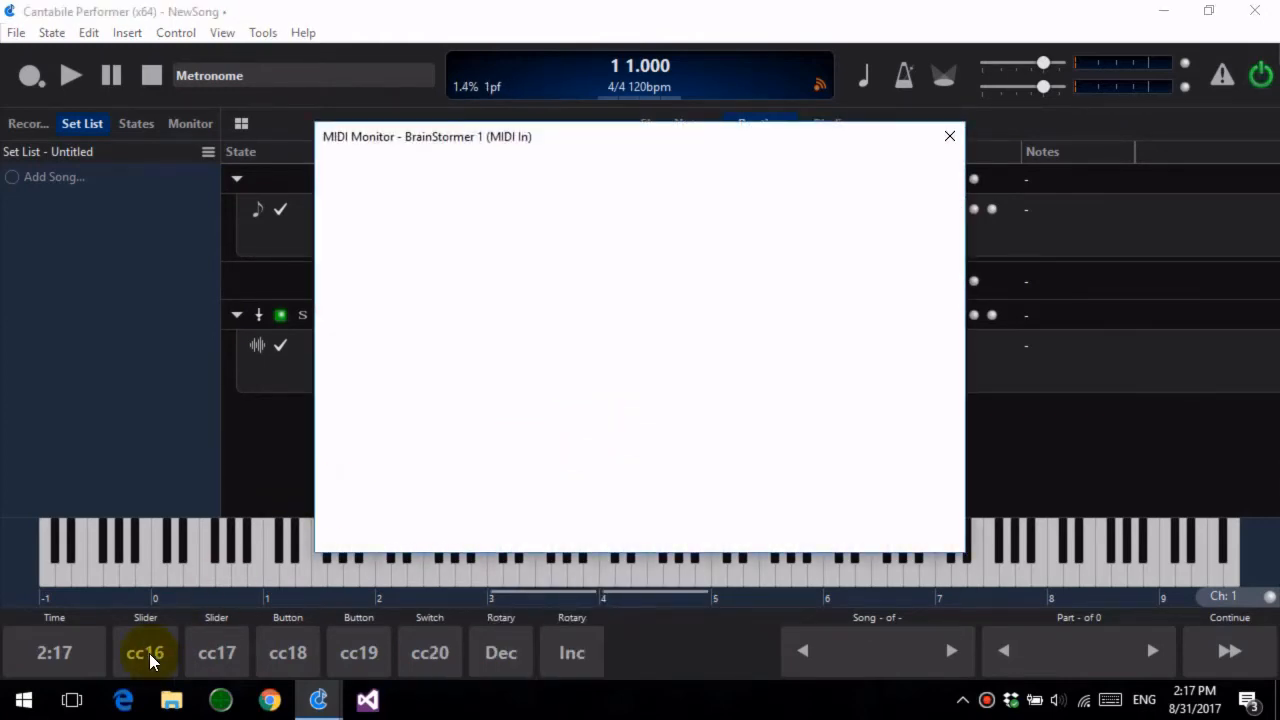
pyautogui.moveTo(149, 653); pyautogui.dragTo(210, 598)
pyautogui.moveTo(195, 652); pyautogui.dragTo(293, 588)
# Trigger the cc18 and cc19 controller buttons repeatedly to examine their events in the MIDI monitor.
pyautogui.doubleClick(311, 655)
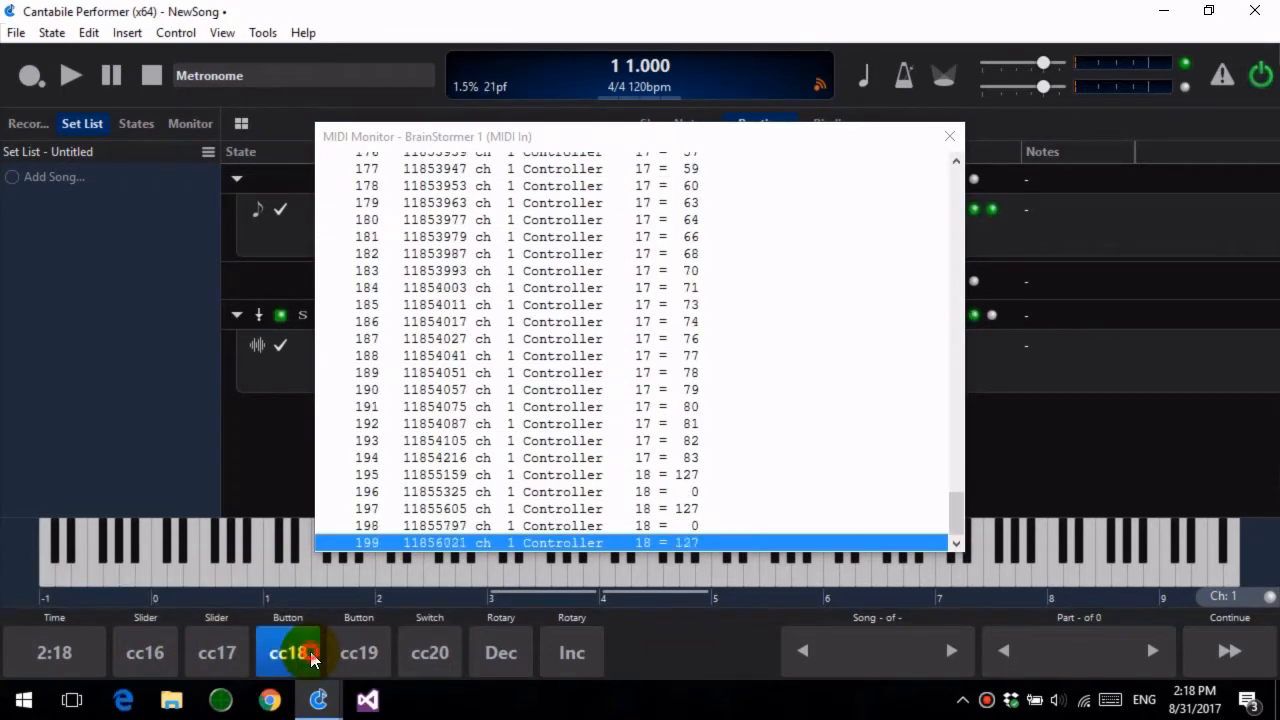
pyautogui.click(311, 655)
pyautogui.click(311, 655)
pyautogui.click(311, 655)
pyautogui.click(349, 655)
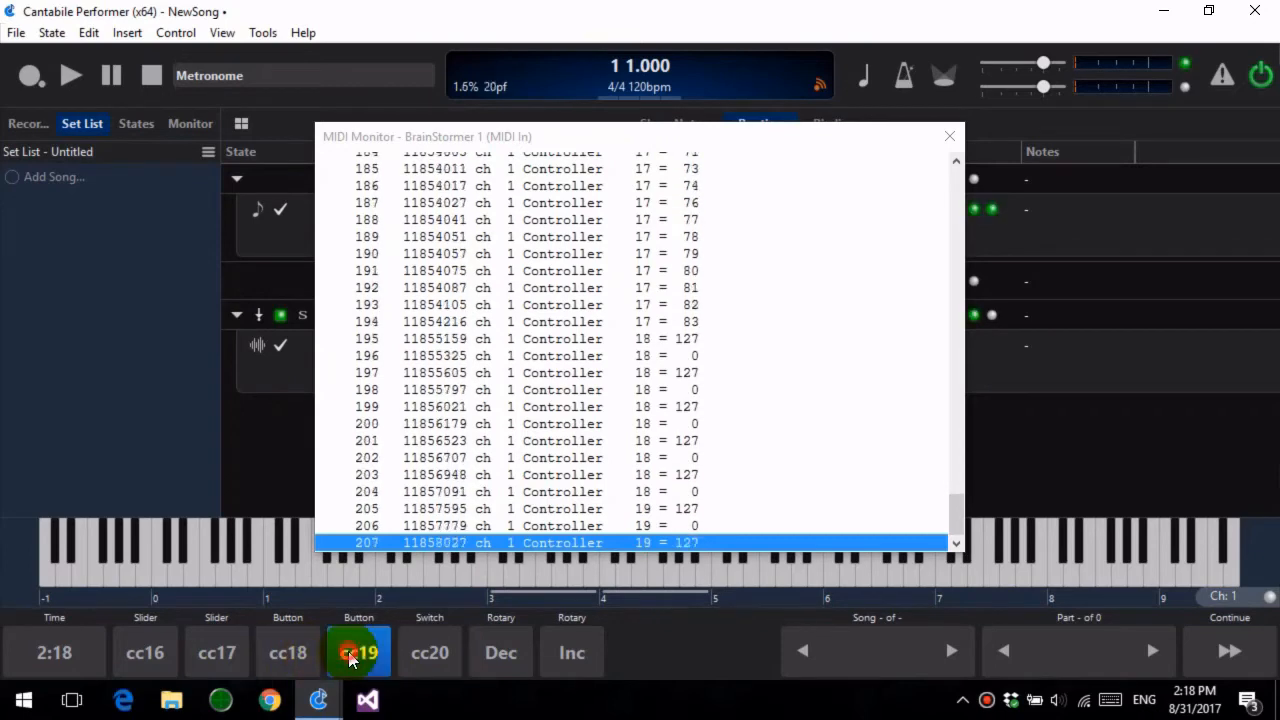
pyautogui.click(349, 655)
pyautogui.click(349, 655)
pyautogui.click(349, 655)
pyautogui.click(349, 655)
pyautogui.click(349, 655)
pyautogui.click(311, 663)
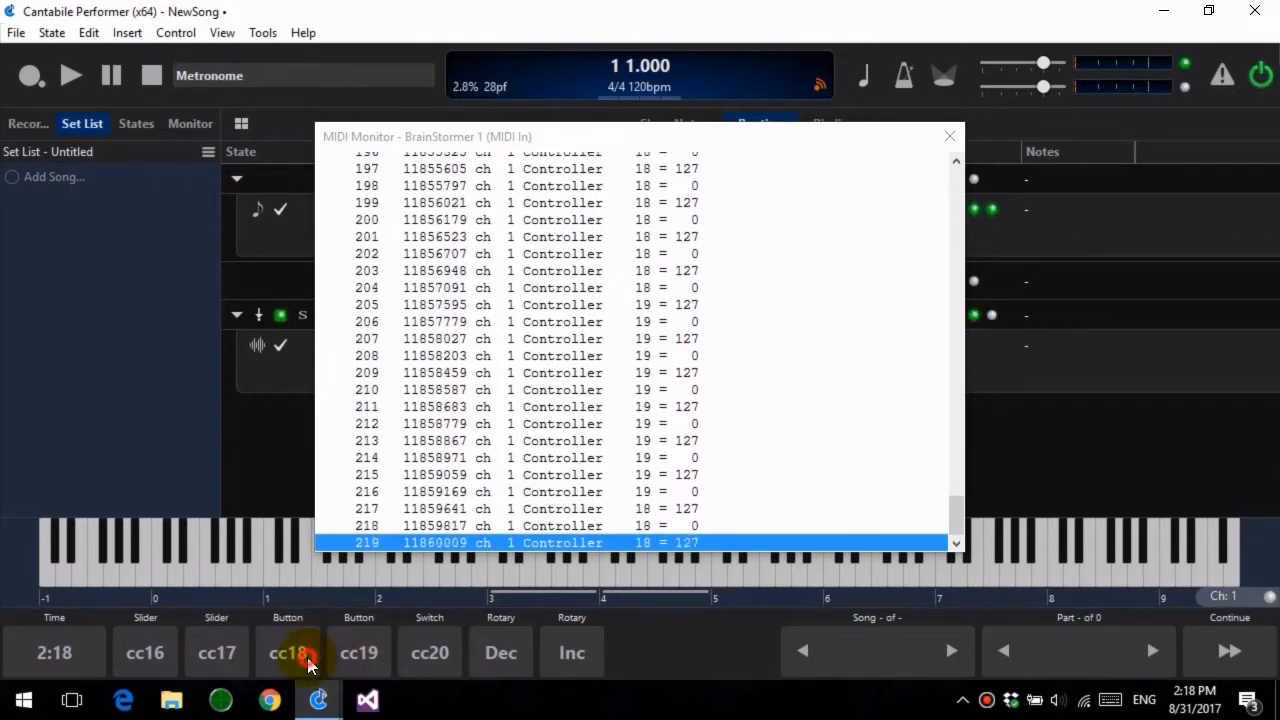
pyautogui.click(311, 663)
# Toggle the cc20 switch on and off several times to examine its events in the MIDI monitor.
pyautogui.click(429, 668)
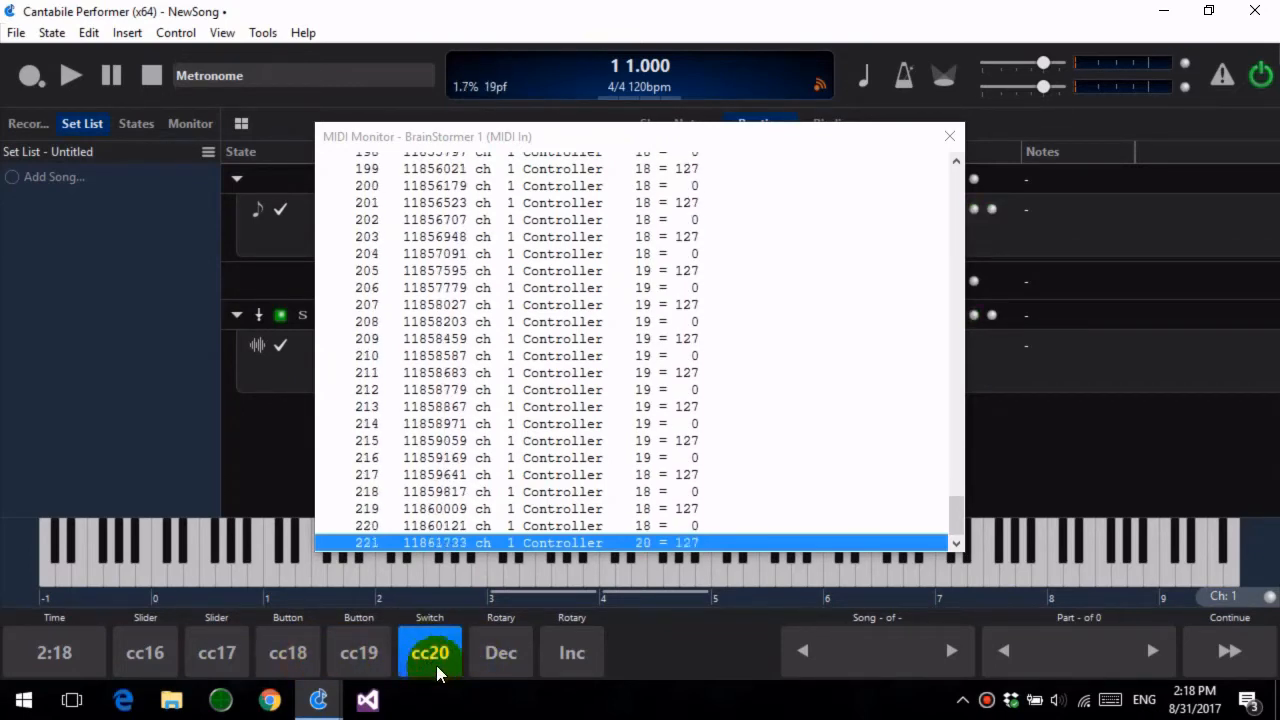
pyautogui.click(436, 663)
pyautogui.click(440, 655)
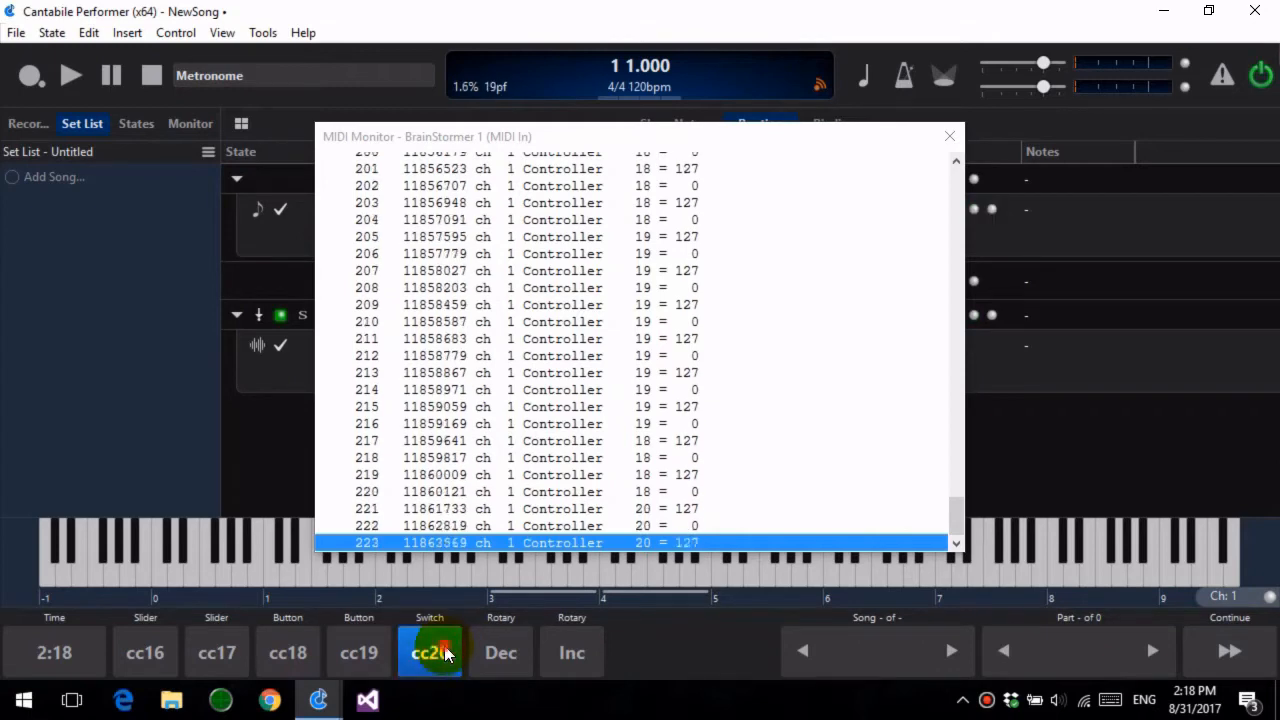
pyautogui.click(444, 645)
pyautogui.click(440, 640)
pyautogui.click(418, 633)
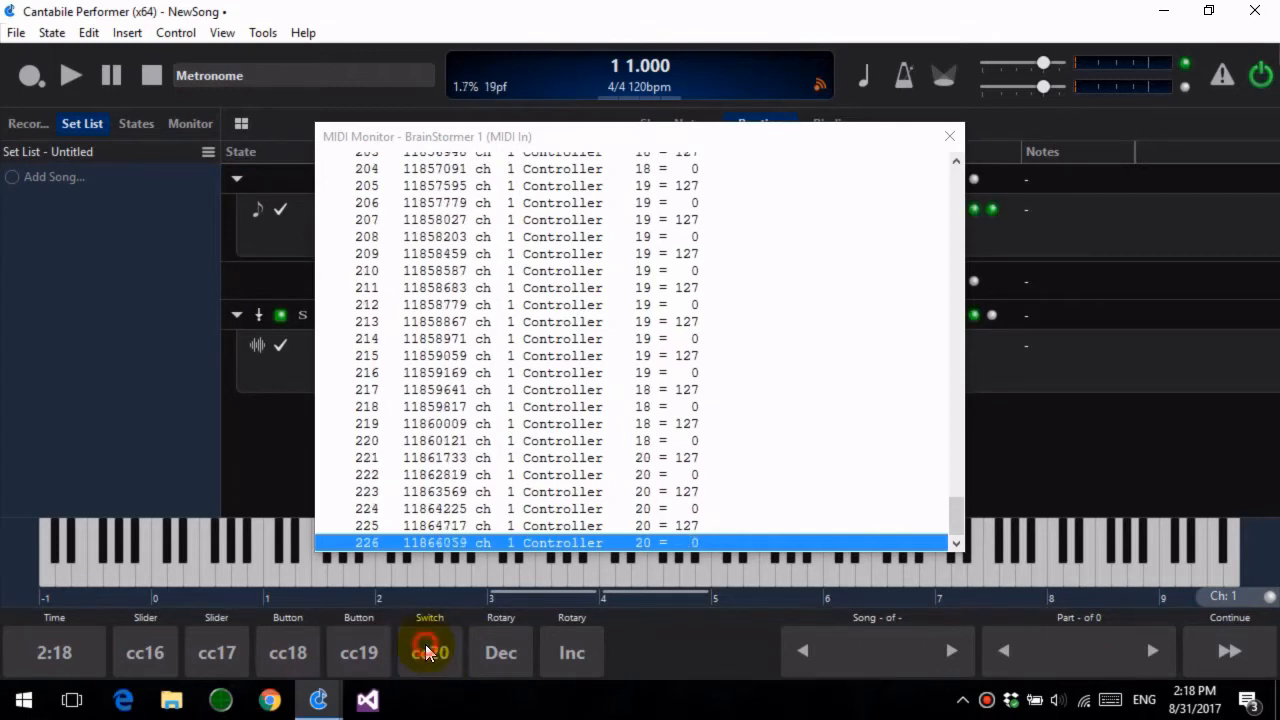
pyautogui.click(421, 638)
pyautogui.click(424, 642)
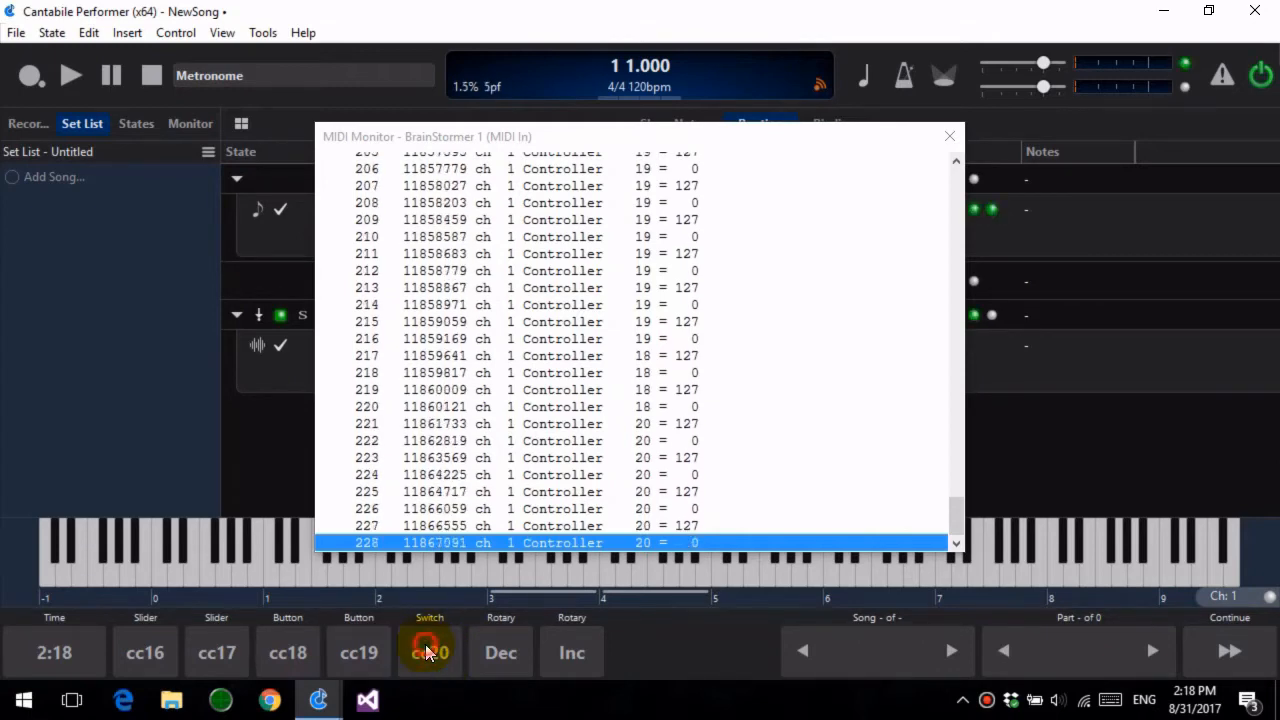
# Send repeated rotary increments with the Inc controller to examine their events in the MIDI monitor.
pyautogui.click(577, 652)
pyautogui.click(577, 652)
pyautogui.click(577, 652)
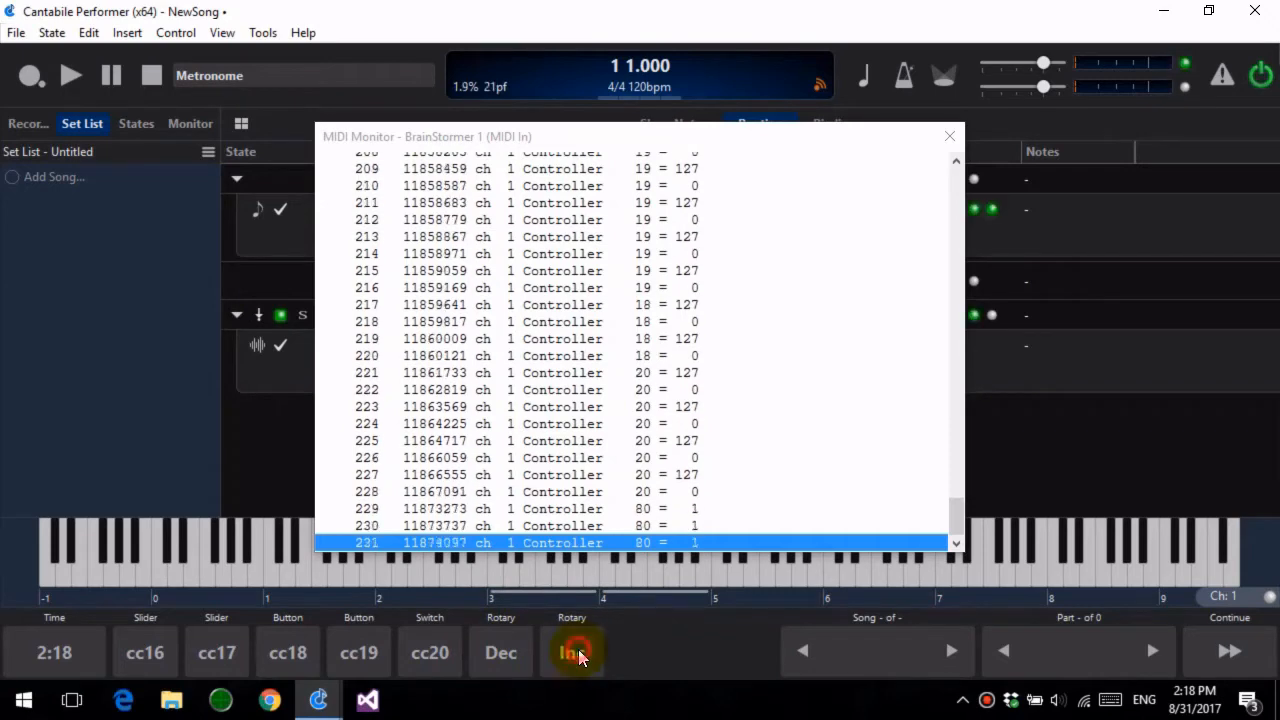
pyautogui.click(578, 652)
pyautogui.click(577, 652)
pyautogui.click(577, 652)
pyautogui.click(577, 652)
pyautogui.click(577, 652)
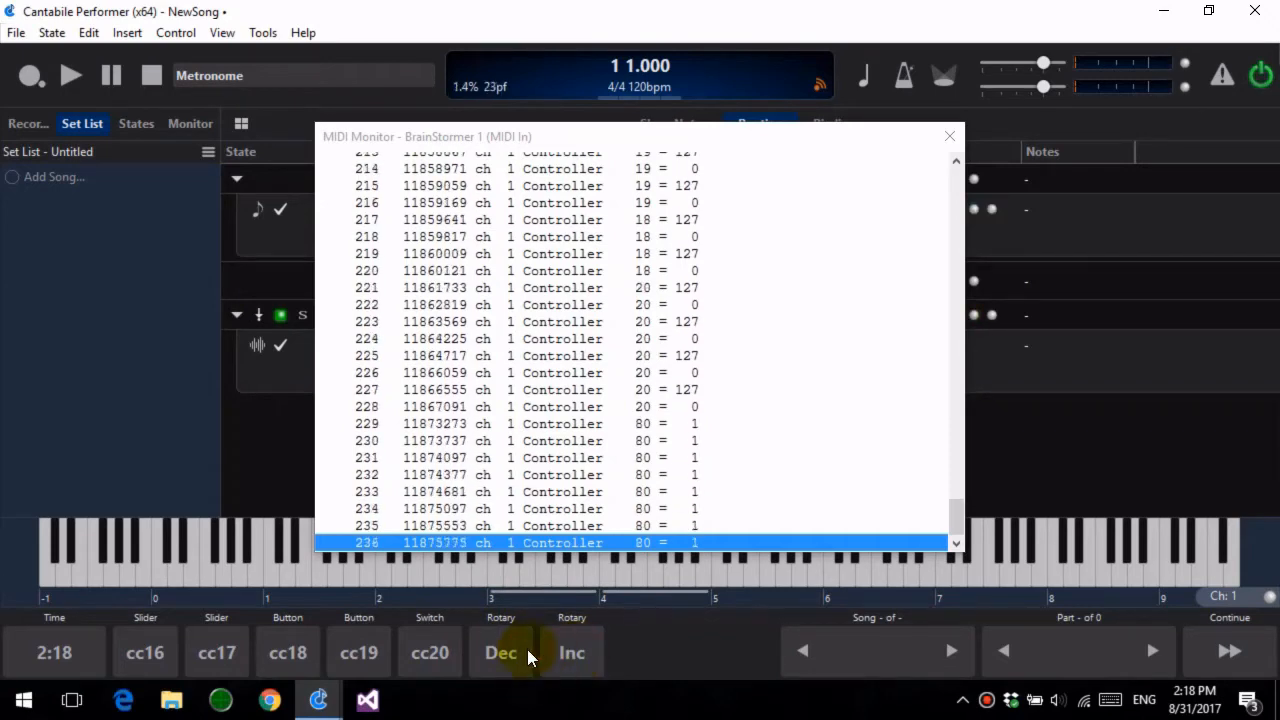
# Send repeated rotary decrements with the Dec controller to examine their events, and close the MIDI monitor.
pyautogui.click(503, 652)
pyautogui.click(504, 652)
pyautogui.click(504, 652)
pyautogui.click(504, 652)
pyautogui.click(504, 652)
pyautogui.click(504, 652)
pyautogui.click(504, 652)
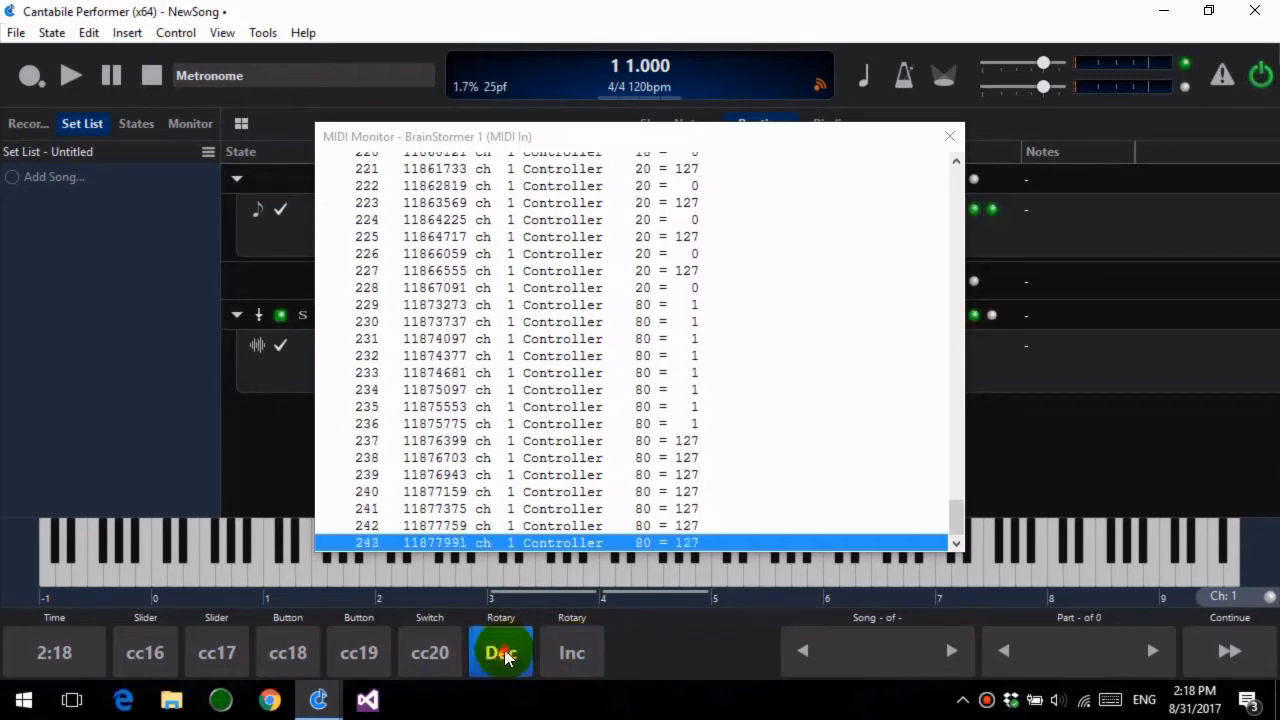
pyautogui.click(504, 652)
pyautogui.click(504, 652)
pyautogui.click(950, 136)
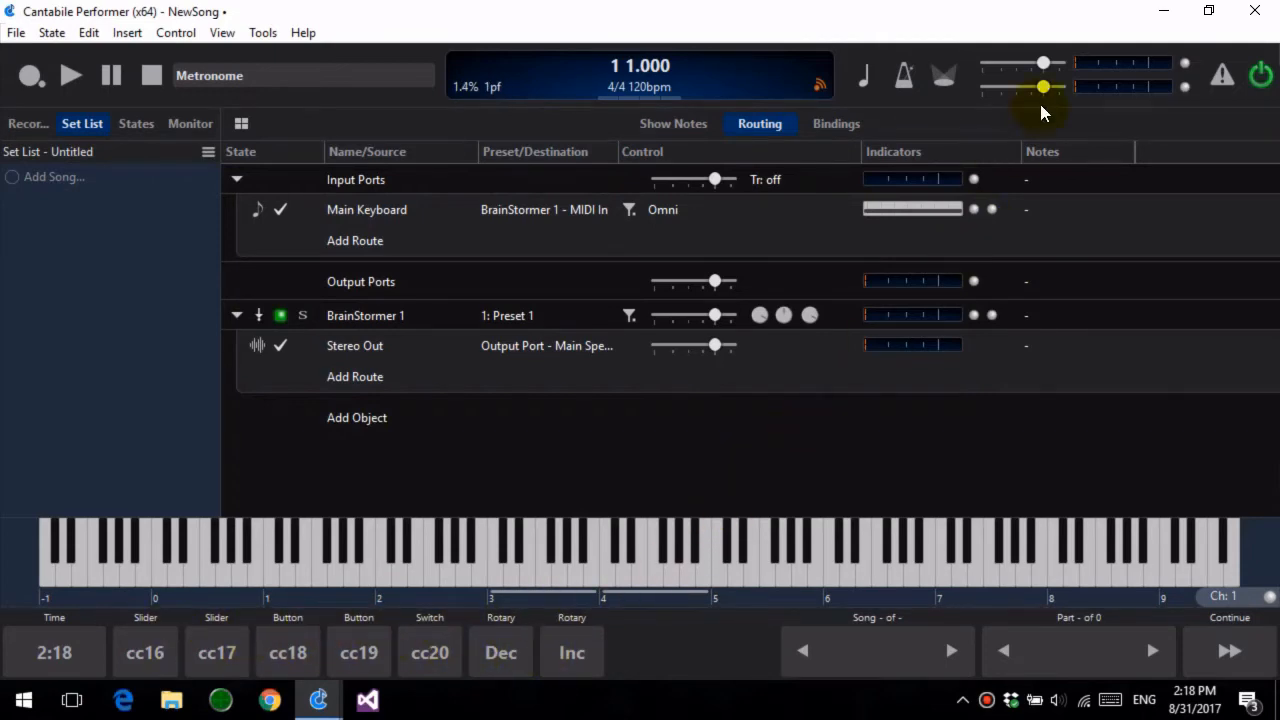
# Bind controller 16 on the Main Keyboard, channel 1, to the Master Output Gain and test it with the cc16 slider.
pyautogui.moveTo(1043, 88); pyautogui.dragTo(1119, 139)
pyautogui.moveTo(1043, 95); pyautogui.dragTo(1119, 137)
pyautogui.rightClick(1038, 86)
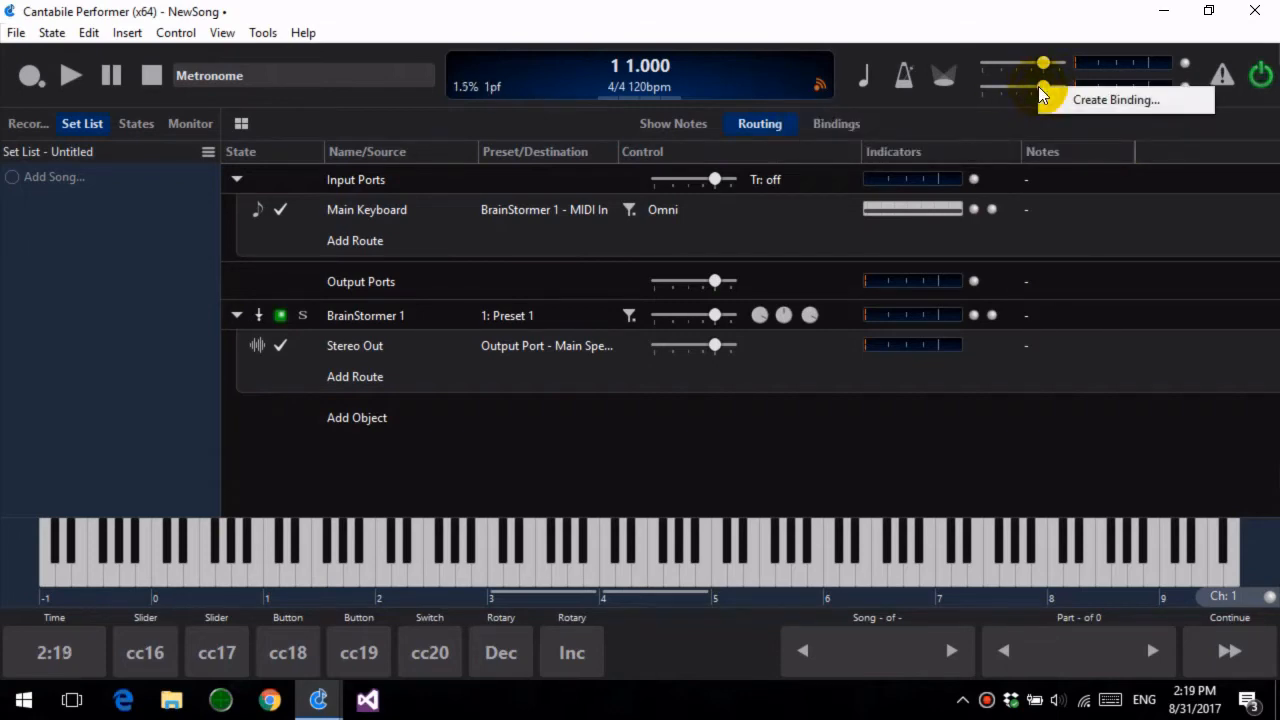
pyautogui.click(1116, 99)
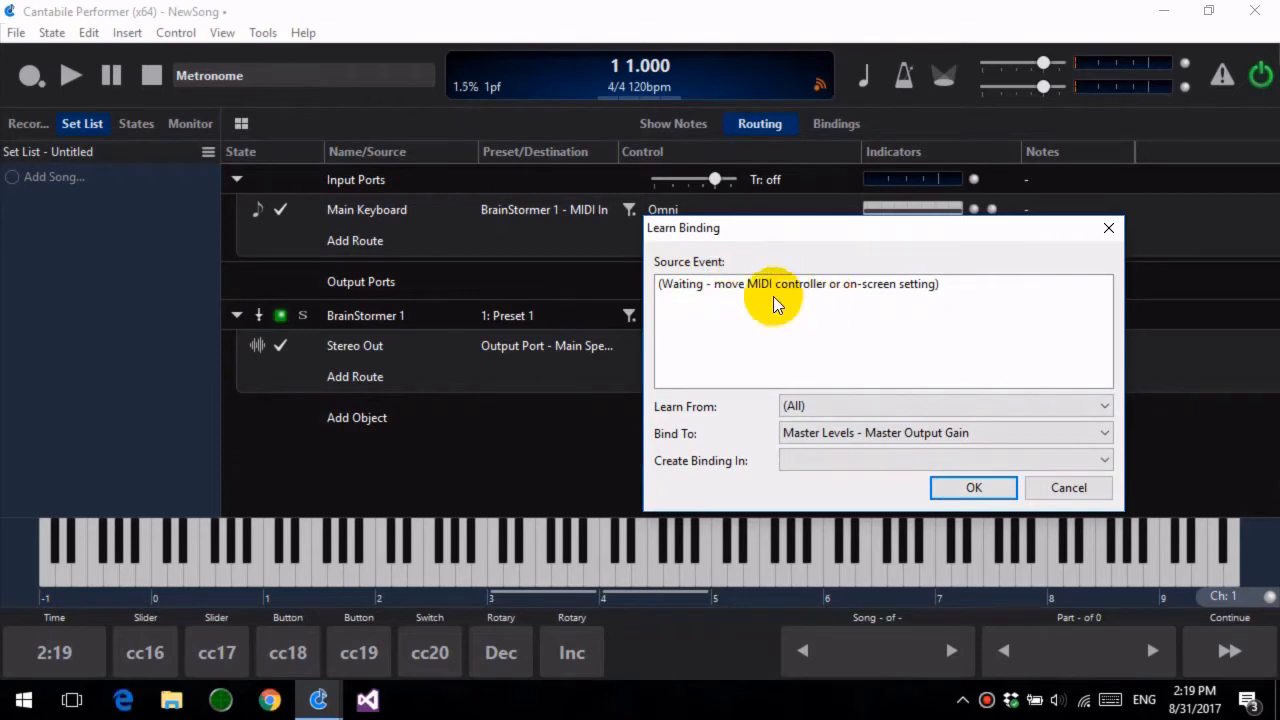
pyautogui.moveTo(155, 640); pyautogui.dragTo(215, 583)
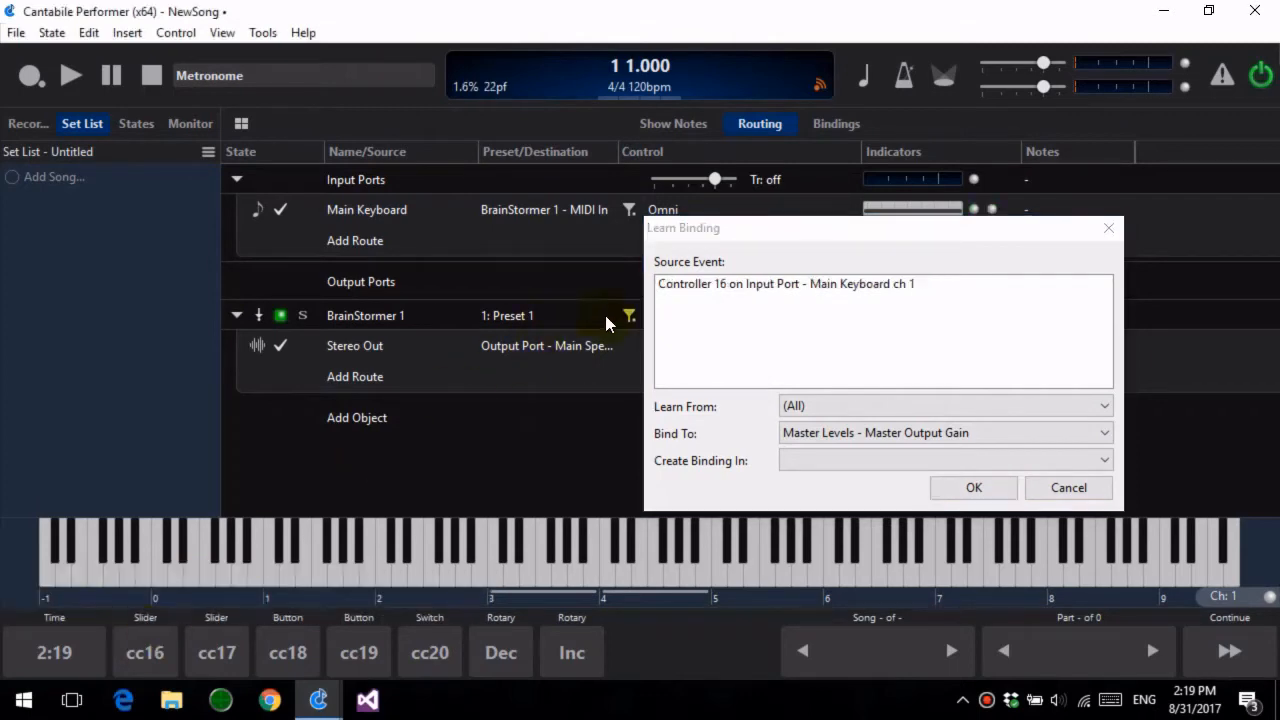
pyautogui.click(729, 283)
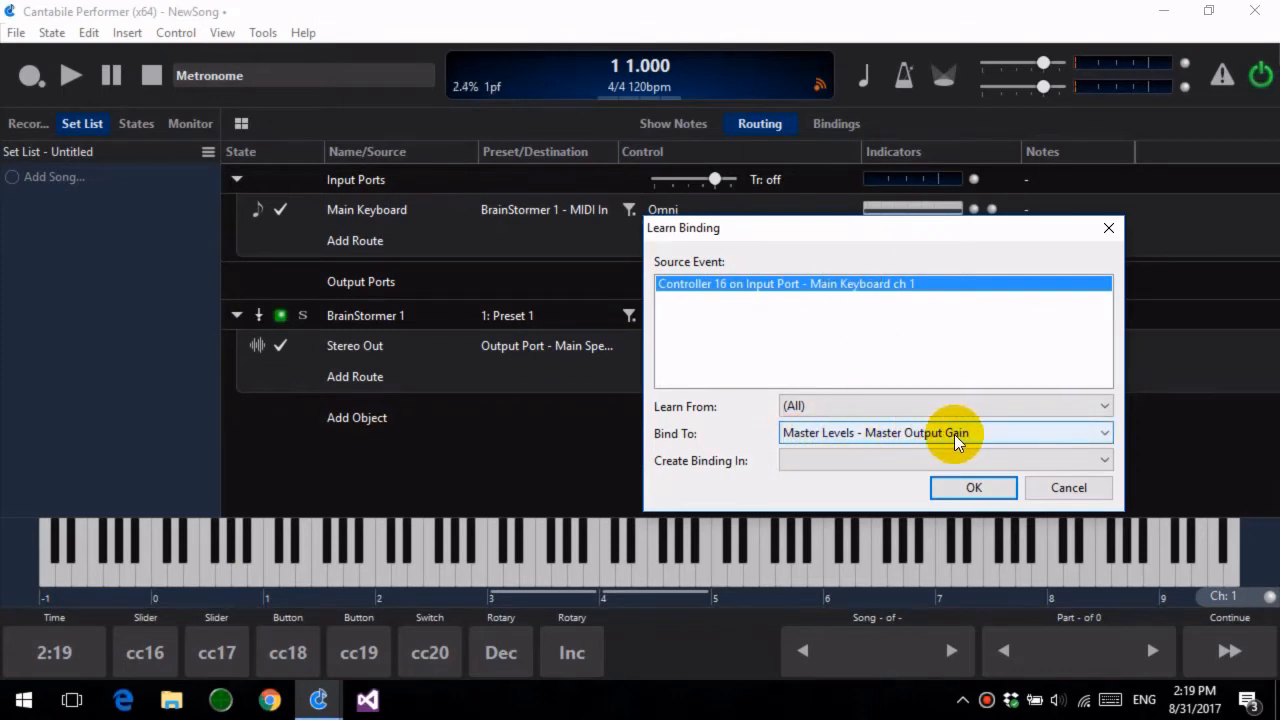
pyautogui.click(973, 488)
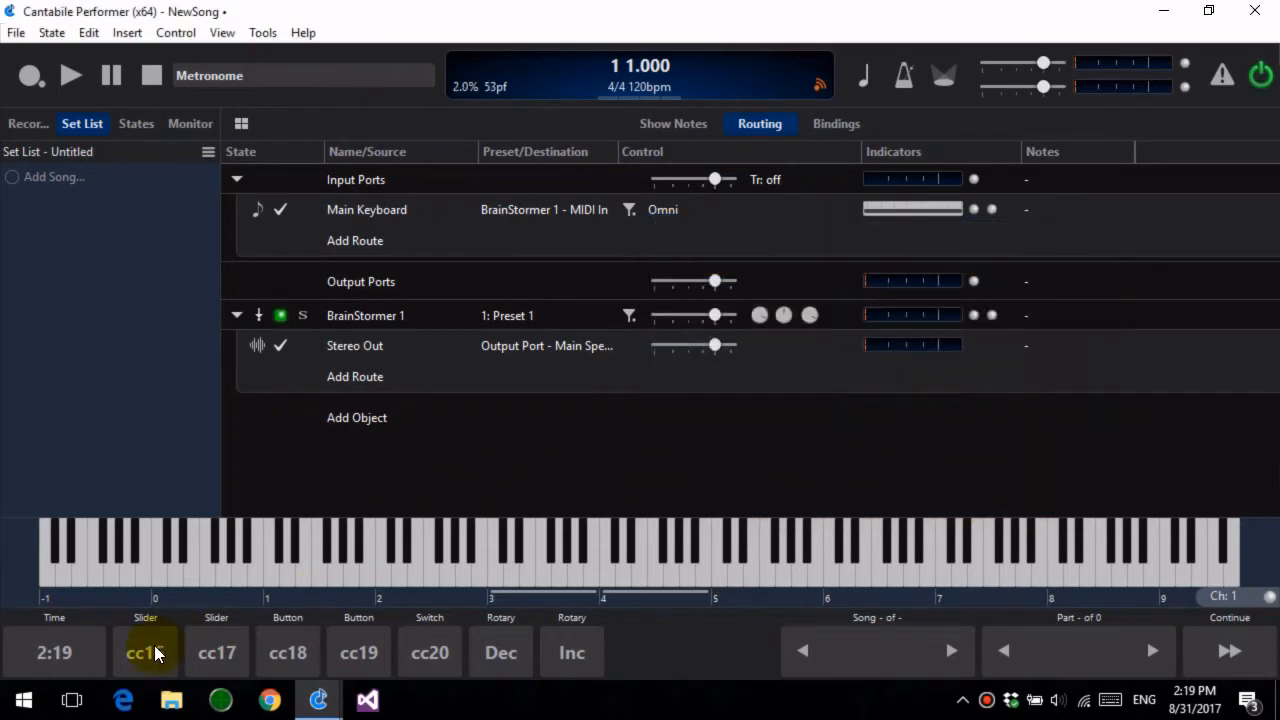
pyautogui.moveTo(154, 652); pyautogui.dragTo(300, 584)
# Check the metronome controls, the set list and the Main Keyboard route's enable state for the Create Binding option.
pyautogui.click(906, 78)
pyautogui.rightClick(692, 130)
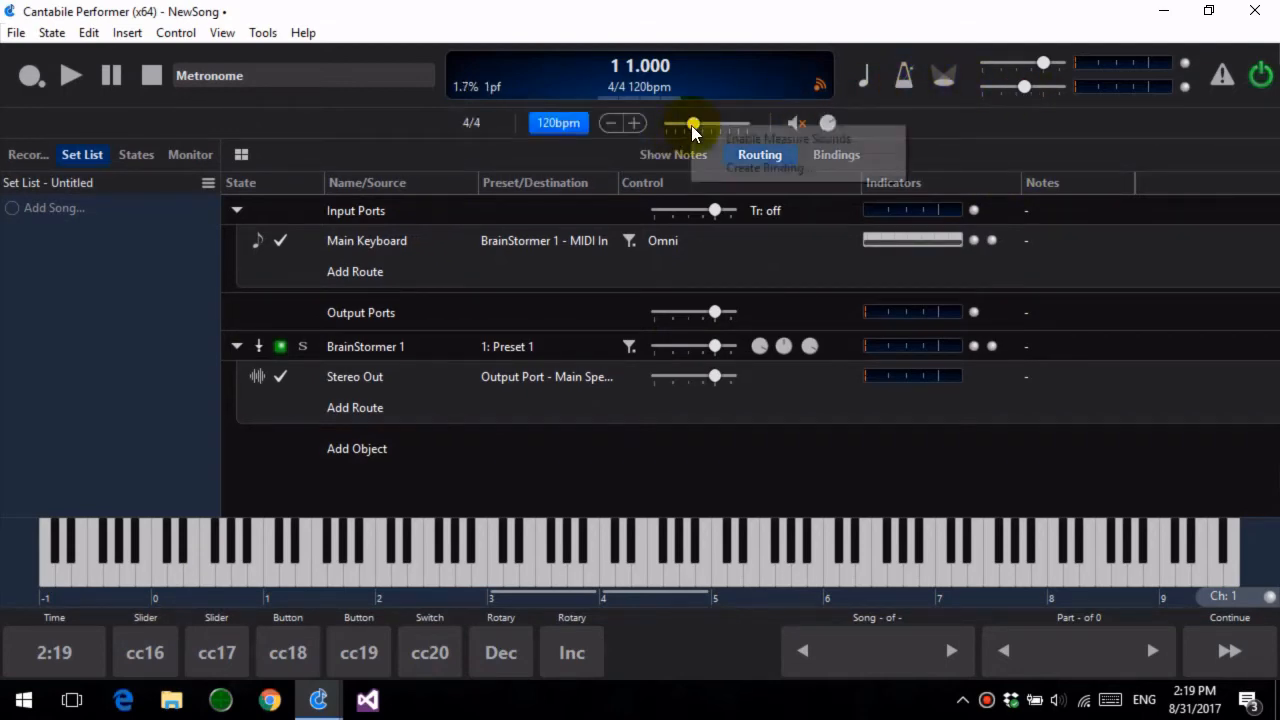
pyautogui.click(974, 120)
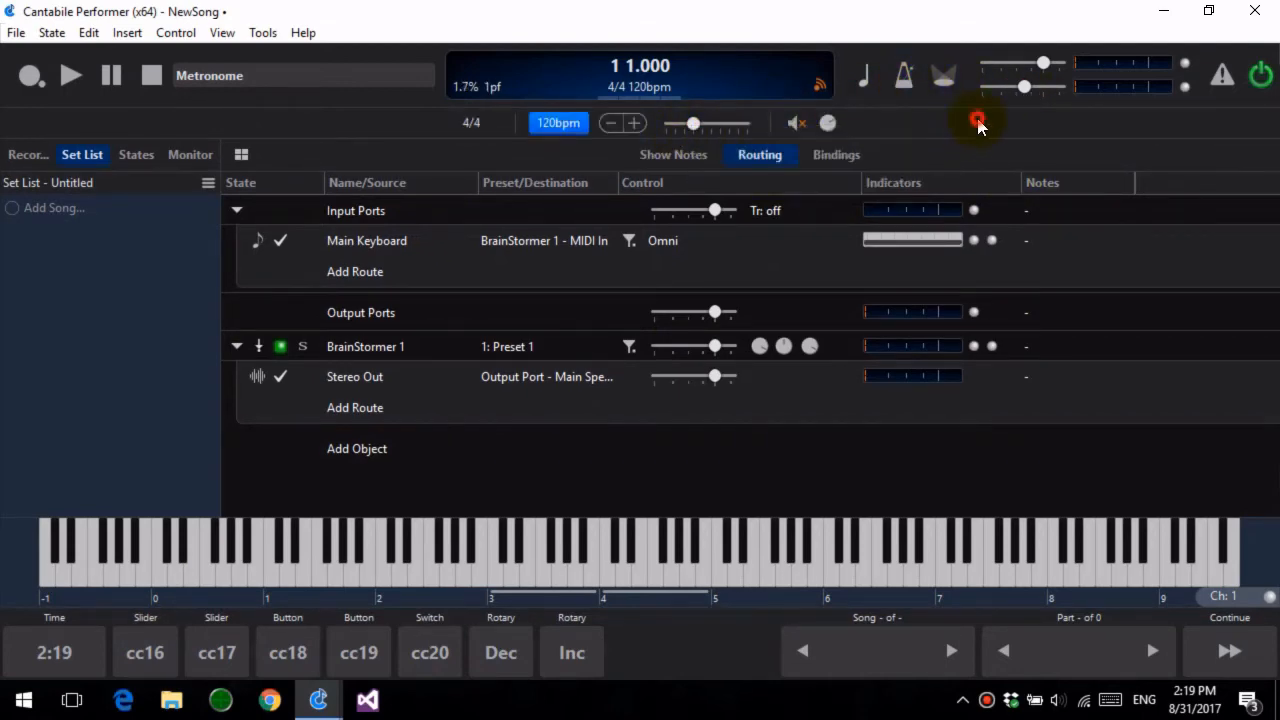
pyautogui.rightClick(834, 120)
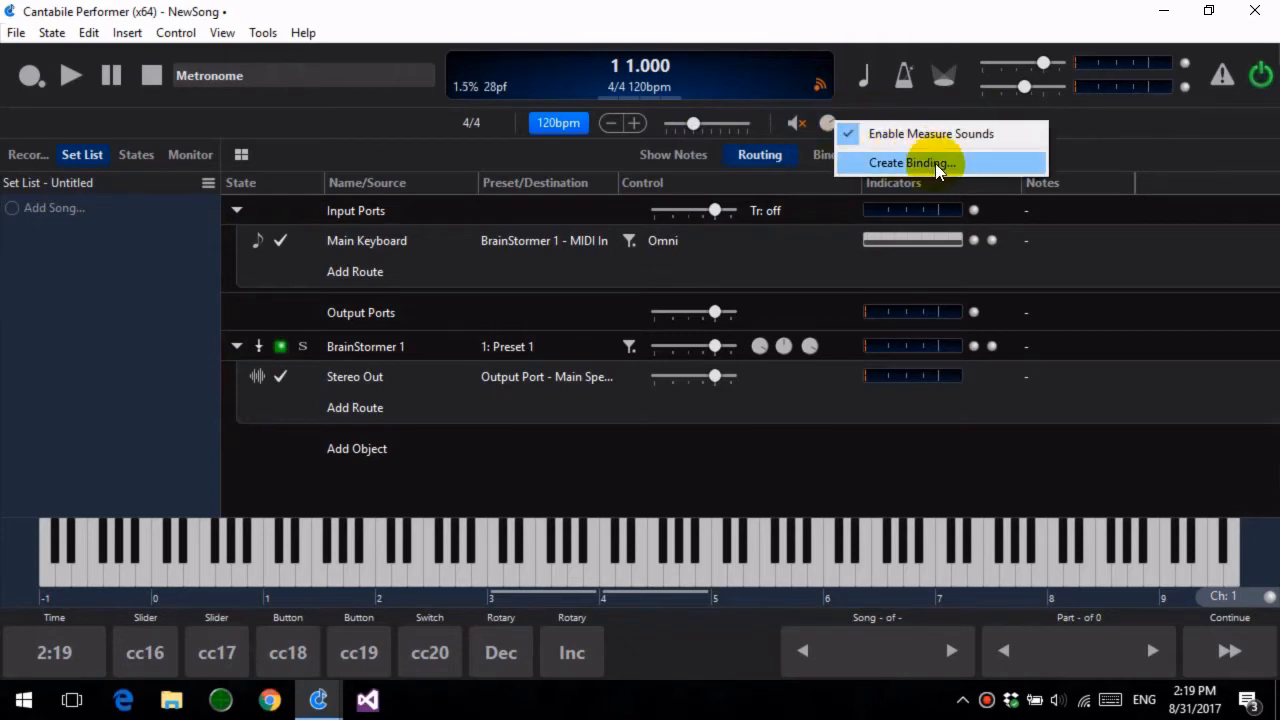
pyautogui.rightClick(74, 274)
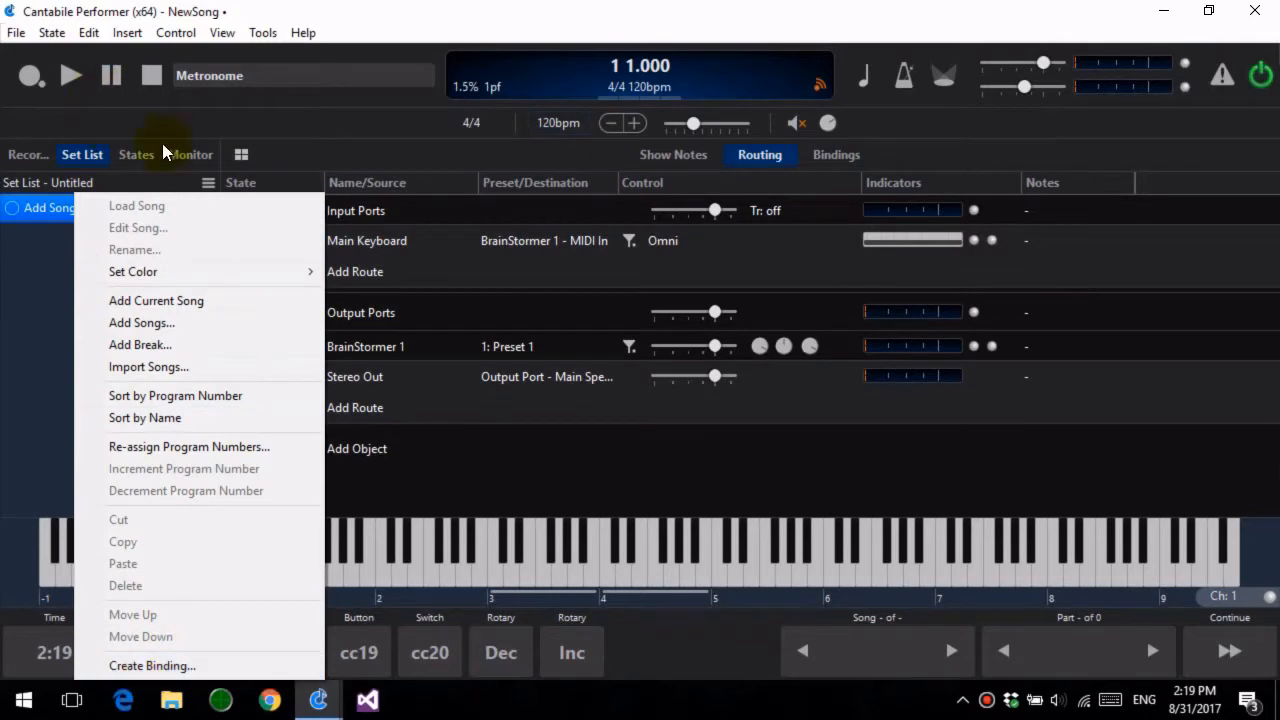
pyautogui.click(906, 129)
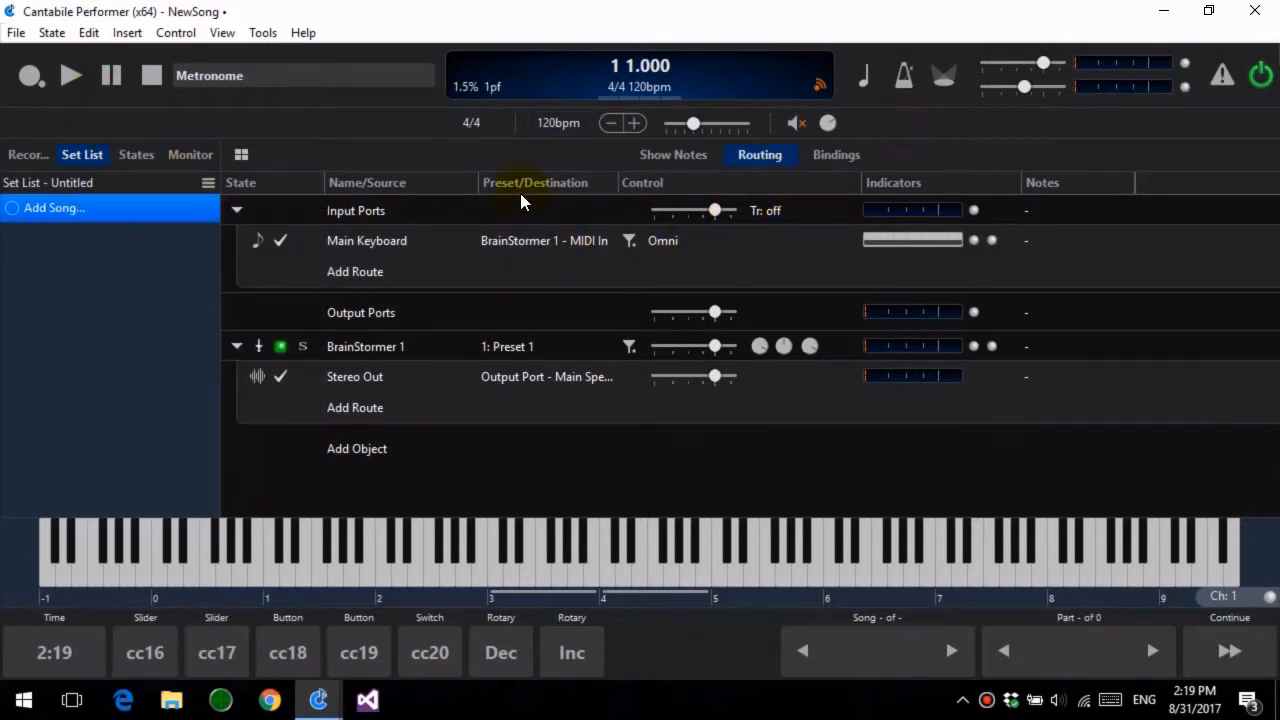
pyautogui.rightClick(285, 242)
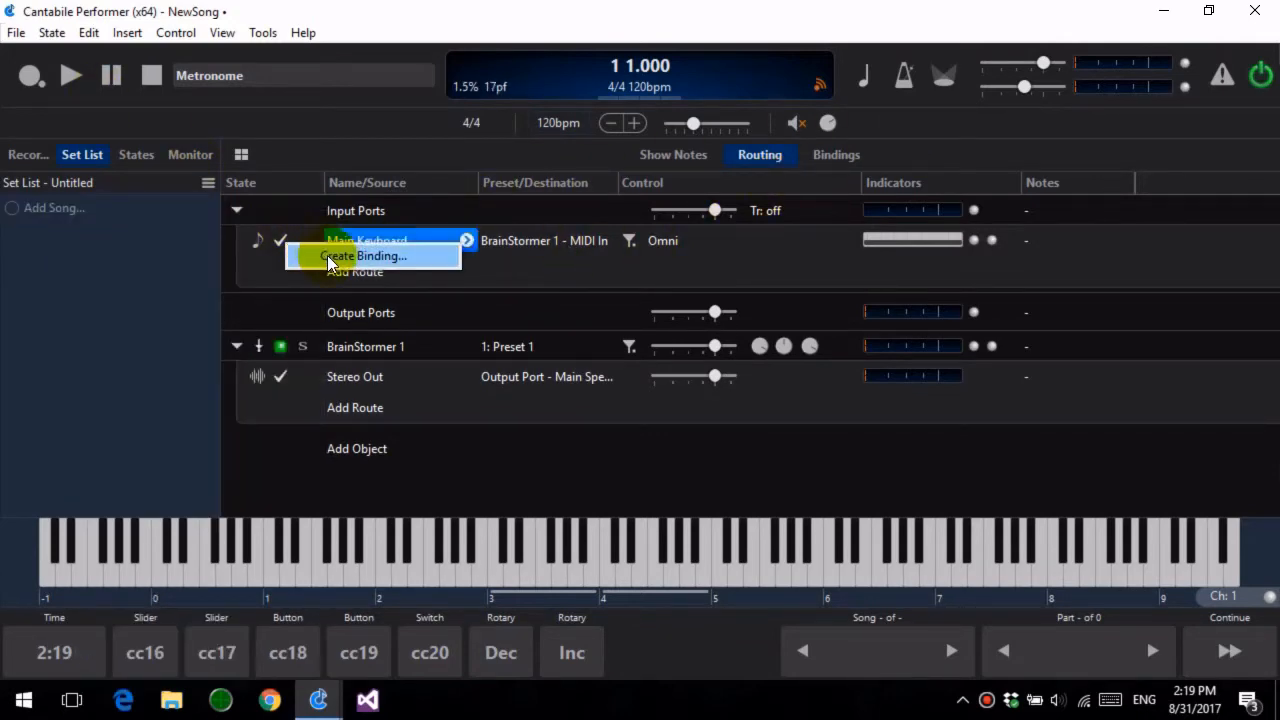
pyautogui.click(887, 130)
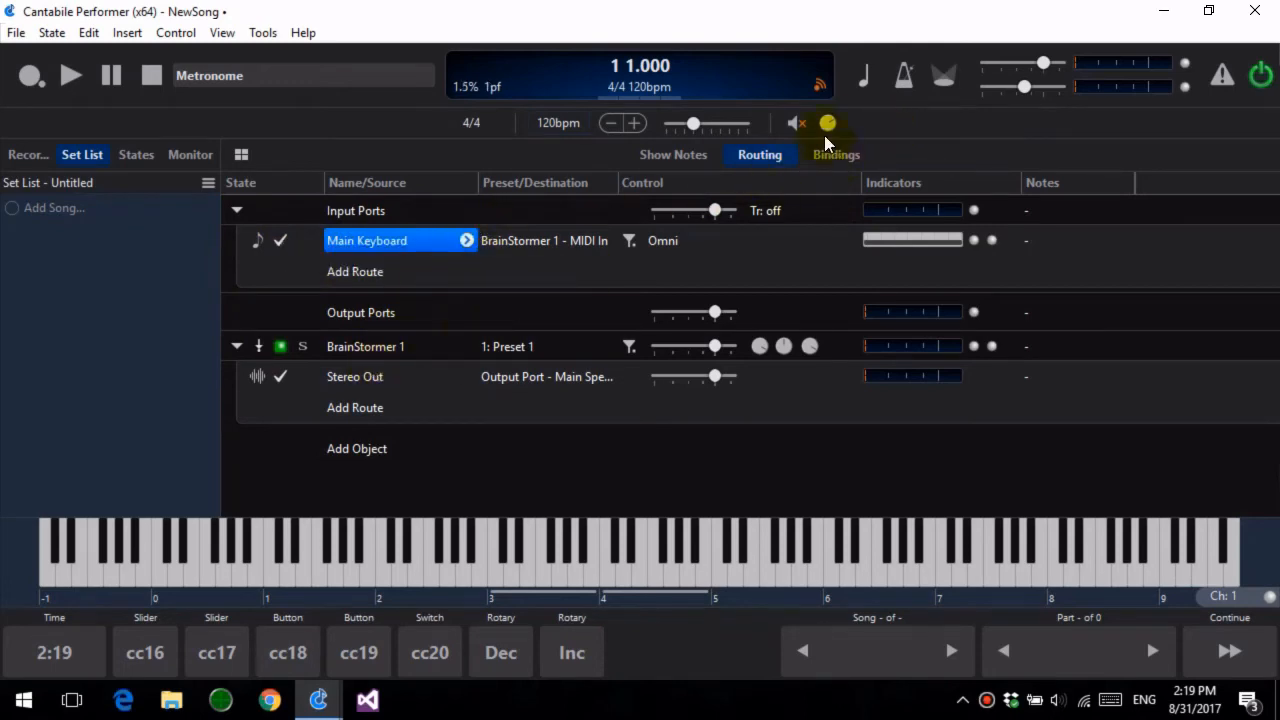
pyautogui.click(908, 79)
# In the BrainStormer 1 plugin editor, bind controller 17 on the Main Keyboard, channel 1, to parameter O1_Detune.
pyautogui.click(364, 317)
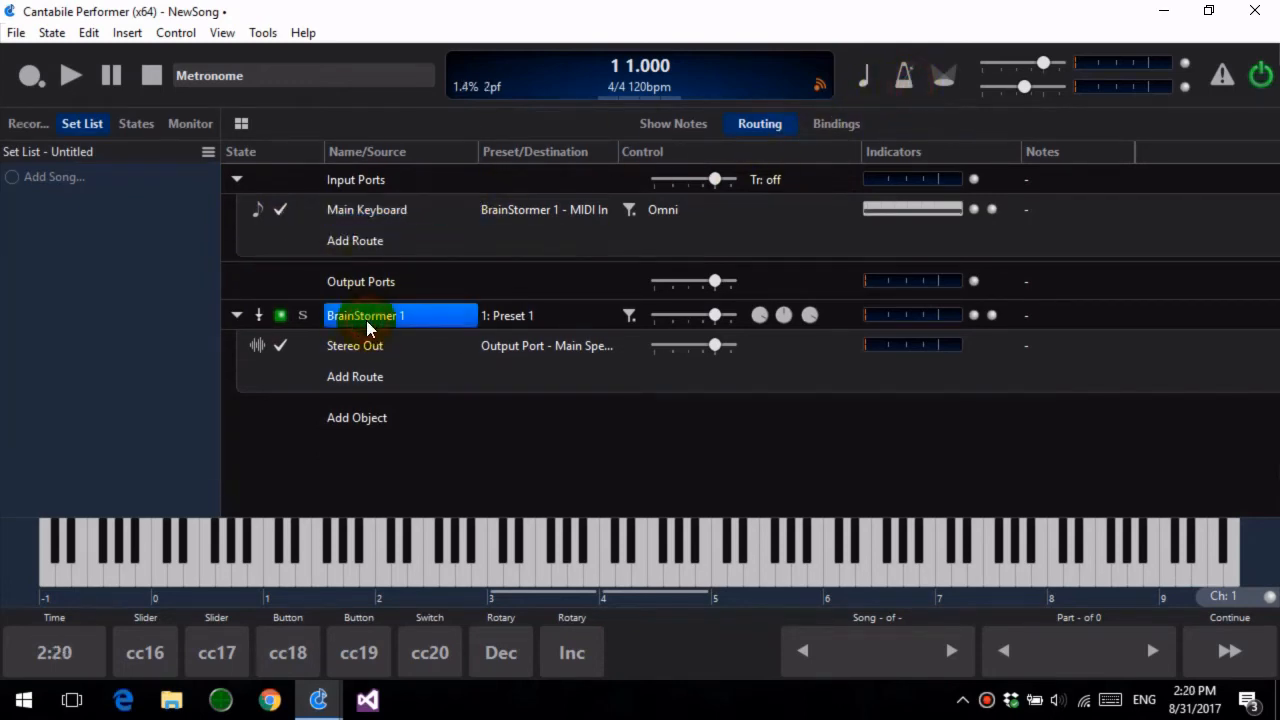
pyautogui.doubleClick(402, 316)
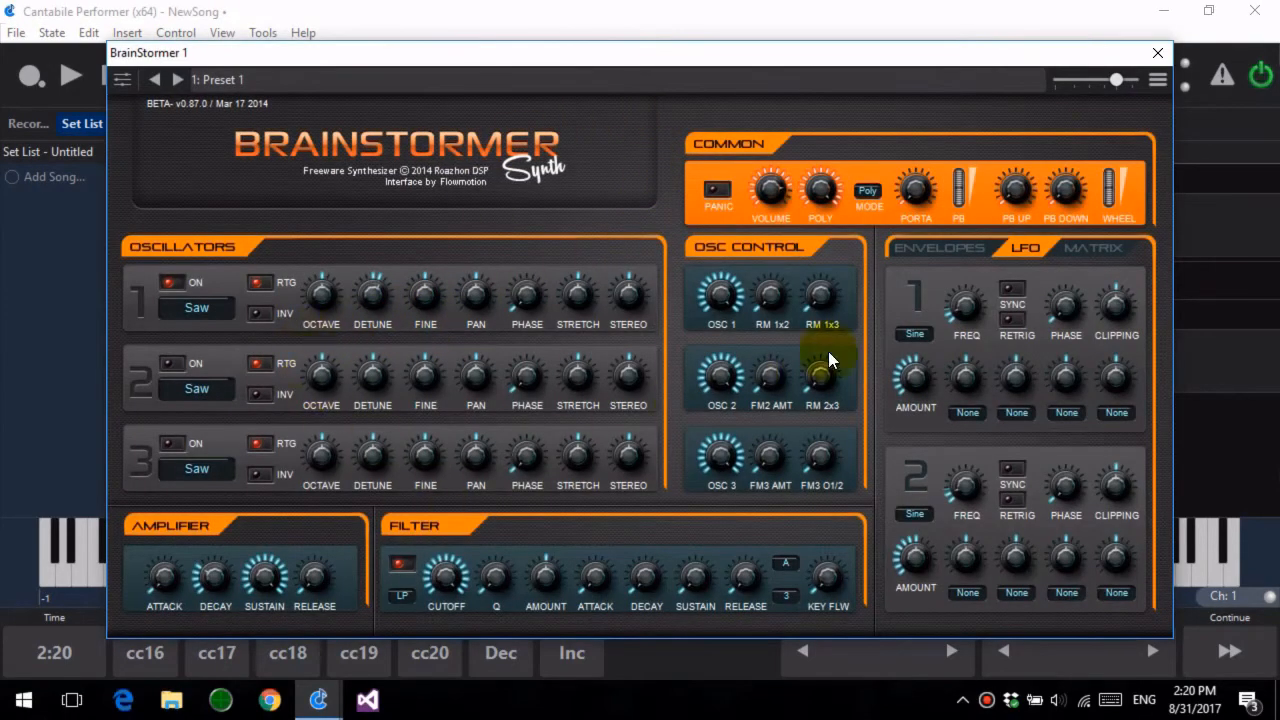
pyautogui.click(1158, 80)
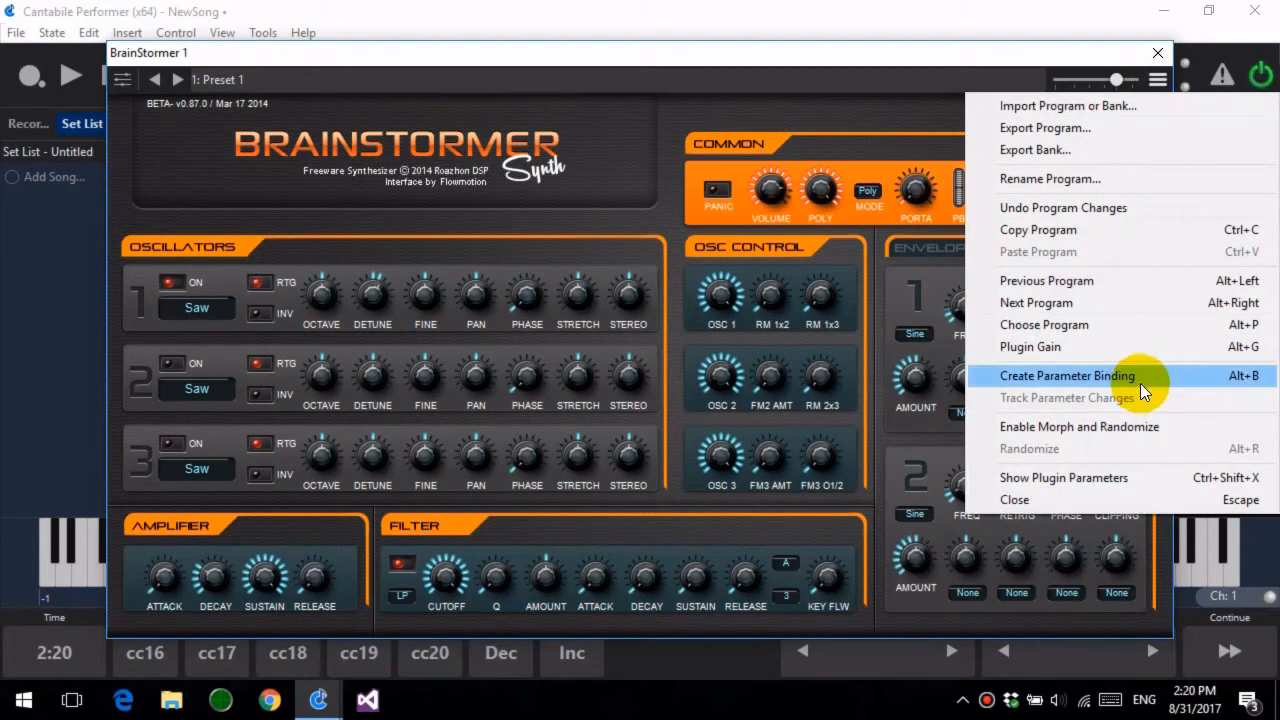
pyautogui.click(1170, 379)
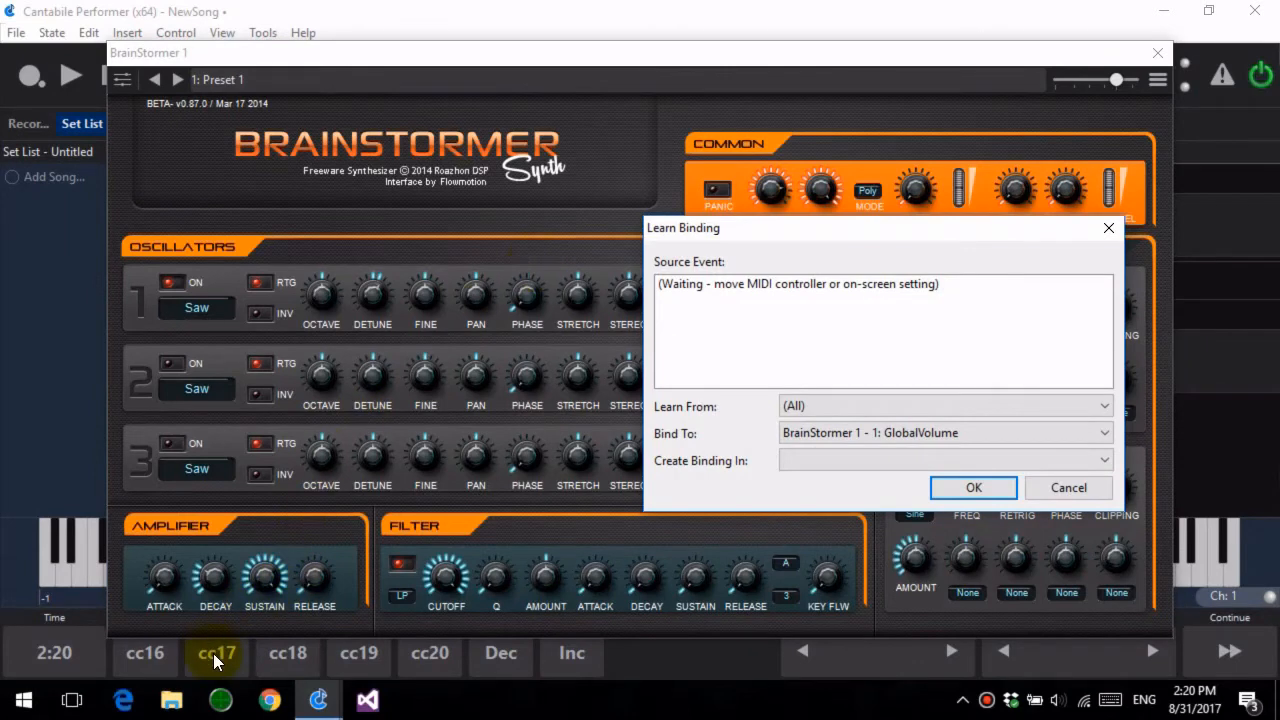
pyautogui.moveTo(213, 653); pyautogui.dragTo(275, 608)
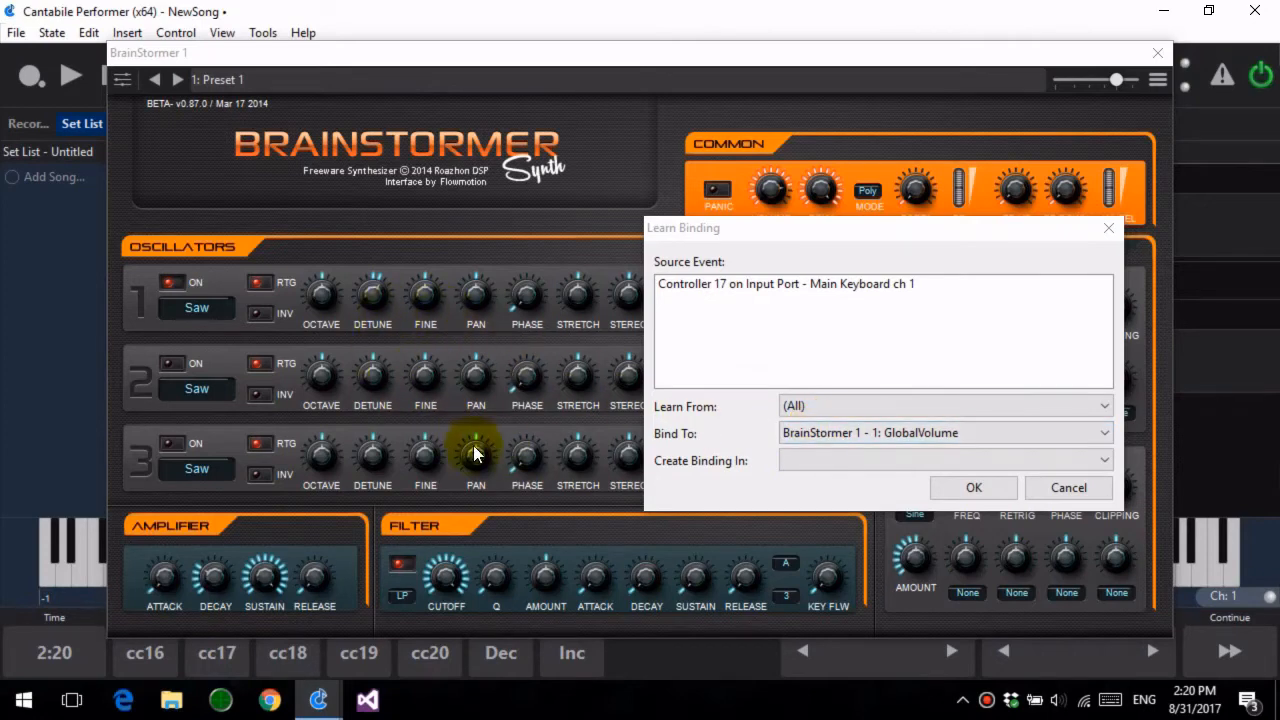
pyautogui.click(373, 298)
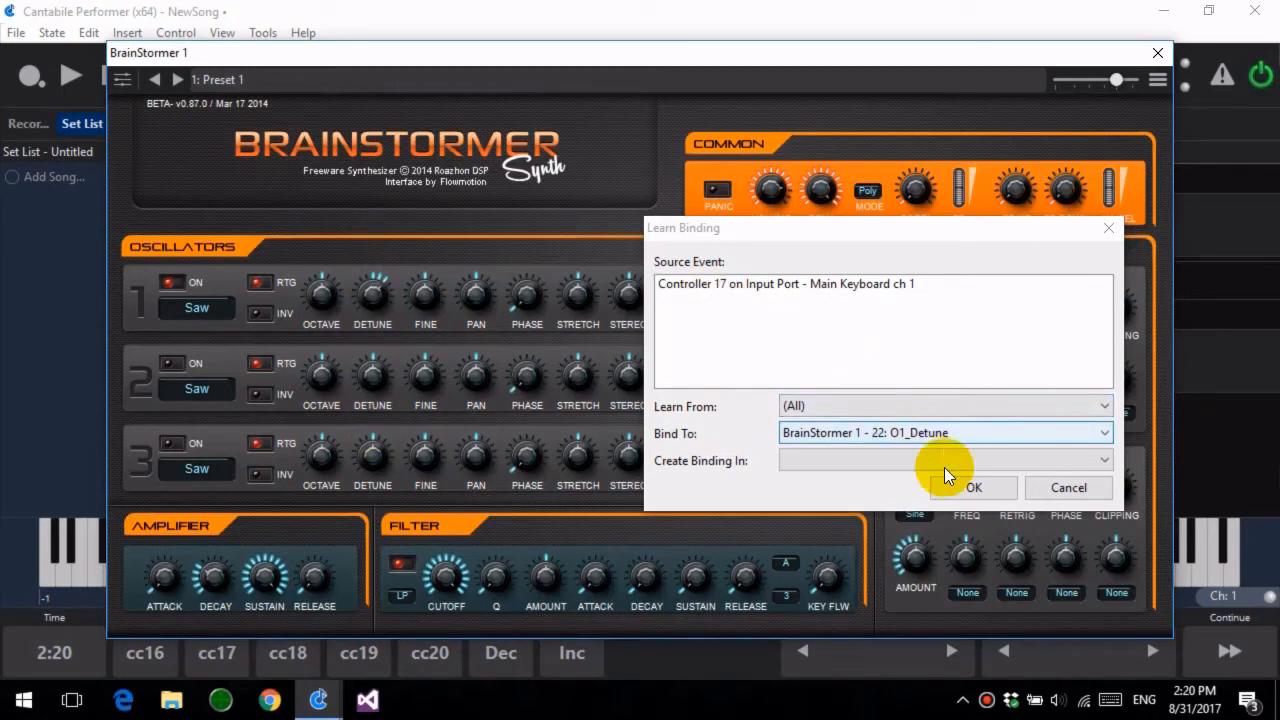
pyautogui.click(975, 488)
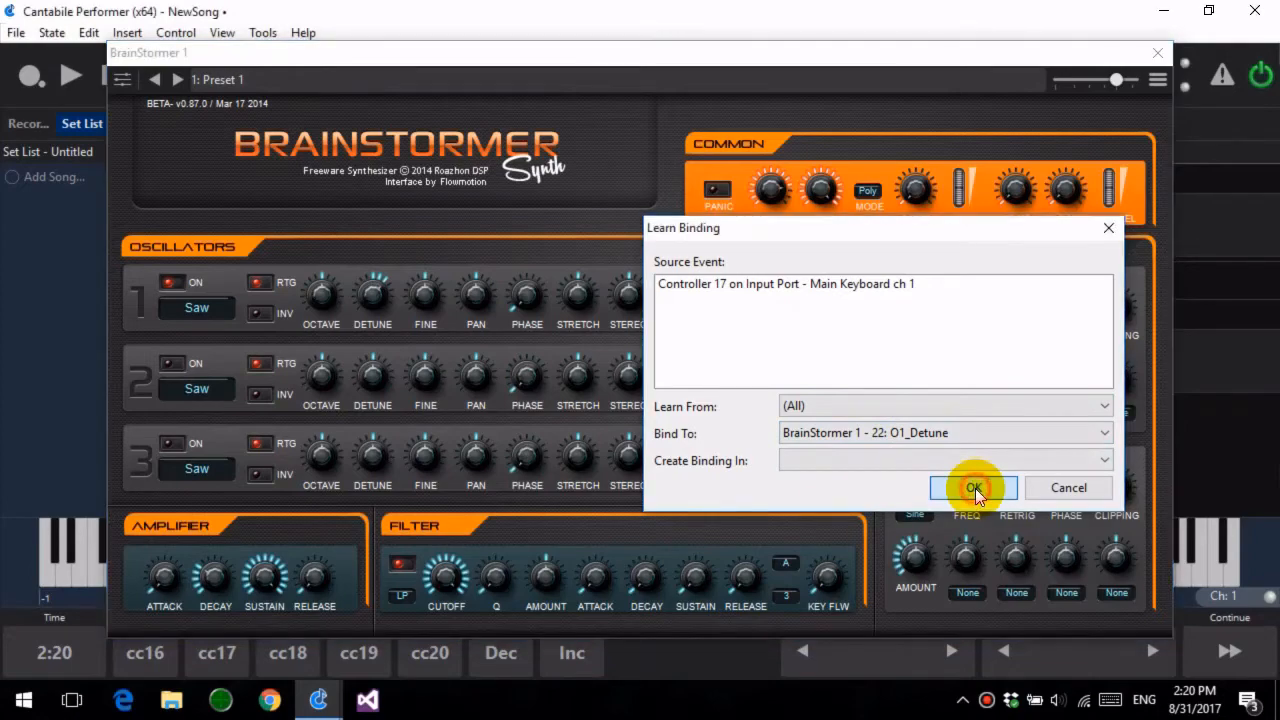
# Test the oscillator 1 detune binding with the cc17 slider and show the song's bindings list.
pyautogui.click(229, 652)
pyautogui.moveTo(264, 590); pyautogui.dragTo(180, 600)
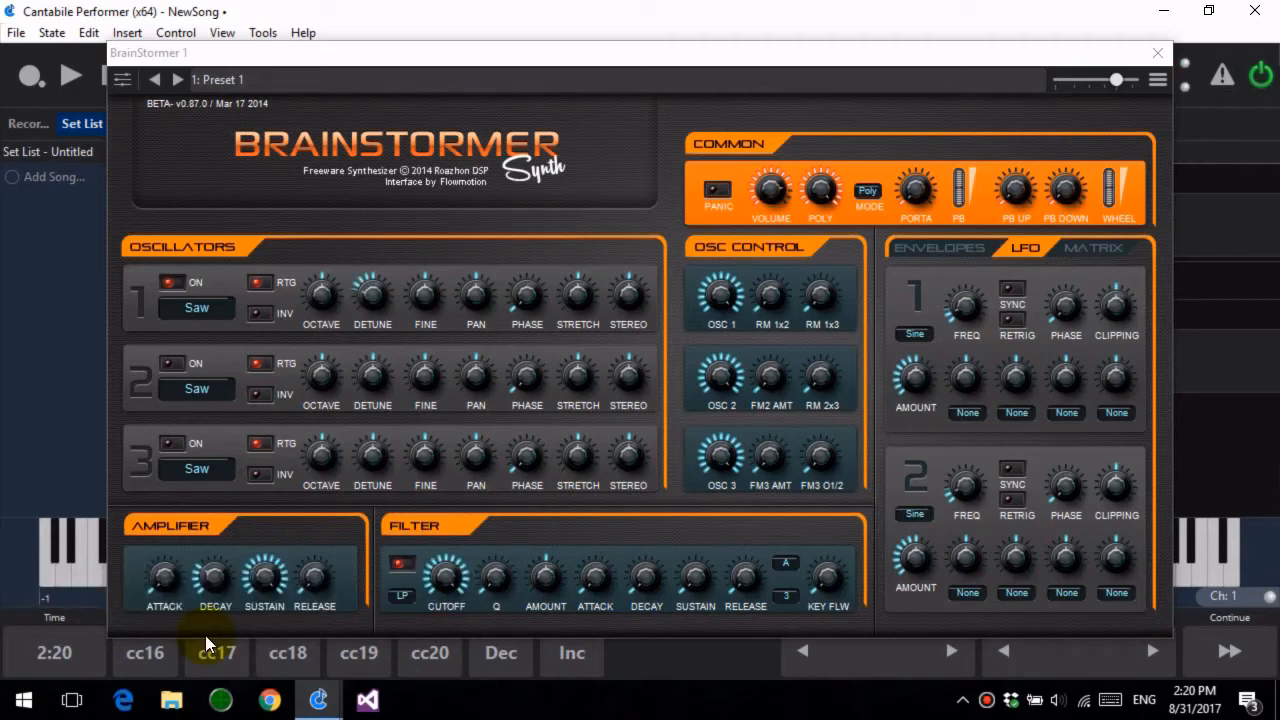
pyautogui.click(1155, 54)
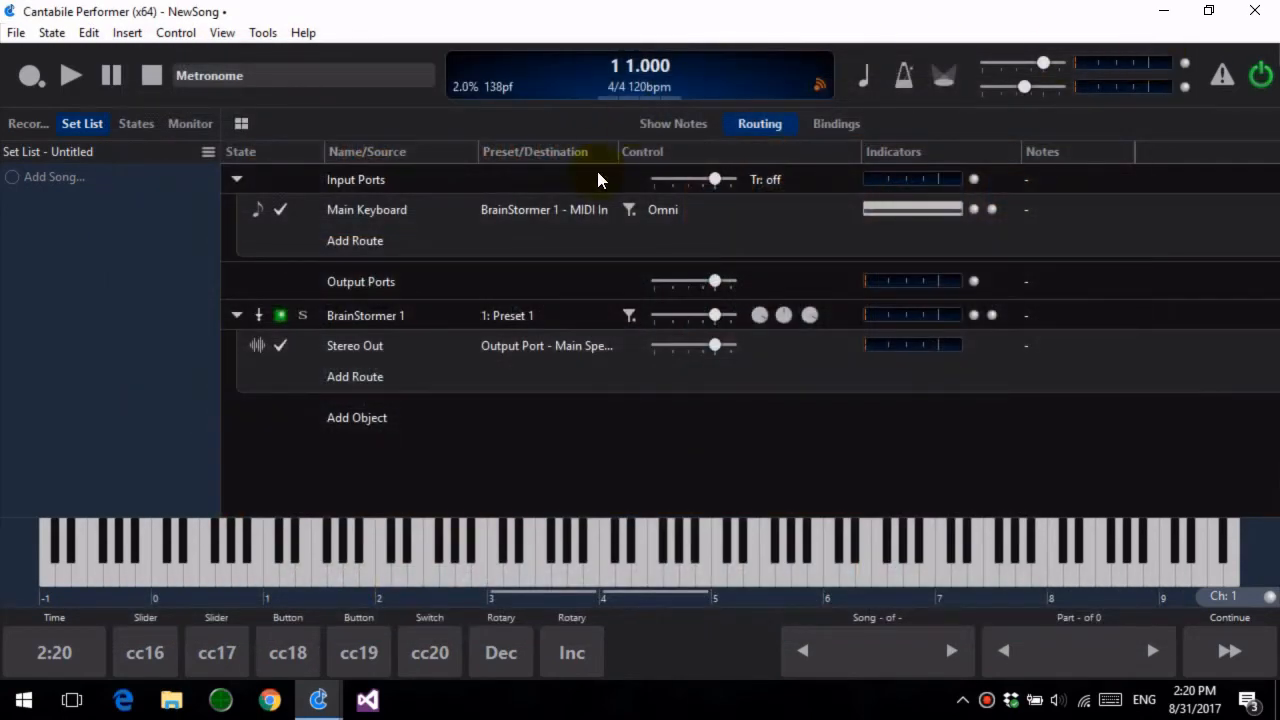
pyautogui.click(838, 124)
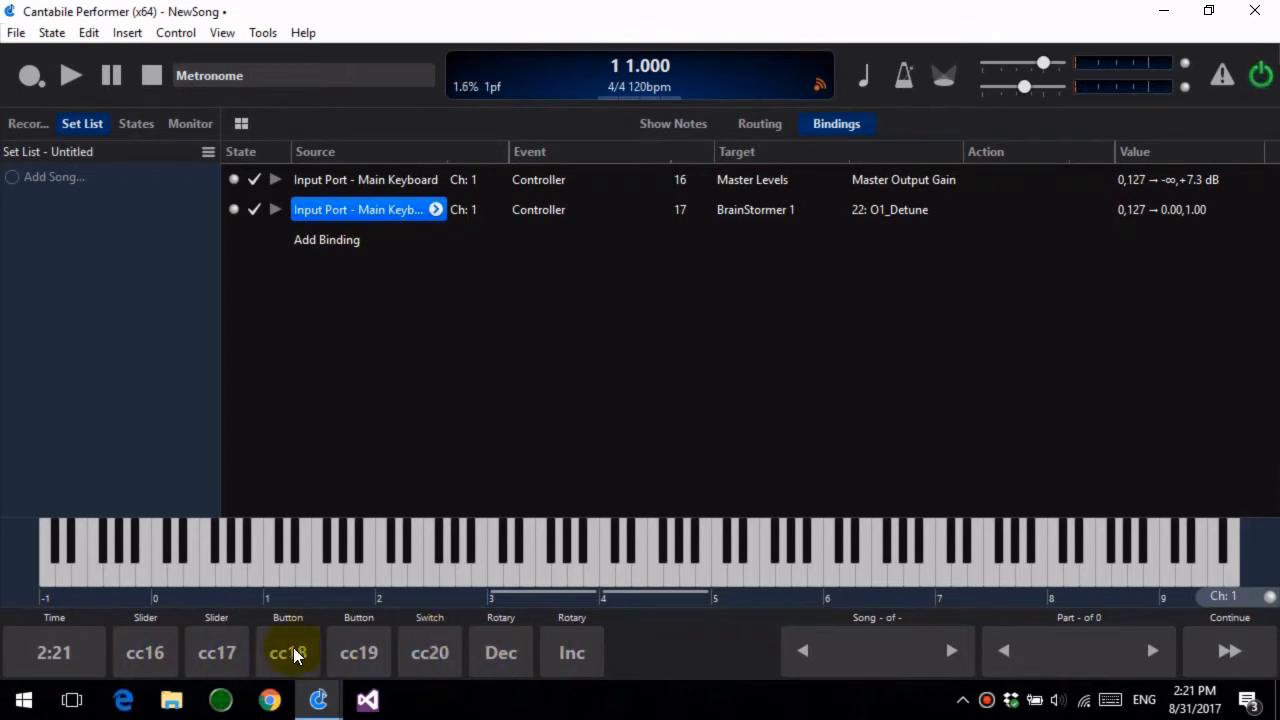
# Check the available MIDI event kinds and target parameters for the controller 16 Master Output Gain binding.
pyautogui.click(577, 181)
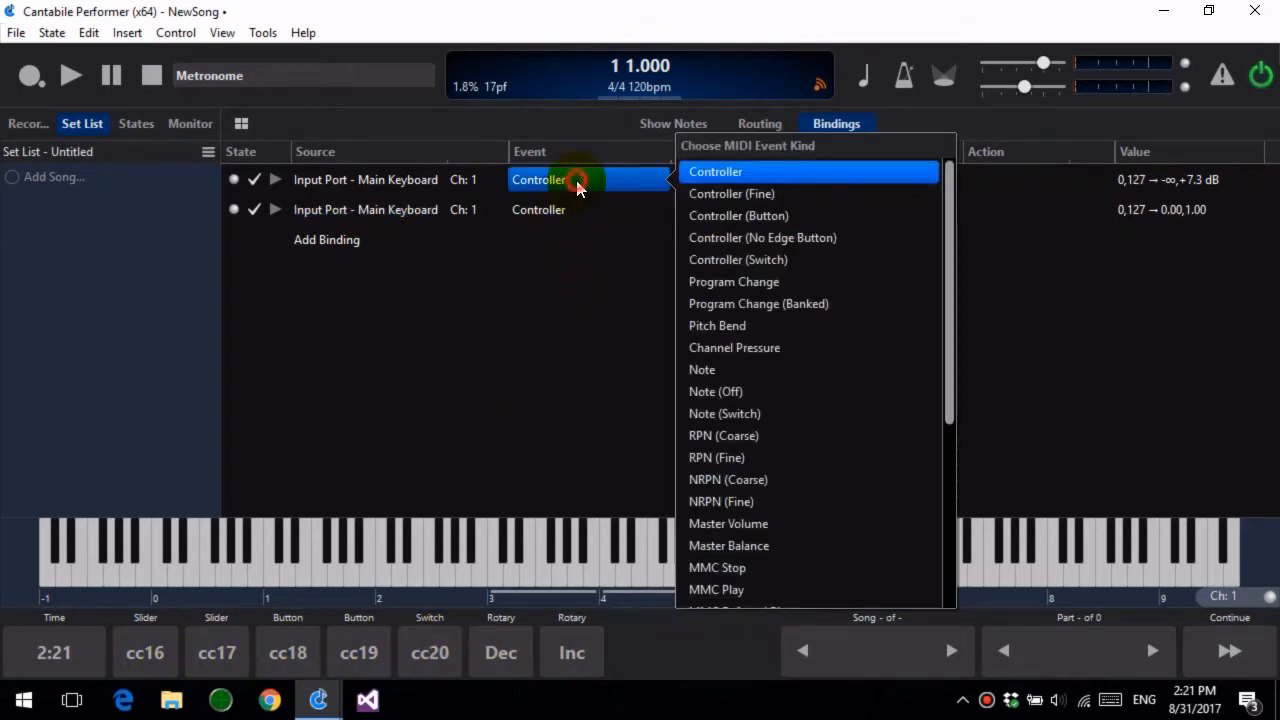
pyautogui.click(745, 175)
pyautogui.click(873, 186)
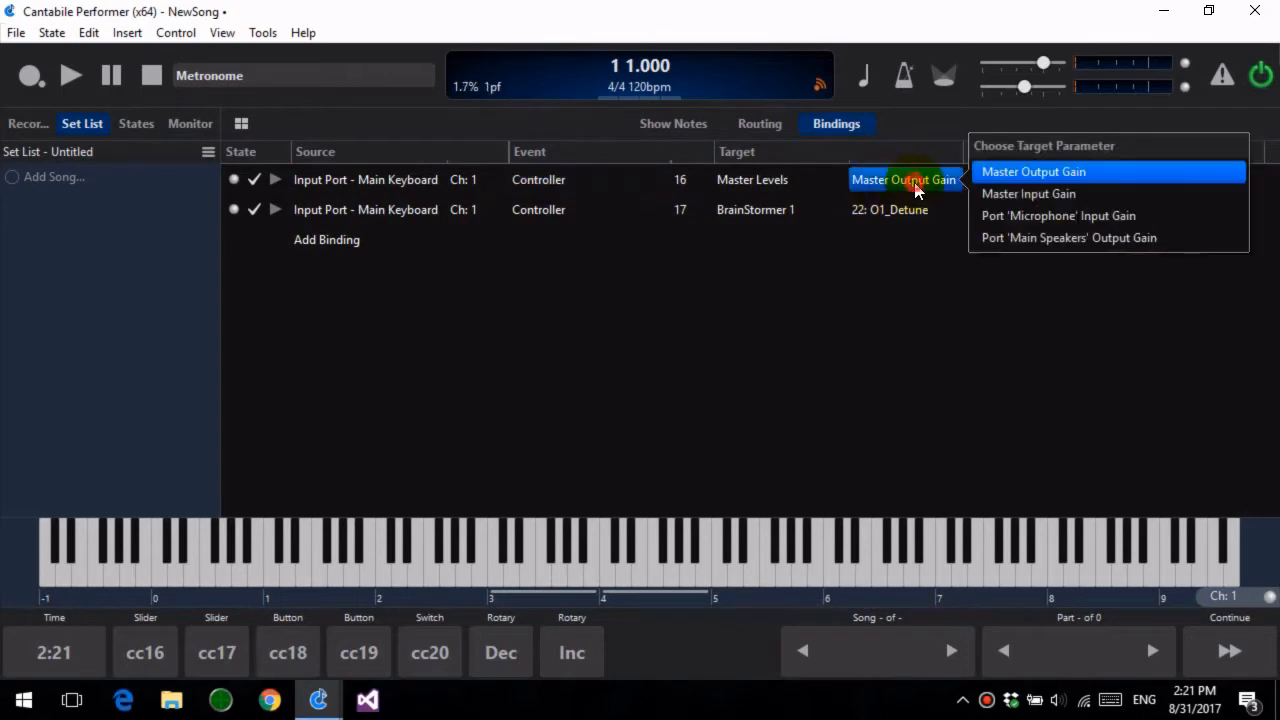
pyautogui.click(547, 185)
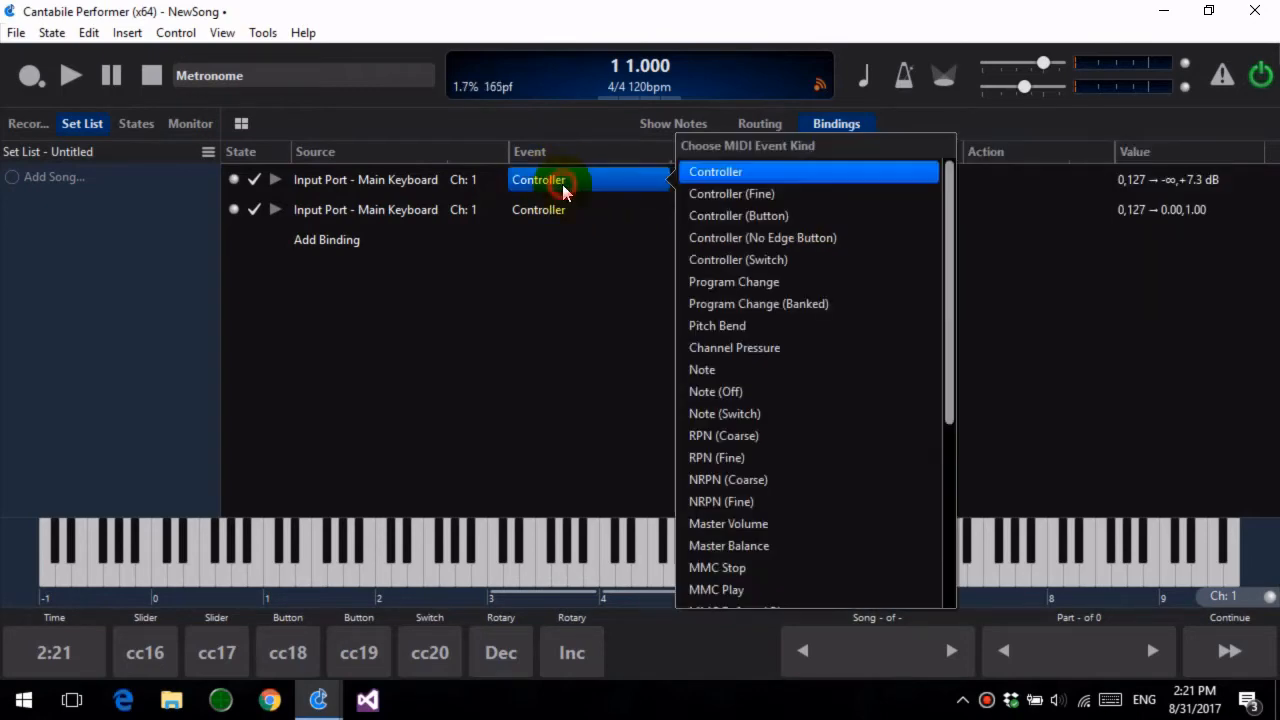
pyautogui.click(627, 175)
pyautogui.click(627, 175)
pyautogui.click(497, 322)
# Create a binding from controller 18 on the Main Keyboard, channel 1, to the Recorder's Record Start/Stop.
pyautogui.click(29, 79)
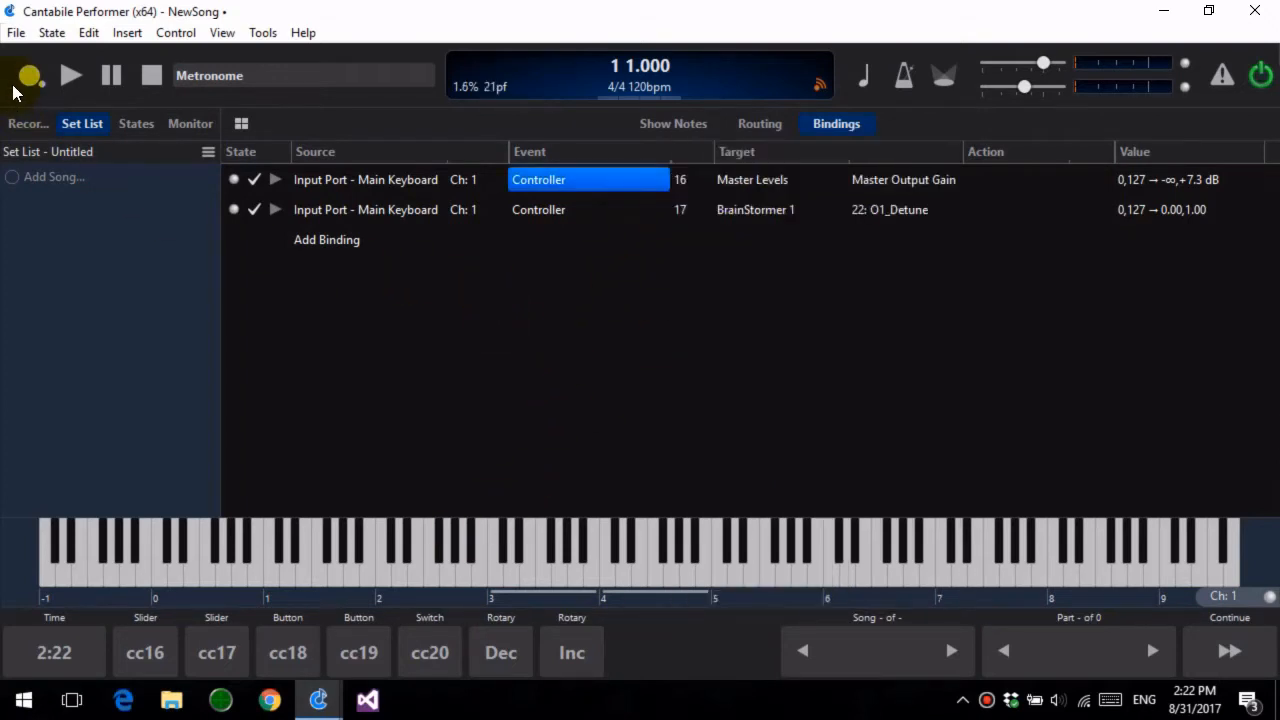
pyautogui.rightClick(30, 78)
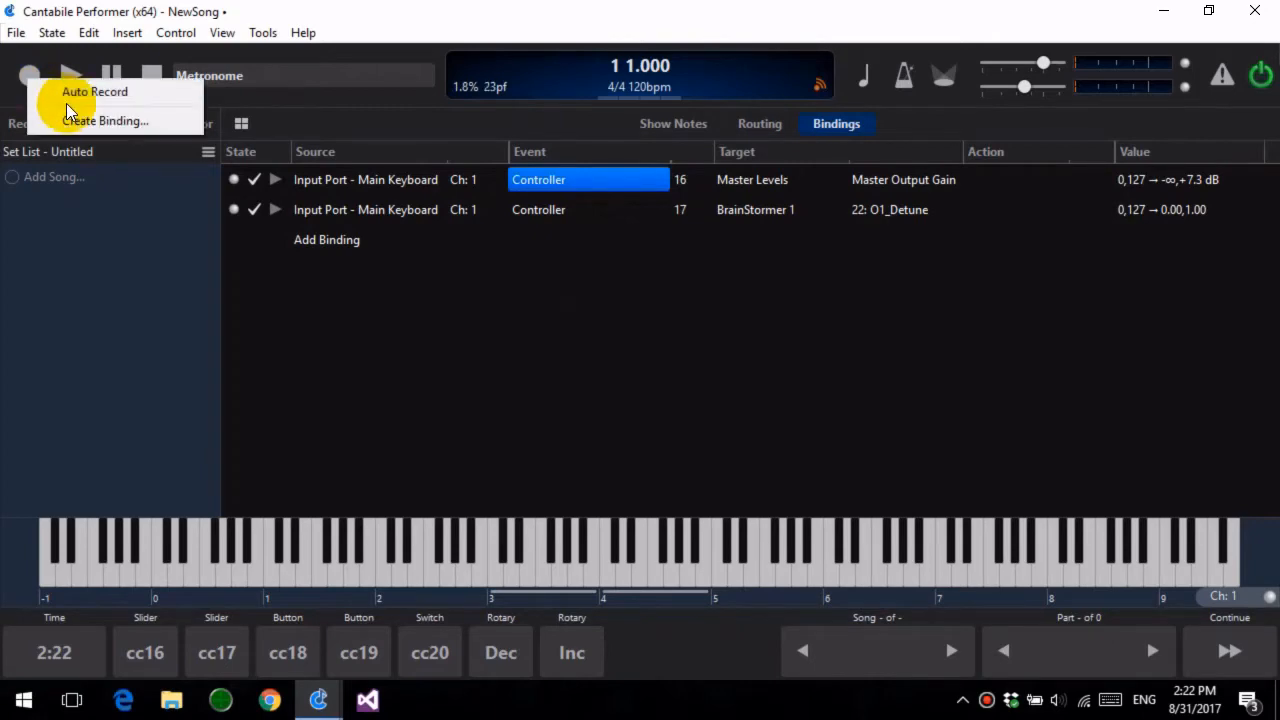
pyautogui.click(140, 127)
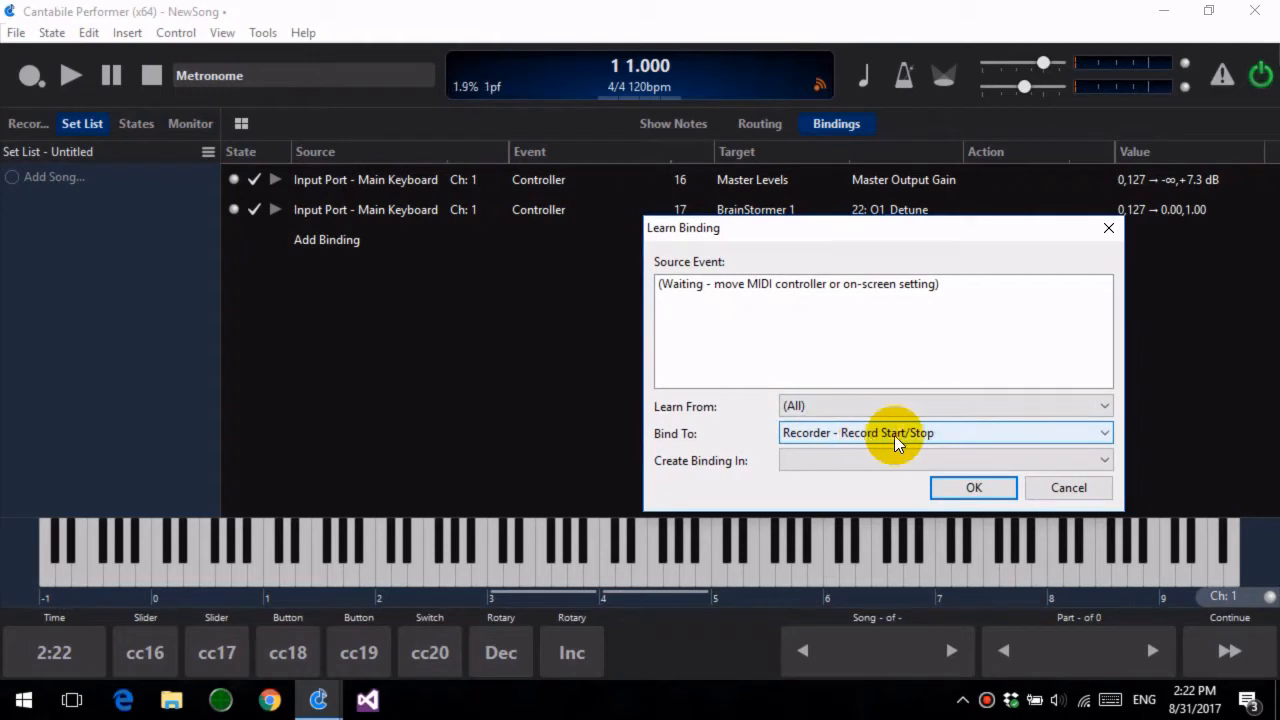
pyautogui.click(300, 655)
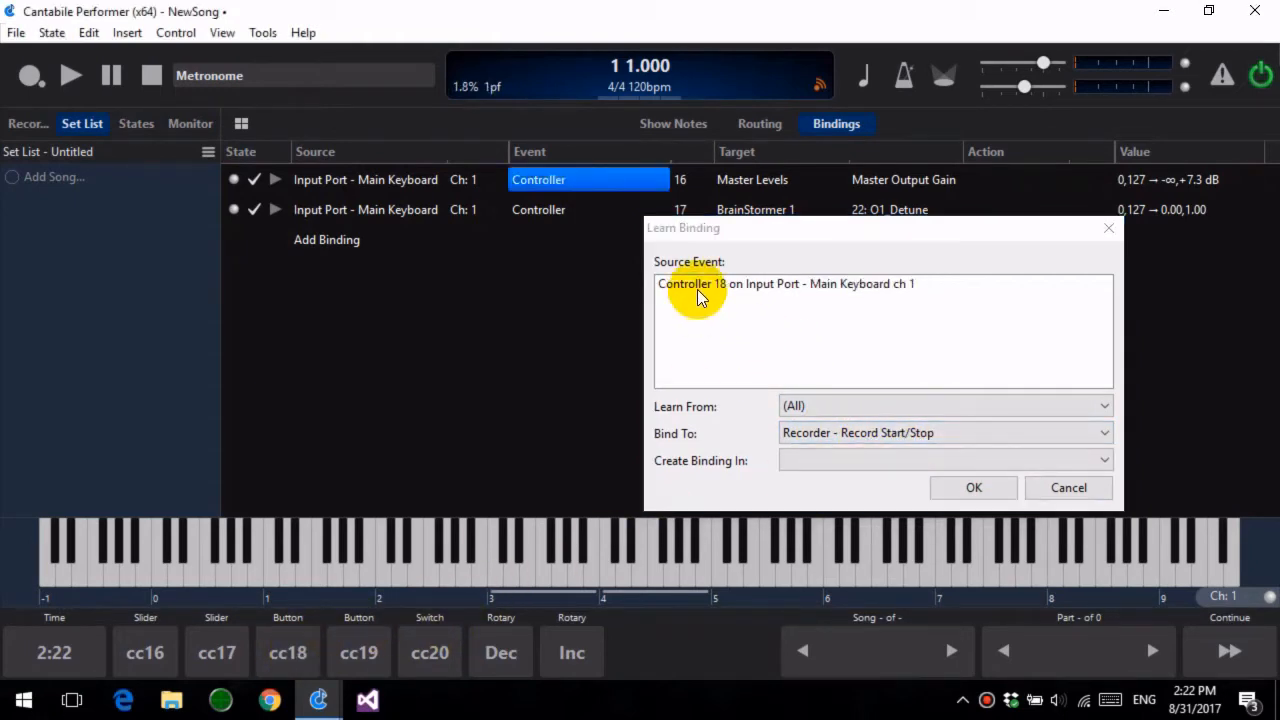
pyautogui.click(1007, 491)
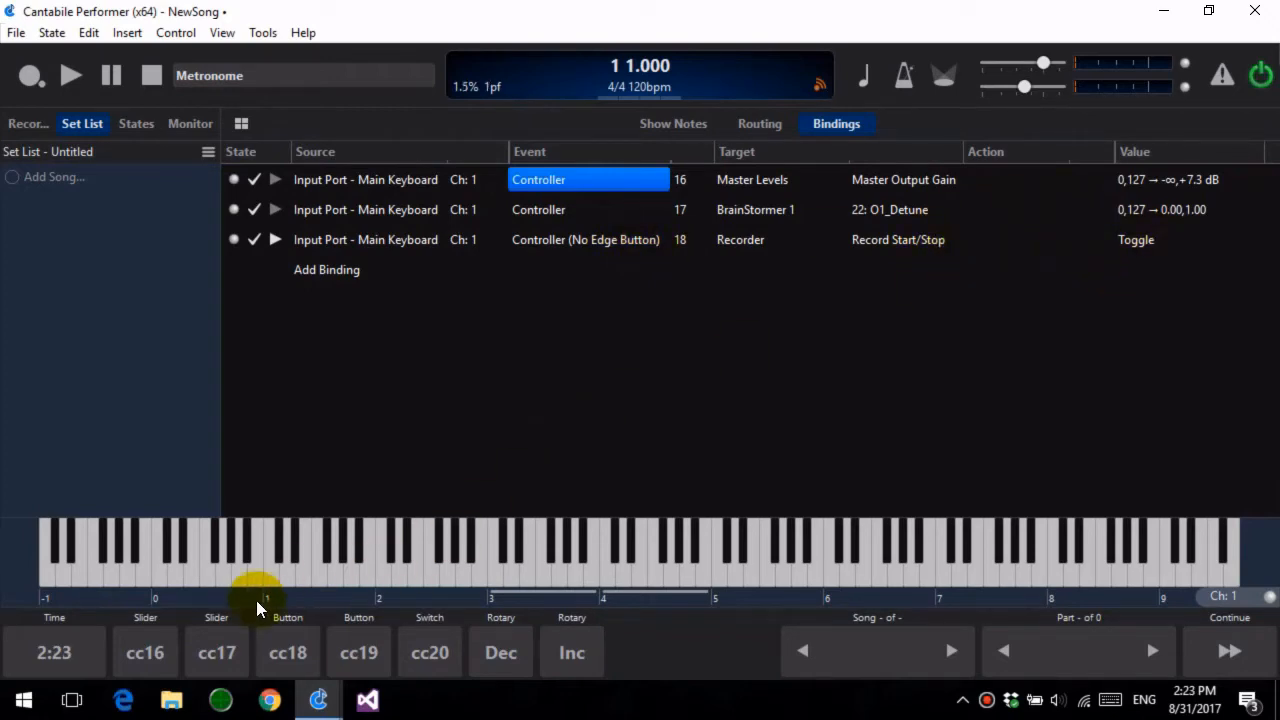
# Test the recorder start/stop binding with the cc18 button.
pyautogui.click(297, 652)
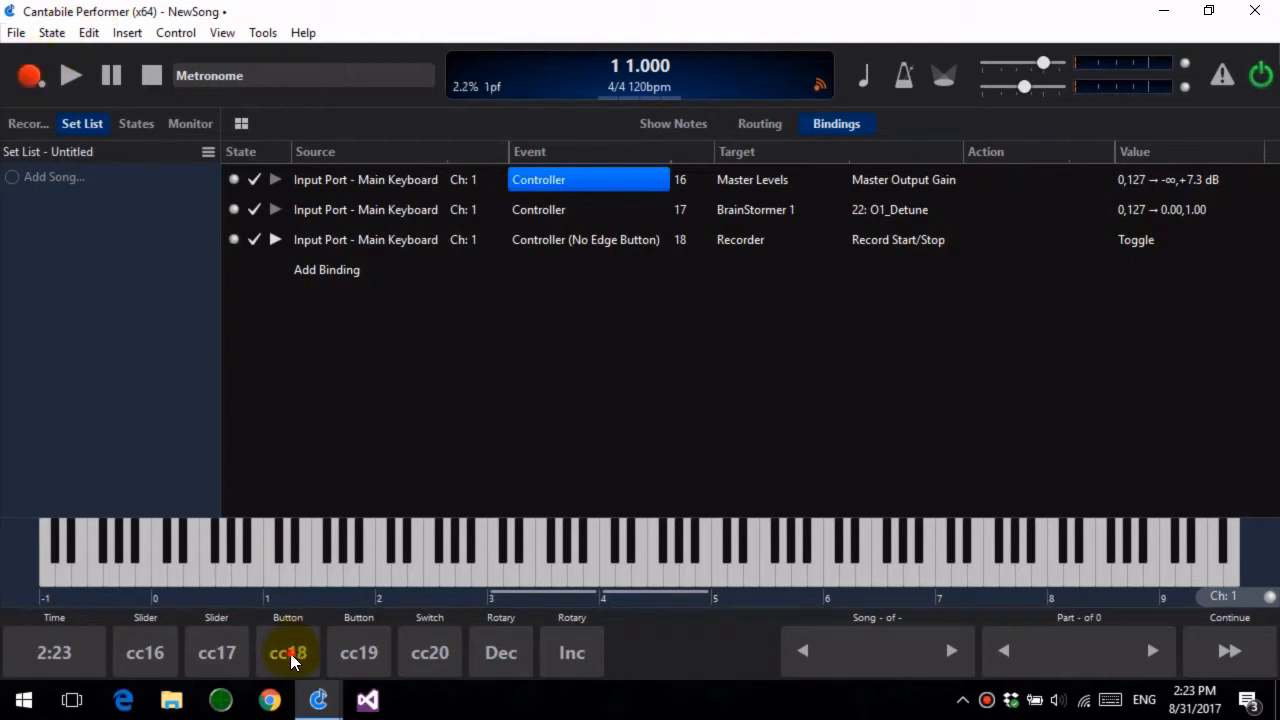
pyautogui.click(290, 653)
pyautogui.click(291, 661)
# Delete the controller 18 recorder binding and bind controller 20 on the Main Keyboard, channel 1, to Record Start/Stop instead.
pyautogui.rightClick(396, 244)
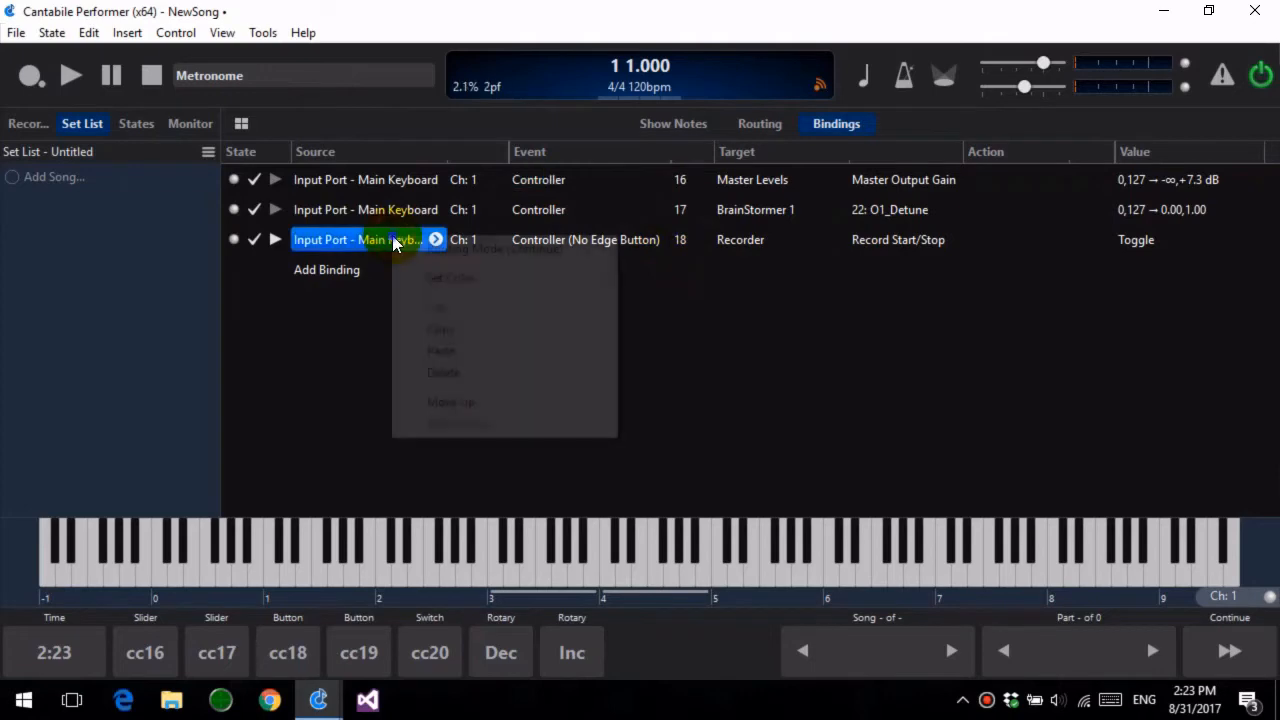
pyautogui.click(487, 374)
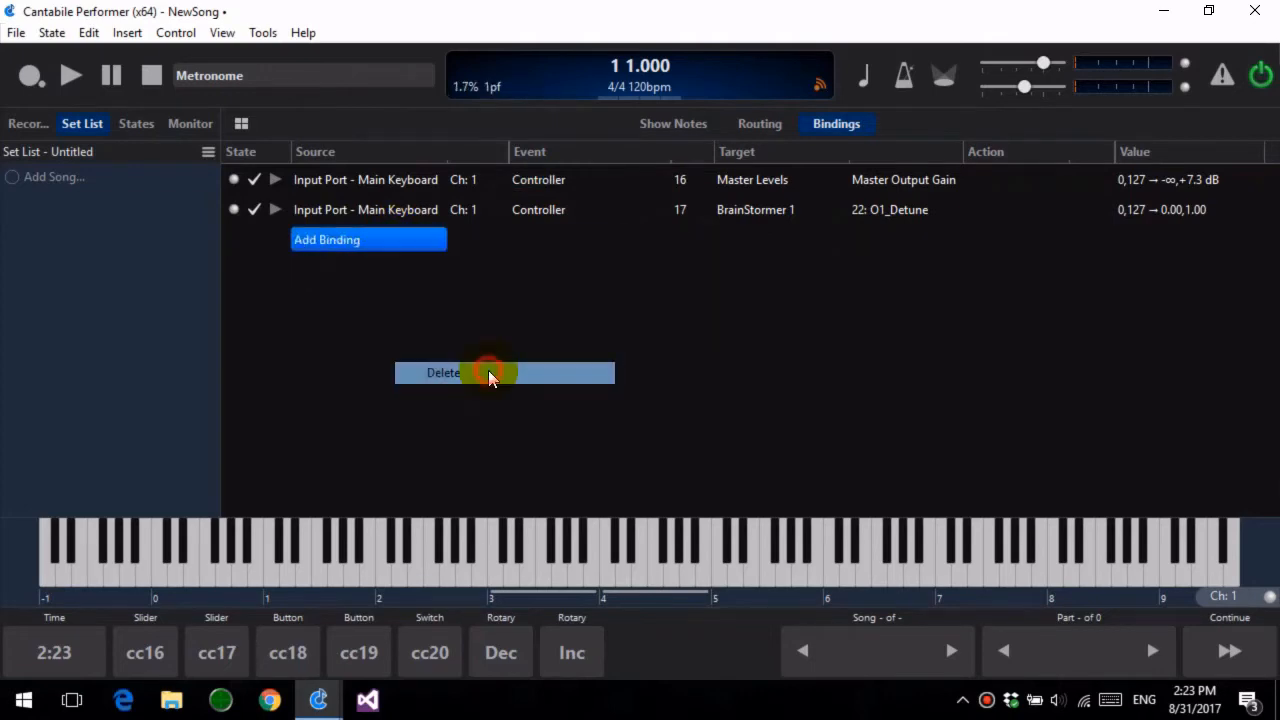
pyautogui.rightClick(30, 75)
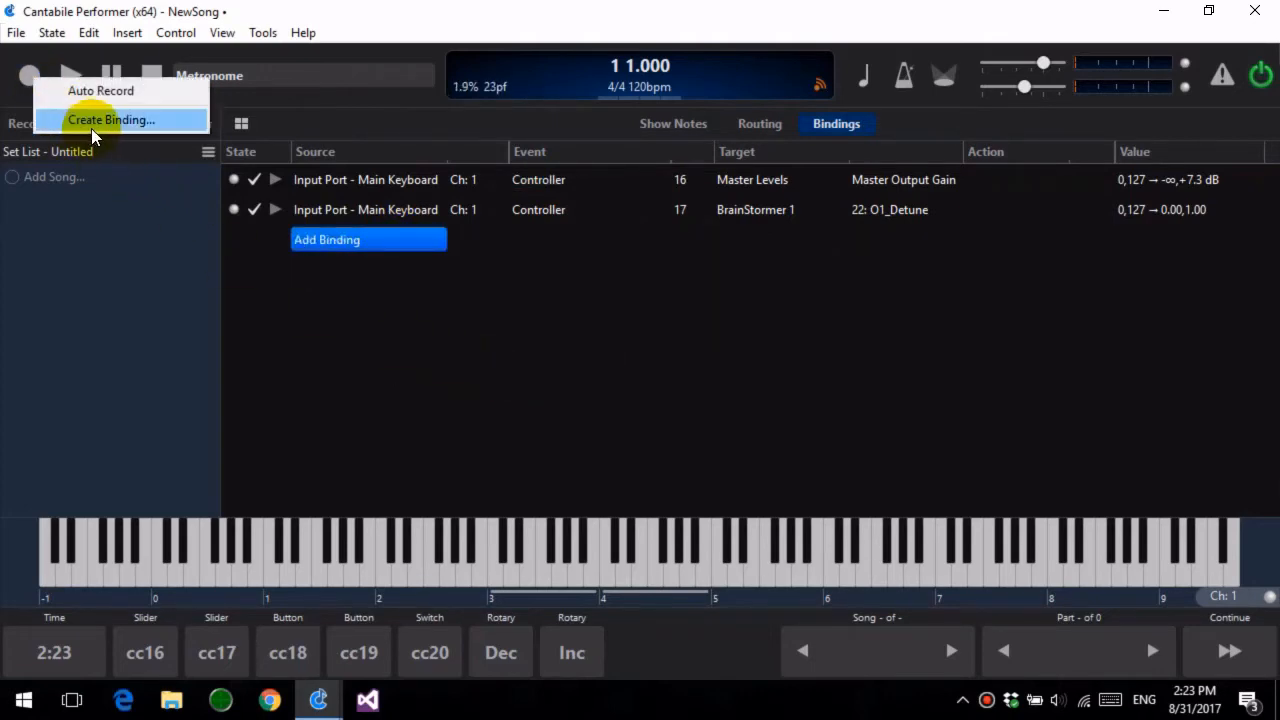
pyautogui.click(91, 125)
pyautogui.click(425, 652)
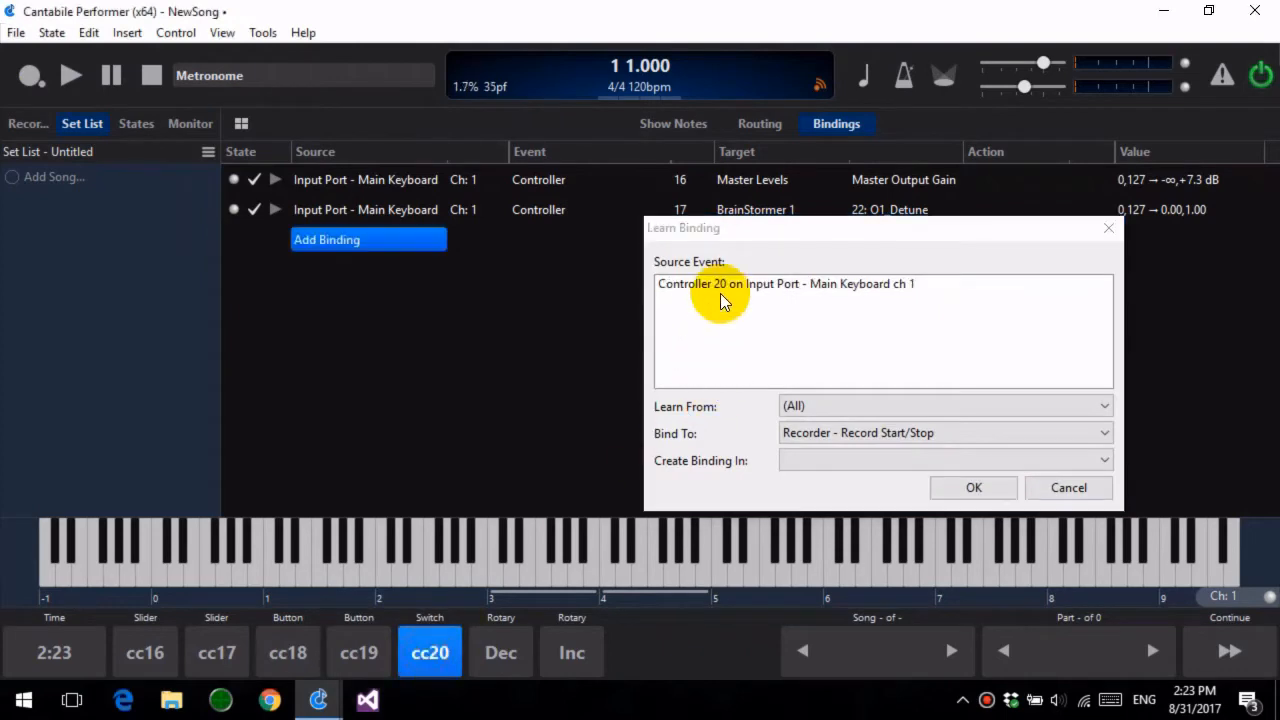
pyautogui.click(972, 488)
# Turn the cc20 switch off and set the controller 20 binding's event kind to Controller (Switch).
pyautogui.click(421, 672)
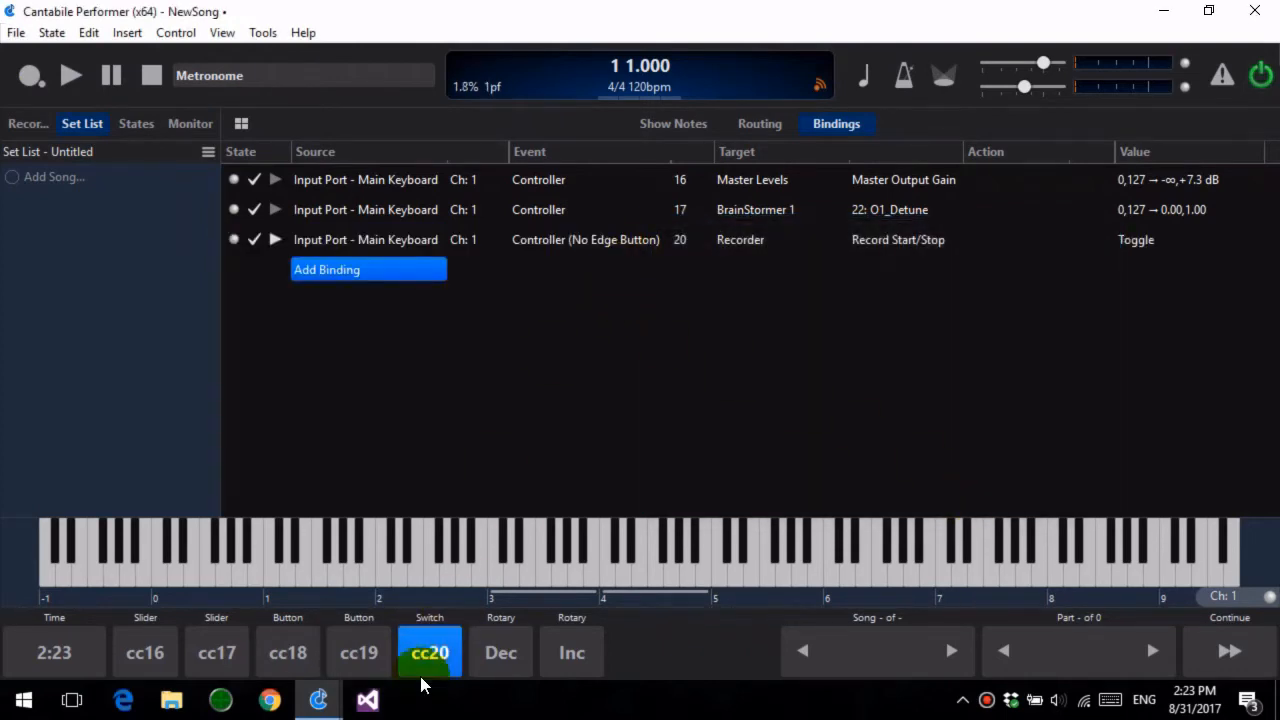
pyautogui.click(588, 244)
pyautogui.click(745, 298)
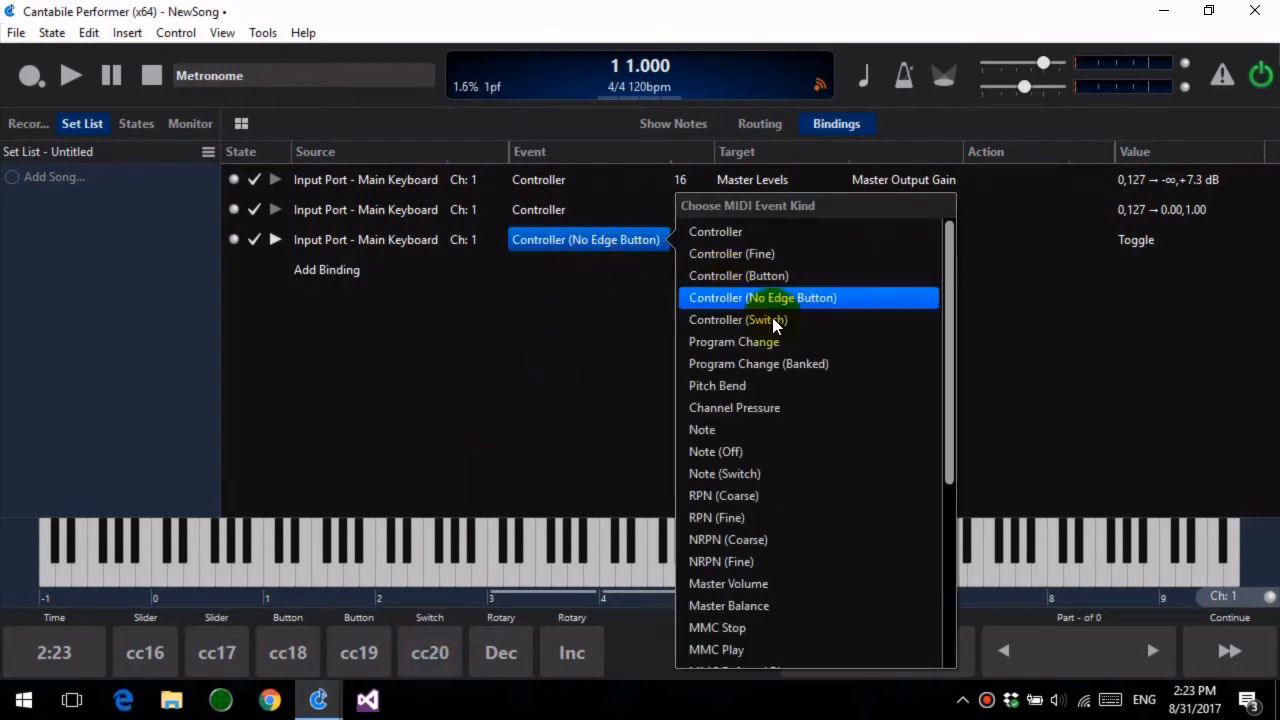
pyautogui.click(795, 320)
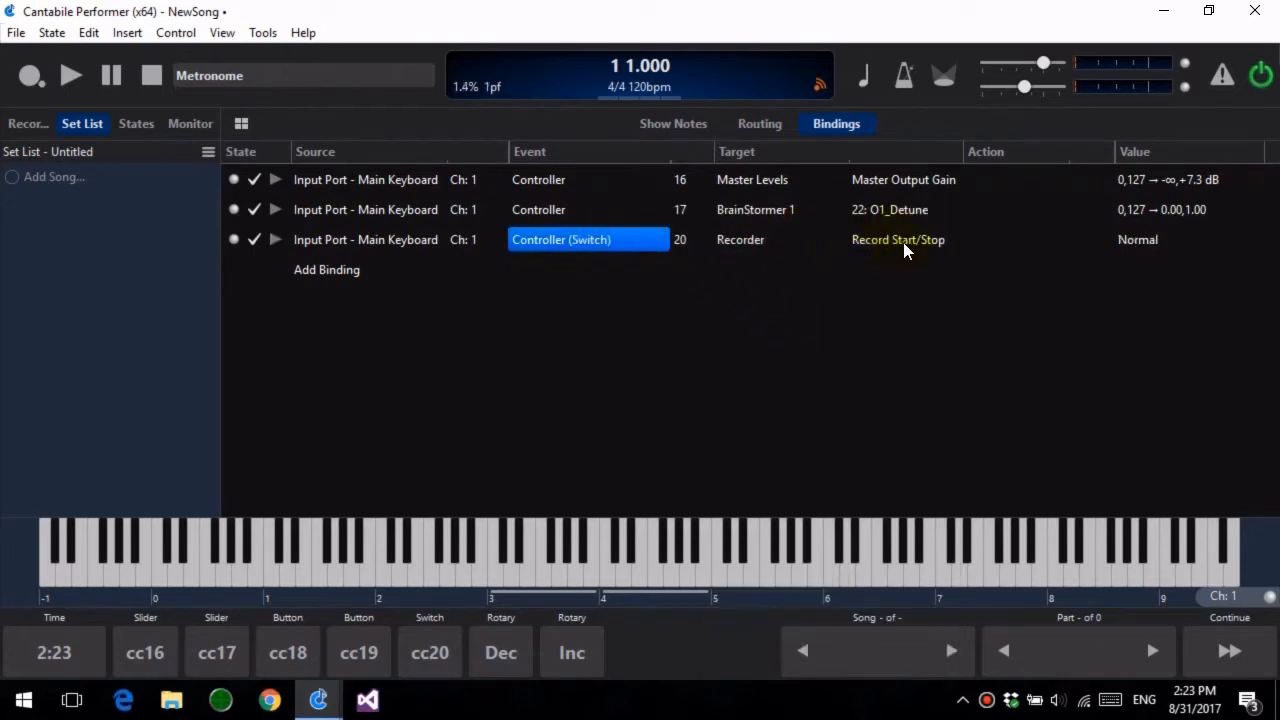
# Test starting and stopping recording by toggling the cc20 switch on and off.
pyautogui.click(431, 653)
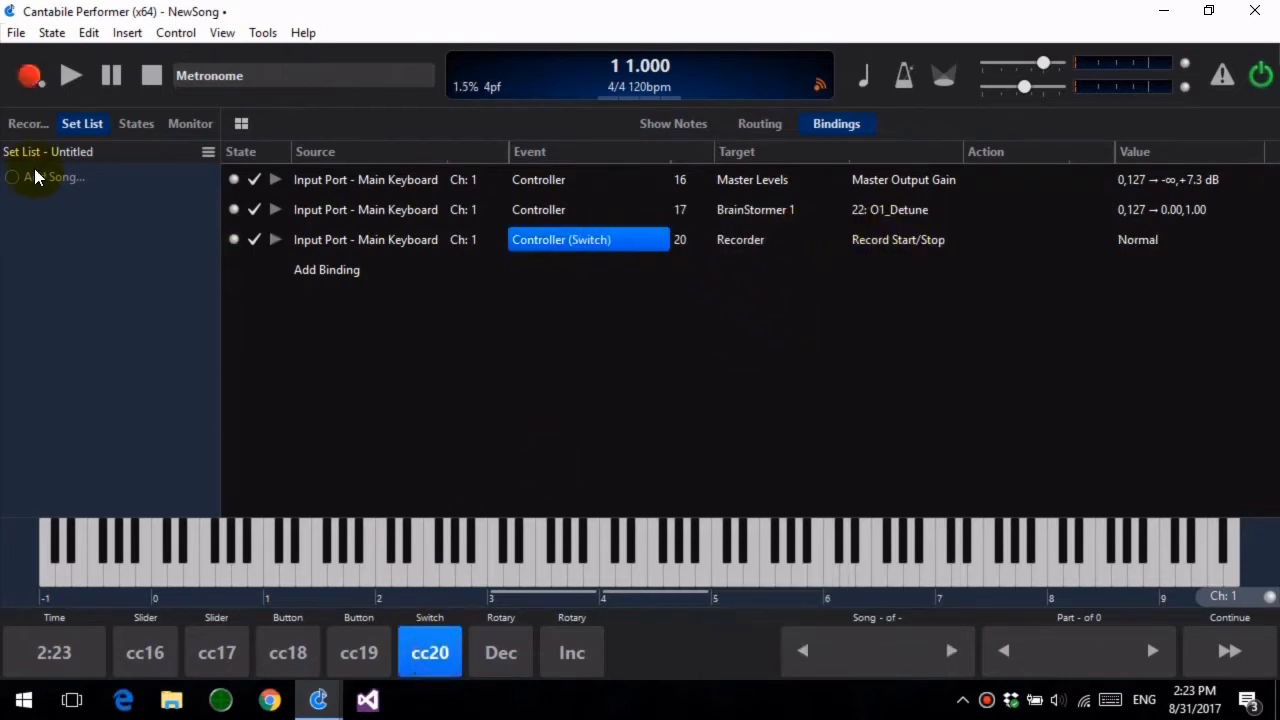
pyautogui.click(406, 545)
pyautogui.click(434, 654)
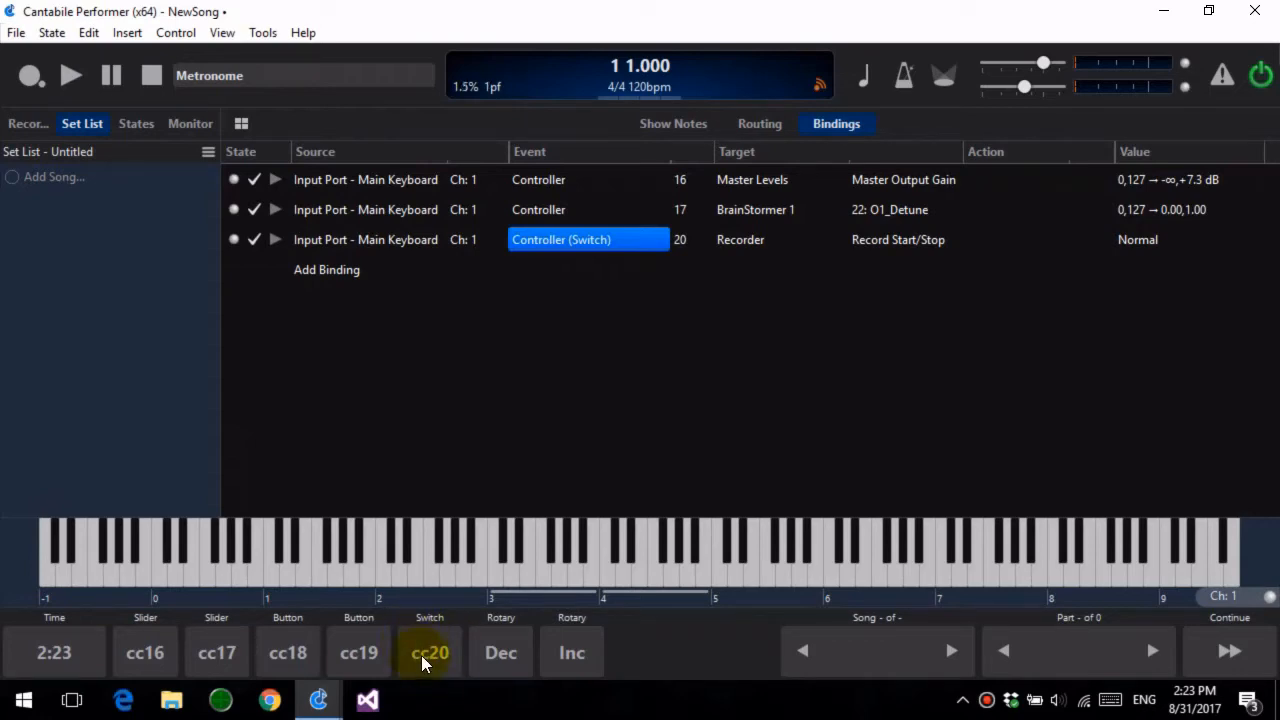
pyautogui.click(421, 655)
pyautogui.click(435, 653)
# Set the controller 20 binding's mapping to Inverted and test it with the cc20 switch.
pyautogui.click(1142, 241)
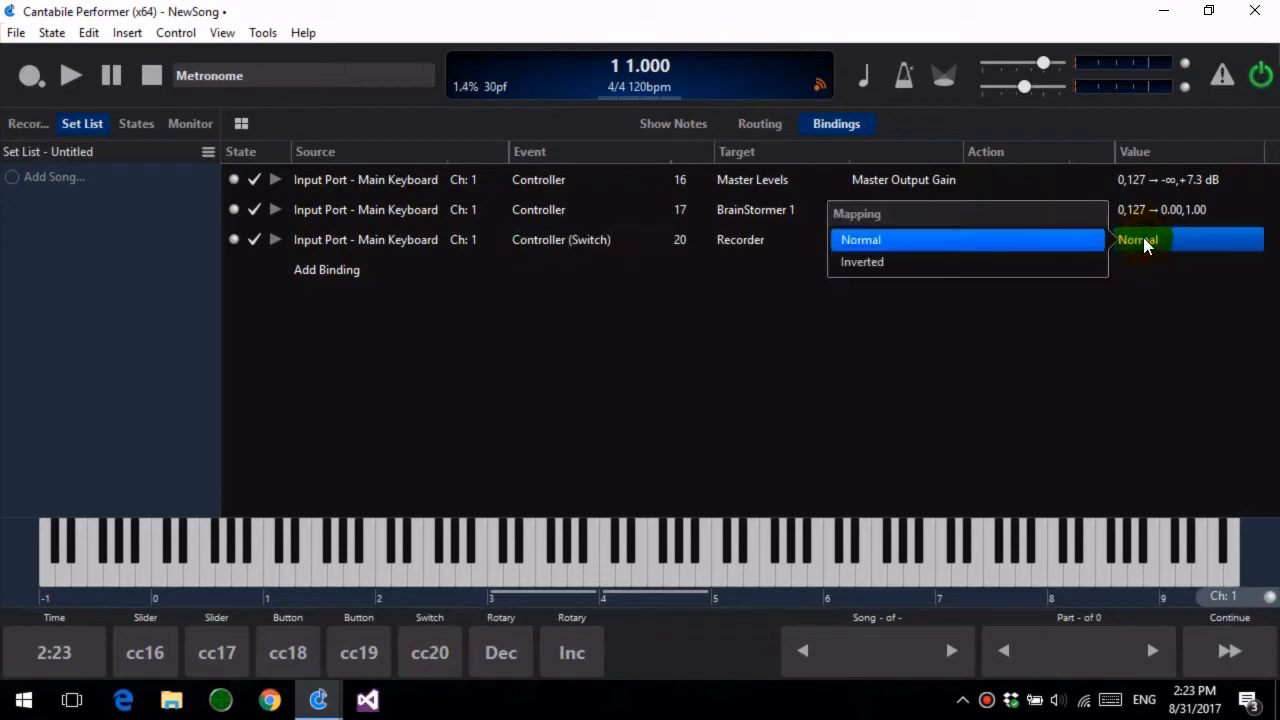
pyautogui.click(1055, 262)
pyautogui.click(437, 647)
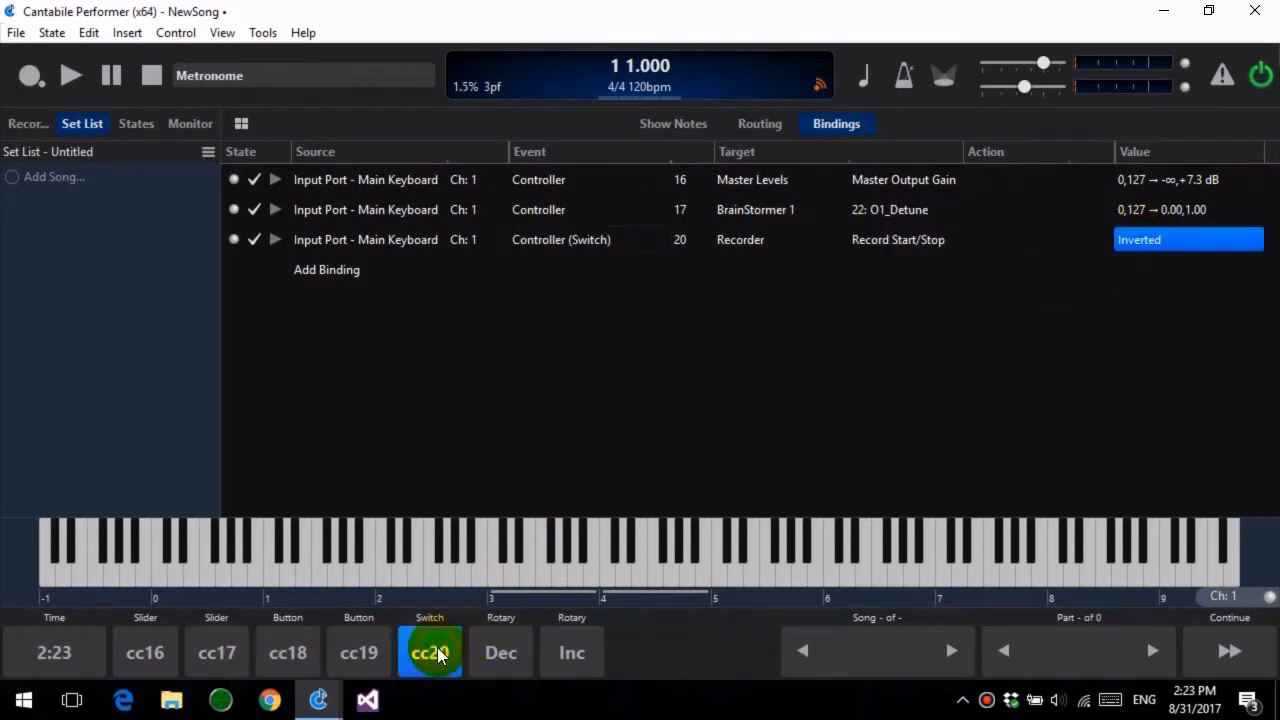
pyautogui.click(431, 654)
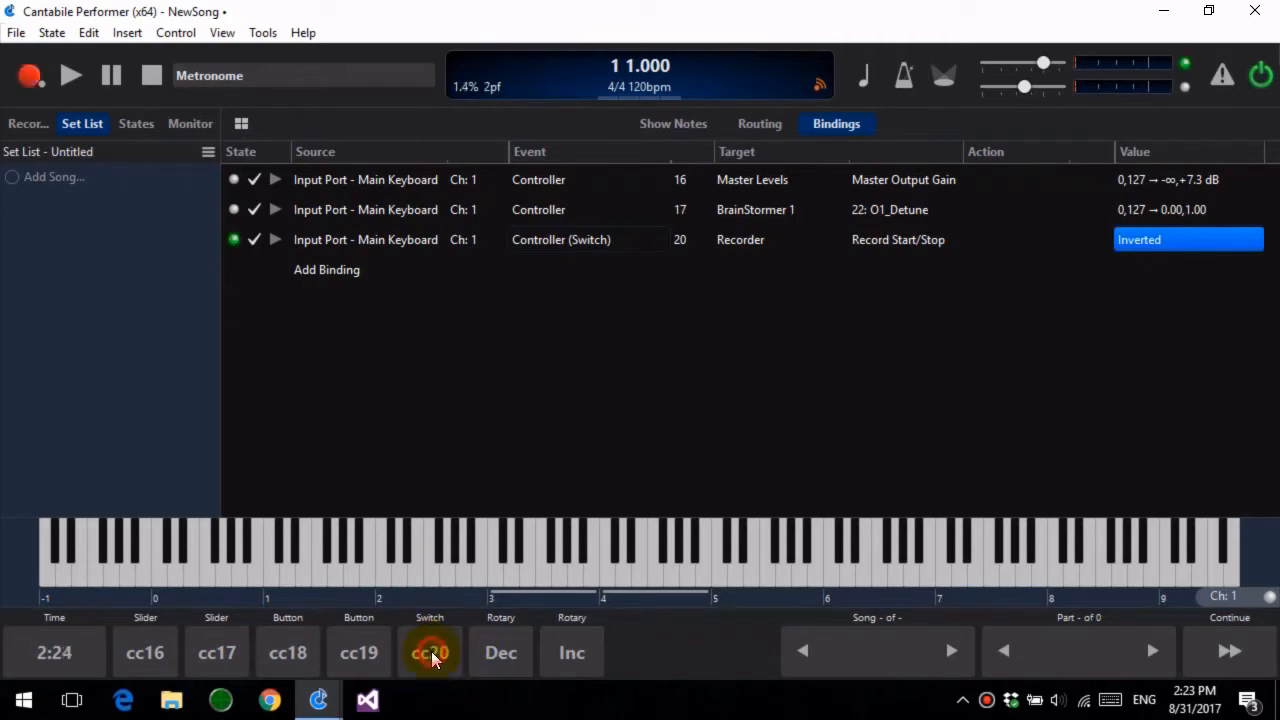
pyautogui.click(437, 653)
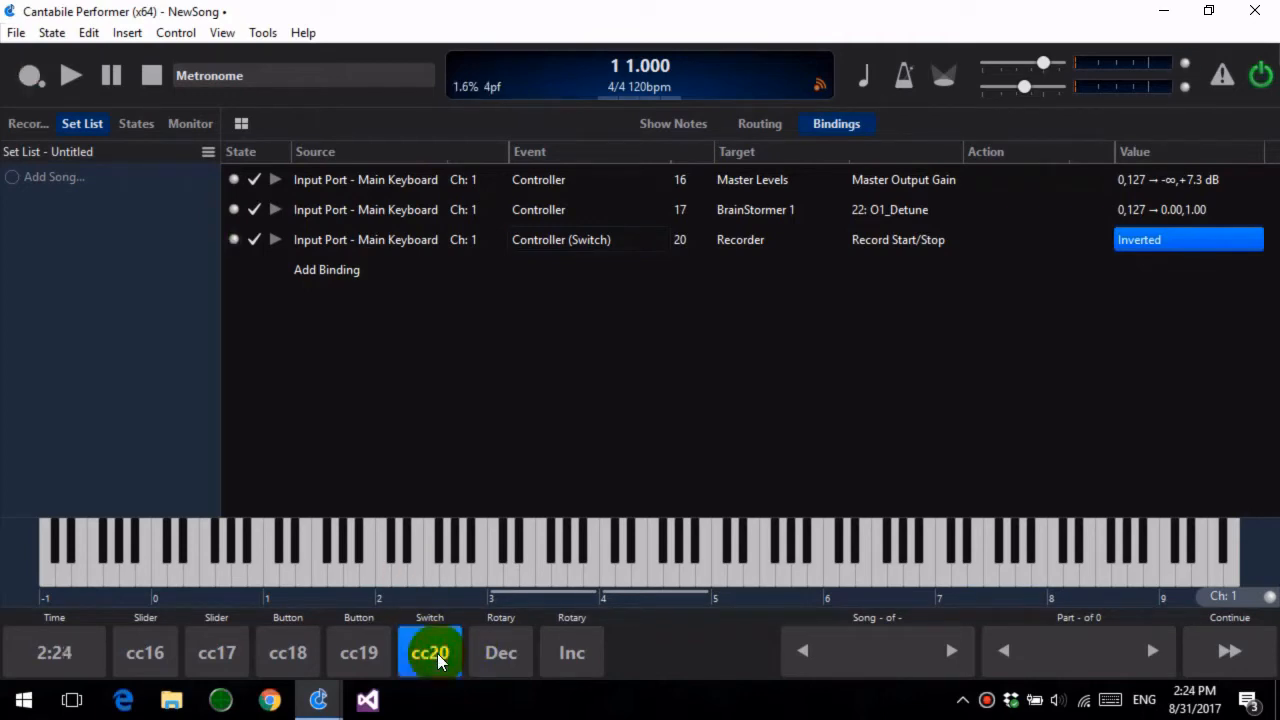
pyautogui.click(437, 653)
pyautogui.click(437, 654)
# Return the controller 20 binding's mapping to Normal, turn the cc20 switch off and delete the binding.
pyautogui.click(1157, 235)
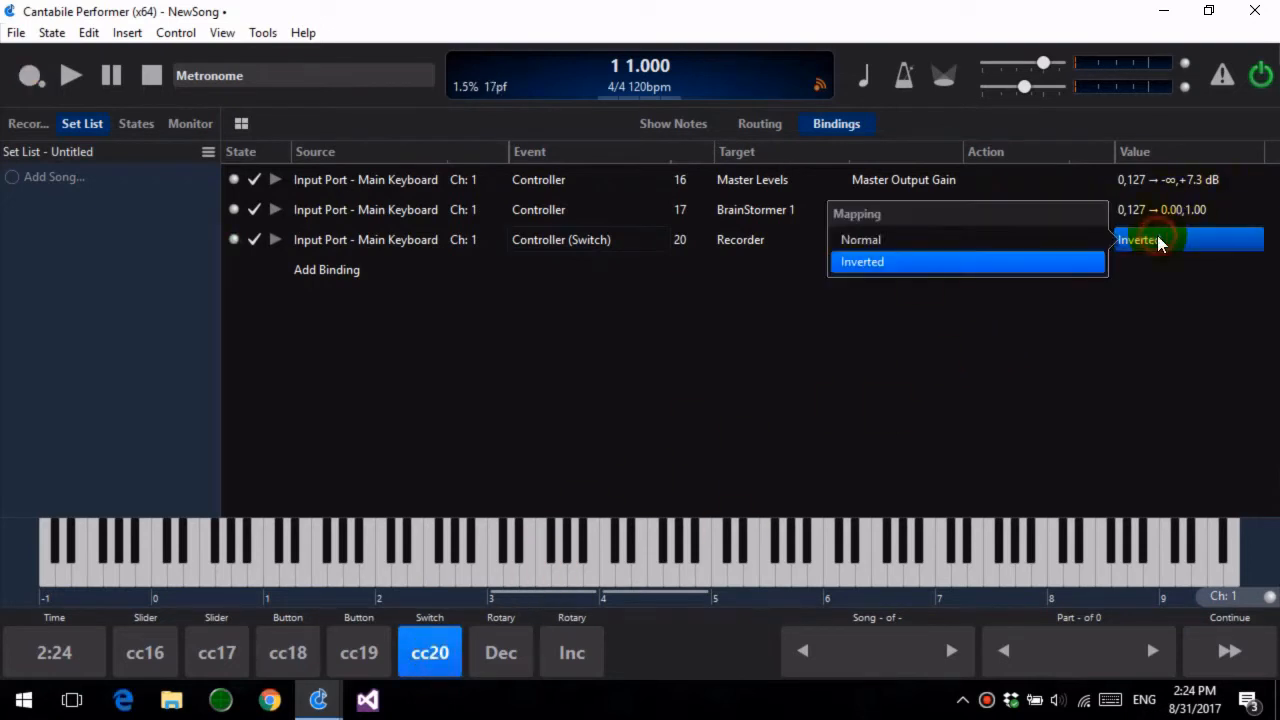
pyautogui.click(1088, 240)
pyautogui.click(428, 653)
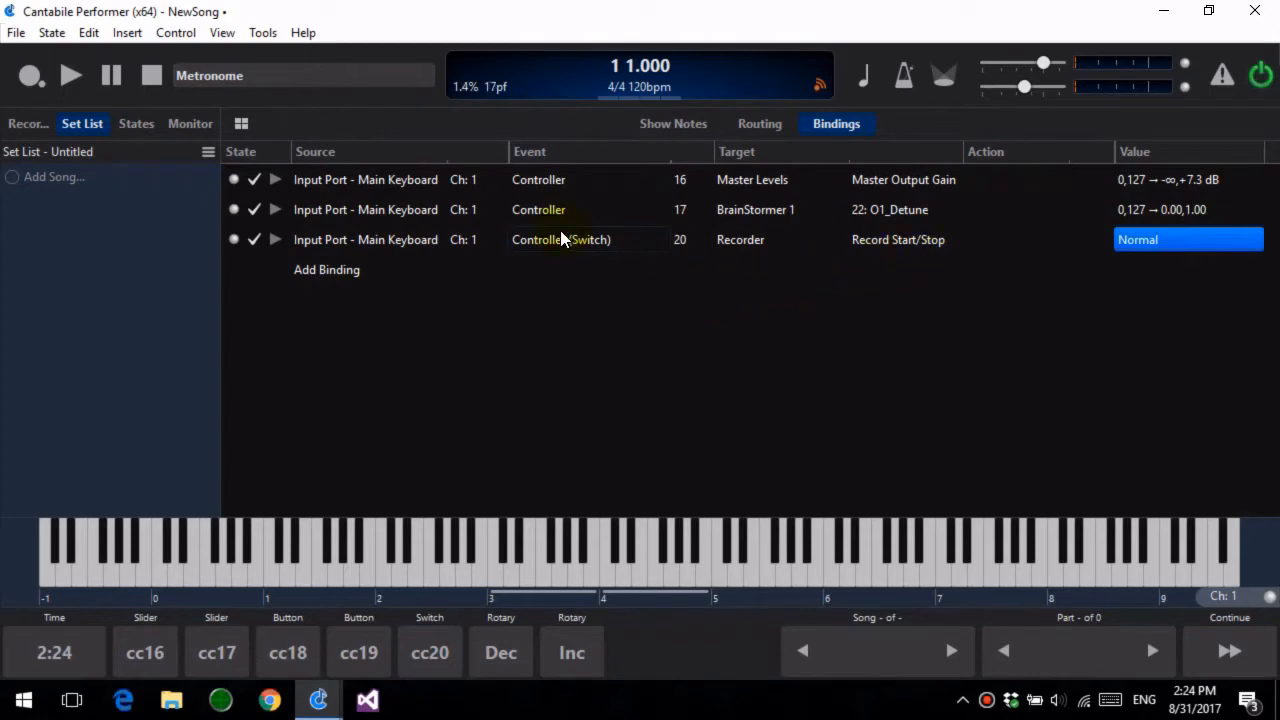
pyautogui.click(382, 243)
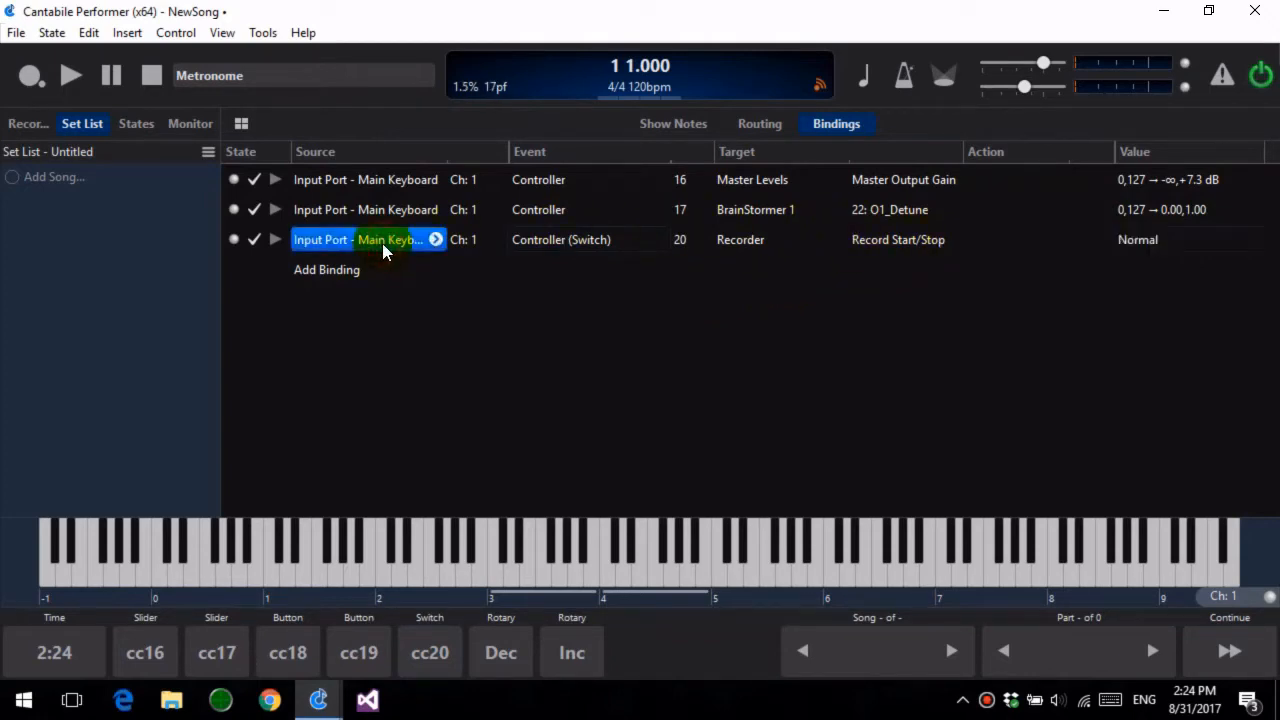
pyautogui.press('Delete')
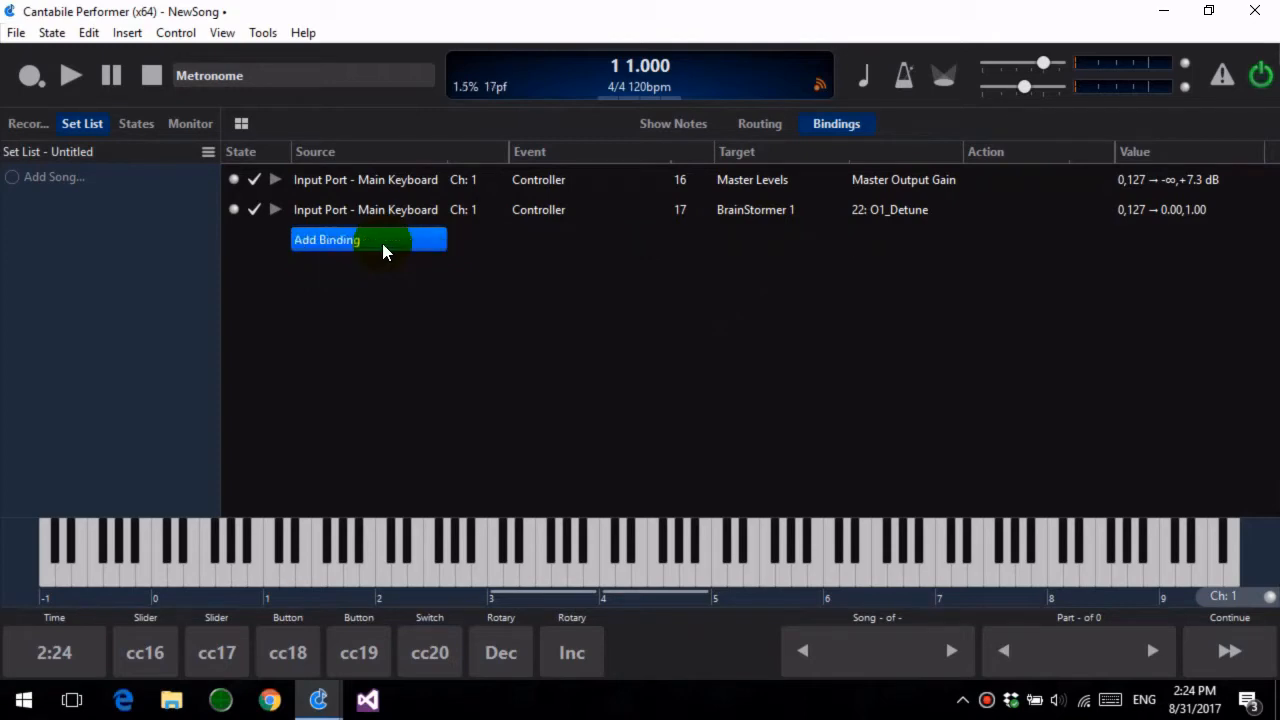
# Bind controller 18 on the Main Keyboard, channel 1, to Record Start/Stop and set the binding's value to On.
pyautogui.rightClick(32, 76)
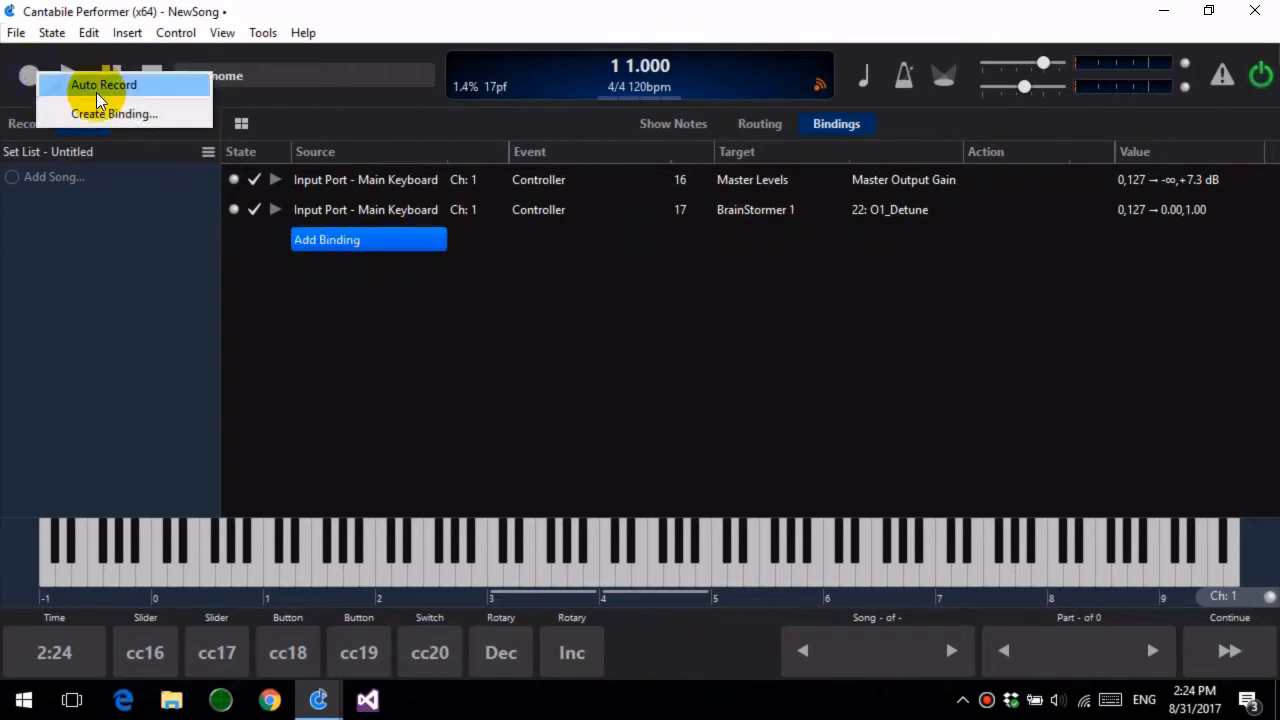
pyautogui.click(96, 88)
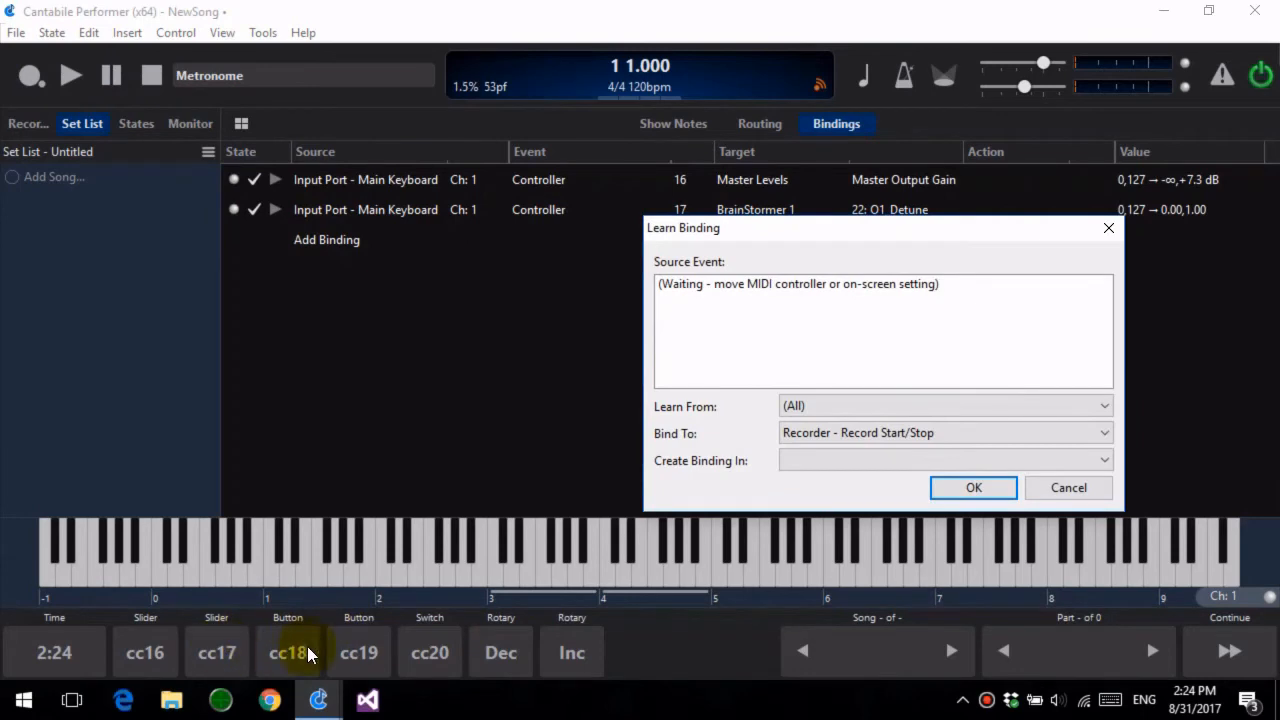
pyautogui.click(307, 652)
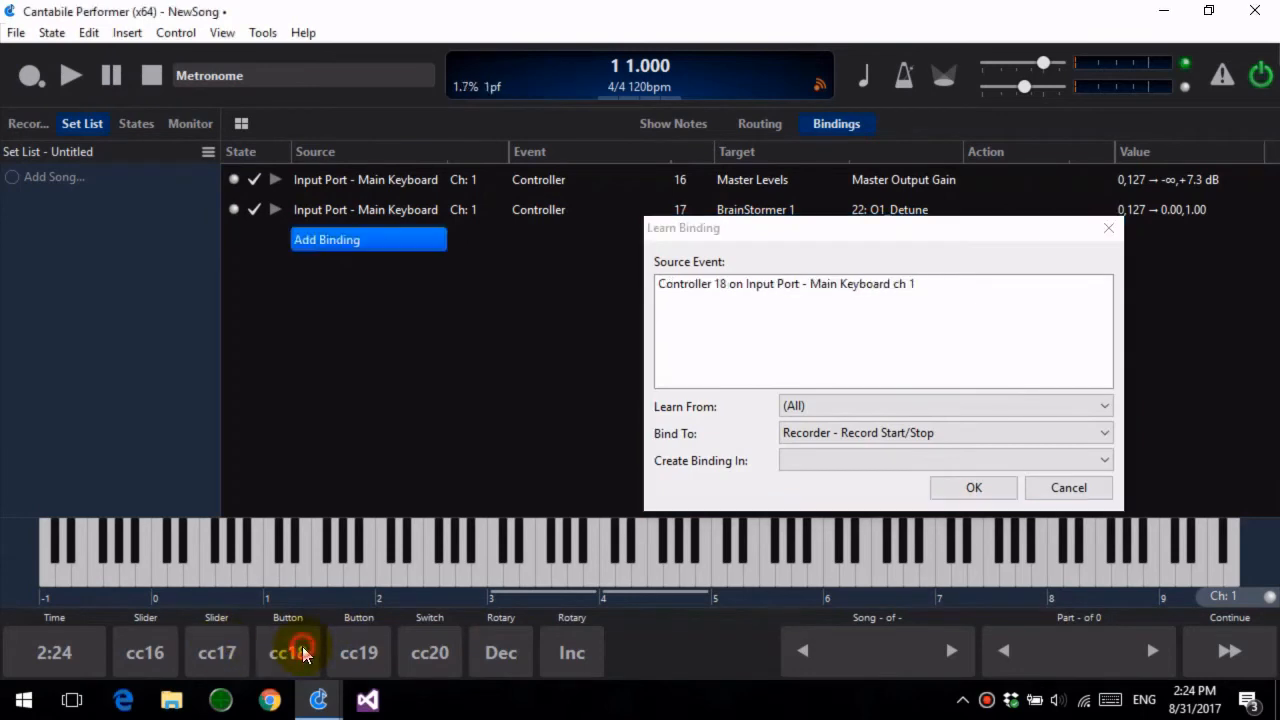
pyautogui.click(974, 490)
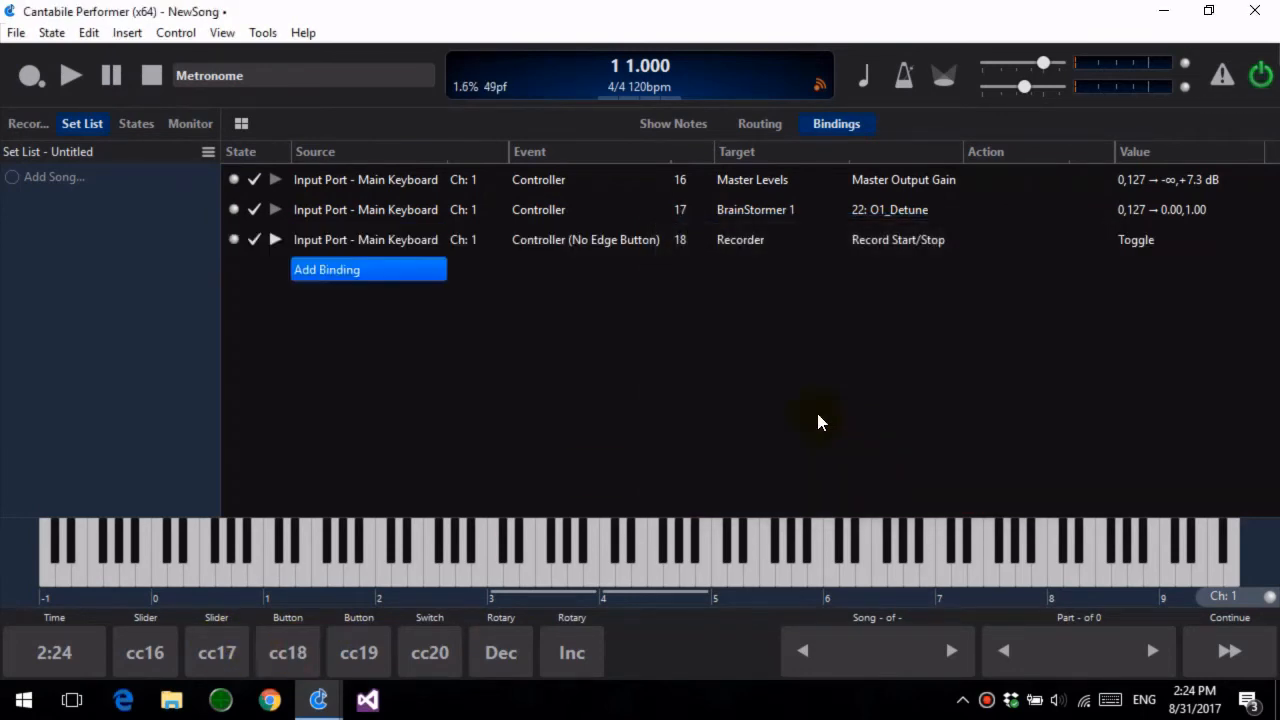
pyautogui.click(1138, 242)
pyautogui.click(1077, 254)
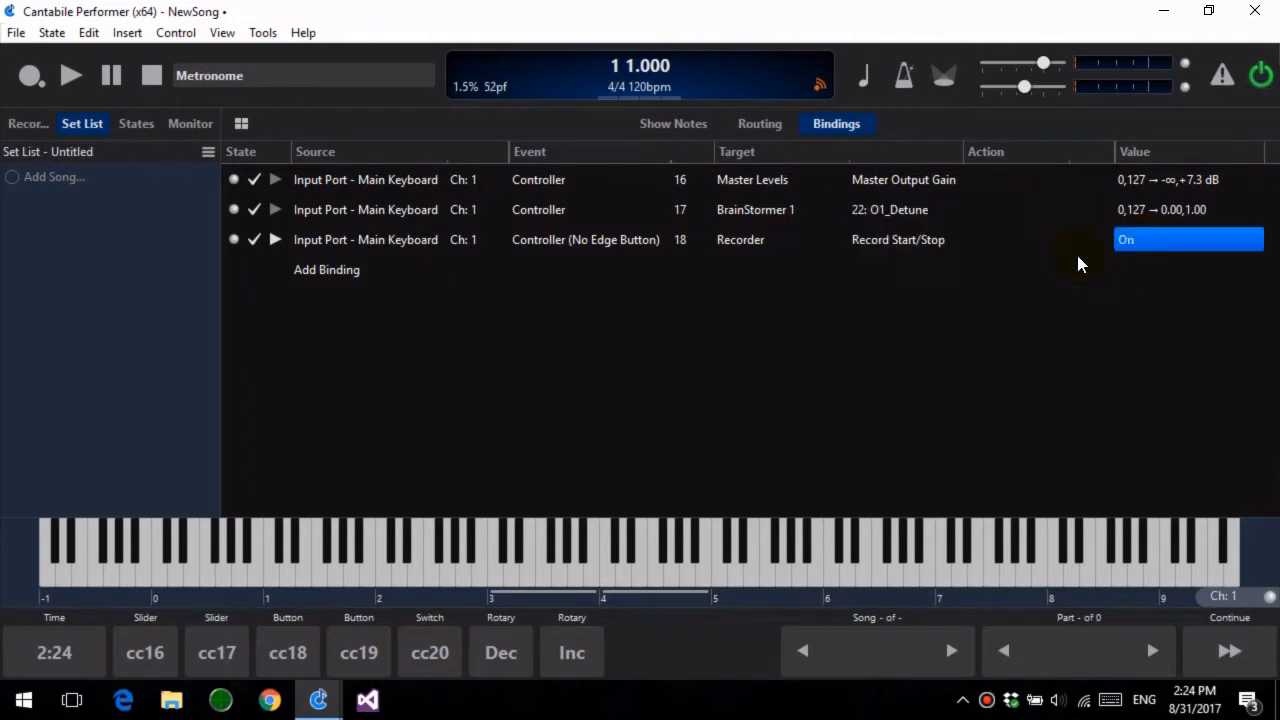
# Duplicate the controller 18 recorder binding and set the copy's controller number to 19.
pyautogui.click(403, 250)
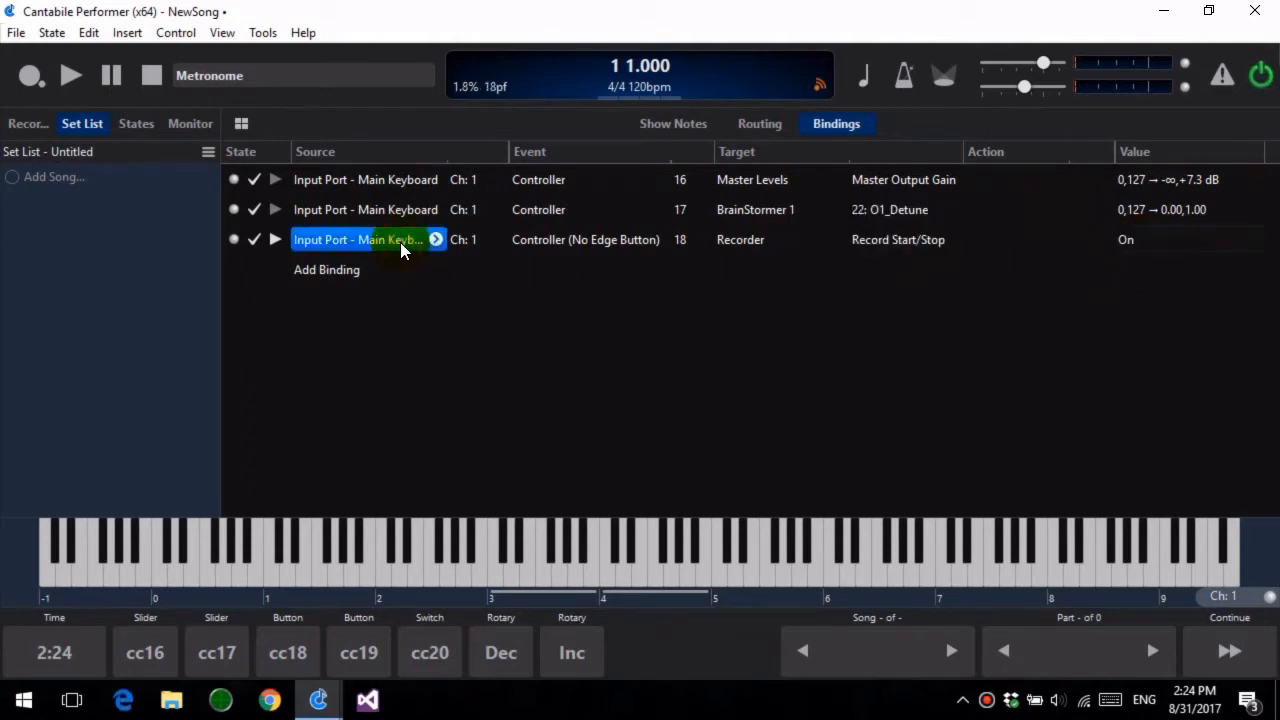
pyautogui.hotkey('ctrl', 'd')
pyautogui.click(655, 270)
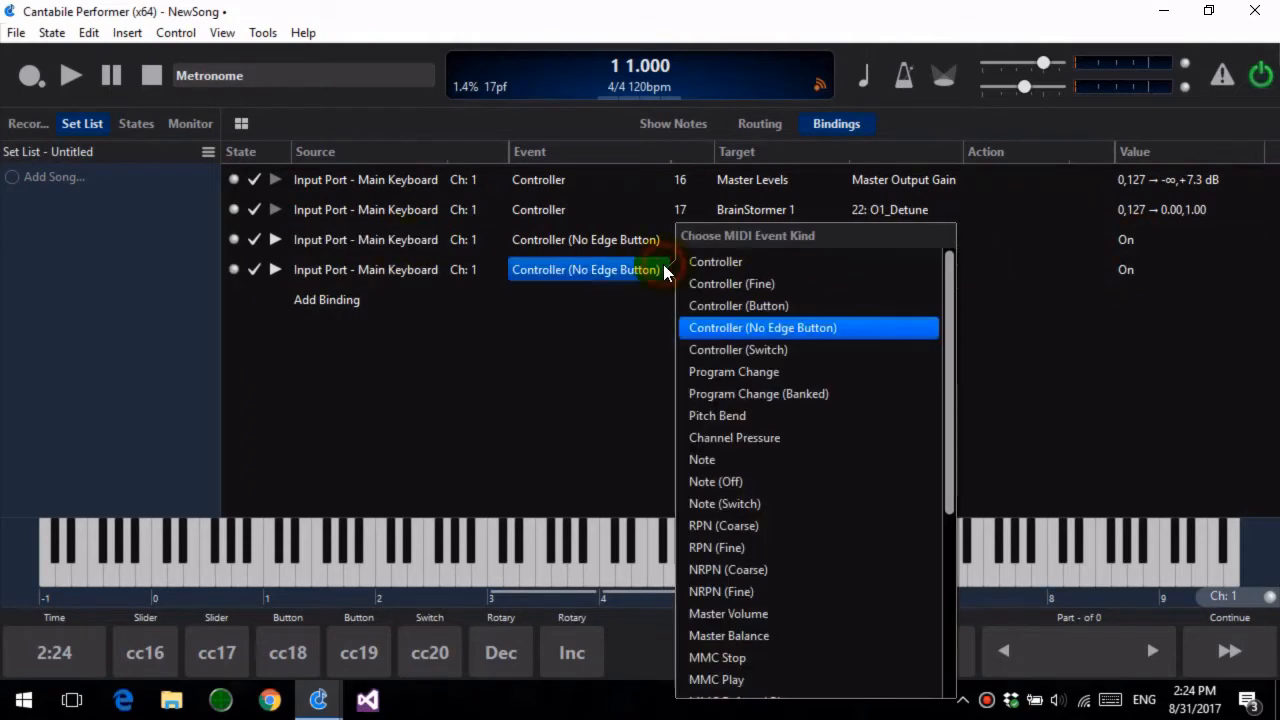
pyautogui.click(657, 270)
pyautogui.click(680, 270)
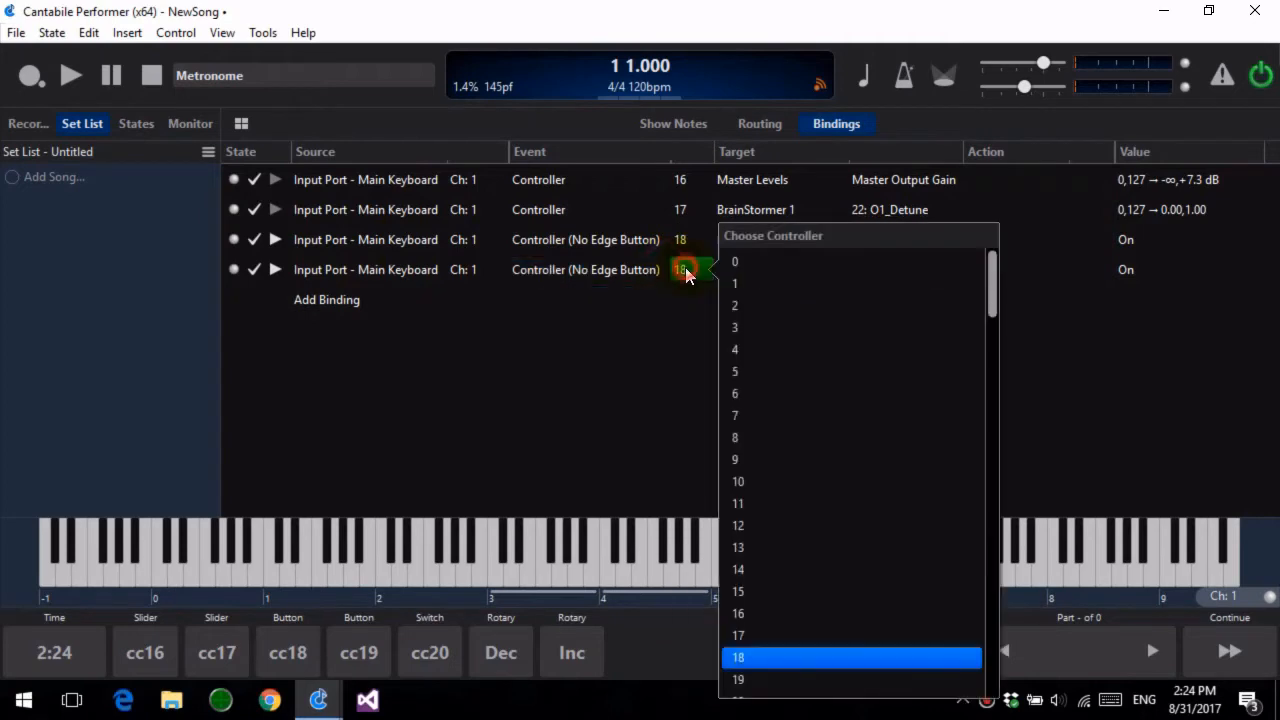
pyautogui.click(795, 680)
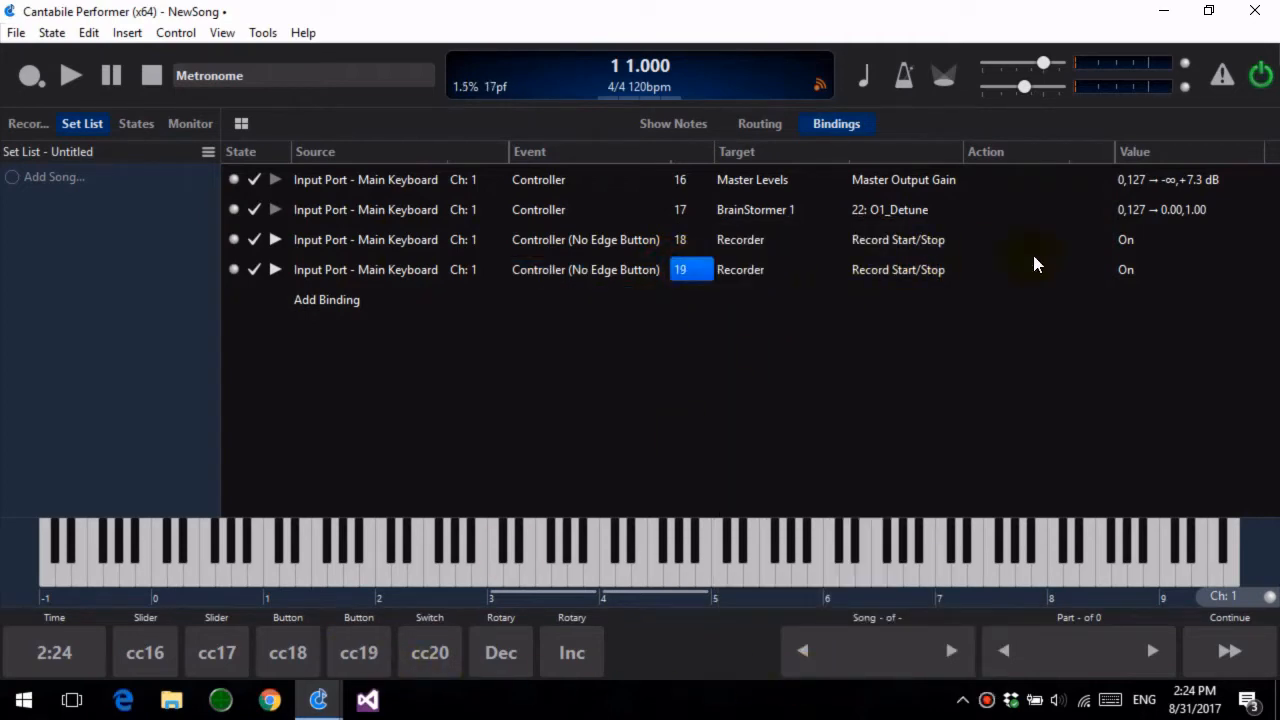
# Set the controller 19 recorder binding's value to Off and test starting and stopping the recorder with the cc18 and cc19 buttons.
pyautogui.click(1148, 271)
pyautogui.click(1034, 306)
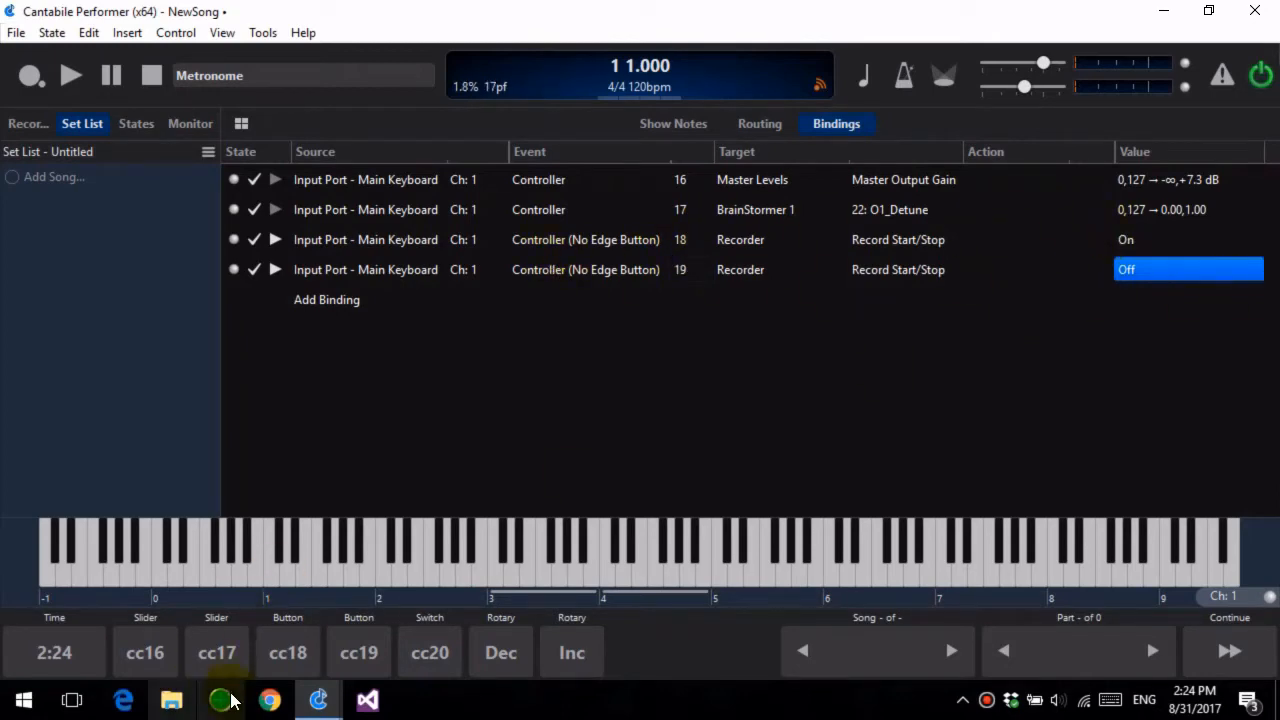
pyautogui.click(286, 658)
pyautogui.click(285, 664)
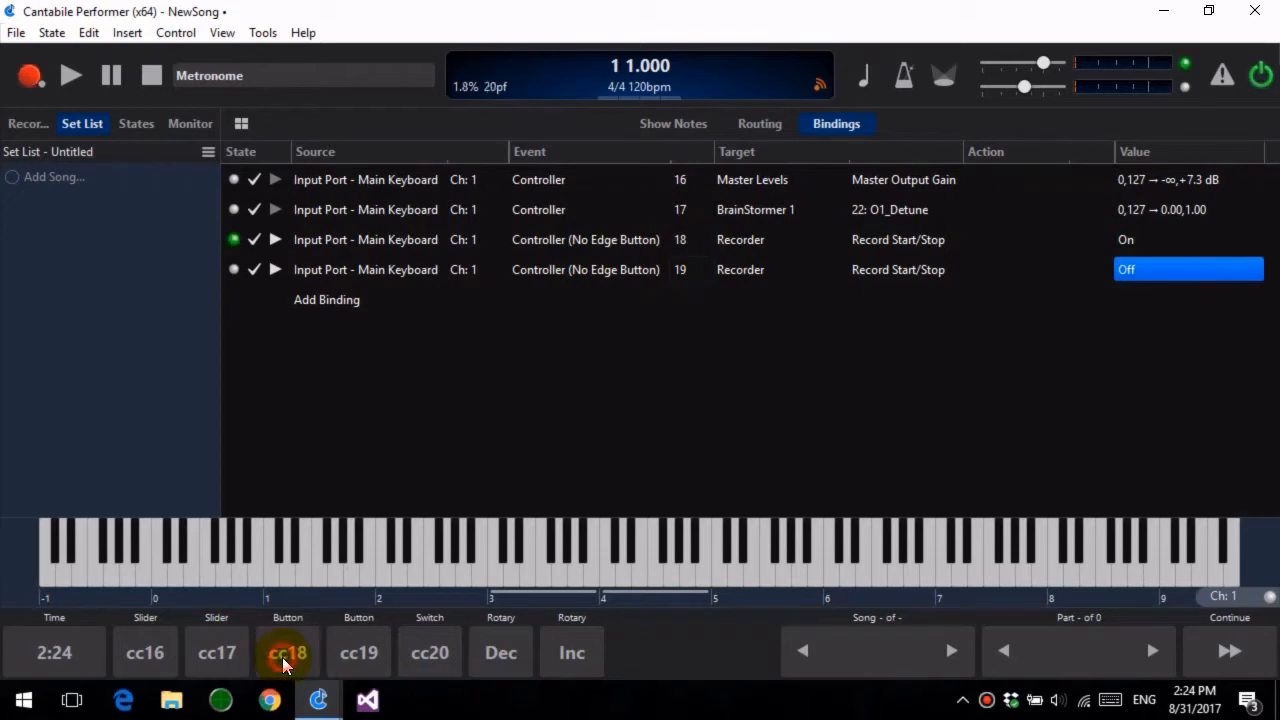
pyautogui.click(372, 663)
pyautogui.click(294, 638)
pyautogui.click(400, 641)
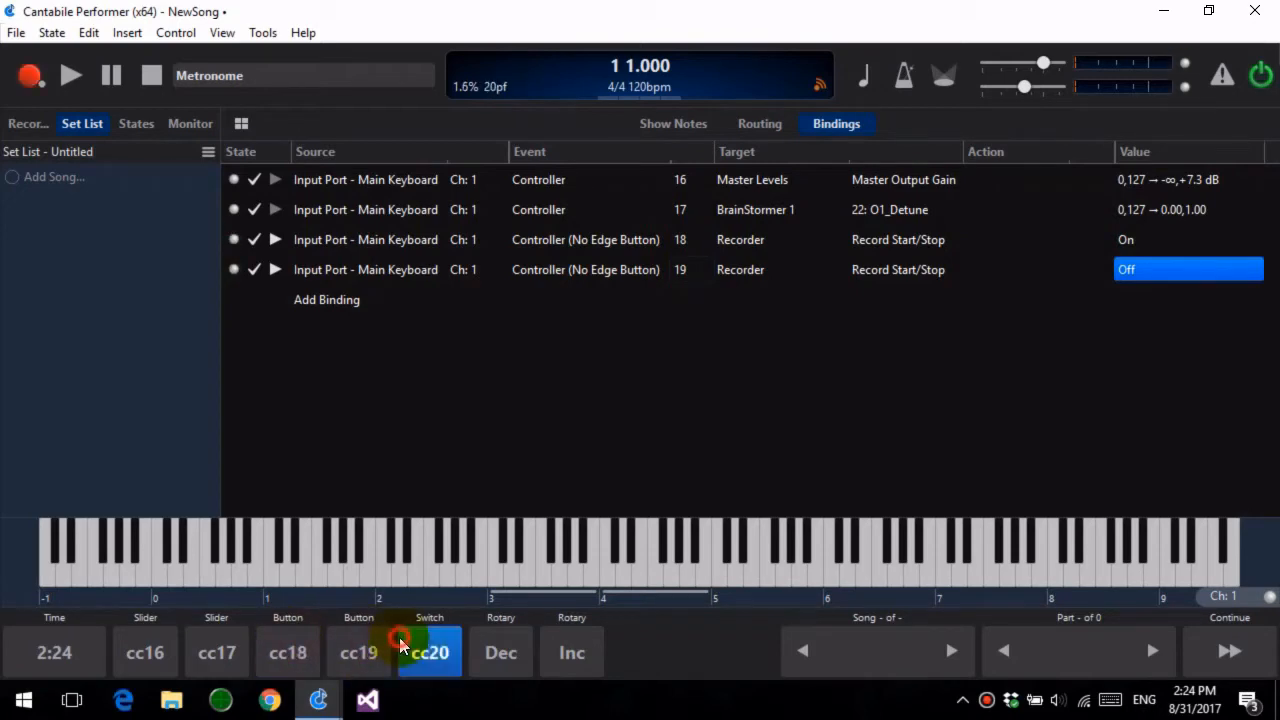
pyautogui.click(425, 654)
pyautogui.click(381, 653)
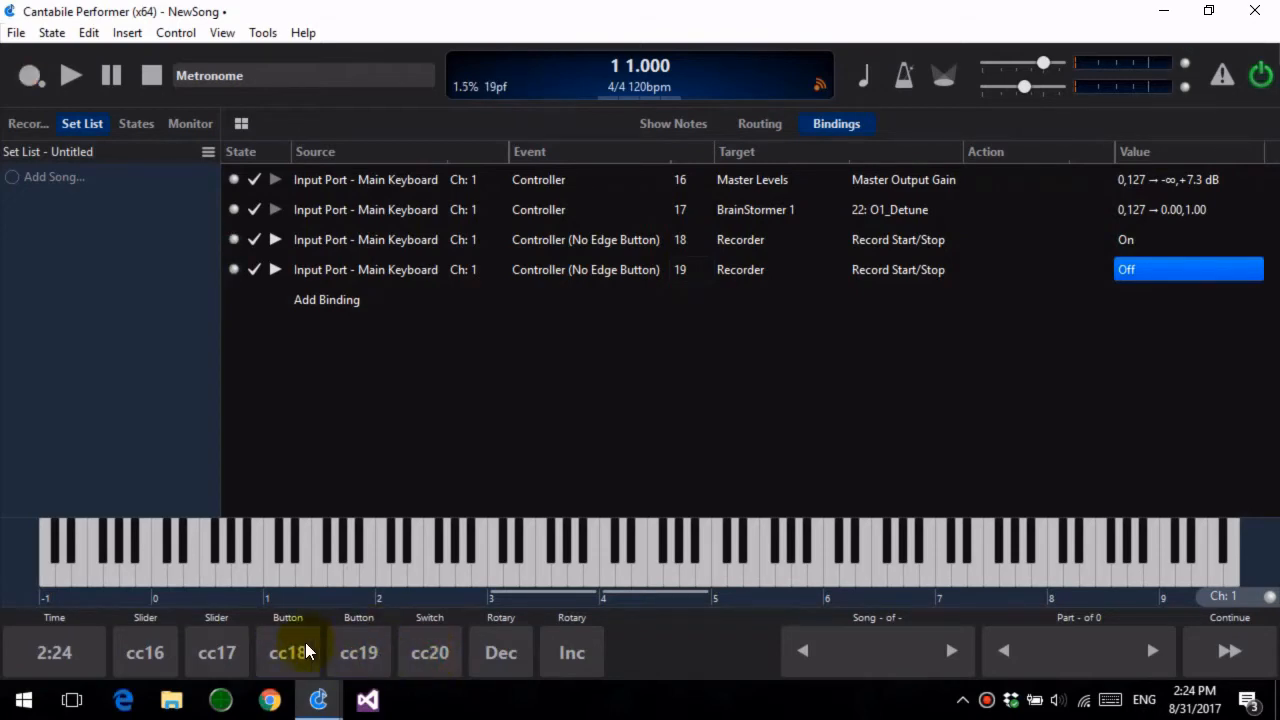
pyautogui.click(305, 651)
pyautogui.click(350, 651)
pyautogui.click(502, 212)
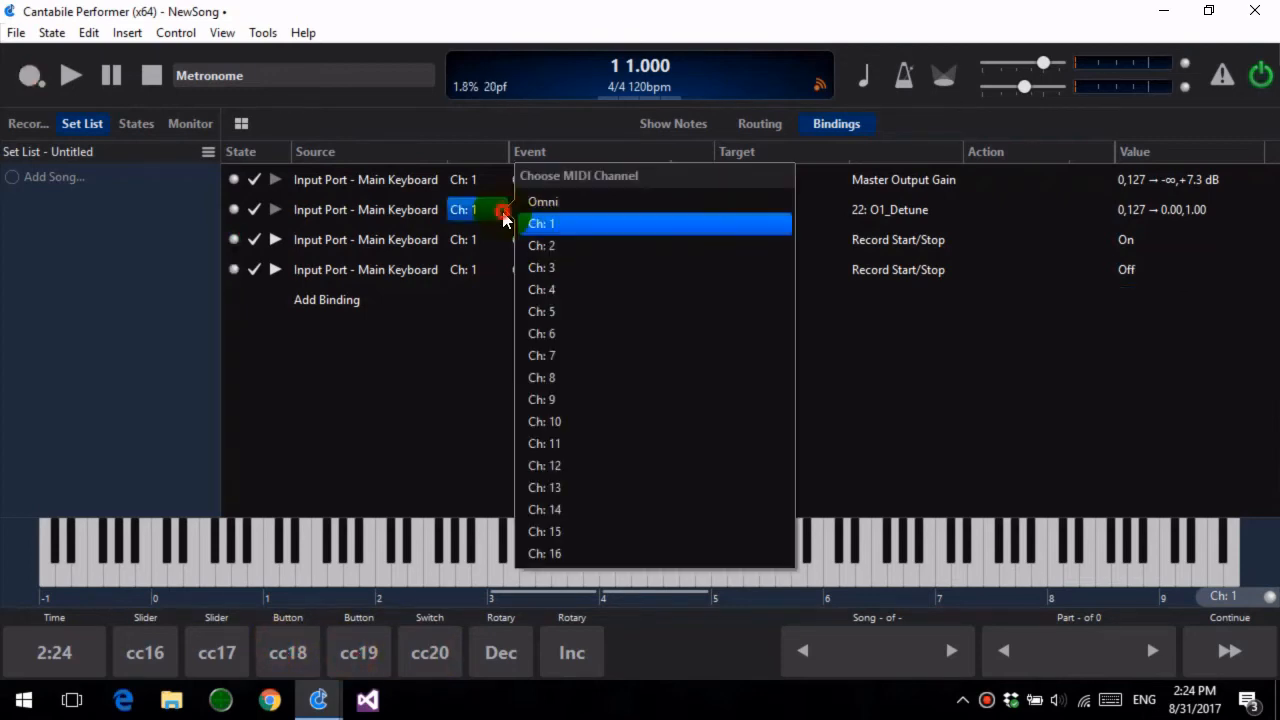
pyautogui.click(424, 322)
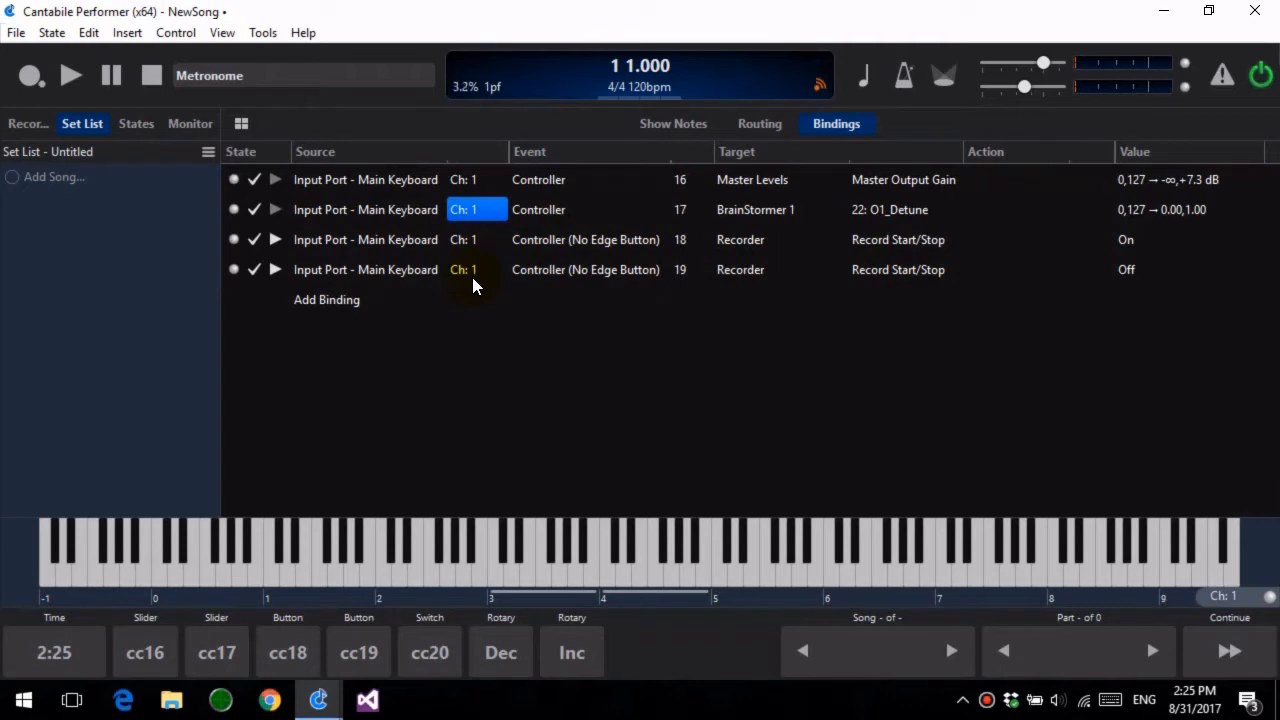
pyautogui.doubleClick(1168, 179)
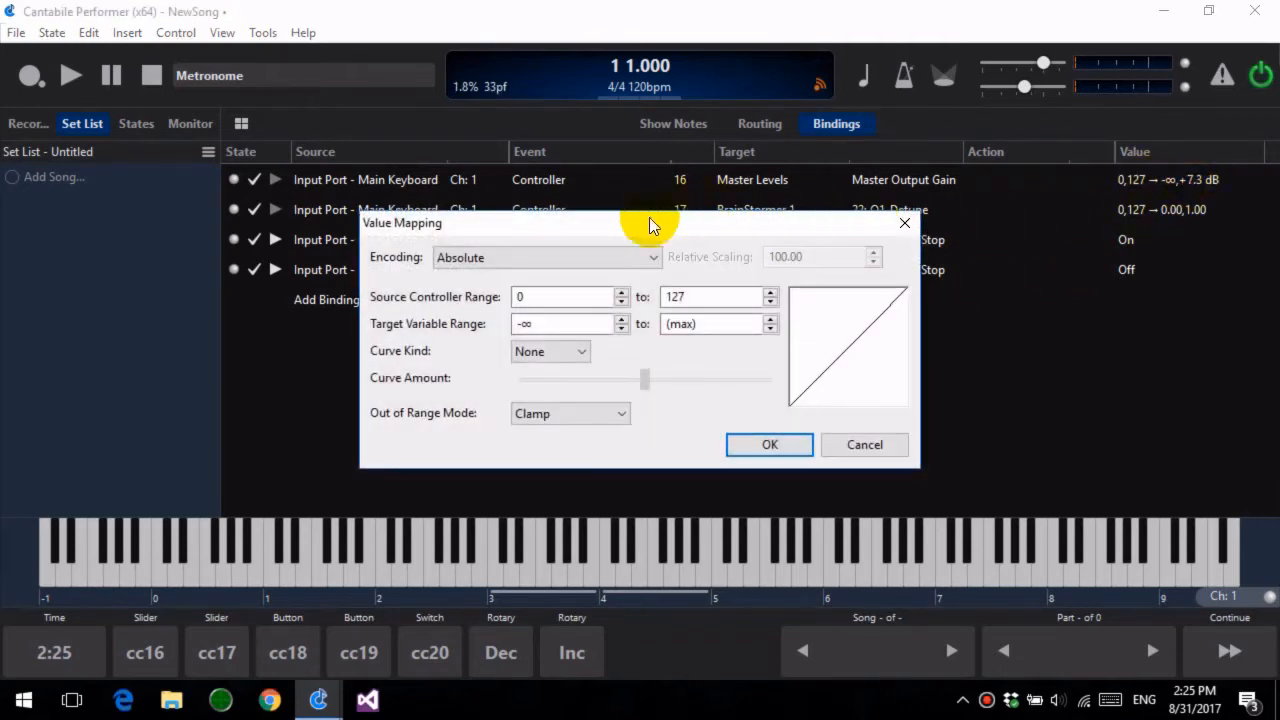
pyautogui.moveTo(591, 224); pyautogui.dragTo(749, 206)
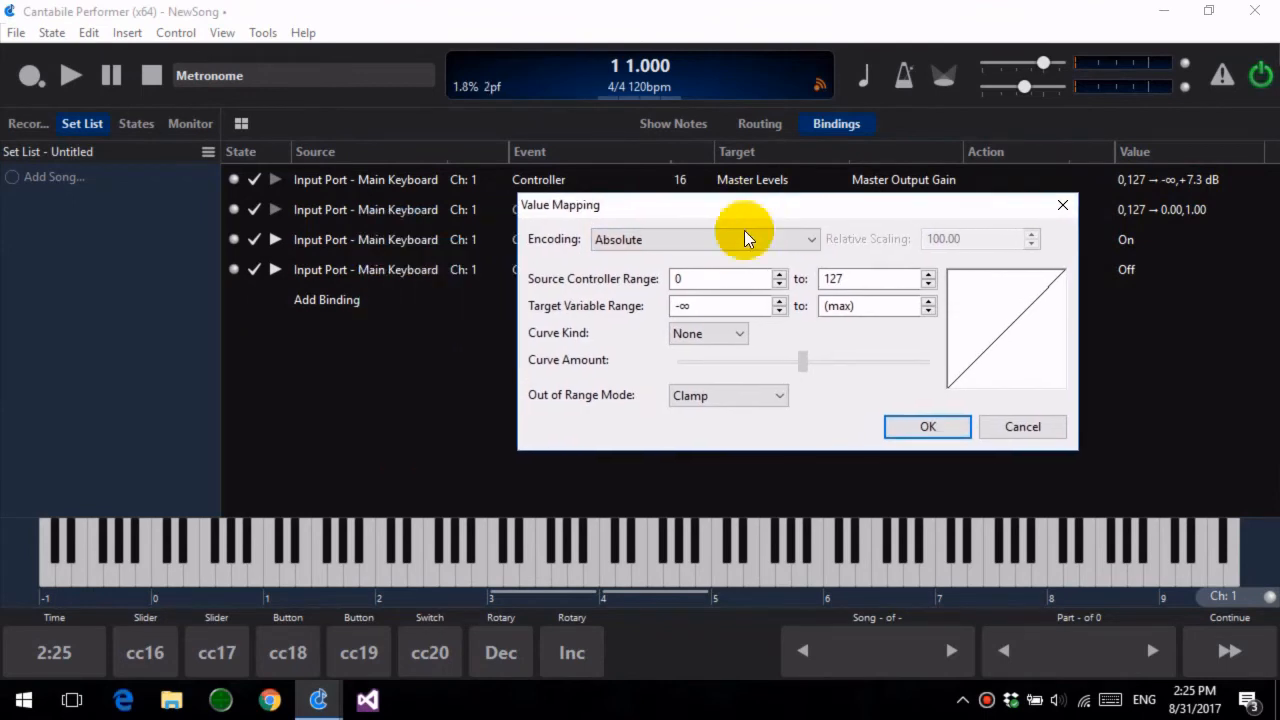
pyautogui.click(742, 240)
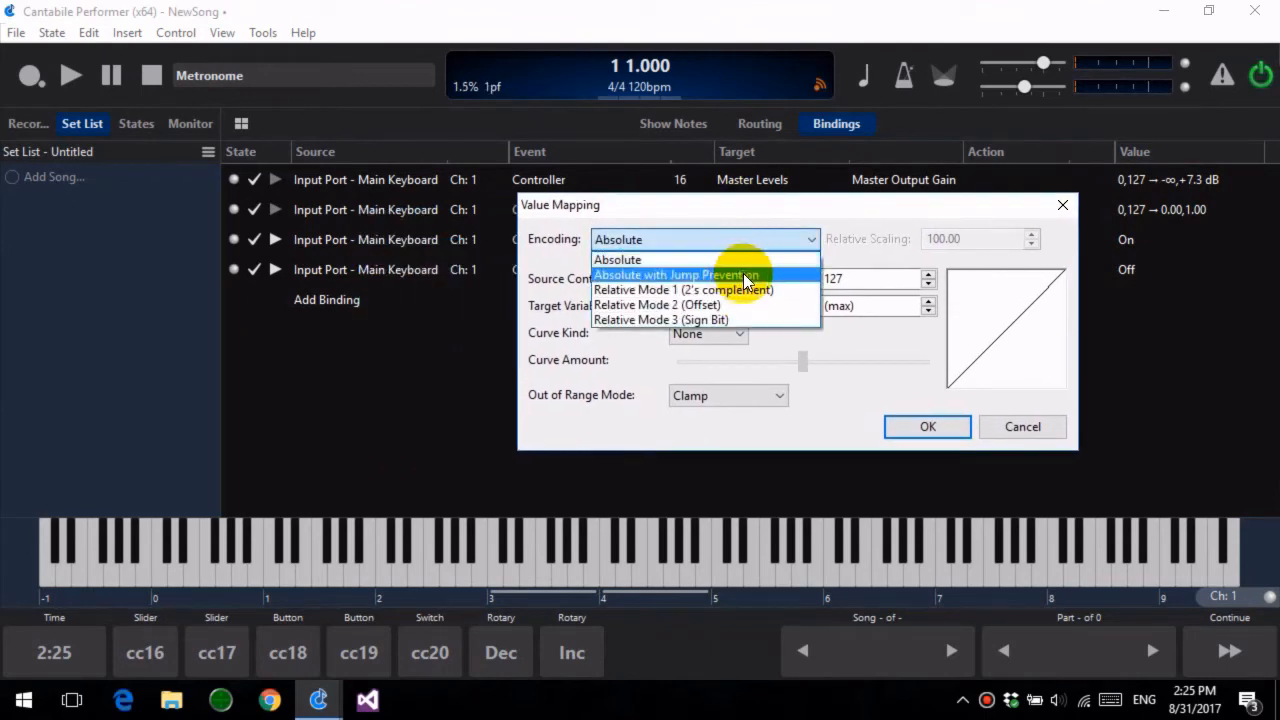
pyautogui.click(743, 274)
pyautogui.click(751, 240)
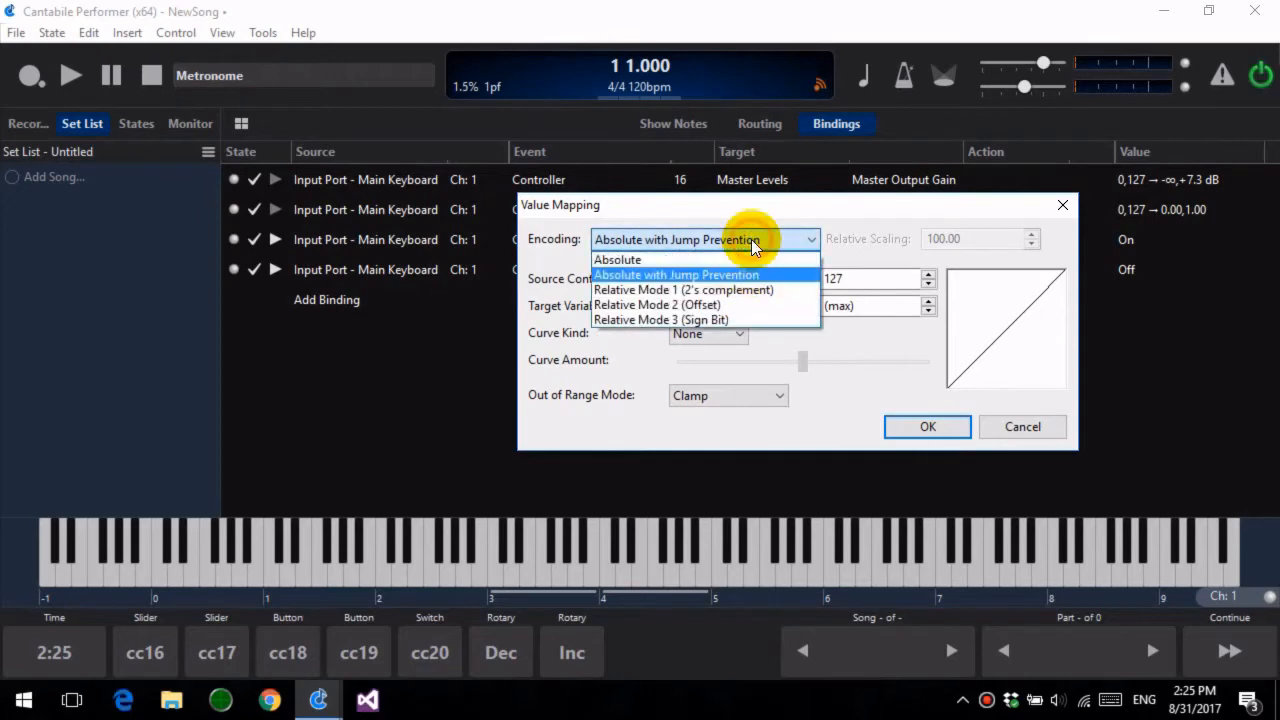
pyautogui.click(752, 260)
pyautogui.click(1010, 425)
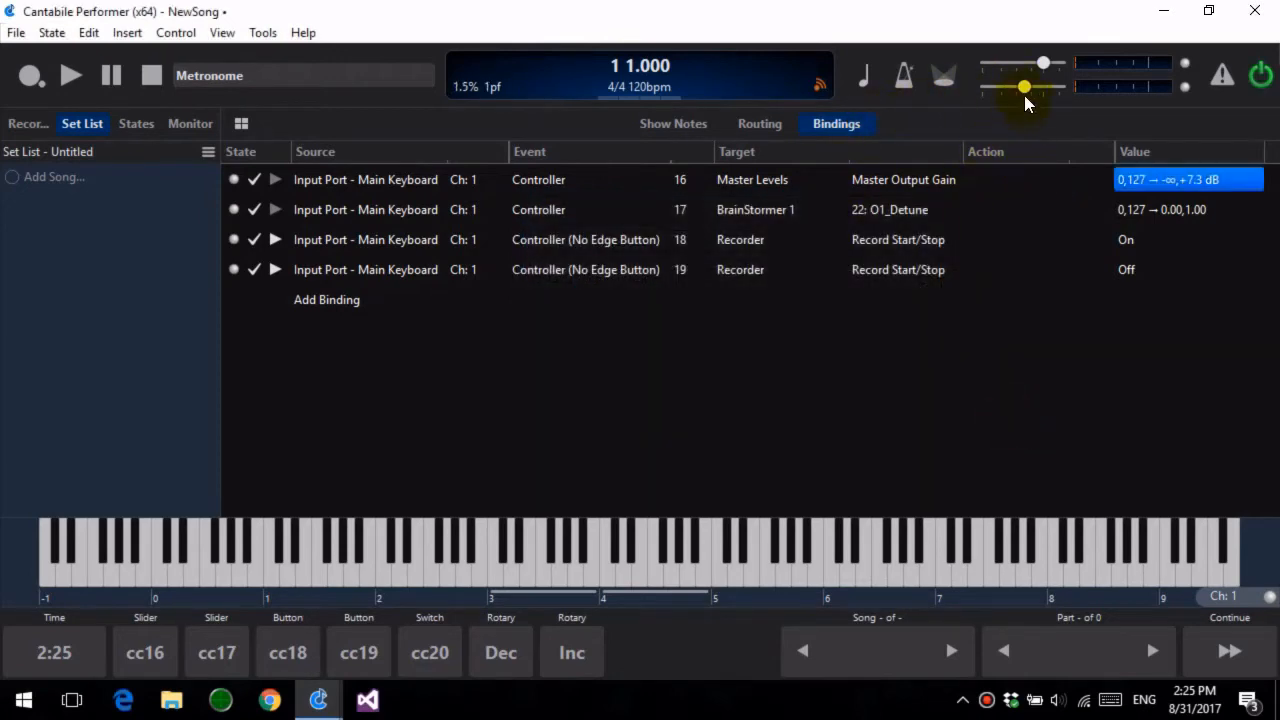
# Test the Absolute encoding by twice lowering the master output gain directly and nudging the cc16 slider near 108.
pyautogui.moveTo(1024, 88); pyautogui.dragTo(925, 141)
pyautogui.moveTo(154, 656); pyautogui.dragTo(359, 575)
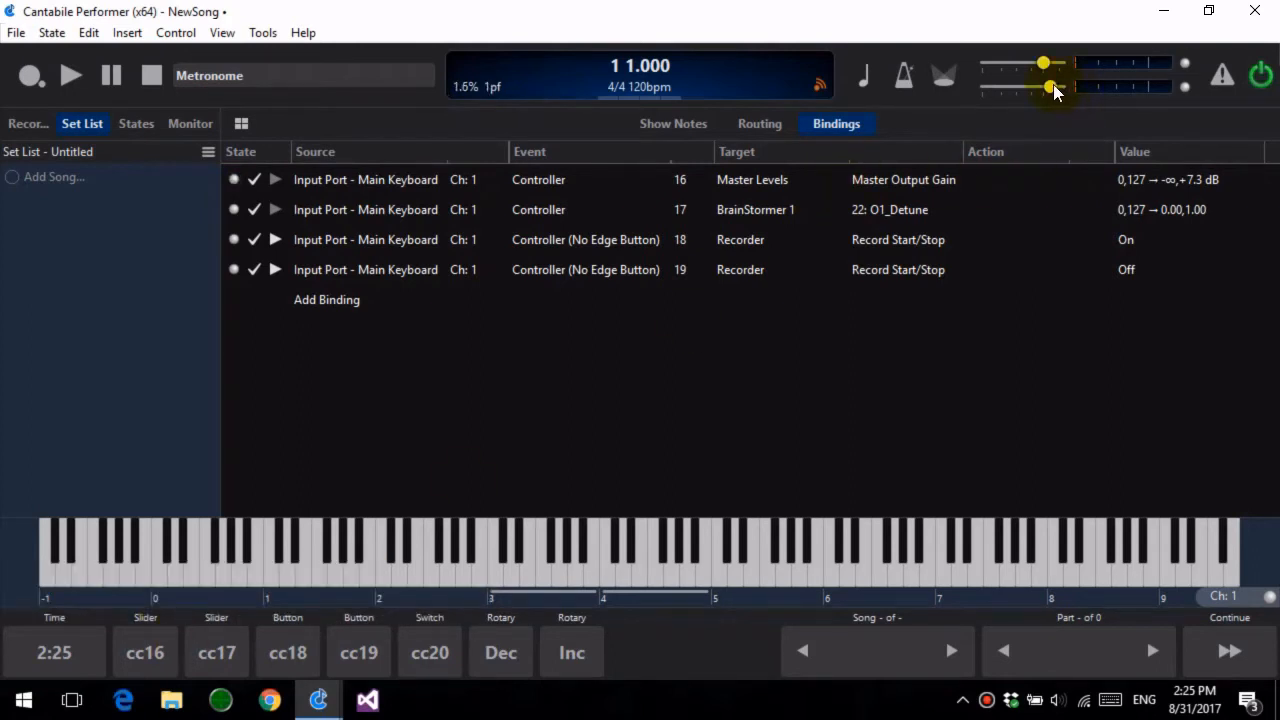
pyautogui.moveTo(1052, 85); pyautogui.dragTo(992, 92)
pyautogui.moveTo(155, 654); pyautogui.dragTo(362, 584)
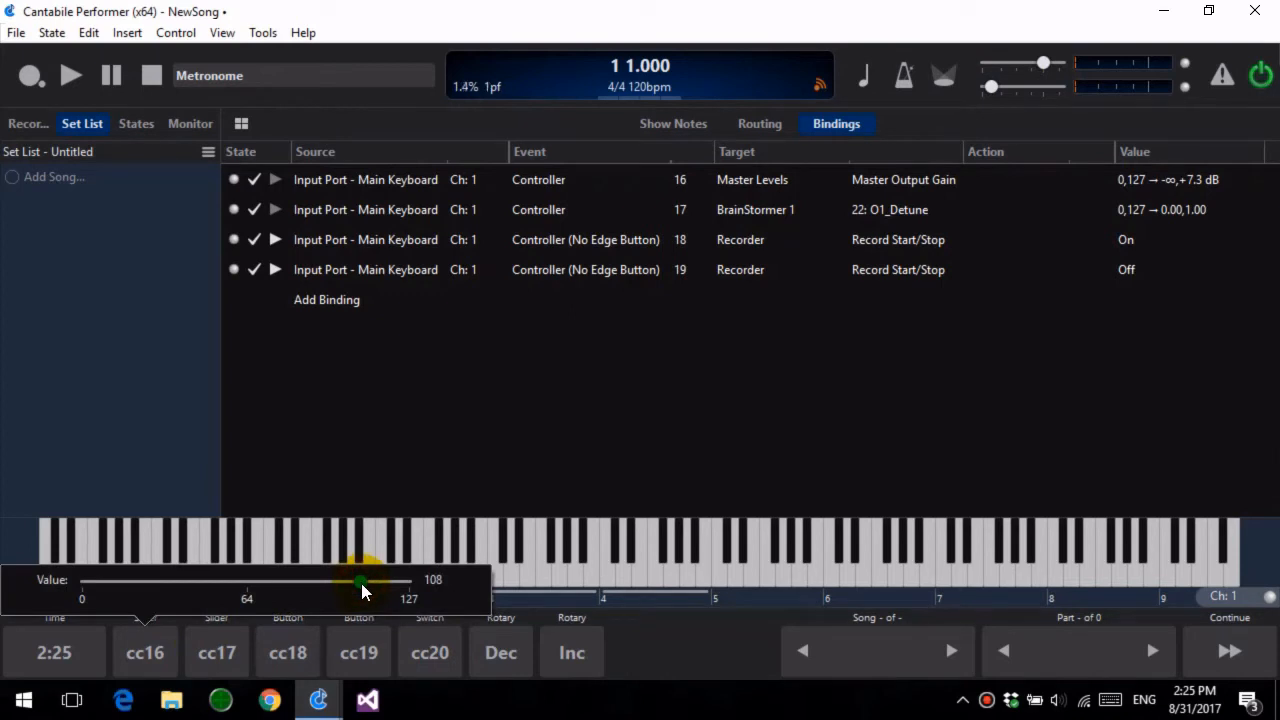
pyautogui.moveTo(360, 583)
pyautogui.mouseDown()
pyautogui.moveTo(335, 584)
pyautogui.moveTo(352, 589)
pyautogui.mouseUp()
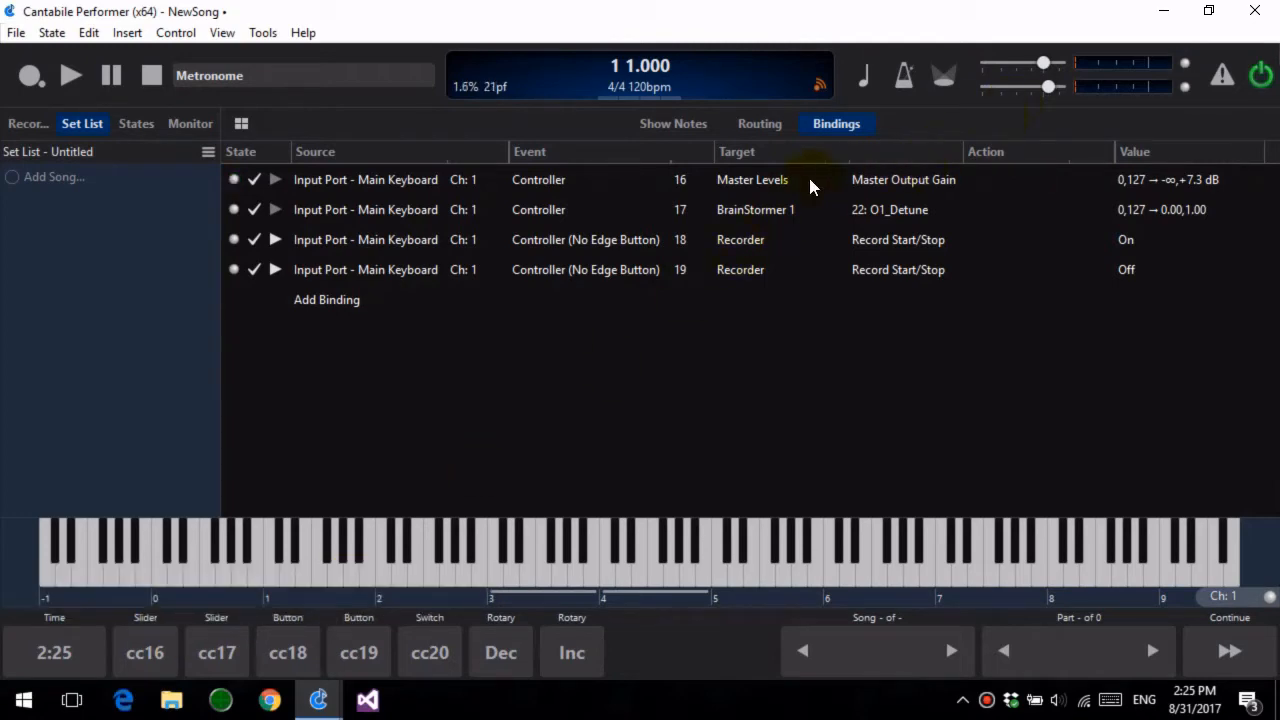
# Set the controller 16 binding's value mapping encoding to Absolute with Jump Prevention.
pyautogui.doubleClick(1198, 175)
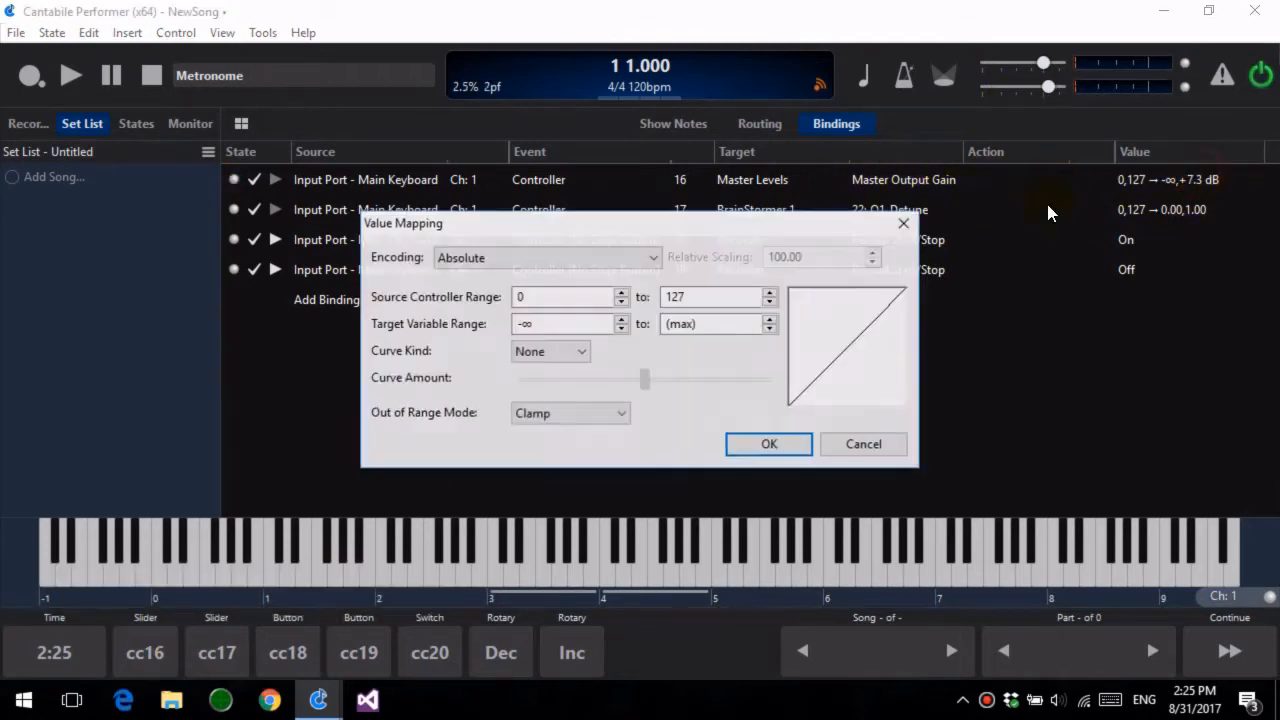
pyautogui.click(602, 268)
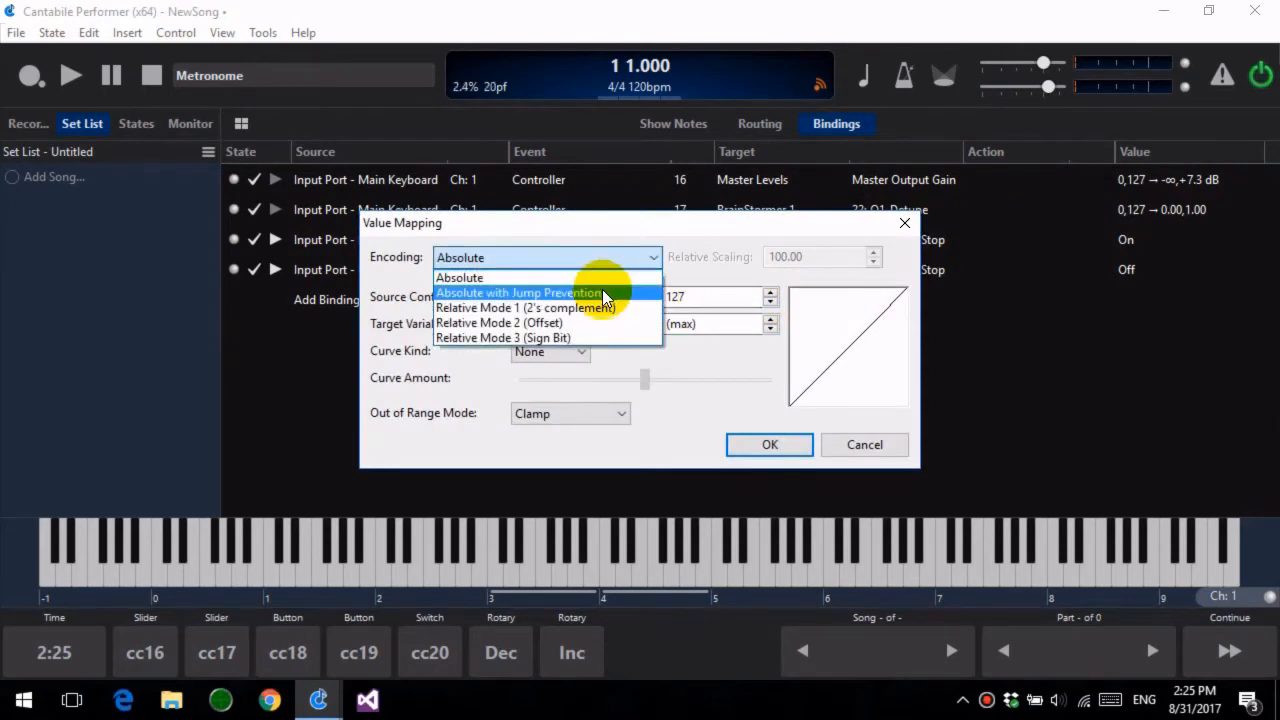
pyautogui.click(603, 292)
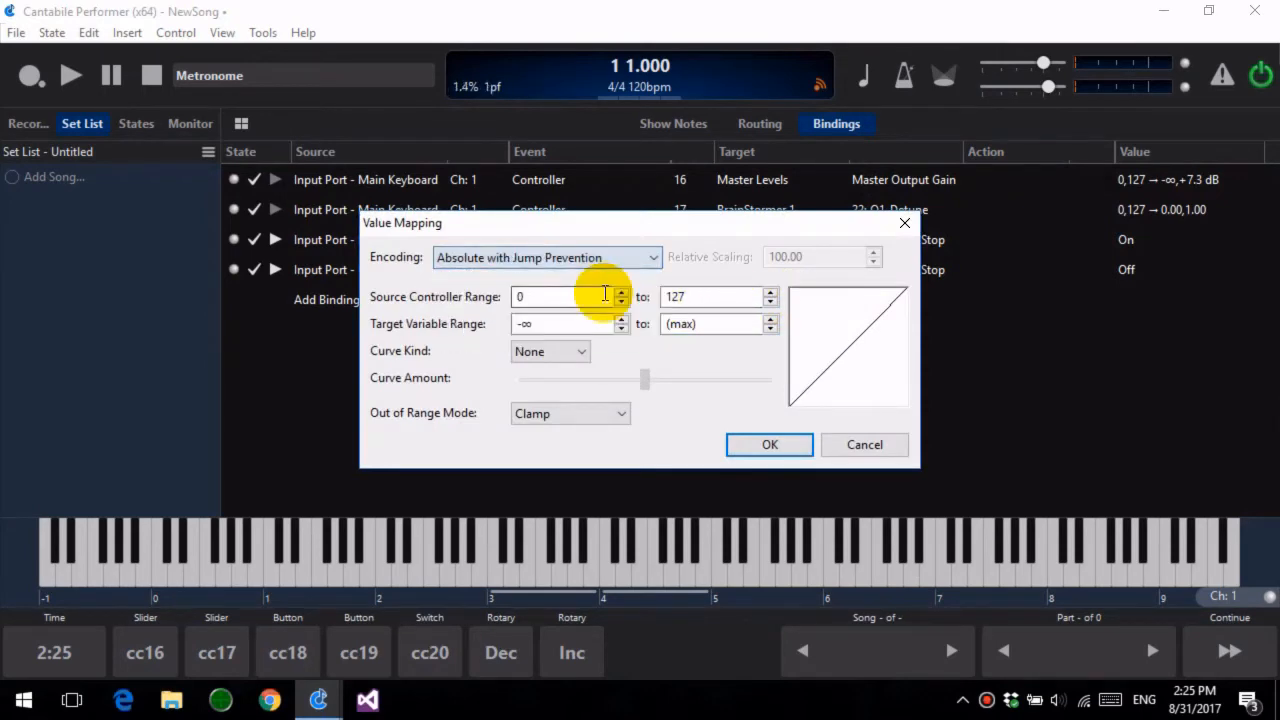
pyautogui.click(770, 444)
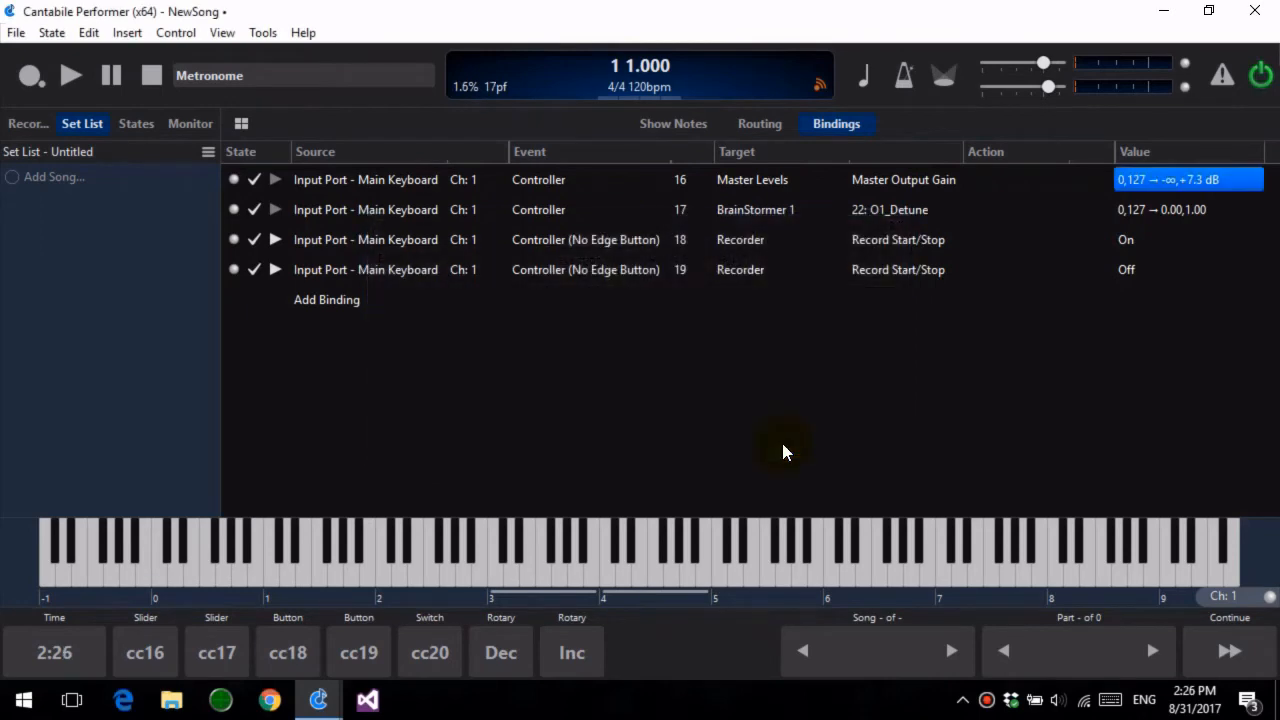
# With the controller 16 binding temporarily disabled, lower the master output gain and raise the cc16 slider so their positions differ.
pyautogui.click(257, 185)
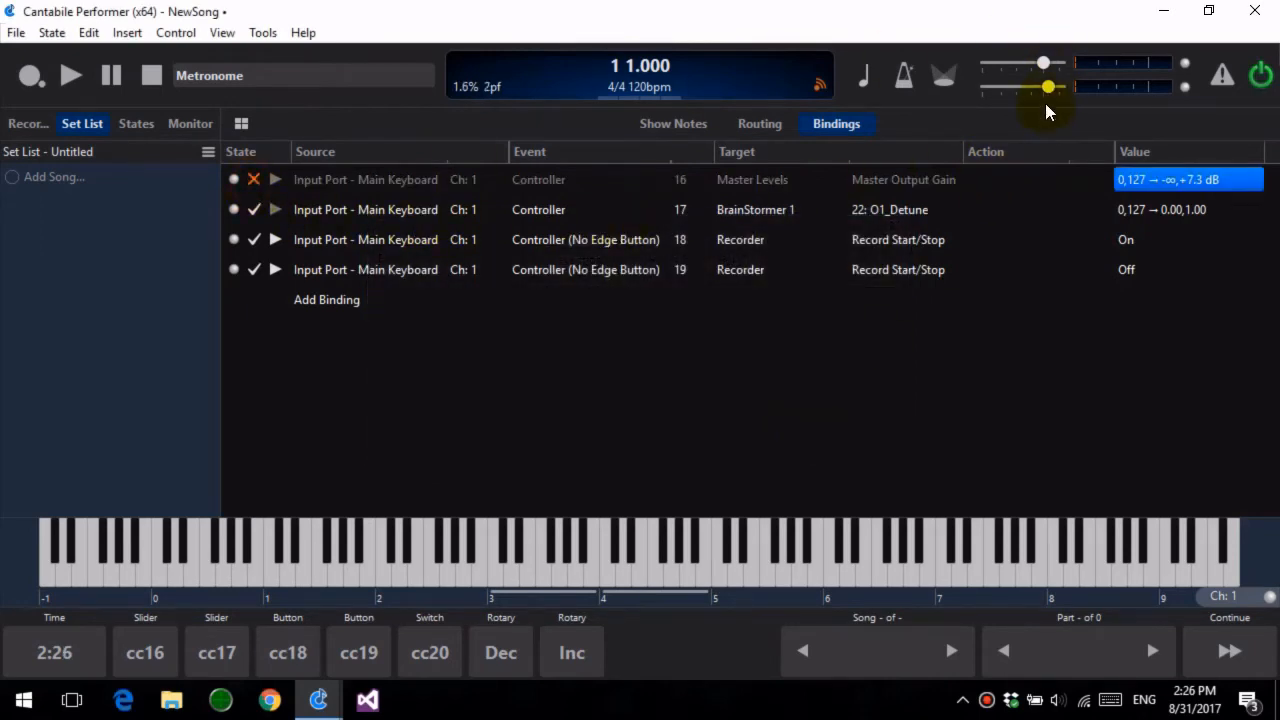
pyautogui.moveTo(1048, 86)
pyautogui.moveTo(1140, 130); pyautogui.dragTo(948, 159)
pyautogui.moveTo(160, 640); pyautogui.dragTo(389, 581)
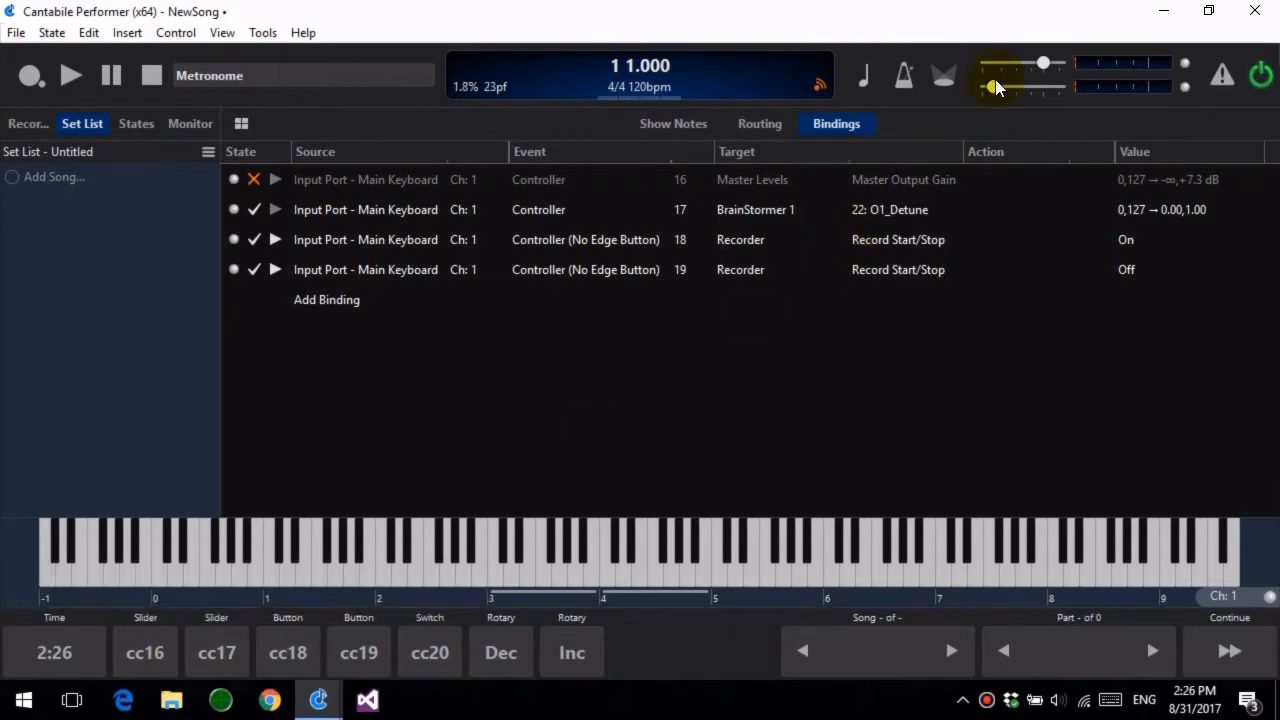
pyautogui.click(254, 181)
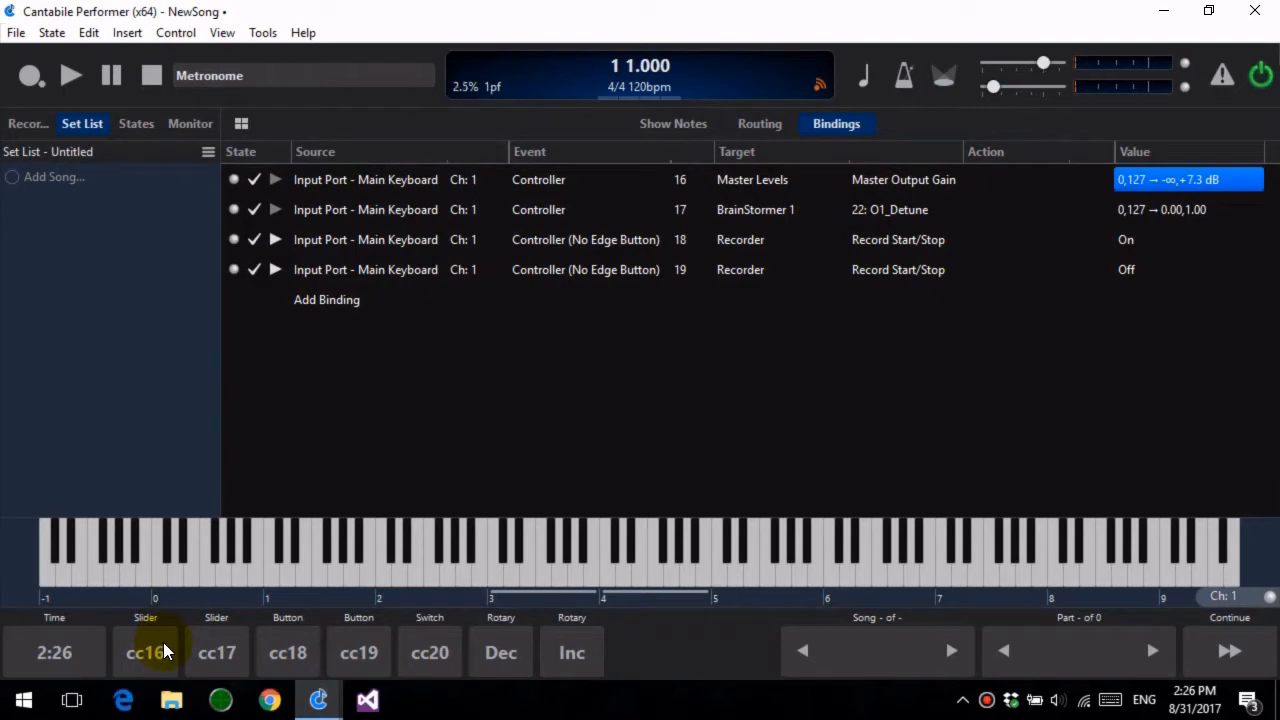
# Test jump prevention by sweeping the cc16 slider down and back up with the controller 16 binding enabled.
pyautogui.moveTo(163, 642)
pyautogui.mouseDown()
pyautogui.moveTo(388, 581)
pyautogui.moveTo(159, 640)
pyautogui.mouseUp()
pyautogui.click(254, 180)
pyautogui.click(252, 184)
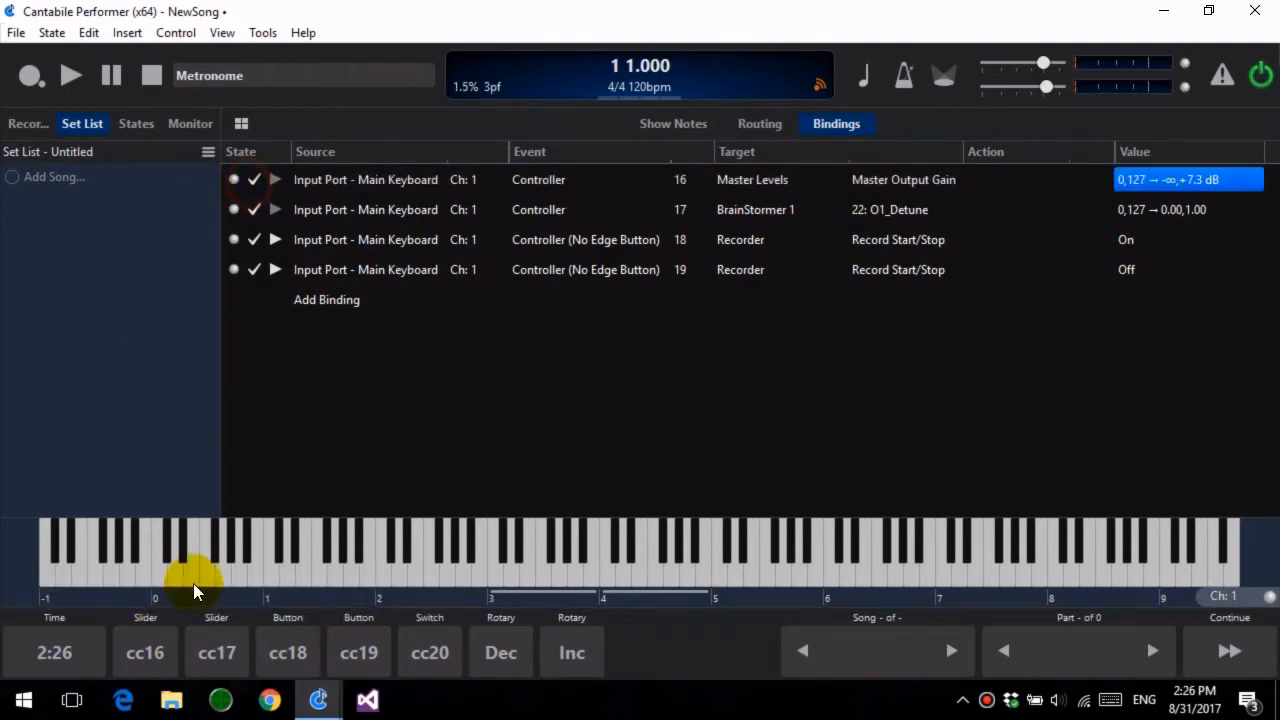
pyautogui.moveTo(342, 581); pyautogui.dragTo(227, 599)
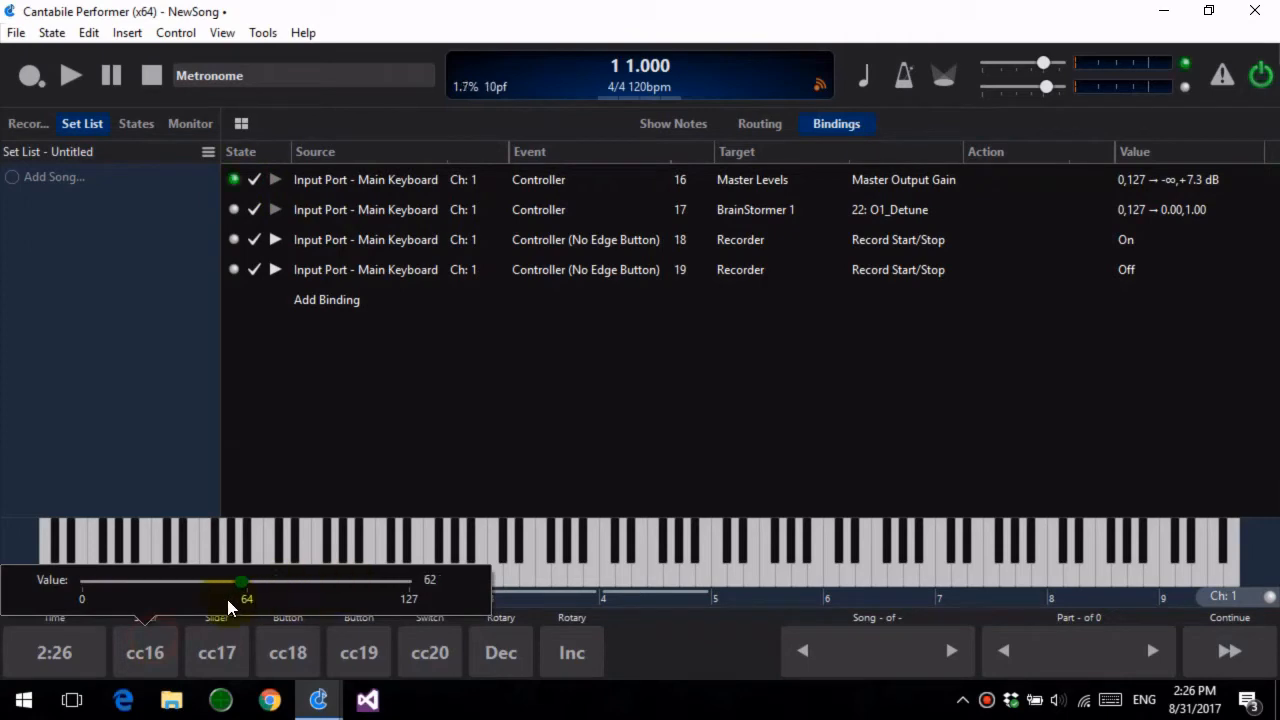
pyautogui.moveTo(101, 606); pyautogui.dragTo(155, 598)
pyautogui.moveTo(232, 598); pyautogui.dragTo(386, 589)
# Disable the controller 16 binding, lower the cc16 slider, and re-enable the binding to test jump prevention.
pyautogui.click(254, 179)
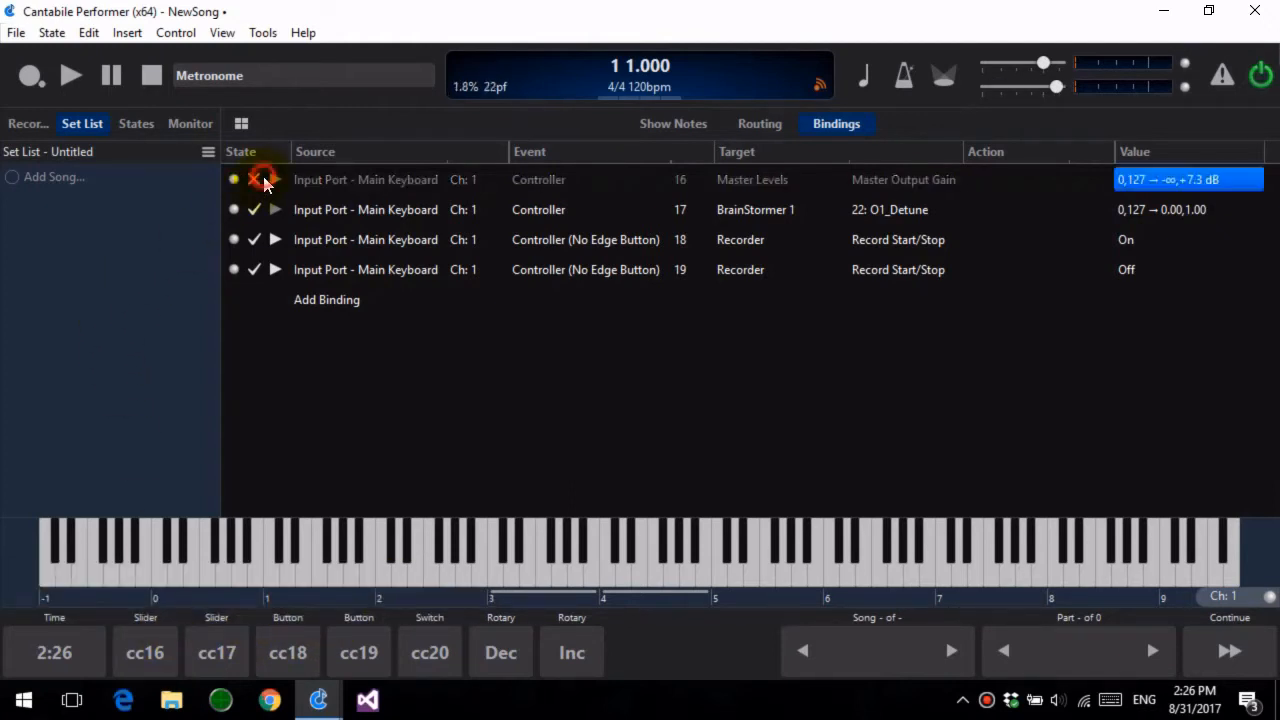
pyautogui.moveTo(141, 639); pyautogui.dragTo(241, 615)
pyautogui.click(254, 179)
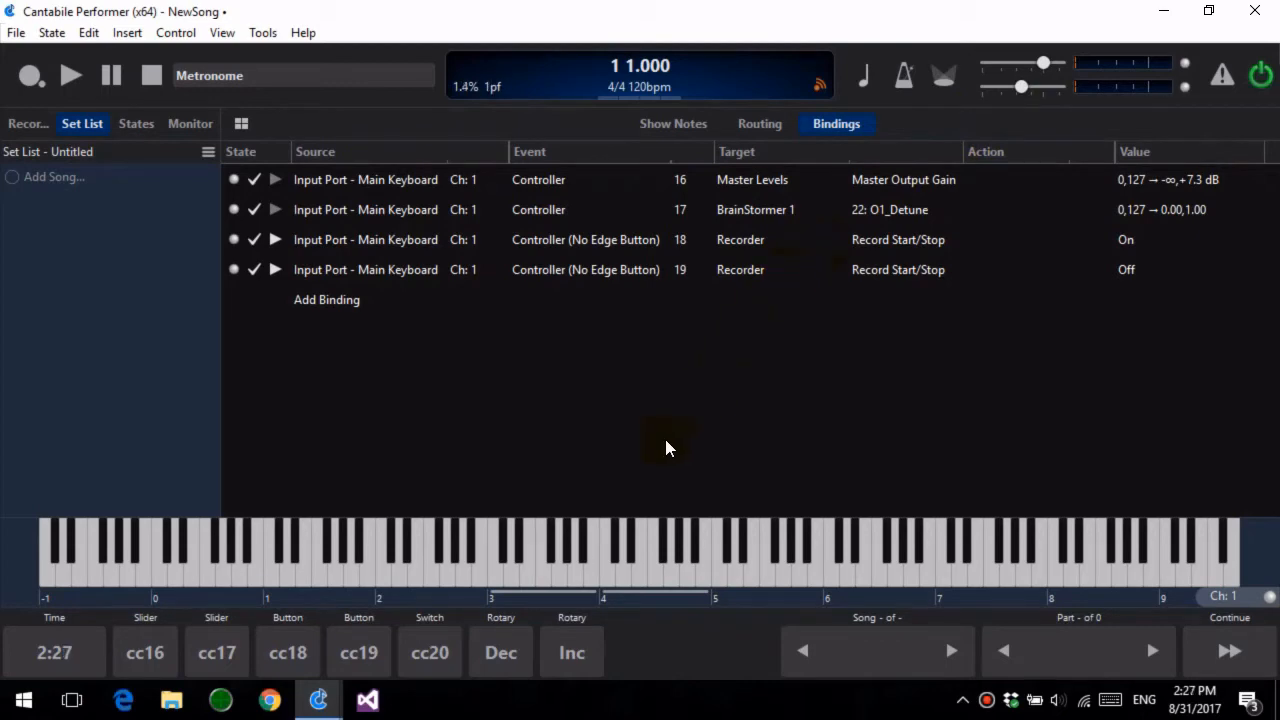
# Set the encoding of the Master Output Gain binding's value mapping to Relative Mode 1 (2's complement).
pyautogui.doubleClick(1164, 180)
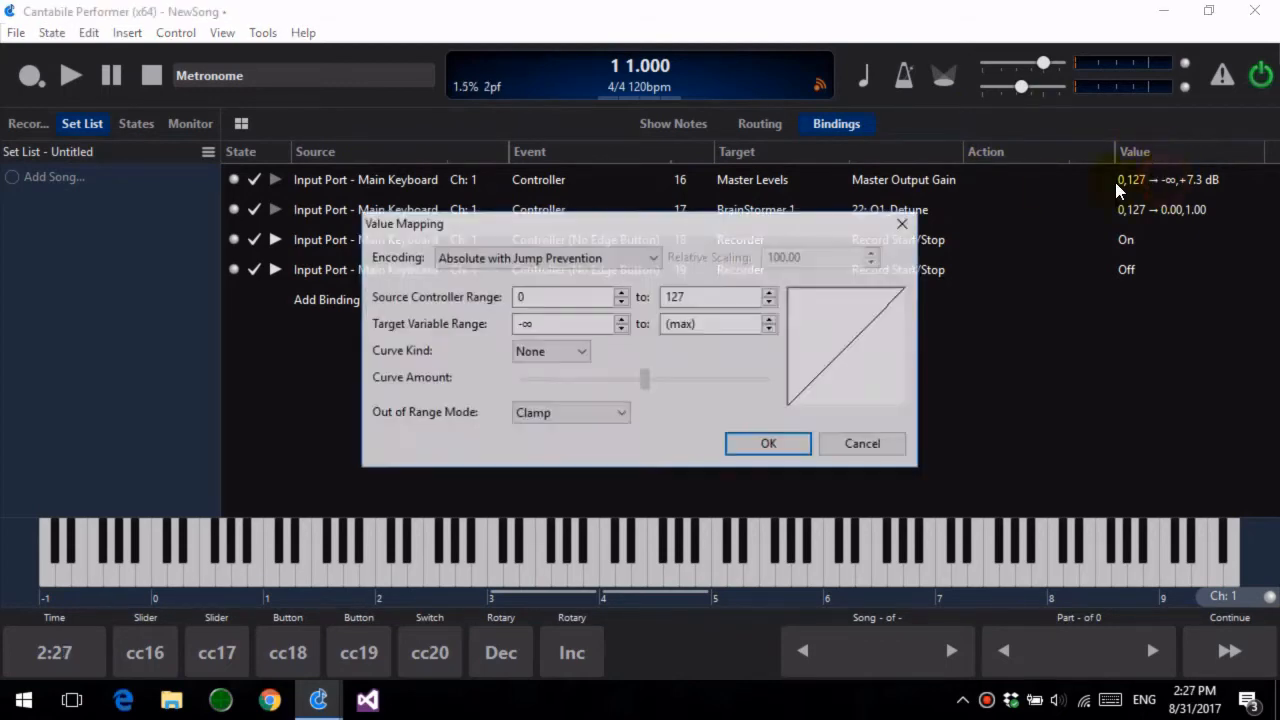
pyautogui.click(572, 257)
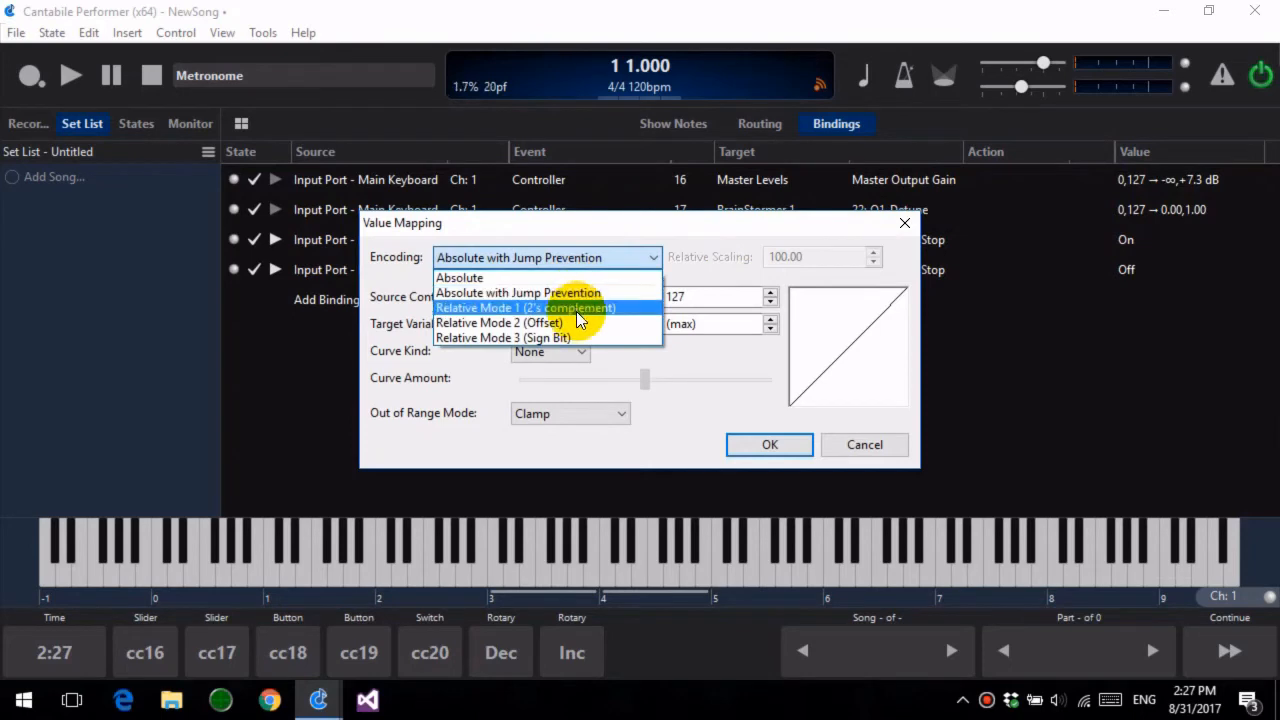
pyautogui.click(577, 309)
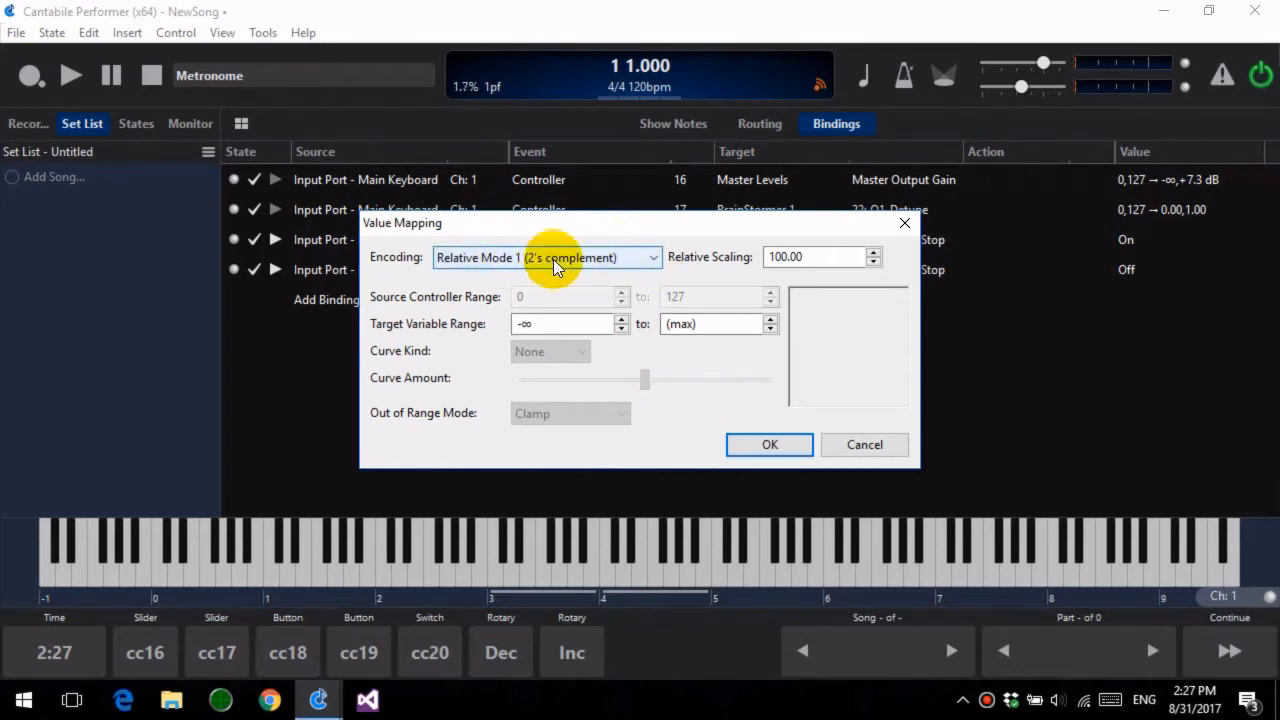
pyautogui.click(760, 445)
# Check which MIDI controller number the Dec rotary button sends.
pyautogui.click(500, 655)
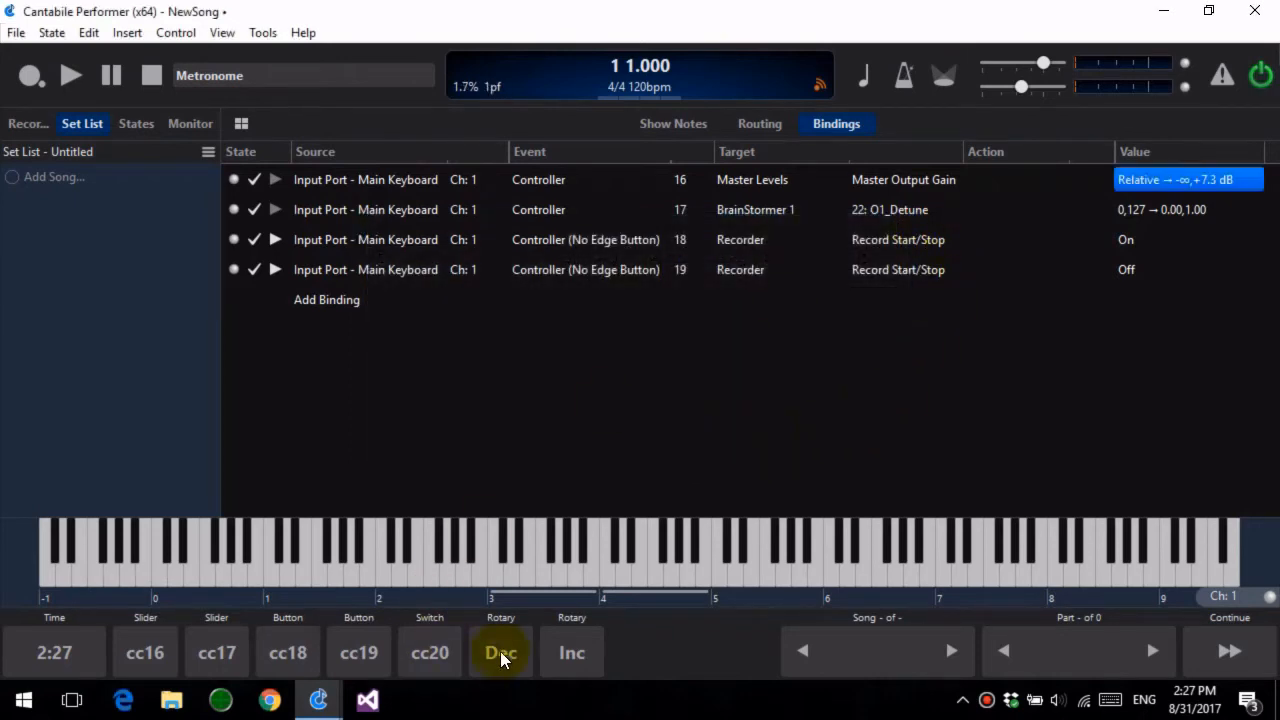
pyautogui.rightClick(503, 654)
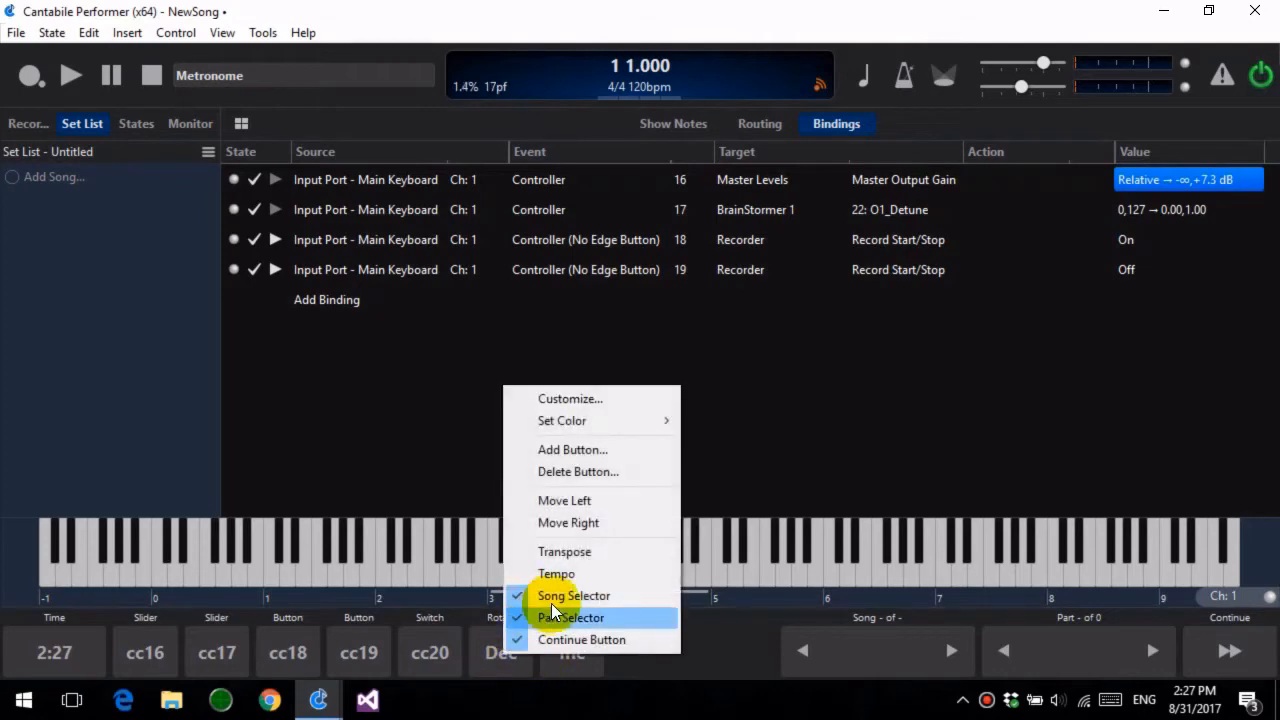
pyautogui.click(611, 396)
pyautogui.doubleClick(628, 374)
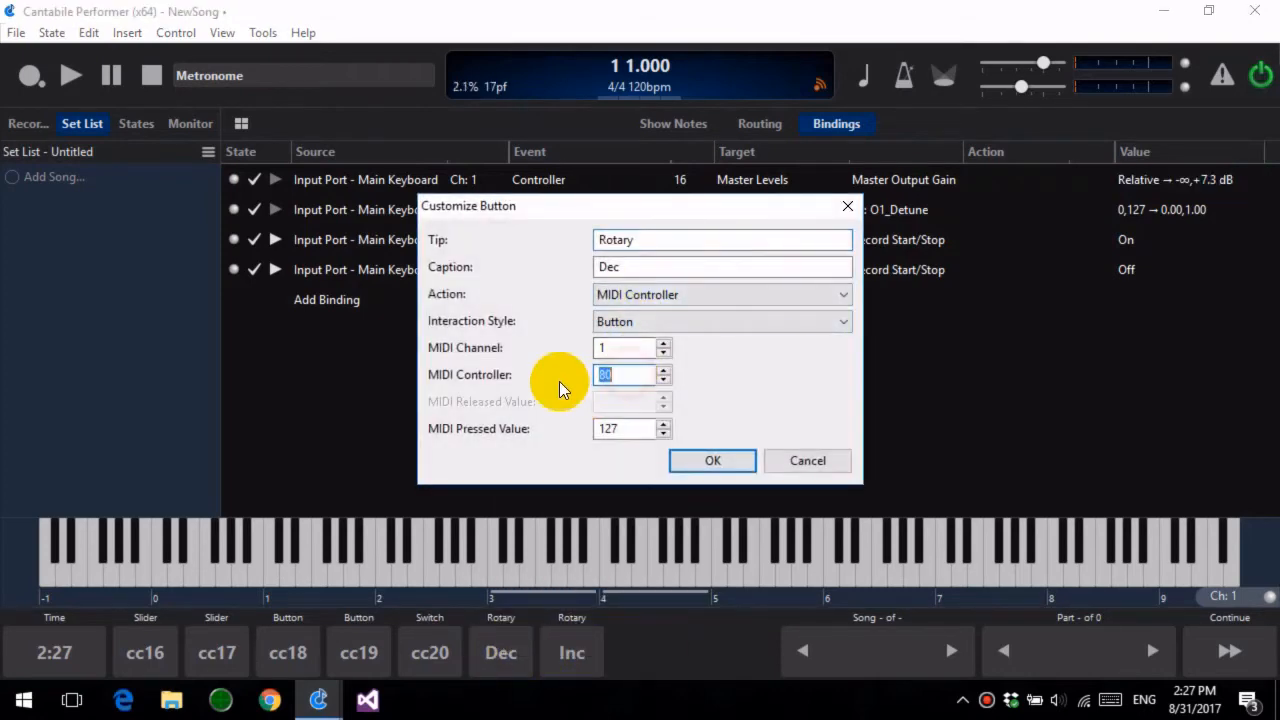
pyautogui.click(775, 465)
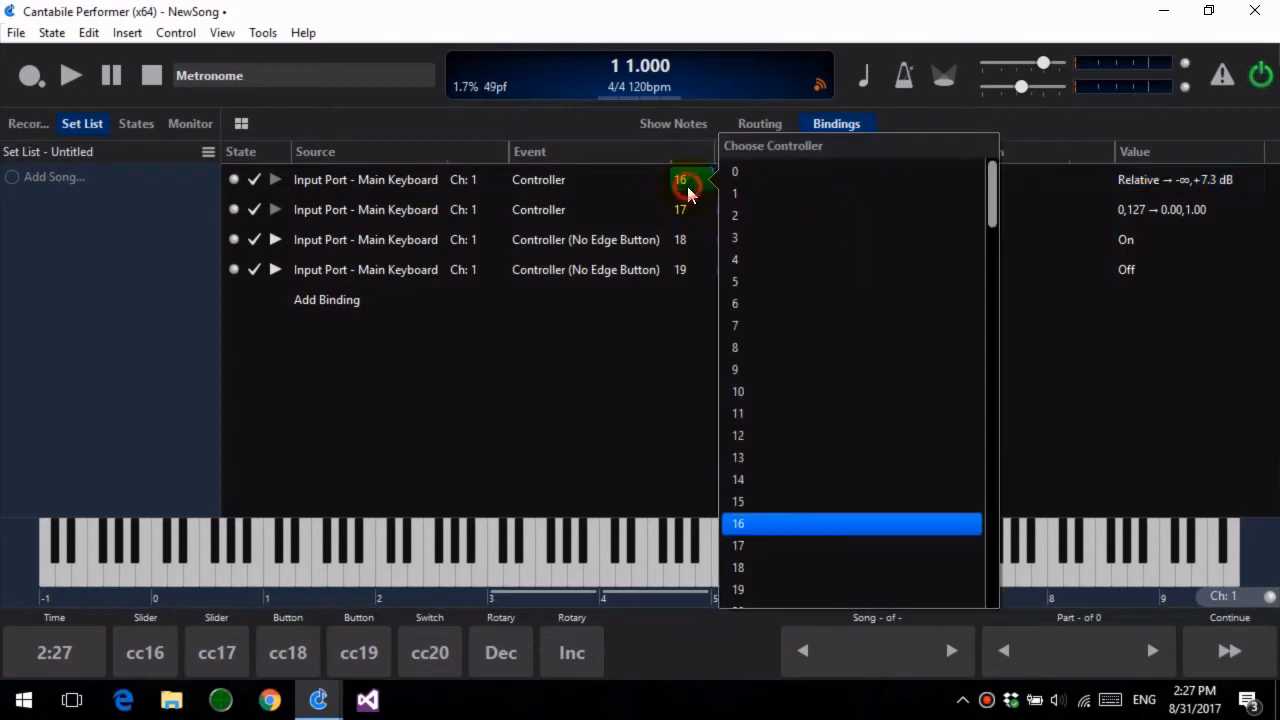
# Set the Master Output Gain binding's controller number to 80.
pyautogui.click(686, 184)
pyautogui.scroll(-20, 826, 472)
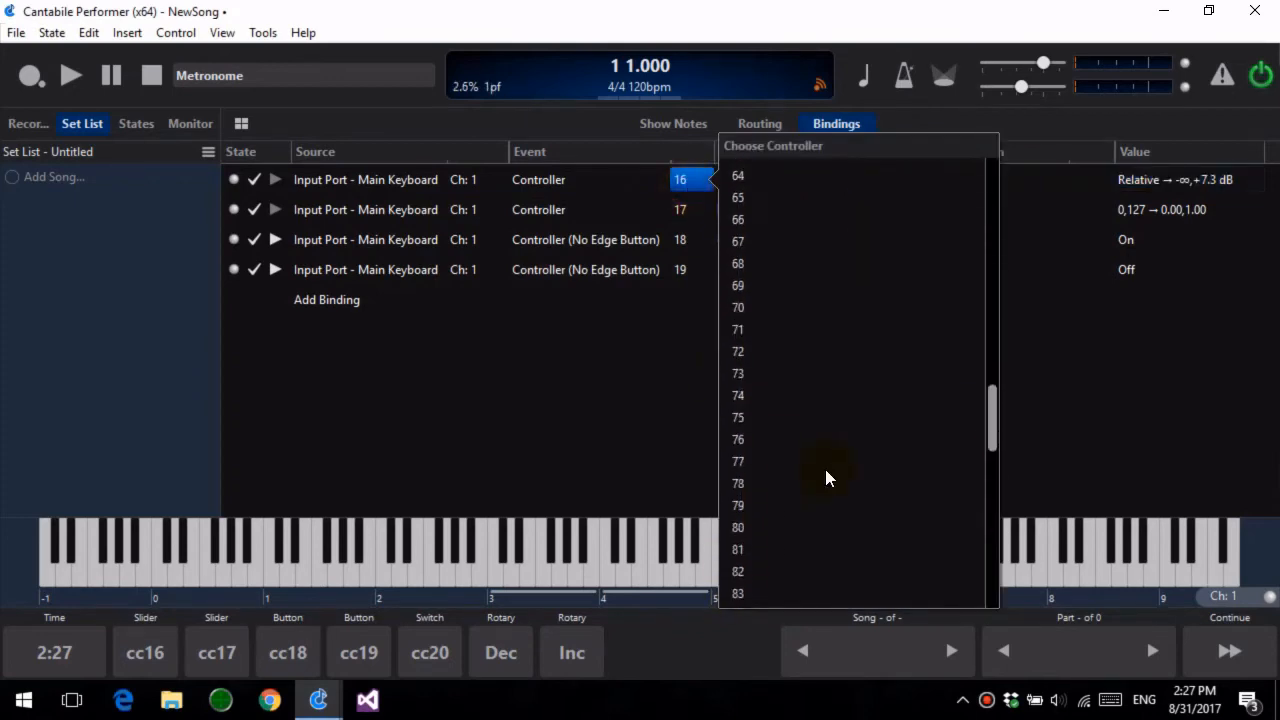
pyautogui.click(789, 525)
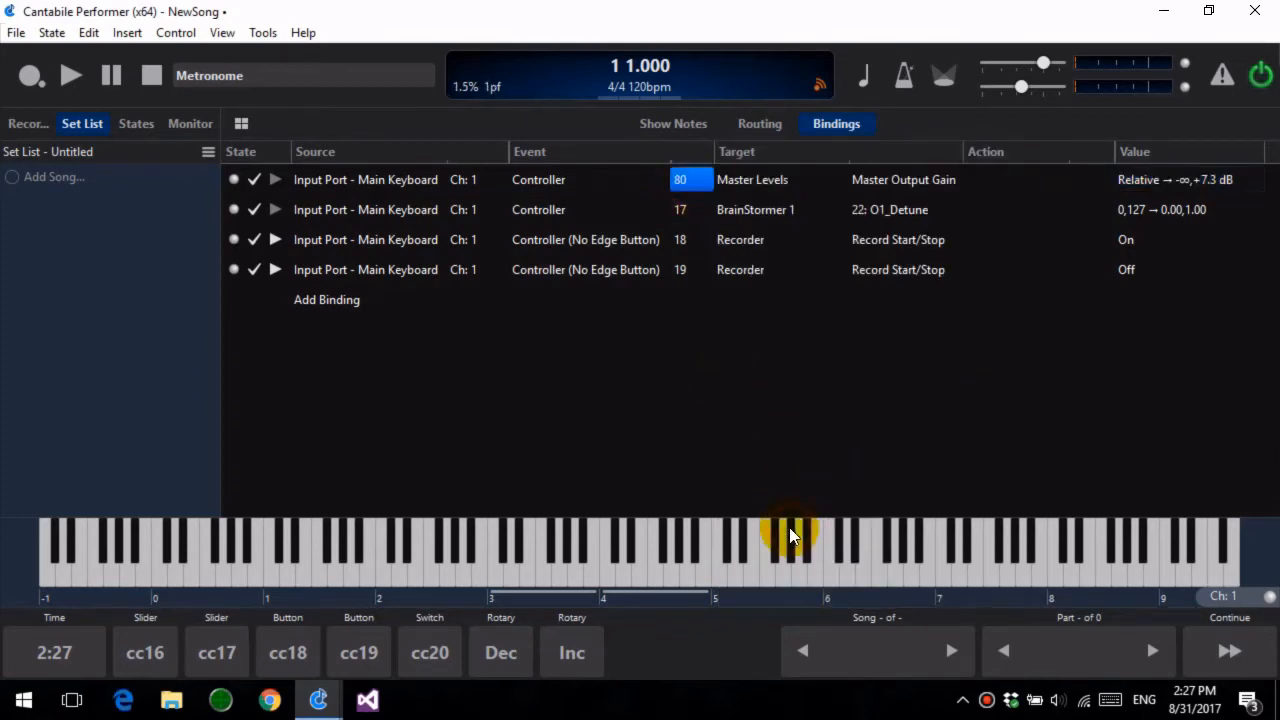
# Test the relative binding by raising the master output gain with the Inc button and lowering it with the Dec button.
pyautogui.click(574, 650)
pyautogui.click(574, 655)
pyautogui.click(574, 655)
pyautogui.click(574, 655)
pyautogui.click(574, 655)
pyautogui.click(500, 658)
pyautogui.click(500, 660)
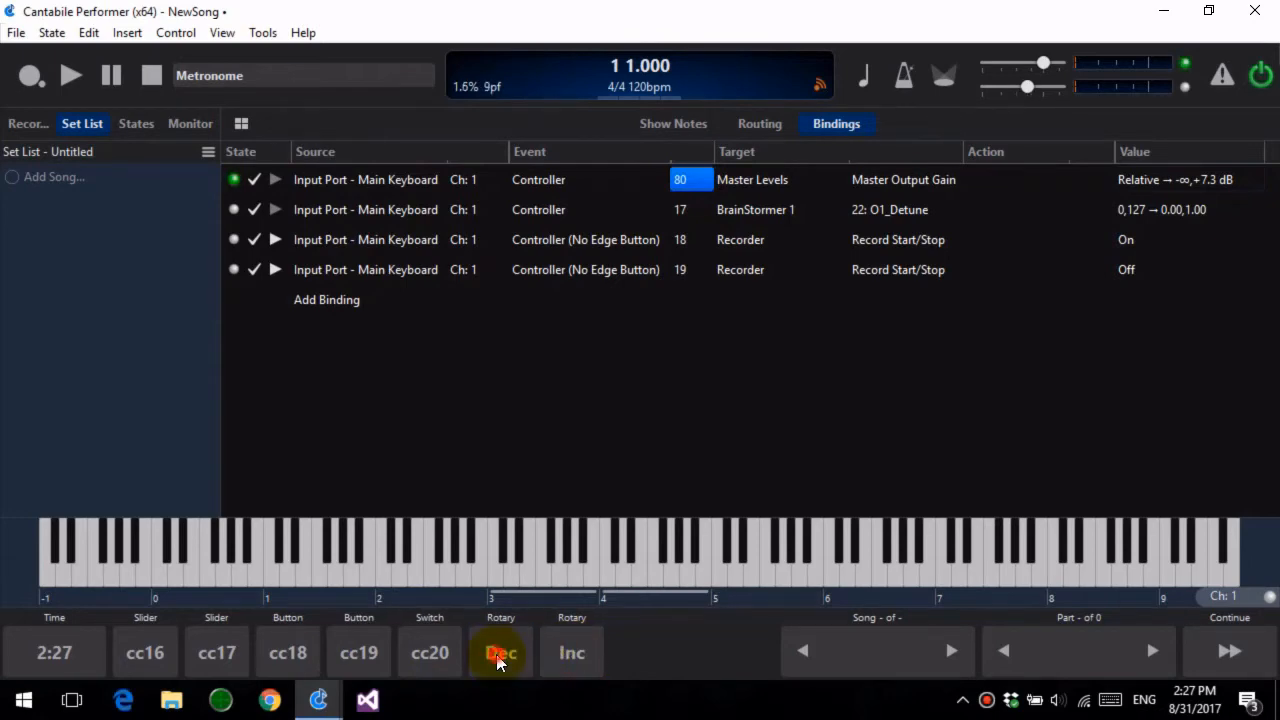
# Lower the master output gain with the Dec rotary button and set the Master Output Gain binding's relative scaling to 500.
pyautogui.click(500, 660)
pyautogui.click(500, 660)
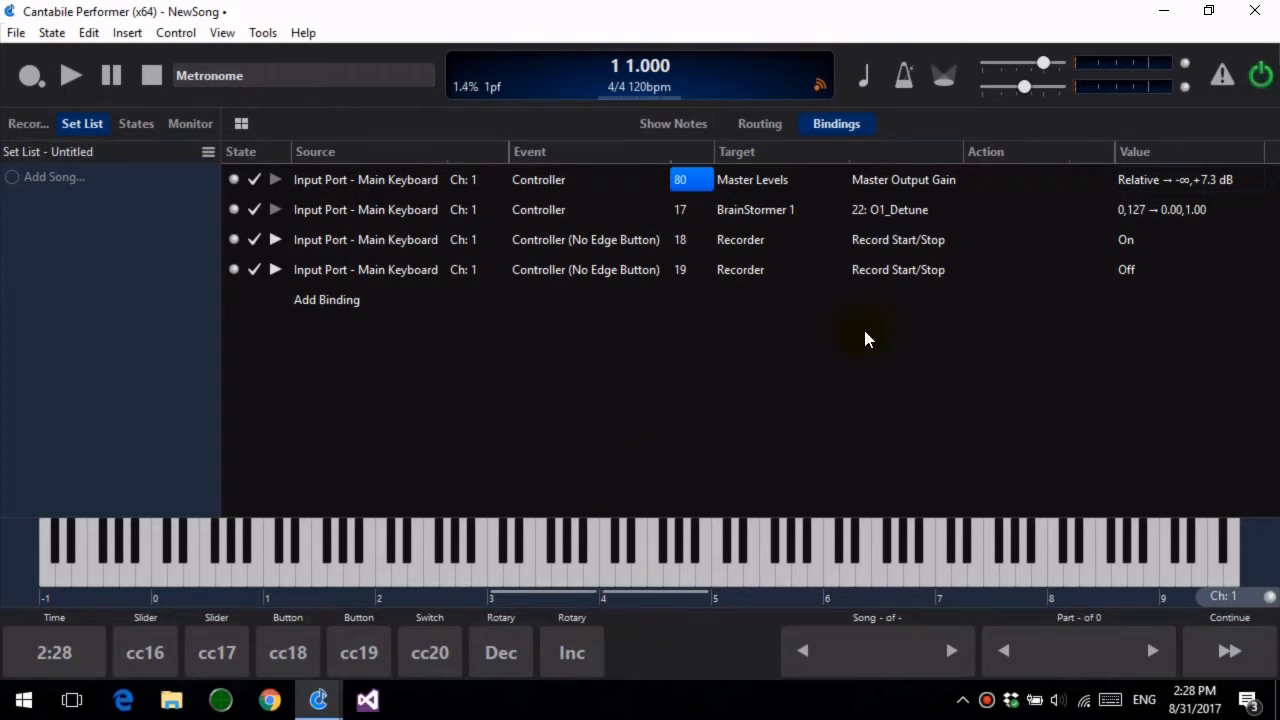
pyautogui.doubleClick(1186, 184)
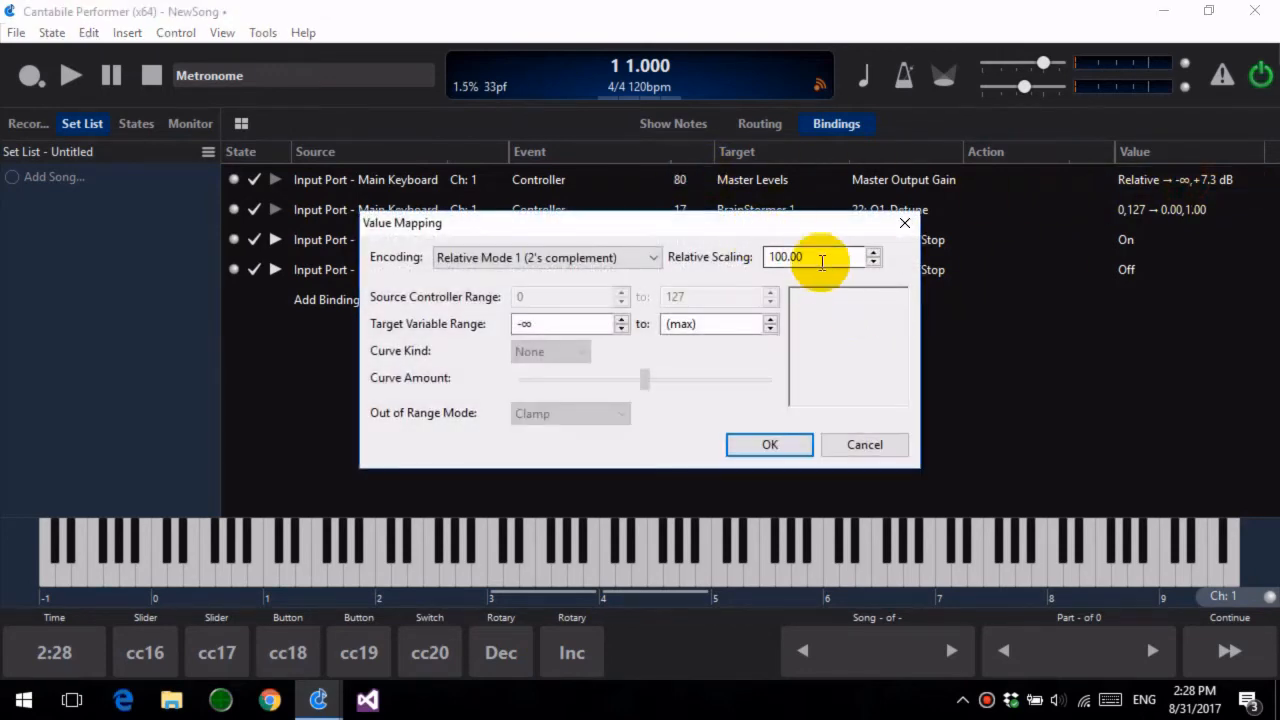
pyautogui.moveTo(822, 260); pyautogui.dragTo(759, 259)
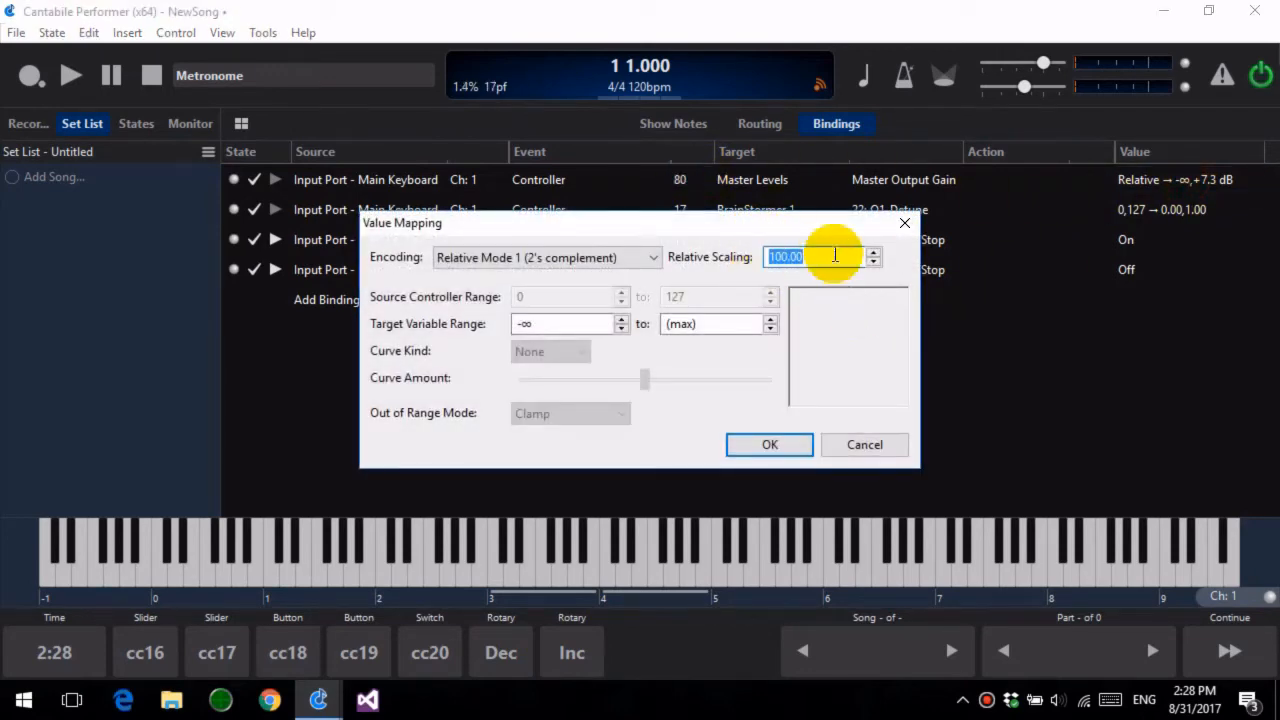
pyautogui.write('500')
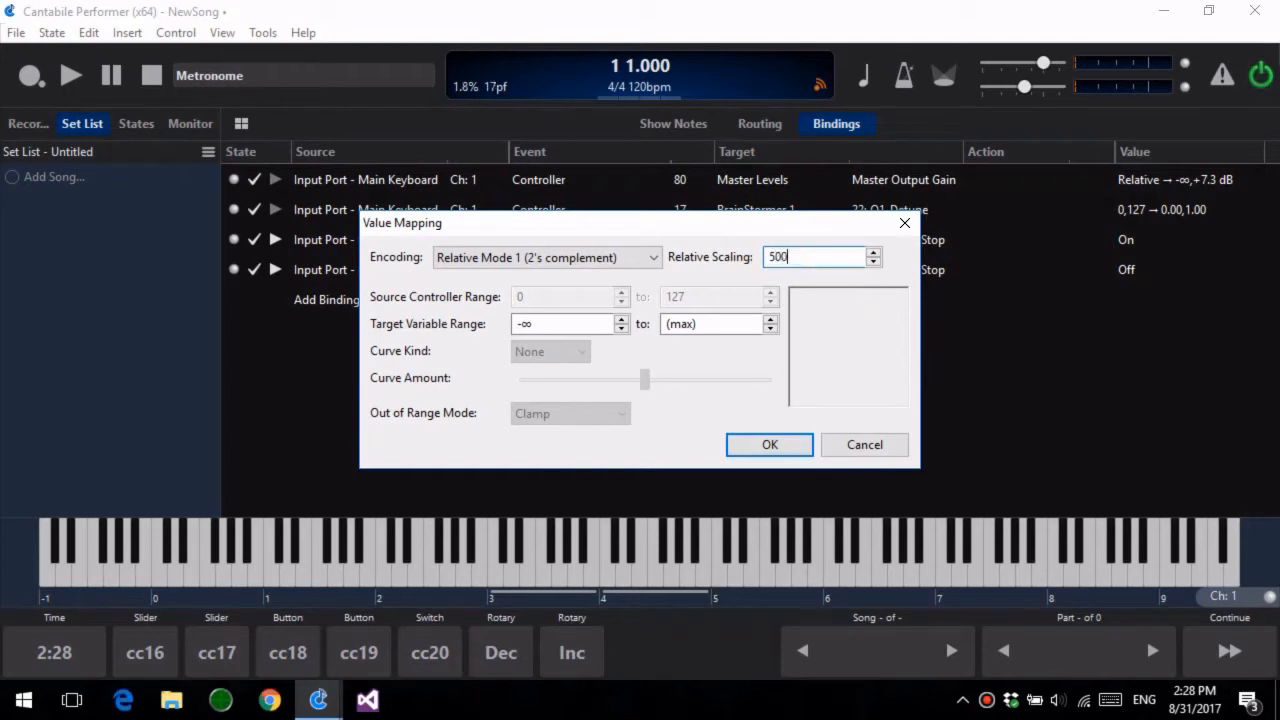
pyautogui.click(770, 444)
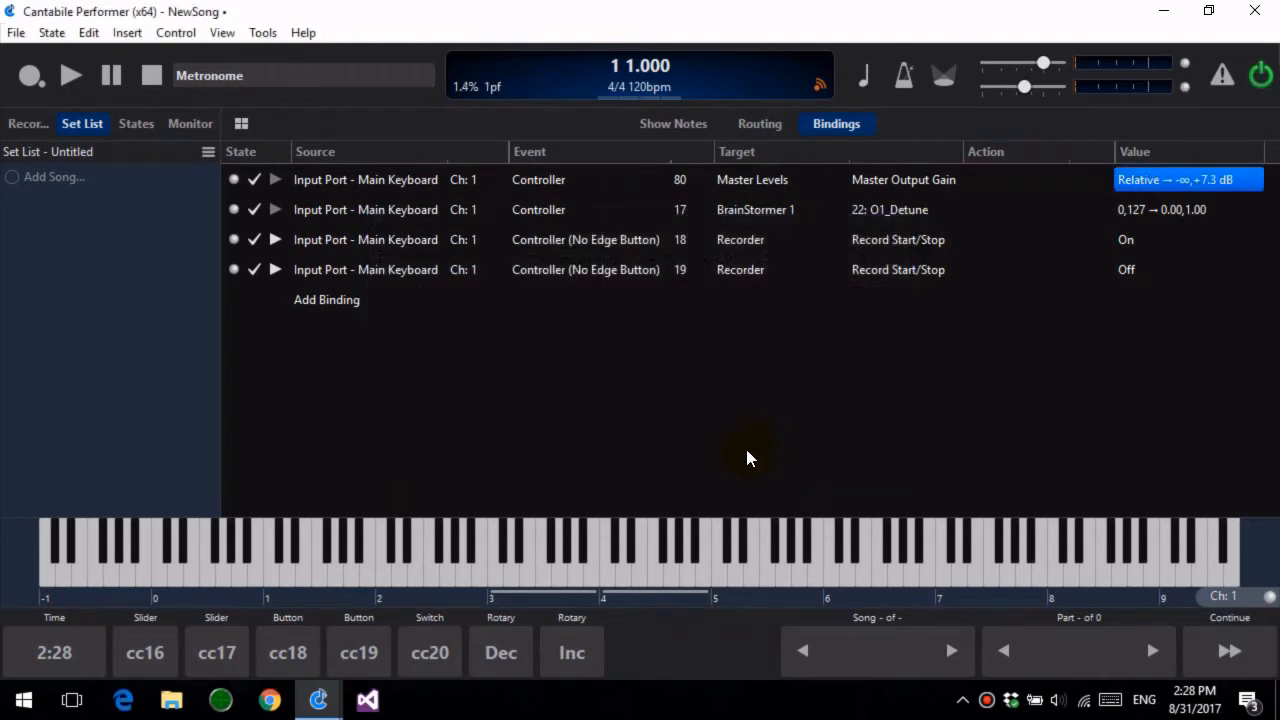
# Test the new relative scaling by raising the master output gain with Inc and lowering it with Dec.
pyautogui.click(567, 652)
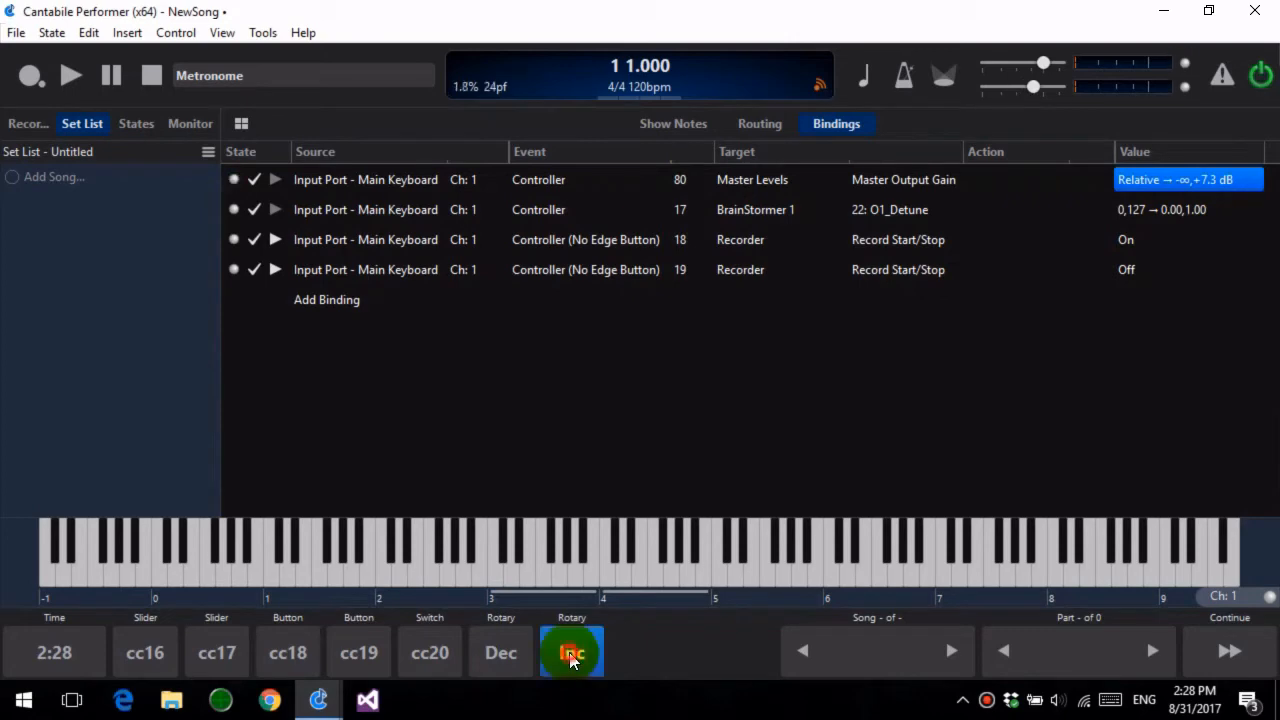
pyautogui.click(569, 654)
pyautogui.click(483, 670)
pyautogui.click(483, 670)
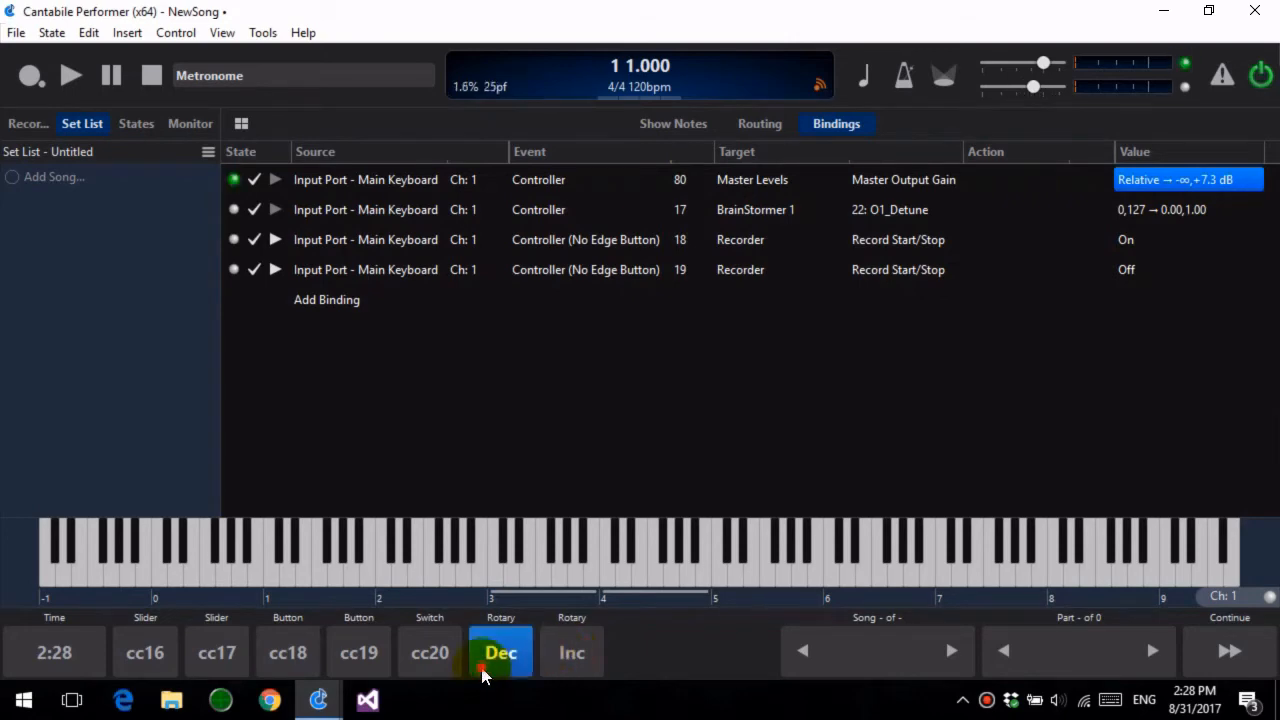
pyautogui.click(482, 670)
# Set the Master Output Gain binding's encoding to Absolute and its controller number to 16.
pyautogui.doubleClick(1169, 179)
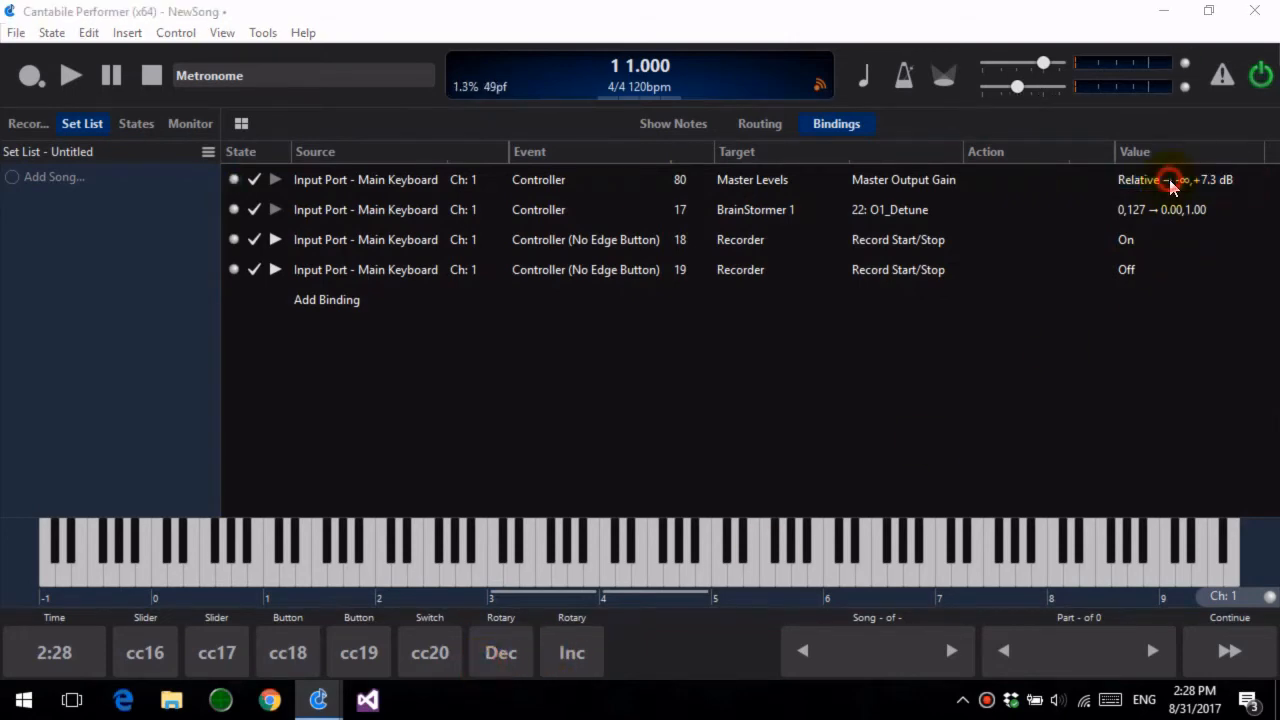
pyautogui.click(621, 259)
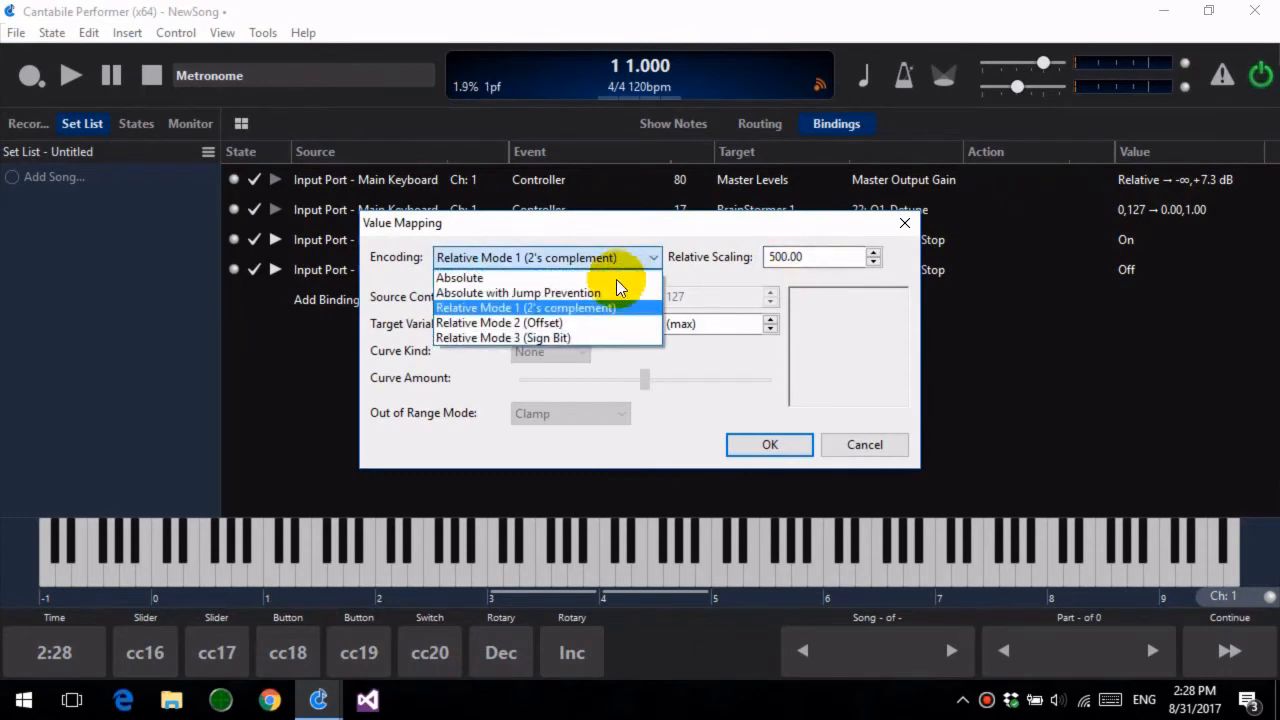
pyautogui.click(615, 280)
pyautogui.click(790, 452)
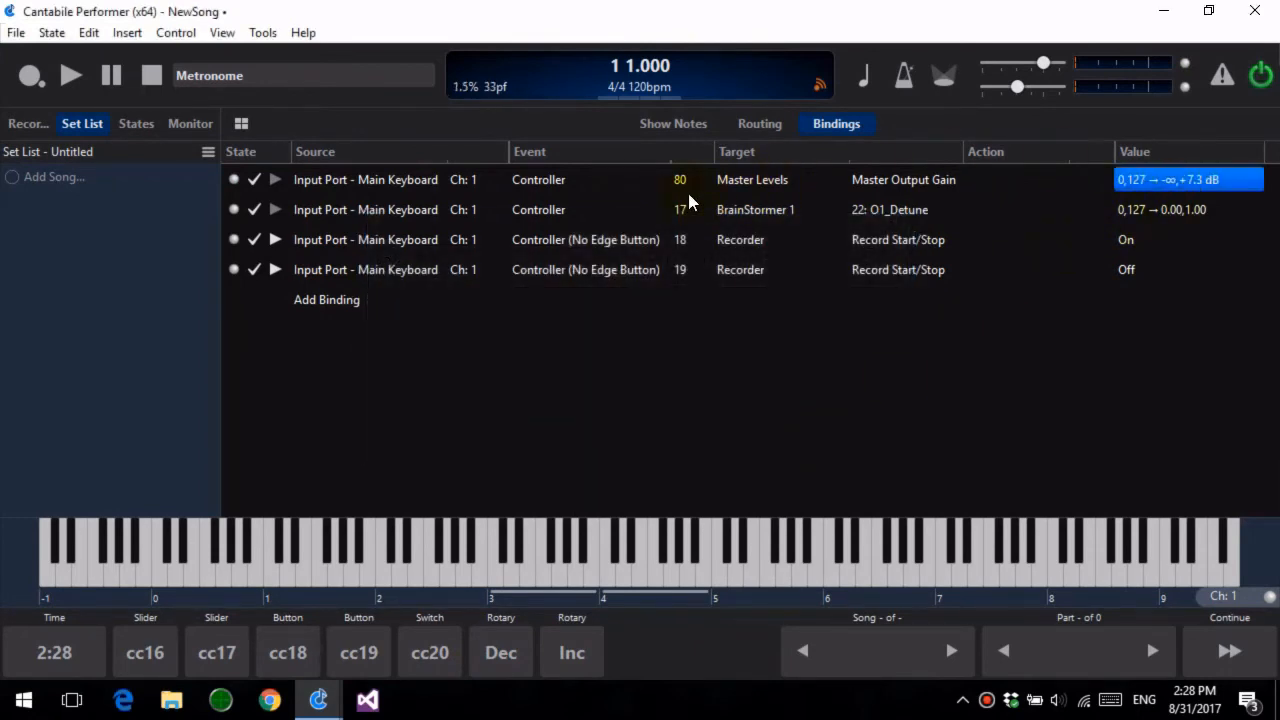
pyautogui.click(684, 183)
pyautogui.scroll(20, 871, 271)
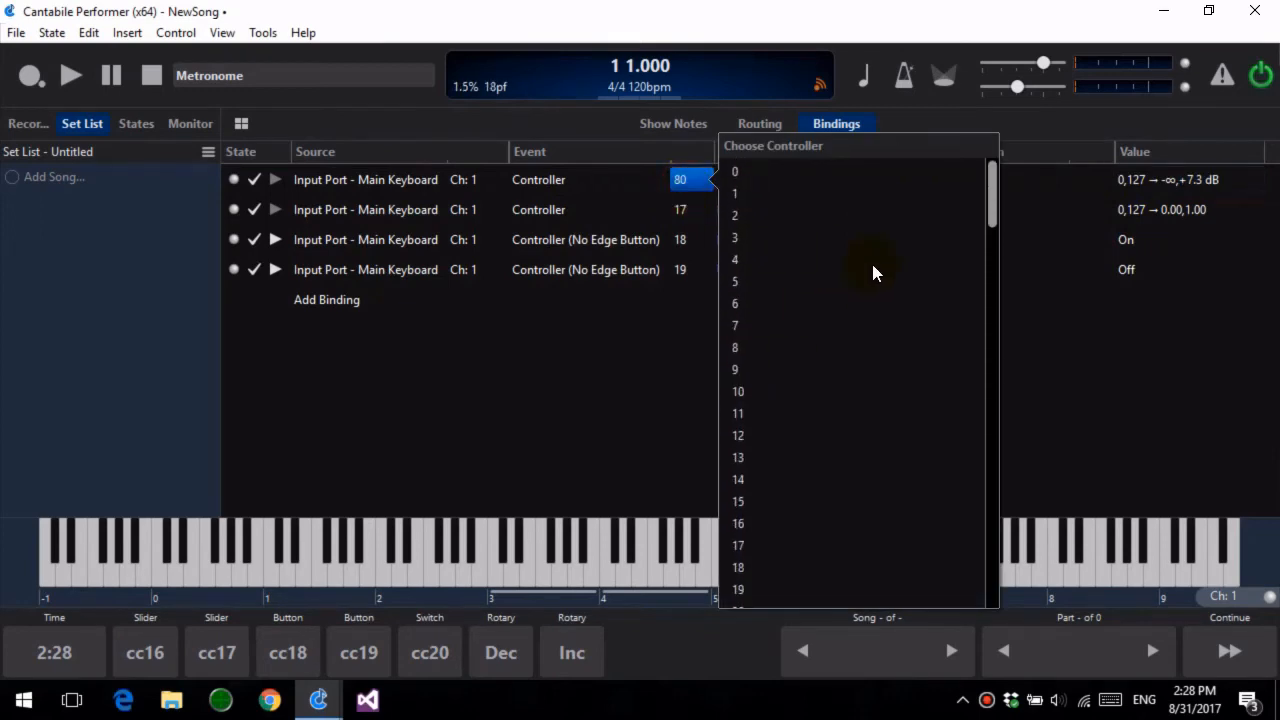
pyautogui.click(779, 528)
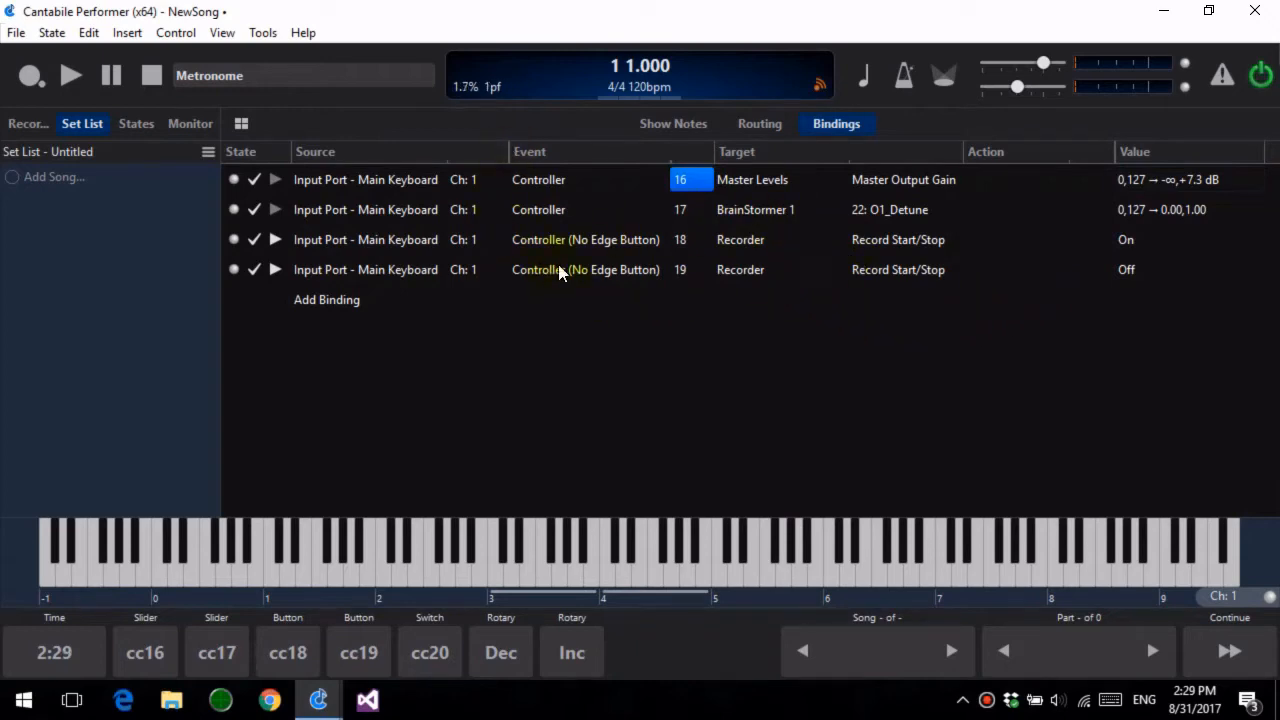
# Cut the Master Output Gain binding from the song's bindings.
pyautogui.click(766, 121)
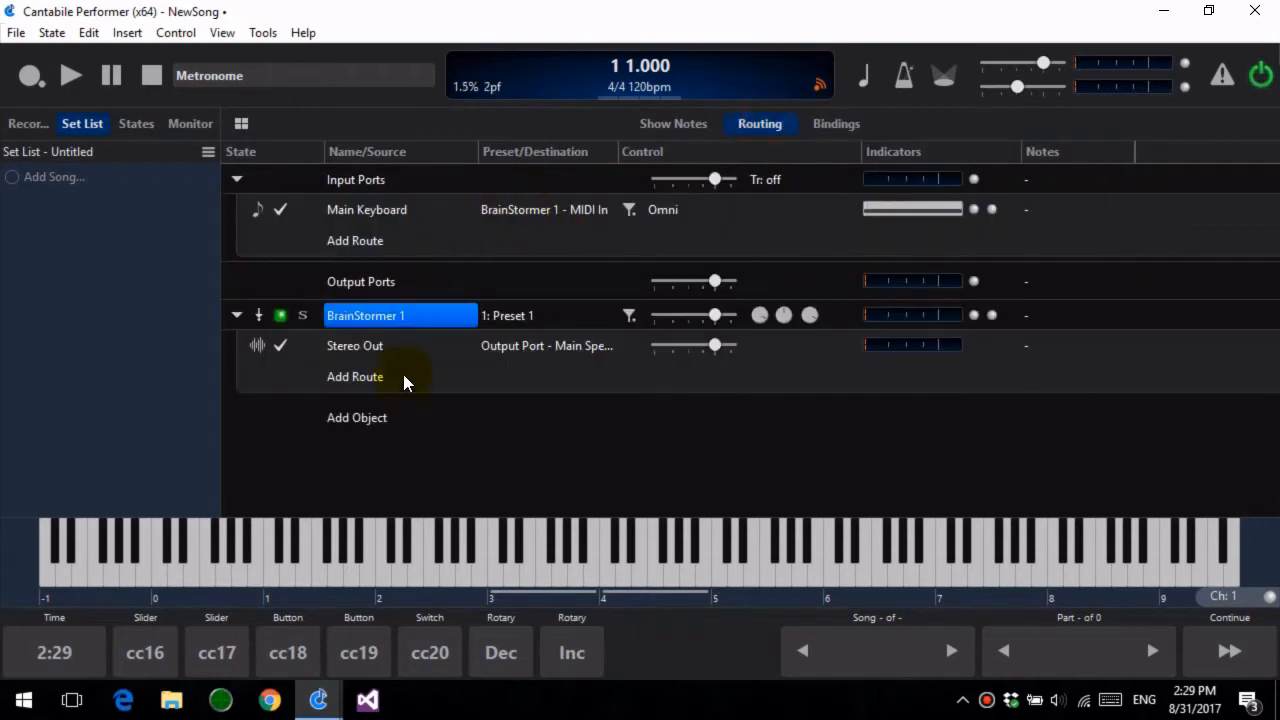
pyautogui.click(849, 124)
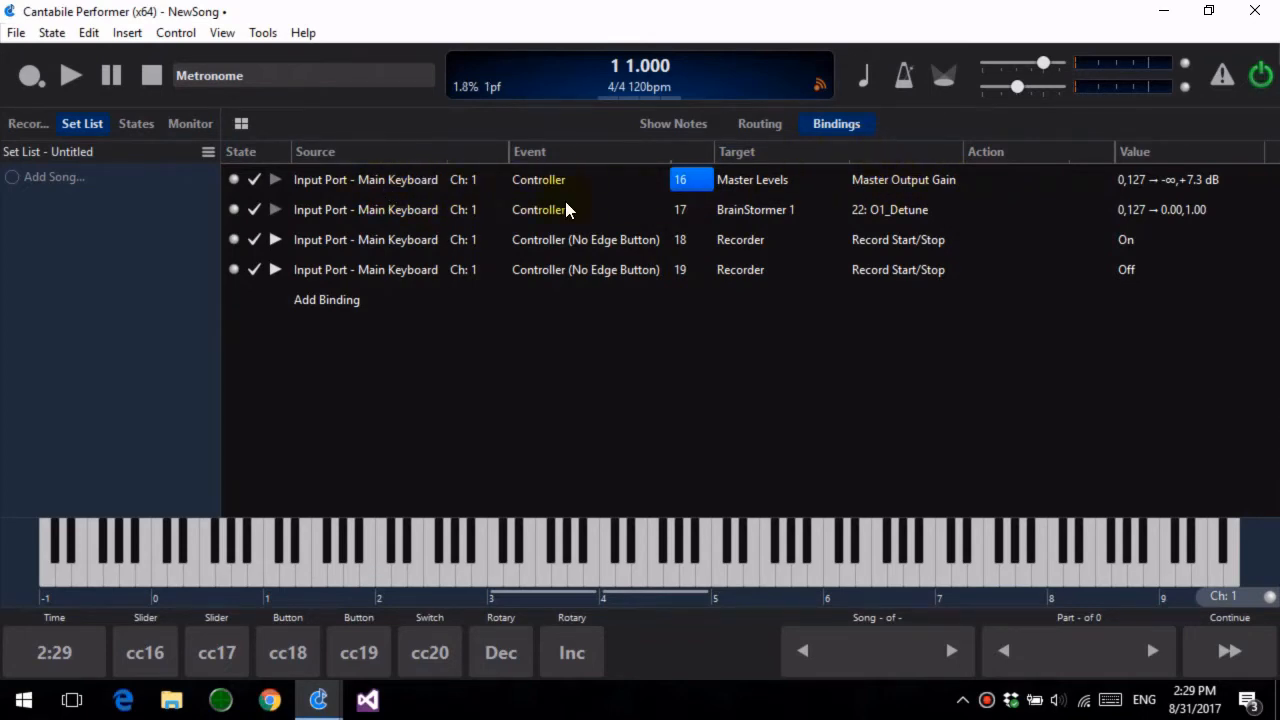
pyautogui.click(466, 181)
pyautogui.click(362, 180)
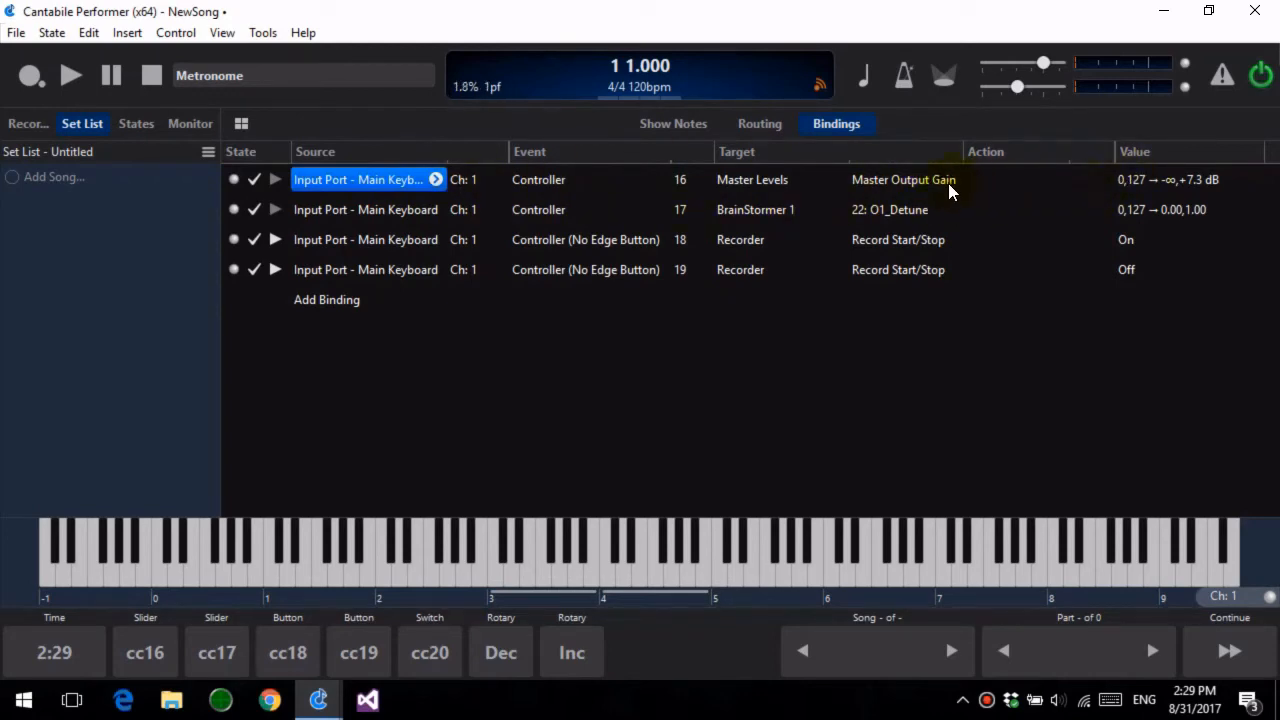
pyautogui.rightClick(386, 172)
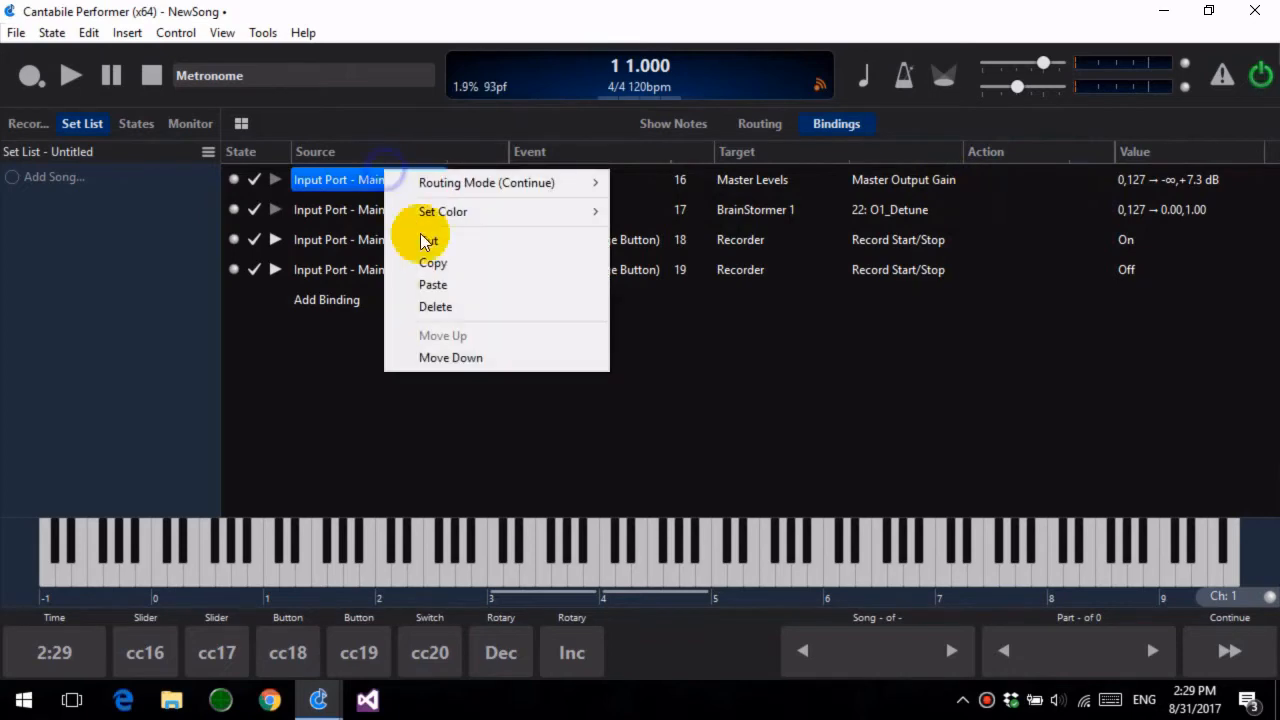
pyautogui.click(442, 241)
# Paste the cut Master Output Gain binding into the background rack's bindings.
pyautogui.click(222, 32)
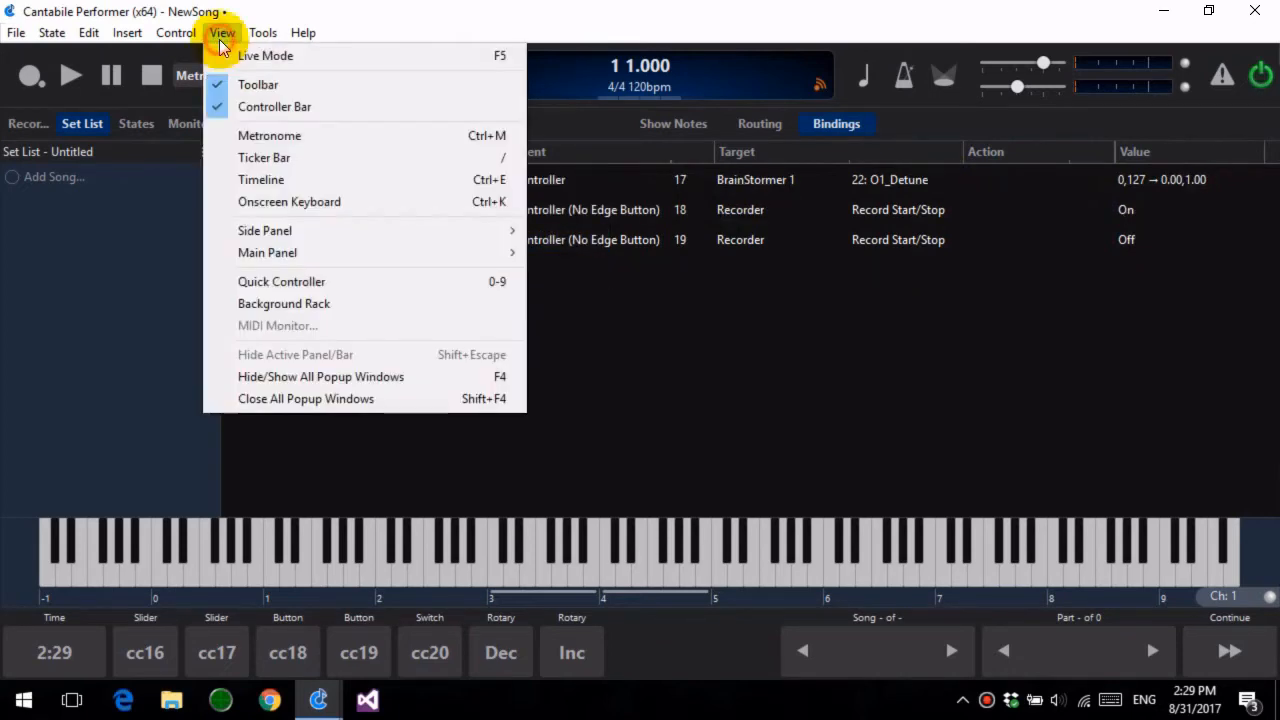
pyautogui.click(306, 304)
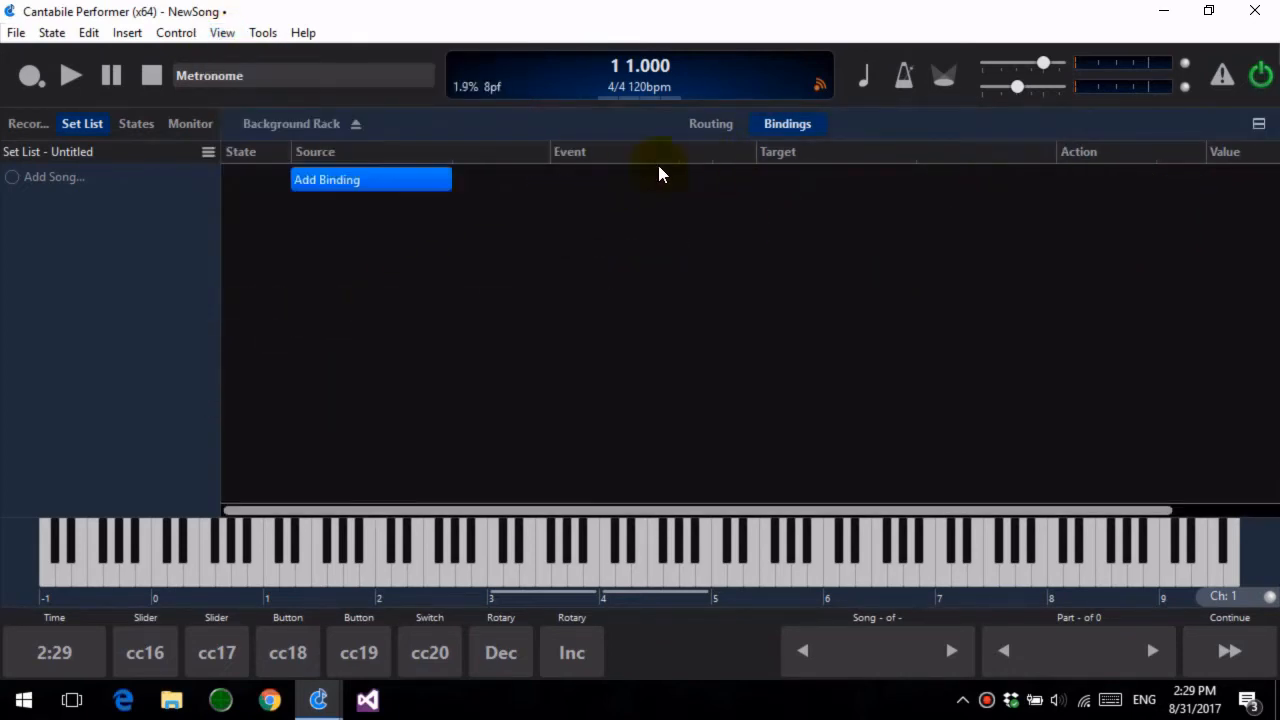
pyautogui.click(711, 124)
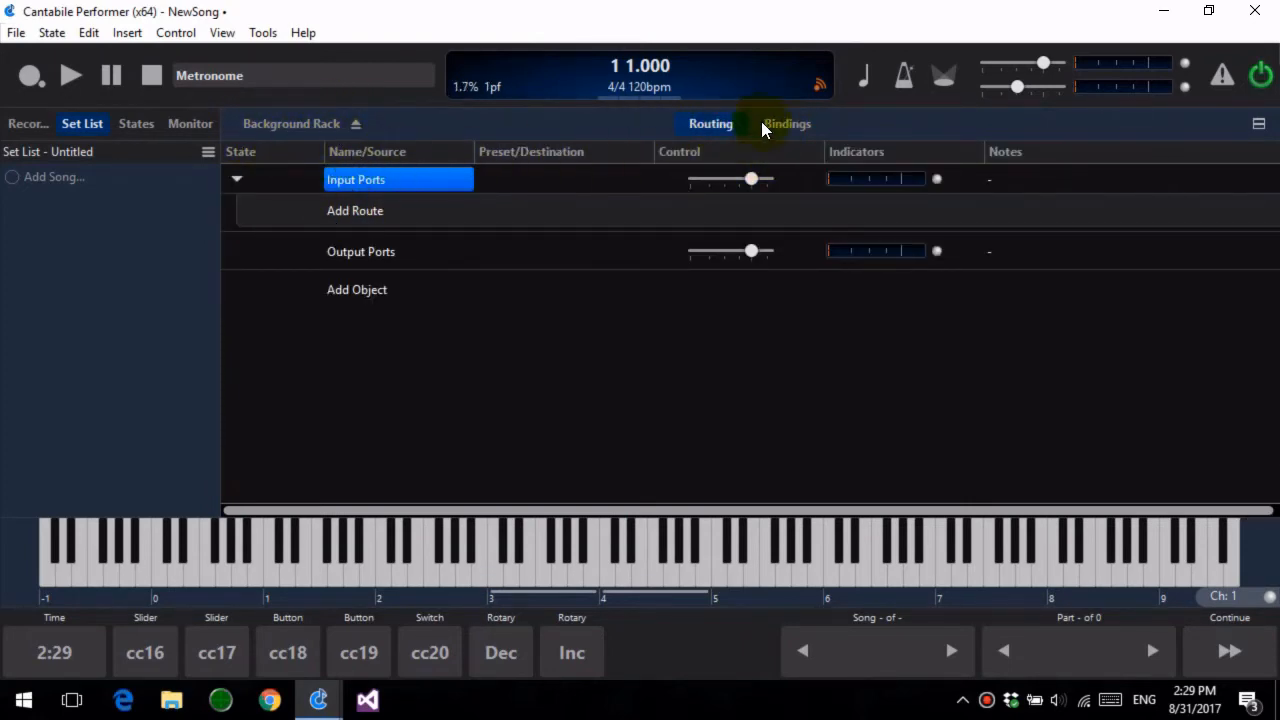
pyautogui.click(787, 125)
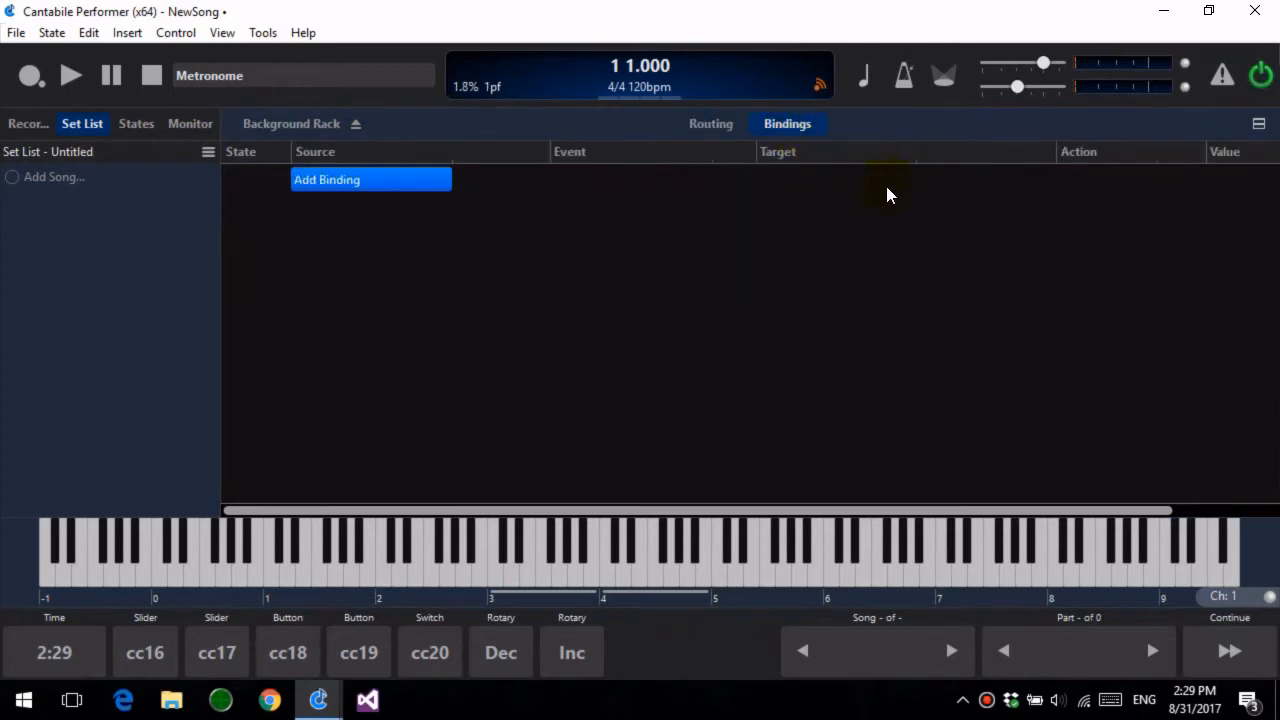
pyautogui.rightClick(409, 183)
pyautogui.click(428, 197)
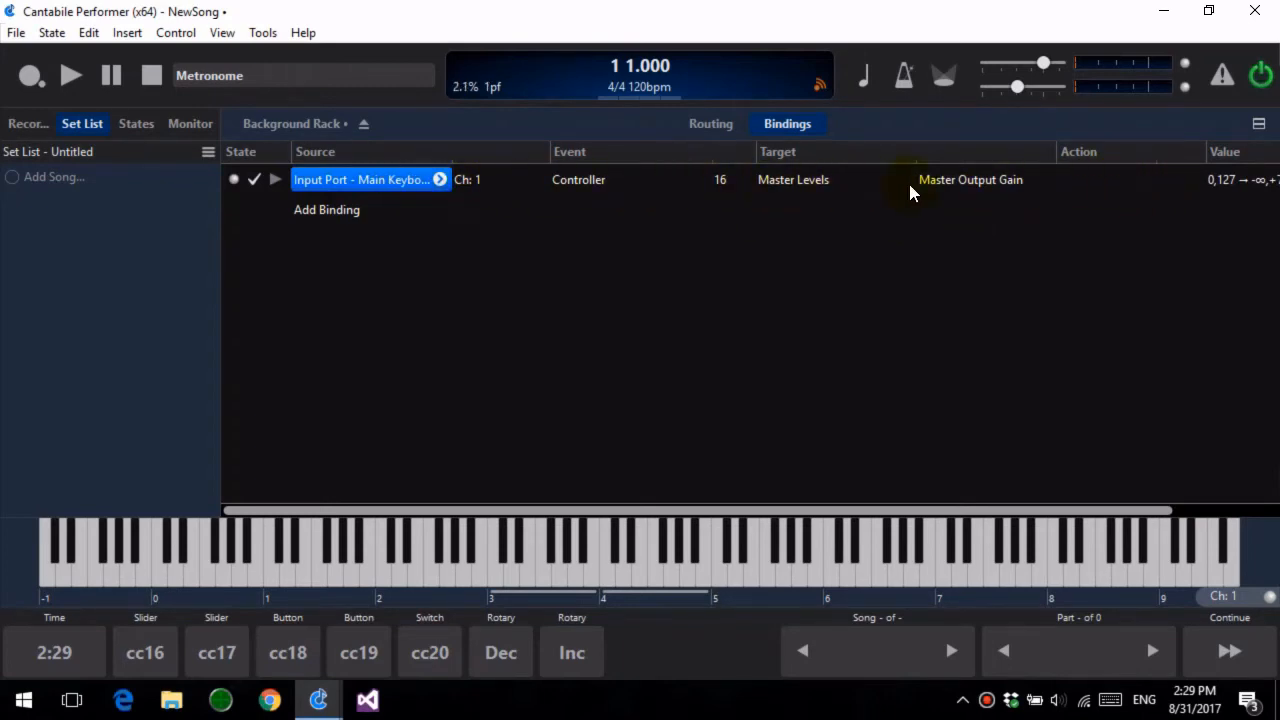
# Return to the song and test the background rack binding by raising the cc16 slider.
pyautogui.click(300, 124)
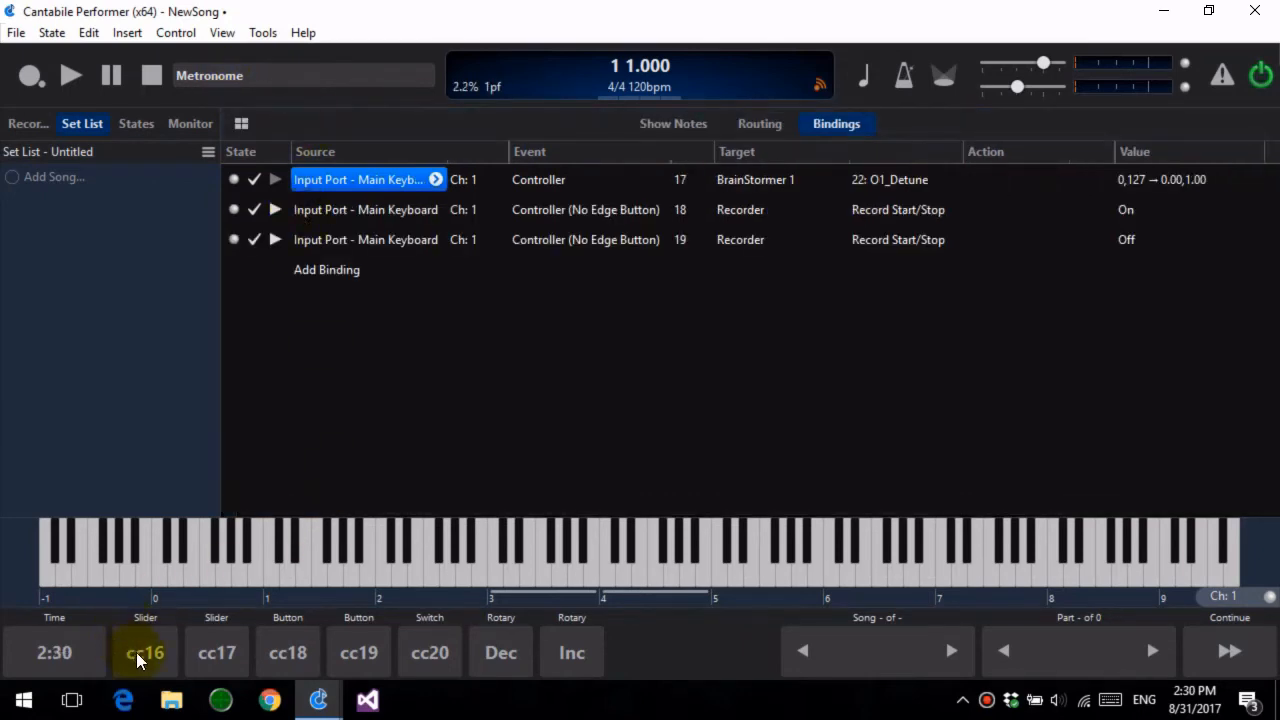
pyautogui.moveTo(136, 652); pyautogui.dragTo(148, 594)
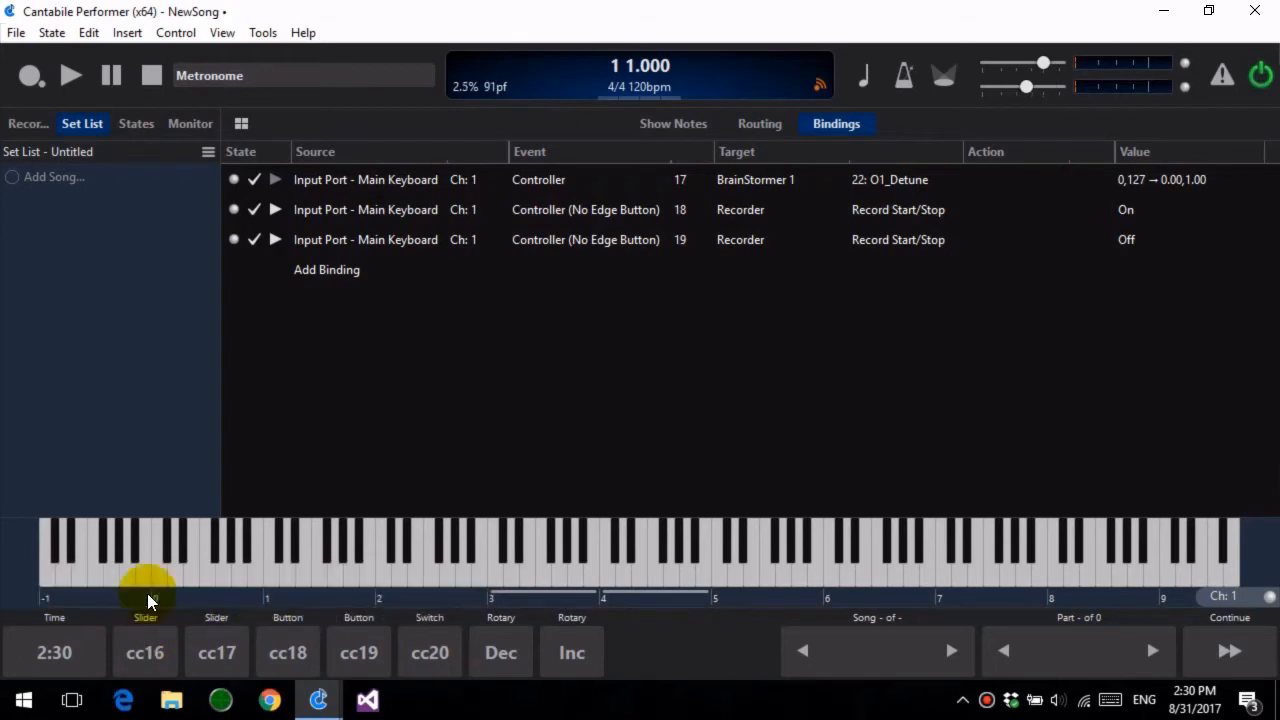
# Create a new song without saving the changes to the current one.
pyautogui.click(764, 128)
pyautogui.click(16, 32)
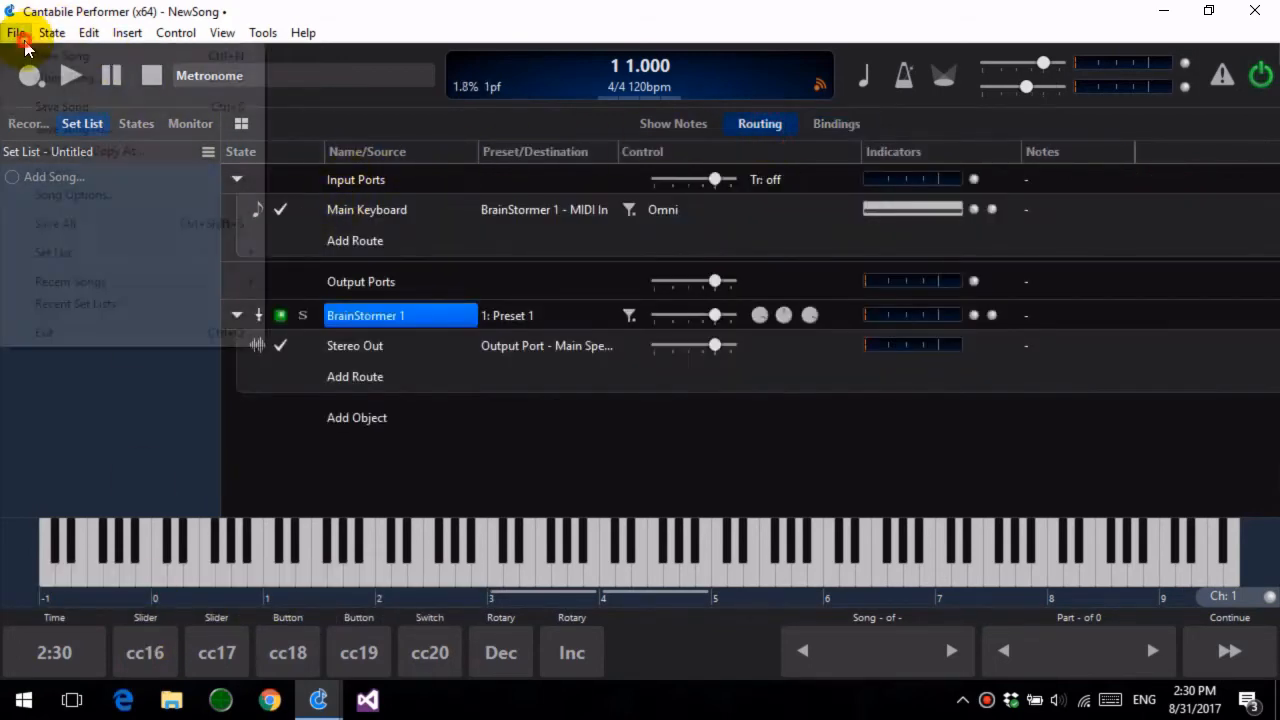
pyautogui.click(70, 60)
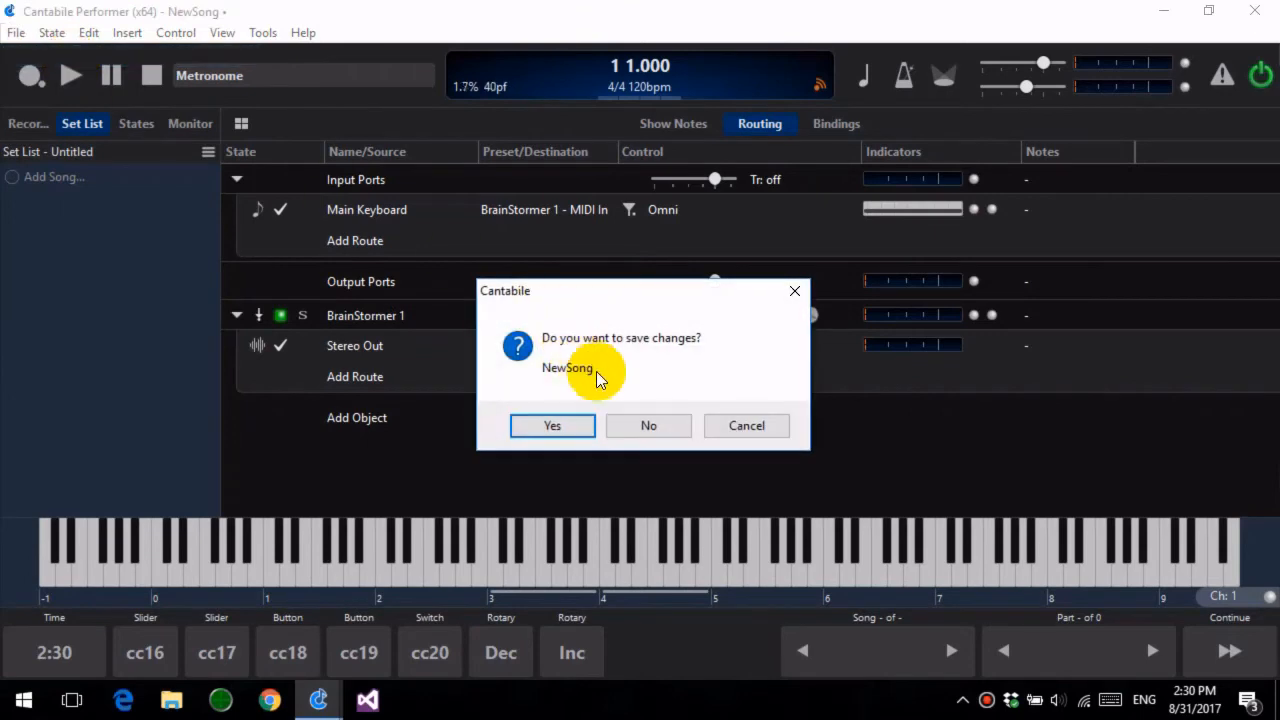
pyautogui.click(639, 416)
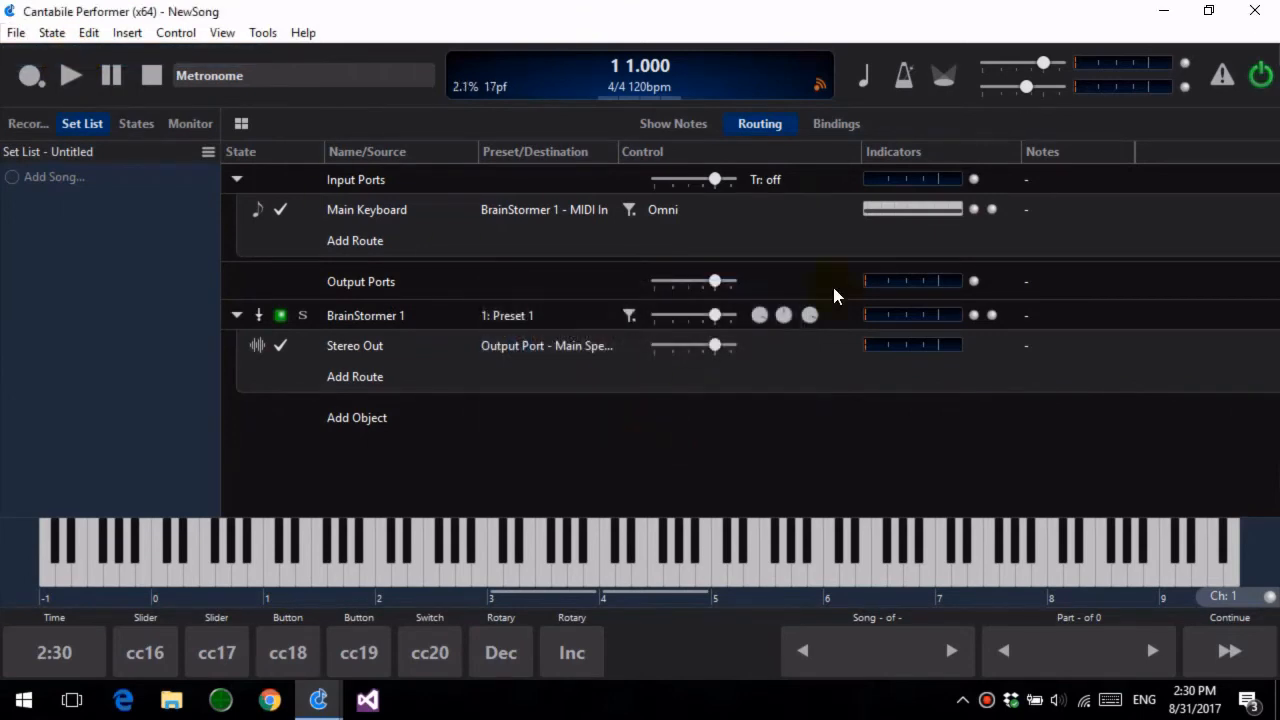
# Test the cc16 slider's control of the master output gain in the new song.
pyautogui.click(145, 652)
pyautogui.moveTo(260, 582); pyautogui.dragTo(197, 585)
pyautogui.click(143, 638)
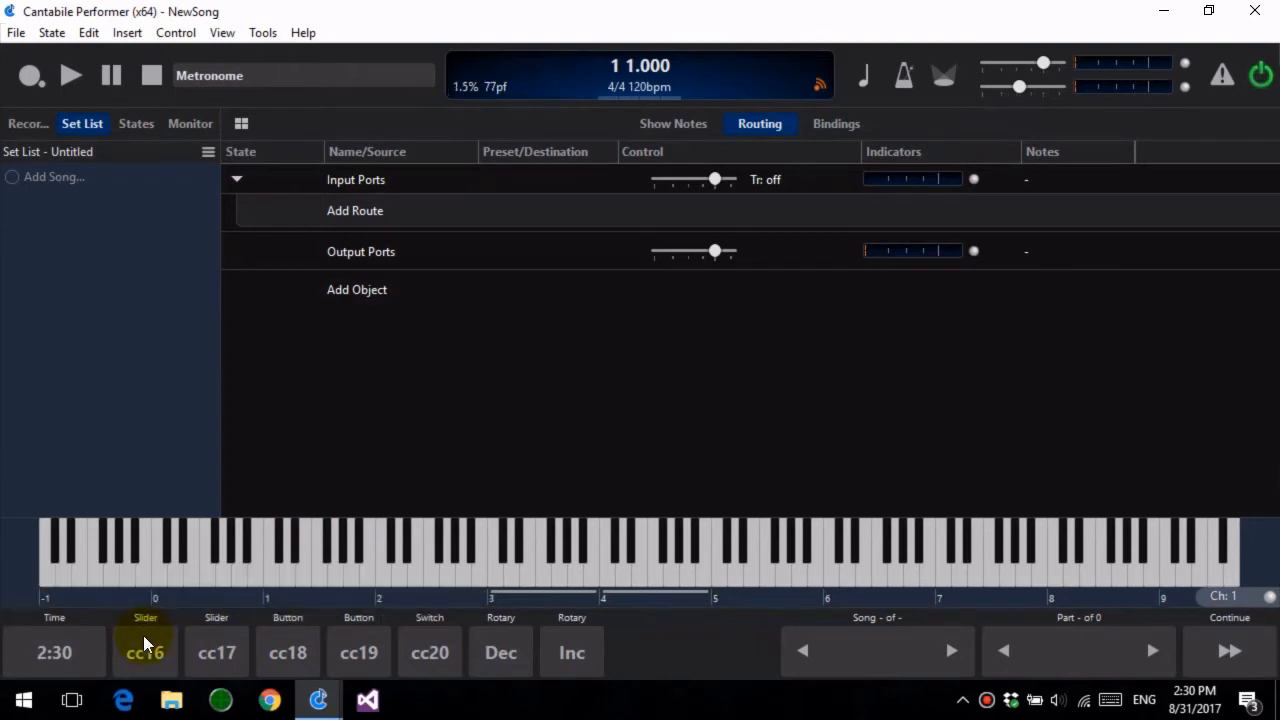
# Widen the Source column in the background rack's bindings to fit the full port name, and return to the song.
pyautogui.click(224, 33)
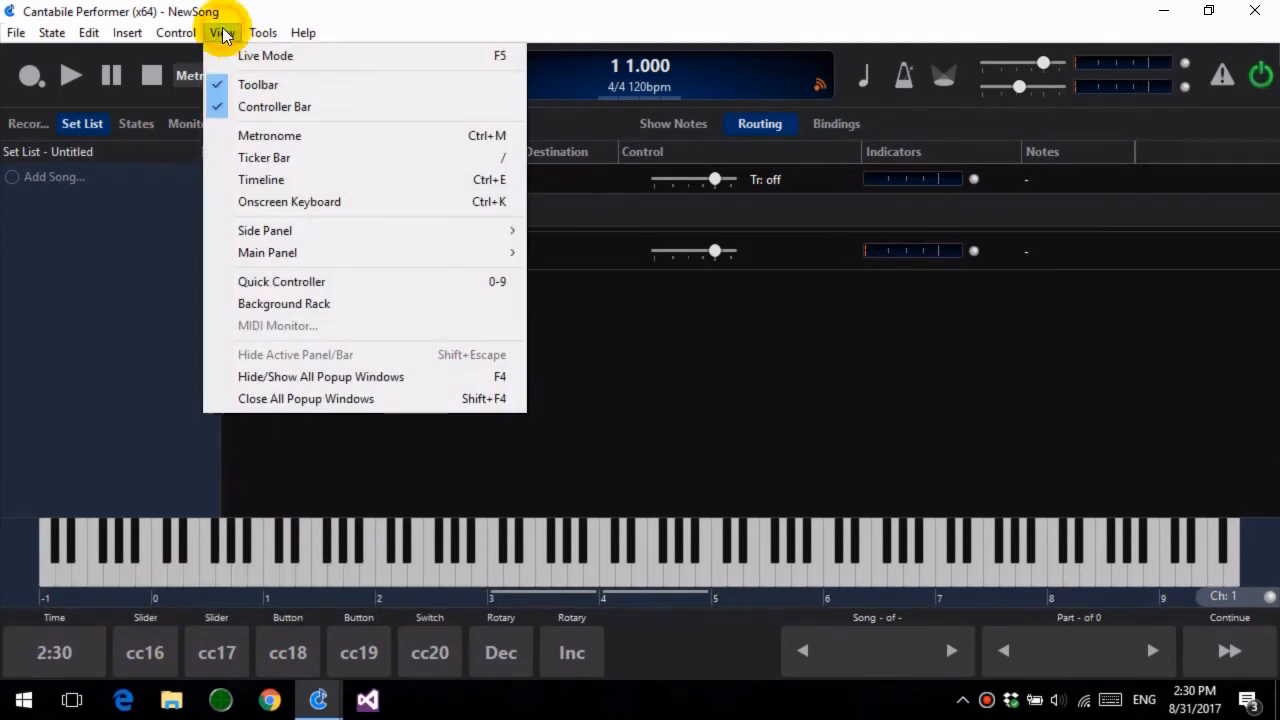
pyautogui.click(328, 301)
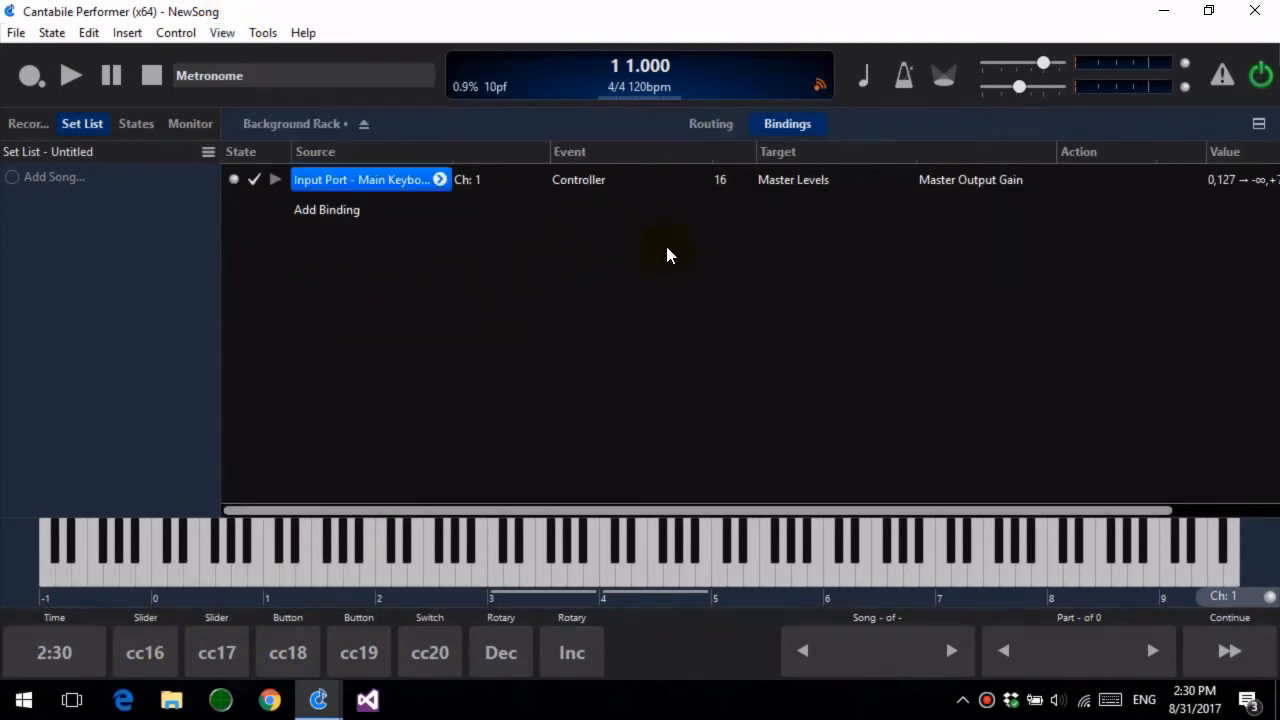
pyautogui.moveTo(452, 157)
pyautogui.mouseDown()
pyautogui.moveTo(486, 157)
pyautogui.moveTo(469, 157)
pyautogui.mouseUp()
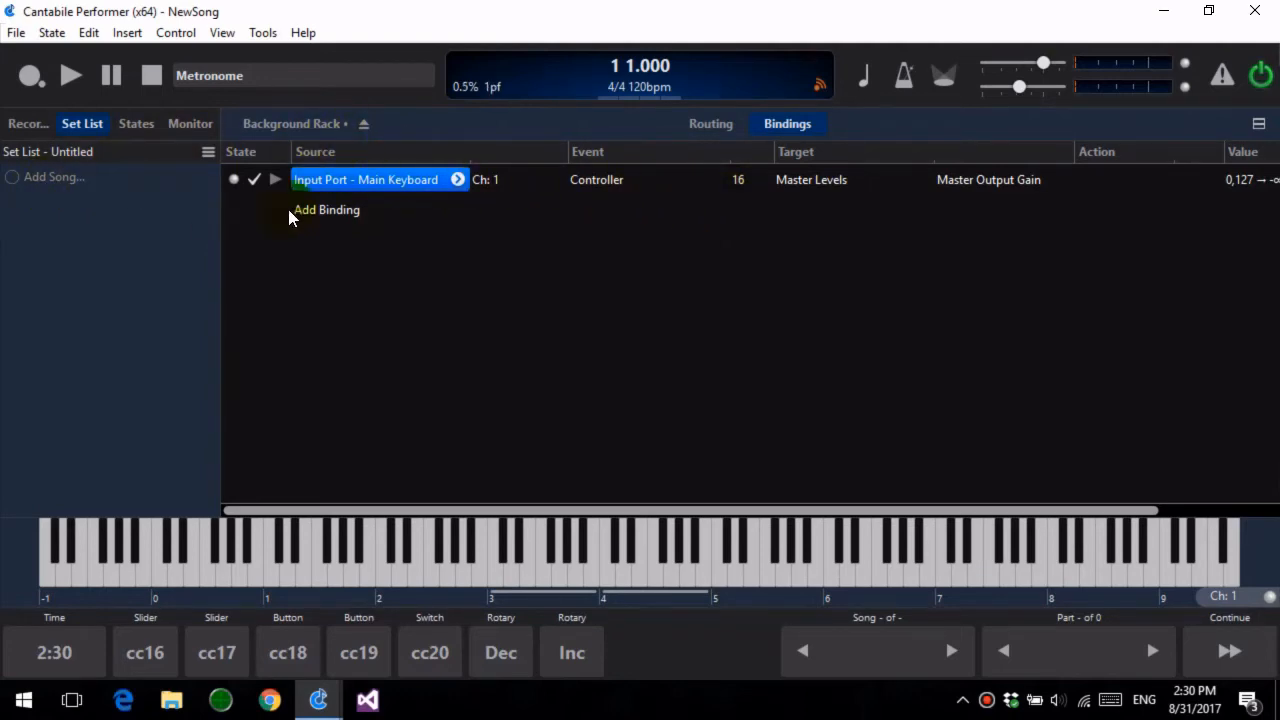
pyautogui.click(340, 122)
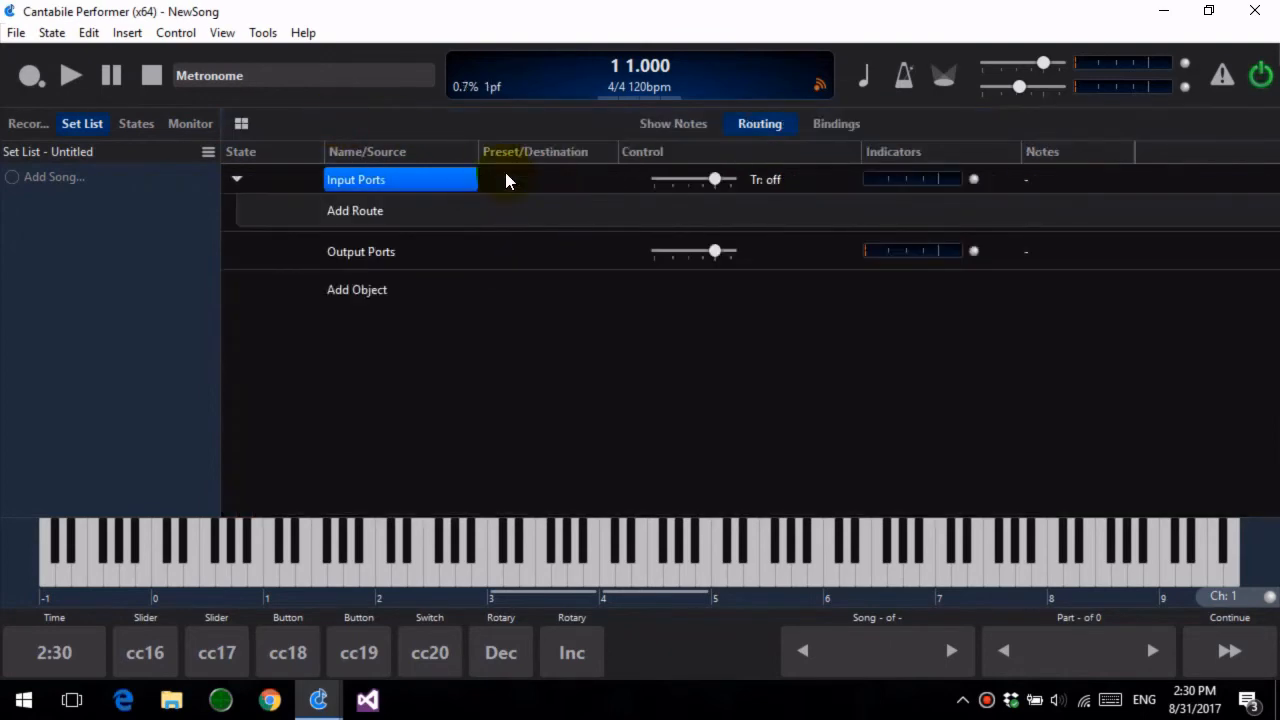
# Save the current set list under the name demo.
pyautogui.click(200, 153)
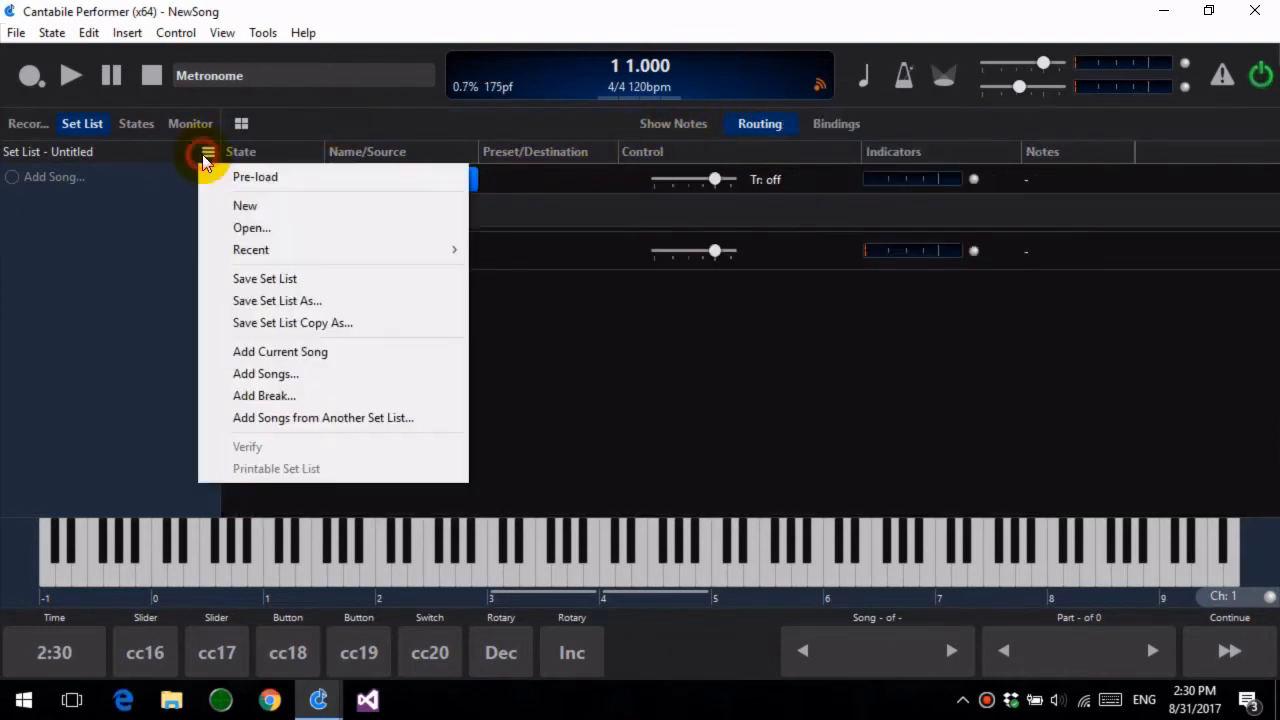
pyautogui.click(295, 299)
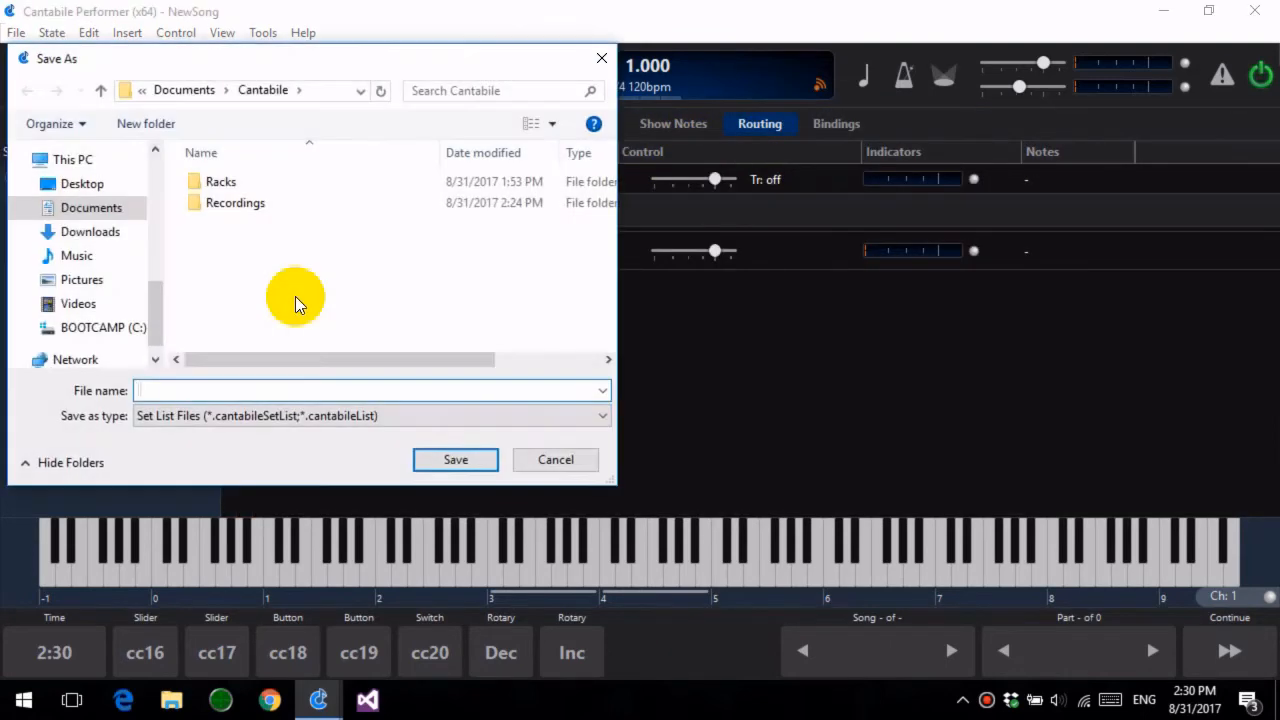
pyautogui.write('demo')
pyautogui.press('Return')
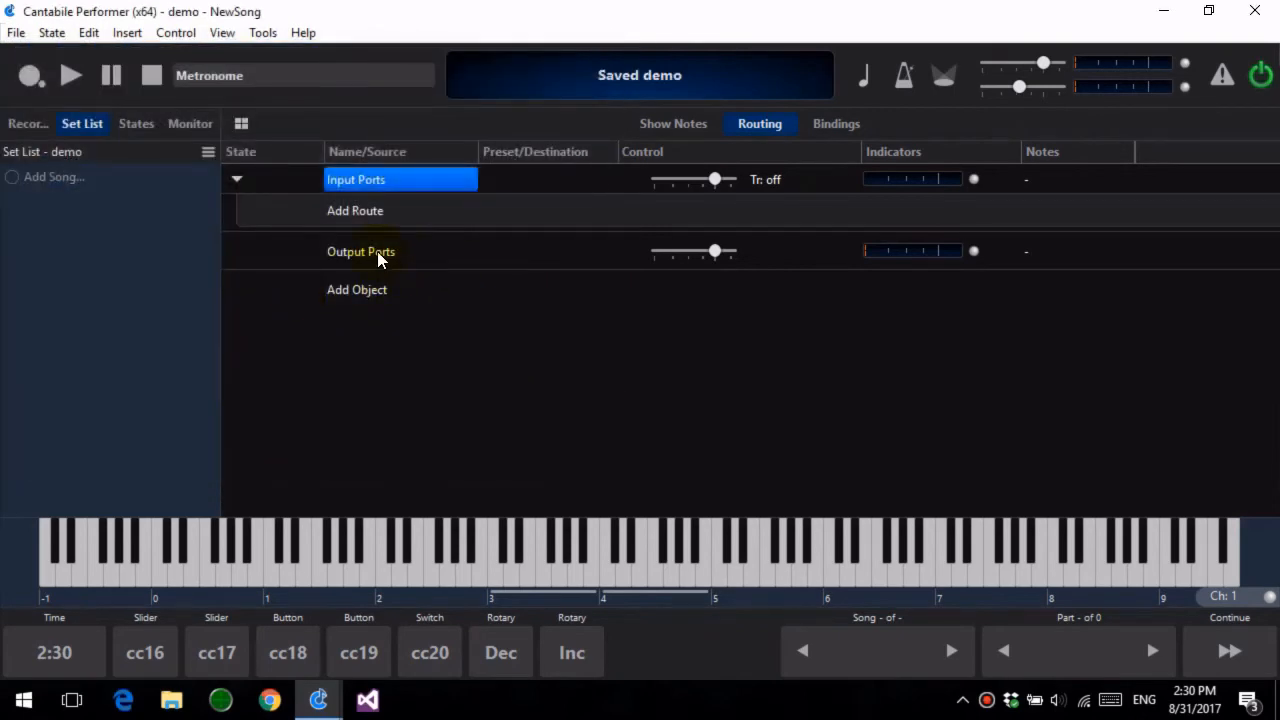
# Save the current song as song1 and add it to the demo set list.
pyautogui.hotkey('alt', 'f')
pyautogui.write('s')
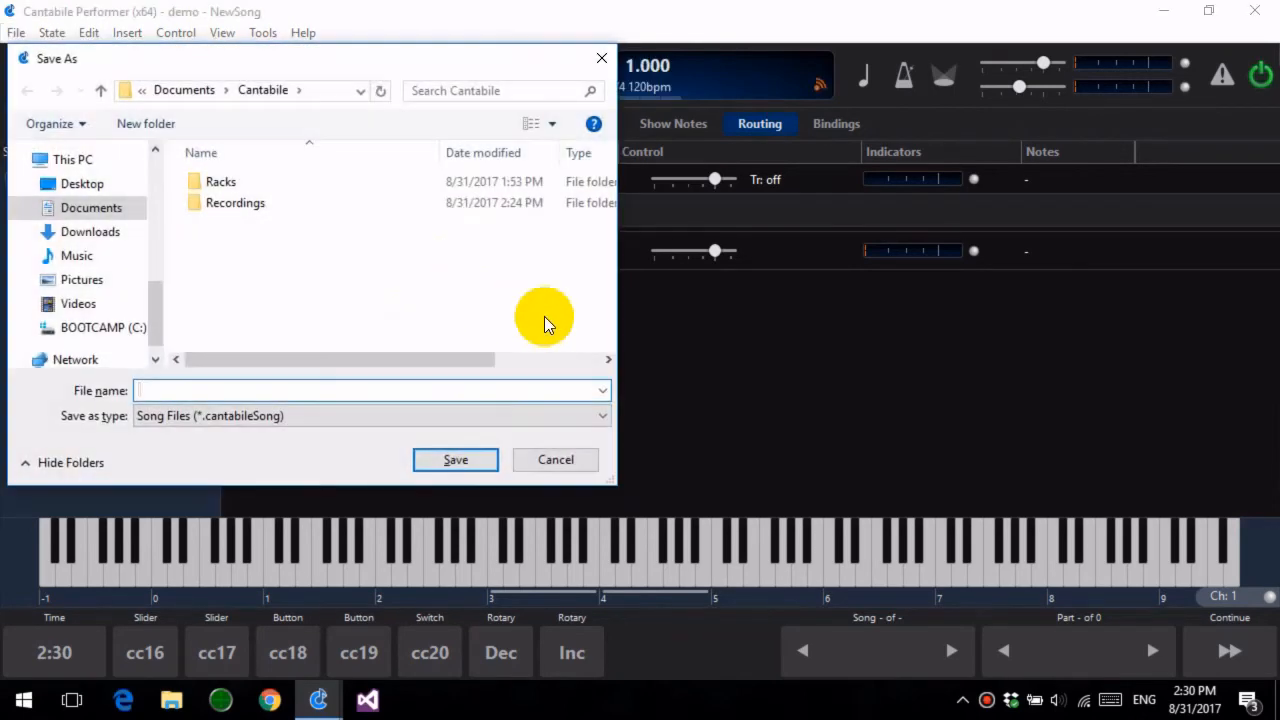
pyautogui.write('song1')
pyautogui.press('Return')
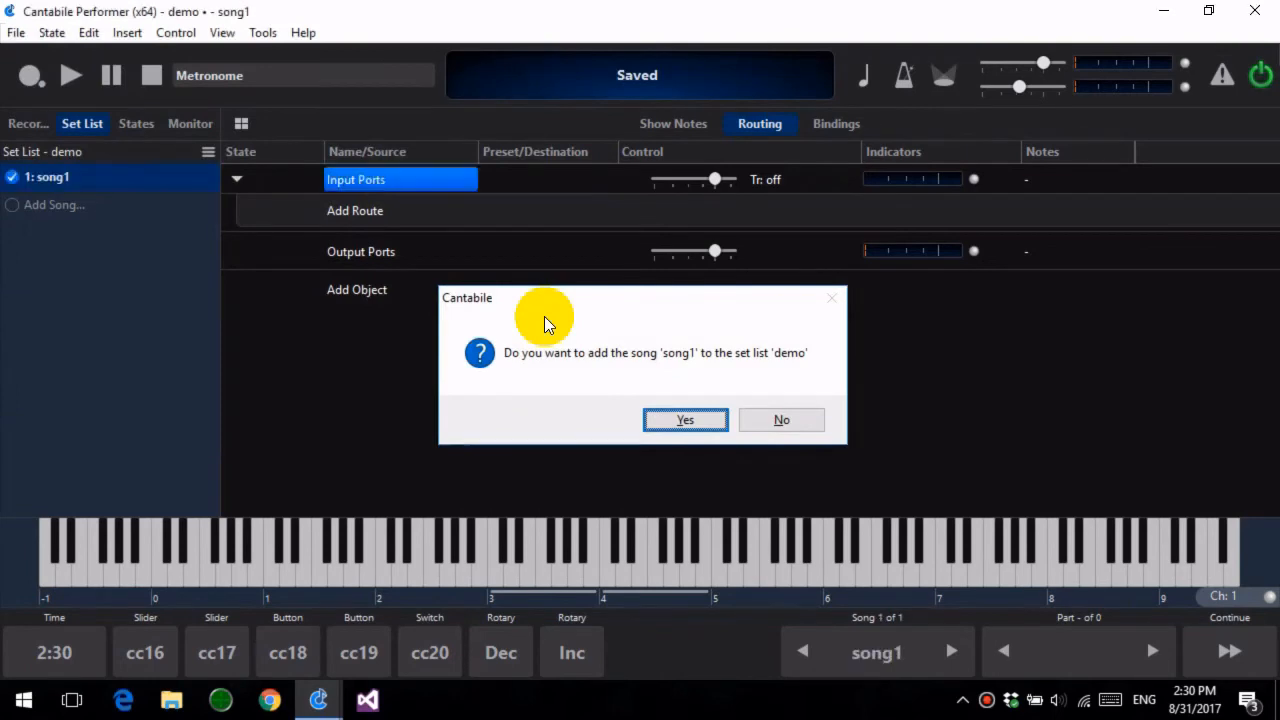
pyautogui.press('Return')
# Save the song again under the name song2 and add it to the demo set list.
pyautogui.hotkey('ctrl', 'n')
pyautogui.write('song2')
pyautogui.press('Return')
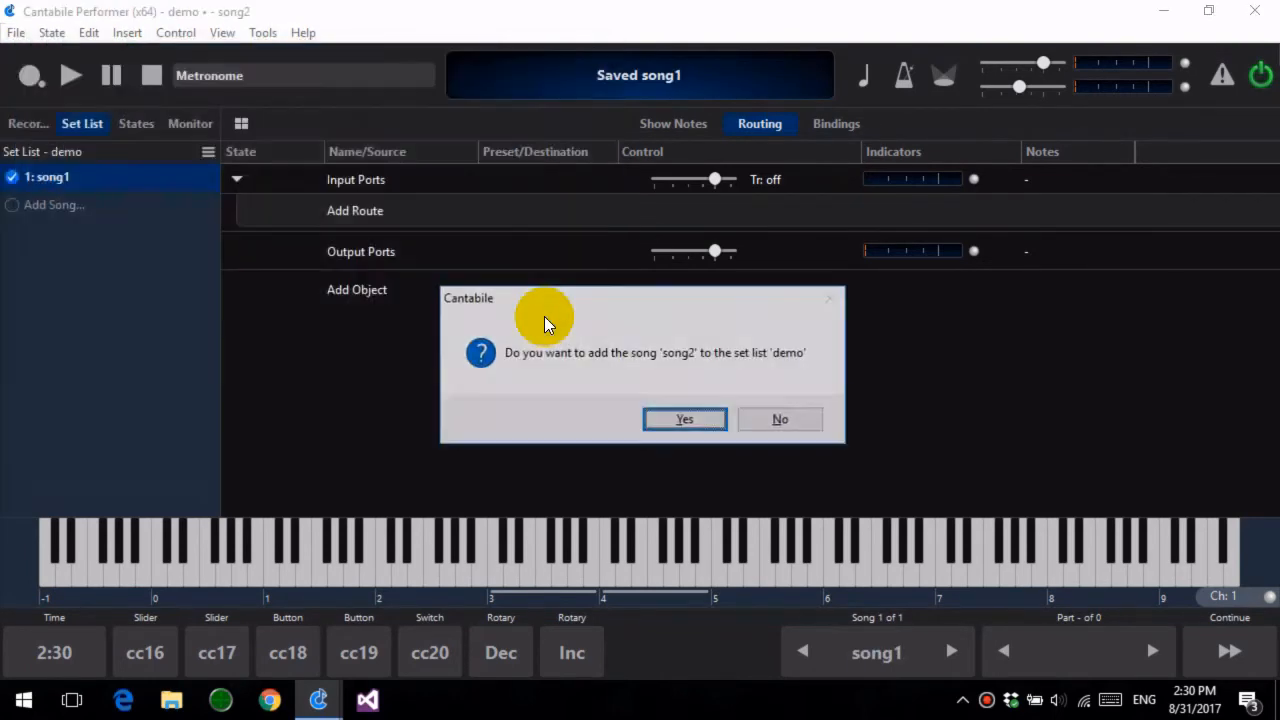
pyautogui.press('Return')
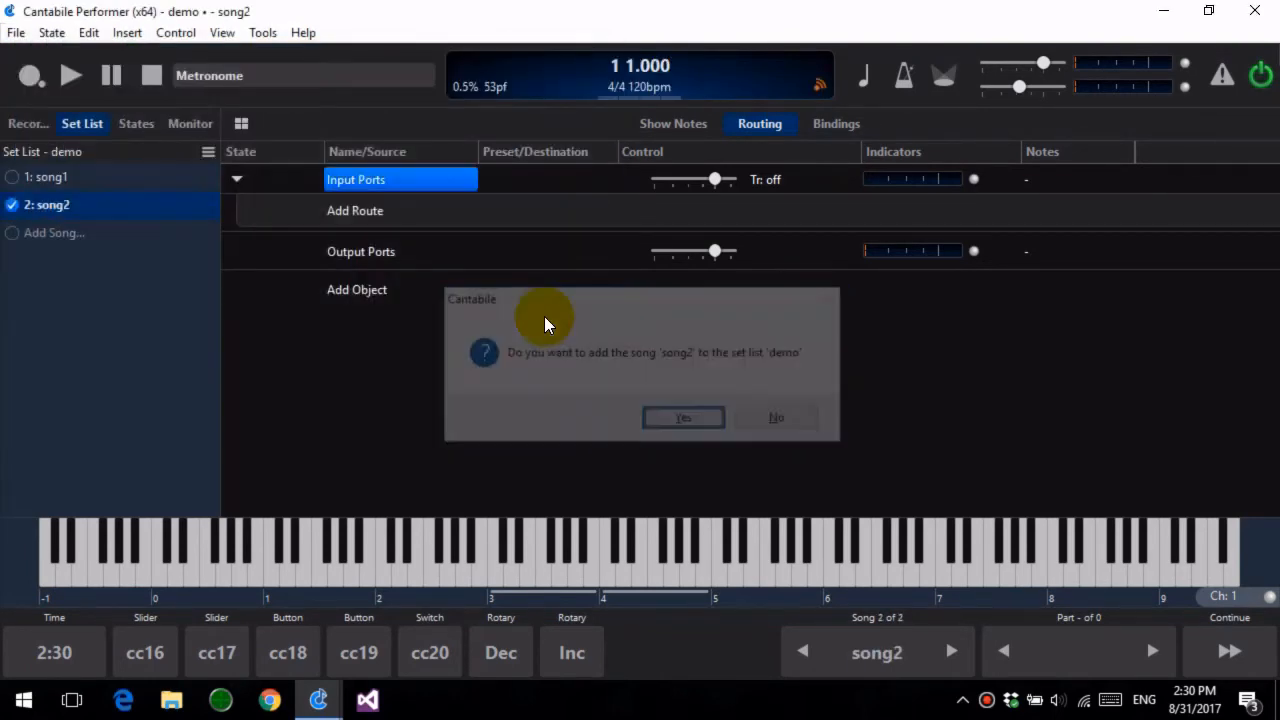
# Save another copy of the song as song3 and add it to the demo set list.
pyautogui.hotkey('alt', 'f')
pyautogui.press('Return')
pyautogui.write('song3')
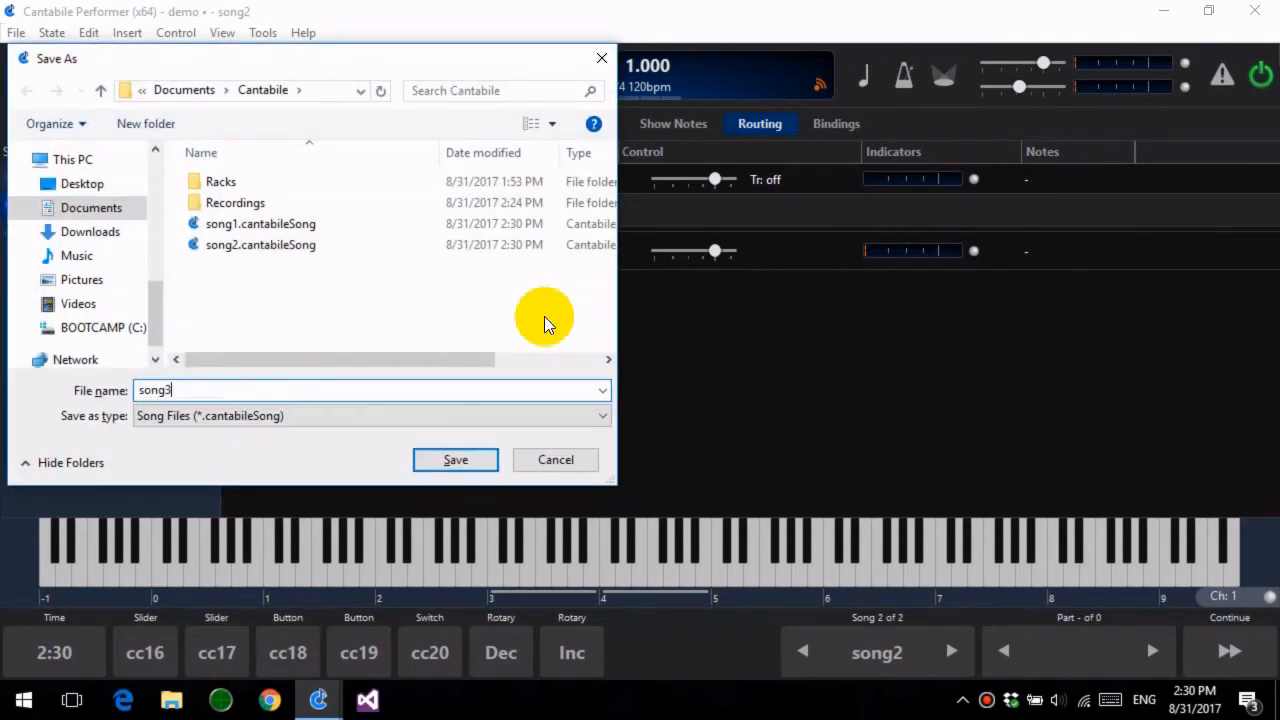
pyautogui.press('Return')
pyautogui.press('Return')
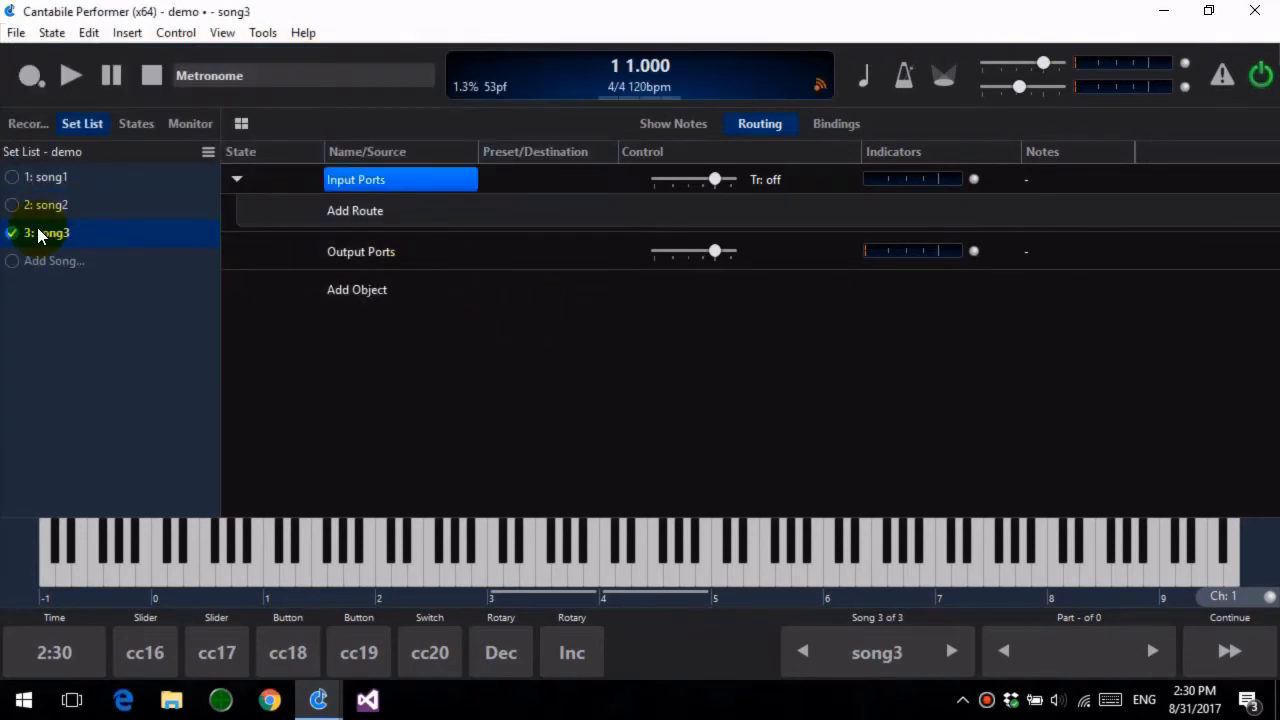
# Load song1, song2 and song3 in turn from the set list, and return to song1.
pyautogui.click(16, 177)
pyautogui.click(15, 205)
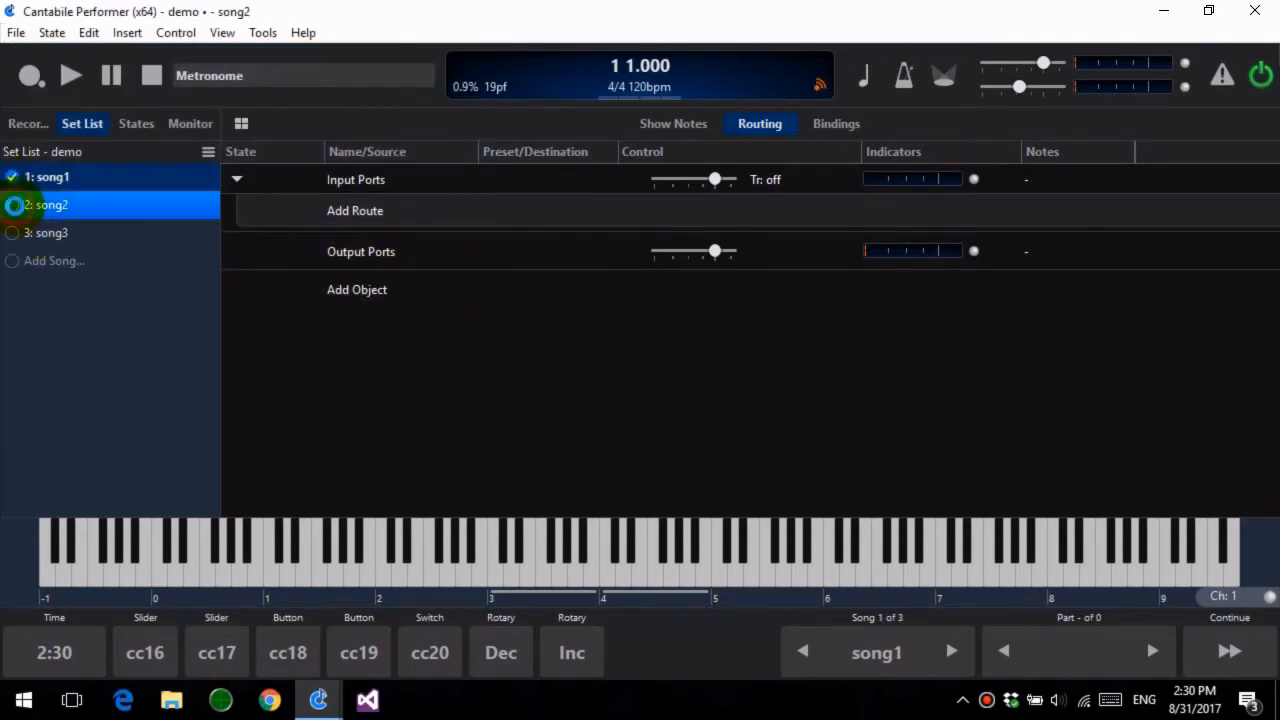
pyautogui.click(13, 232)
pyautogui.click(16, 179)
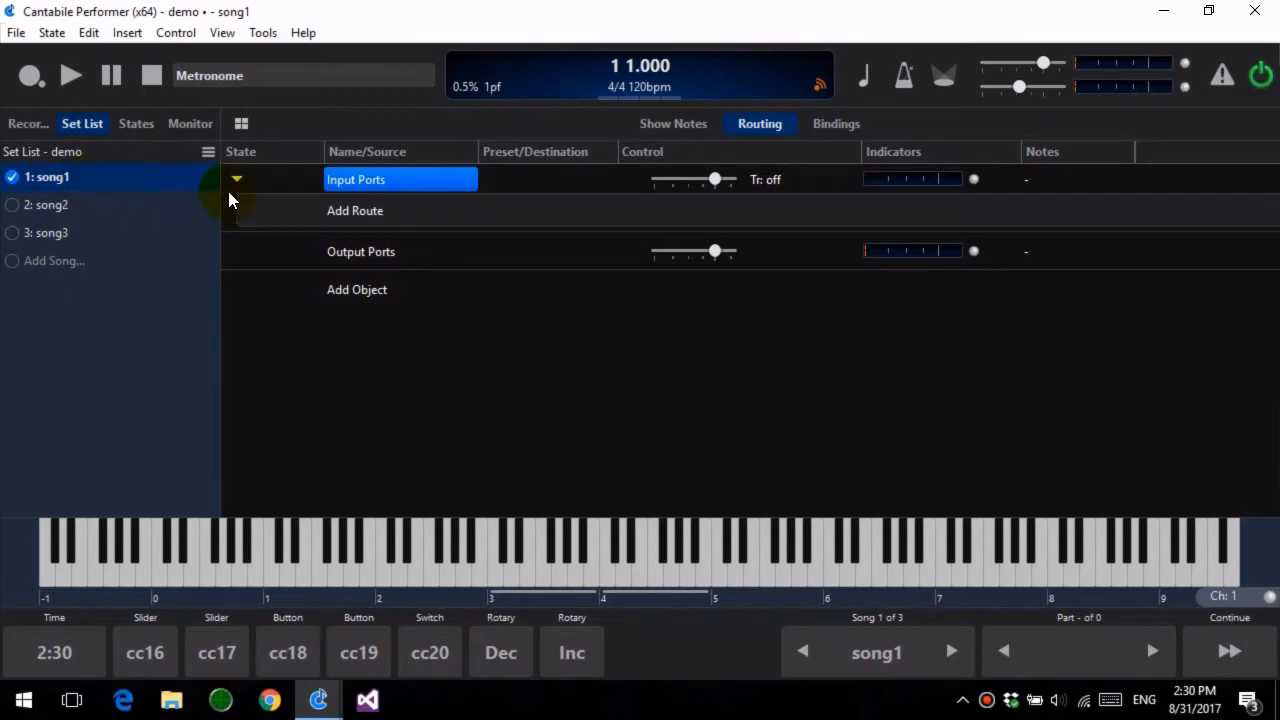
# Learn a new binding in the background rack from the cc19 button on the Main Keyboard port.
pyautogui.click(222, 32)
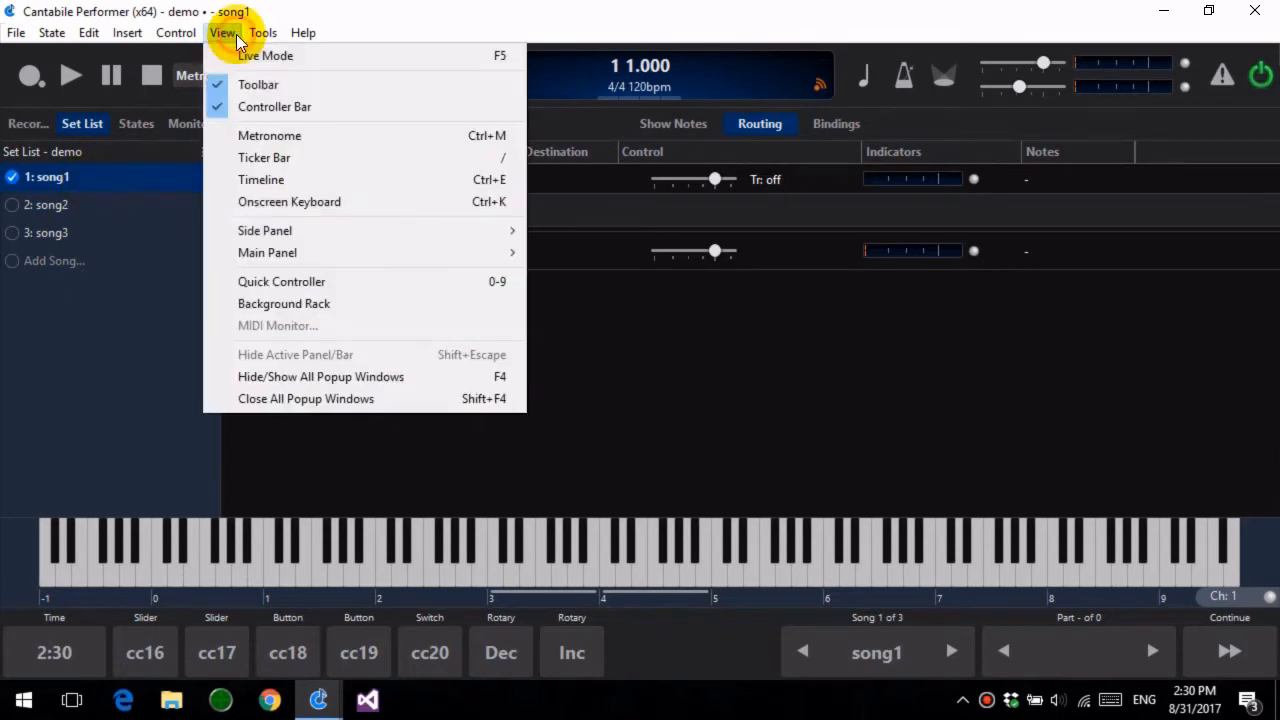
pyautogui.click(300, 304)
pyautogui.click(408, 213)
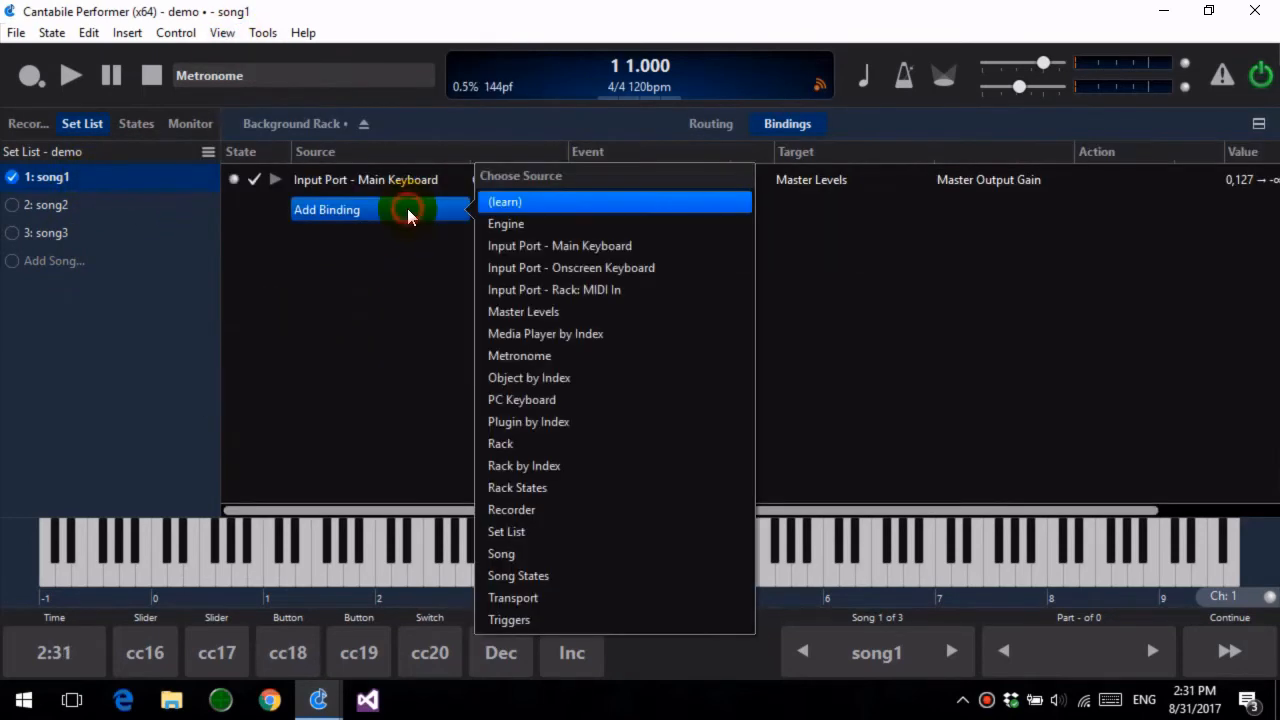
pyautogui.click(409, 205)
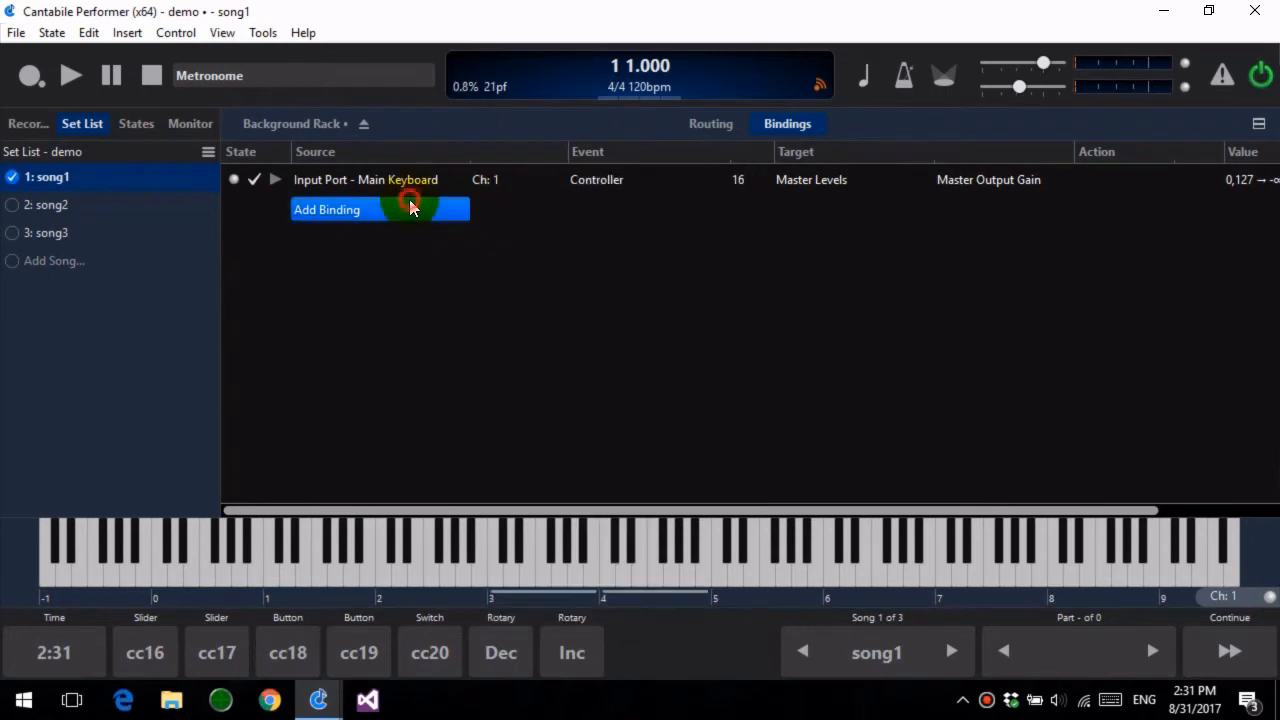
pyautogui.click(441, 212)
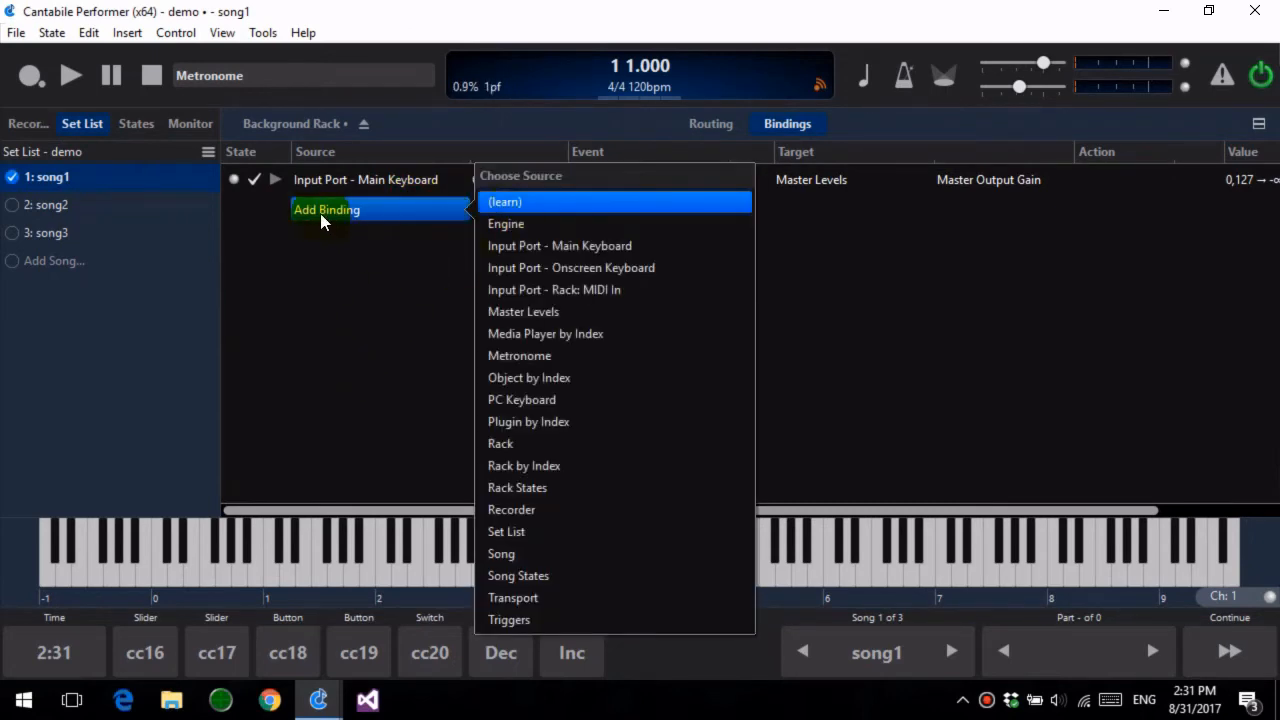
pyautogui.click(528, 204)
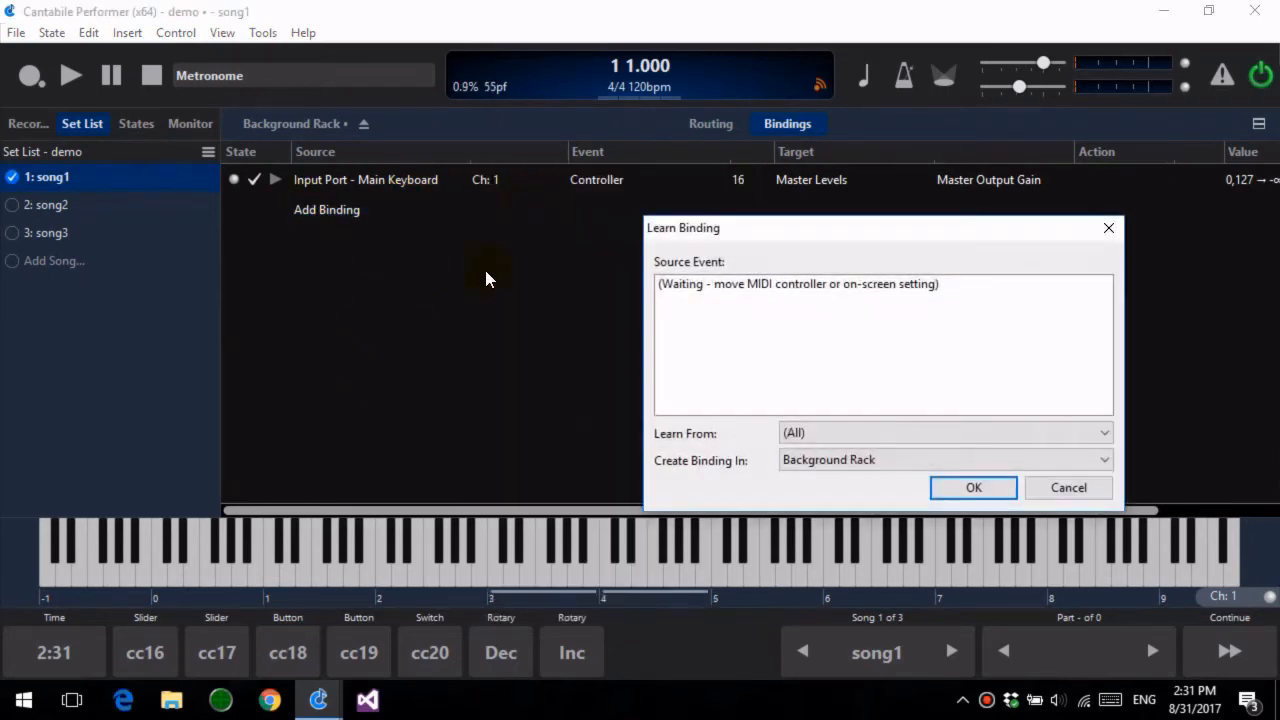
pyautogui.click(367, 652)
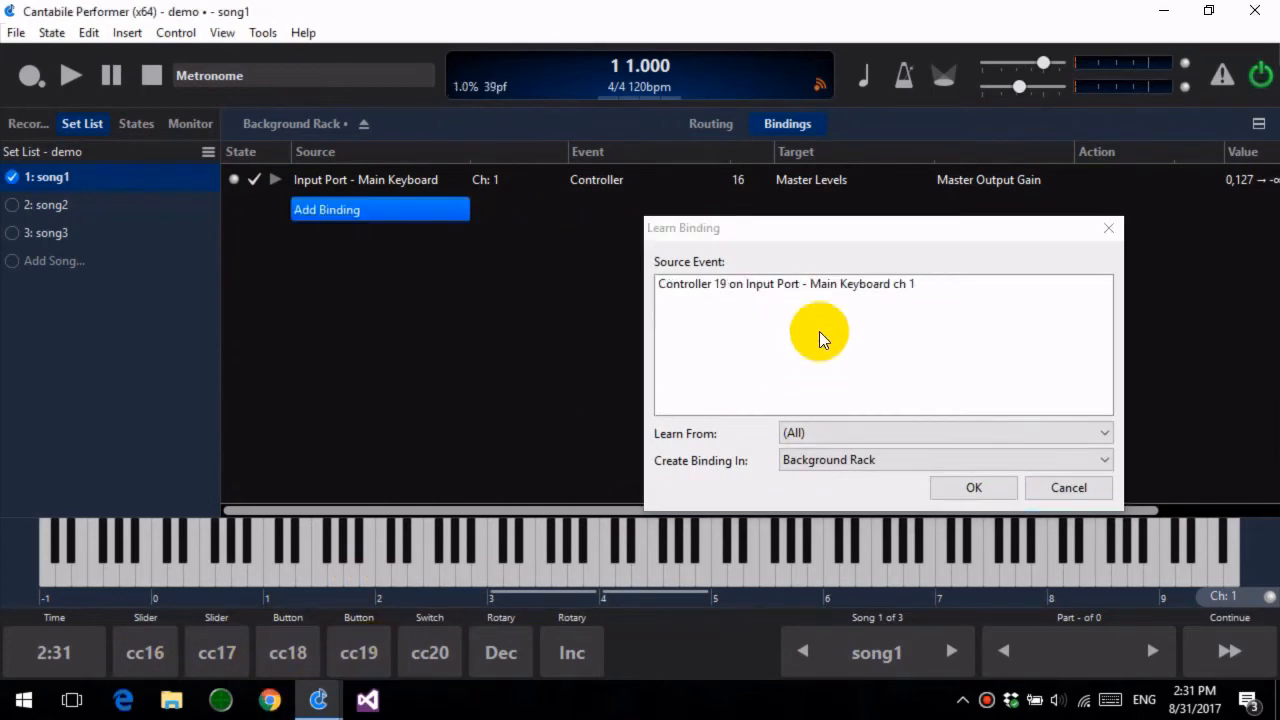
pyautogui.click(974, 488)
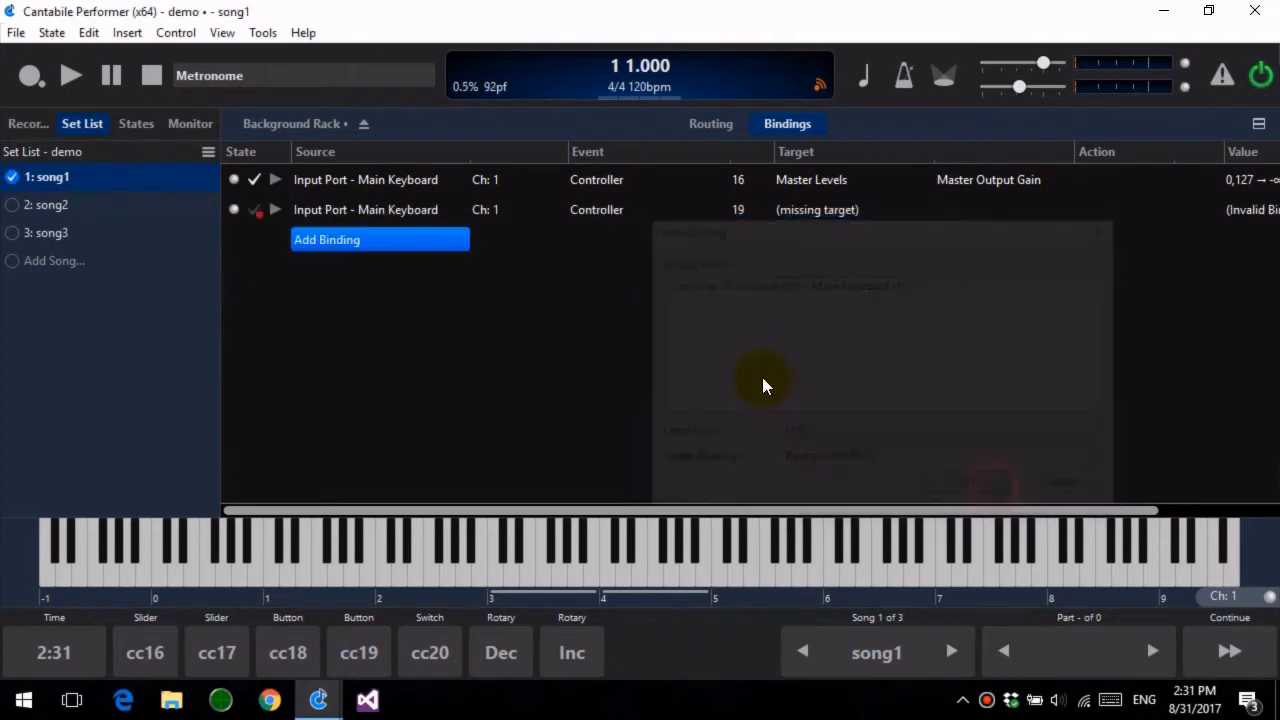
# Set the controller 19 binding's target to Set List with the action Next Song (Instant).
pyautogui.click(812, 212)
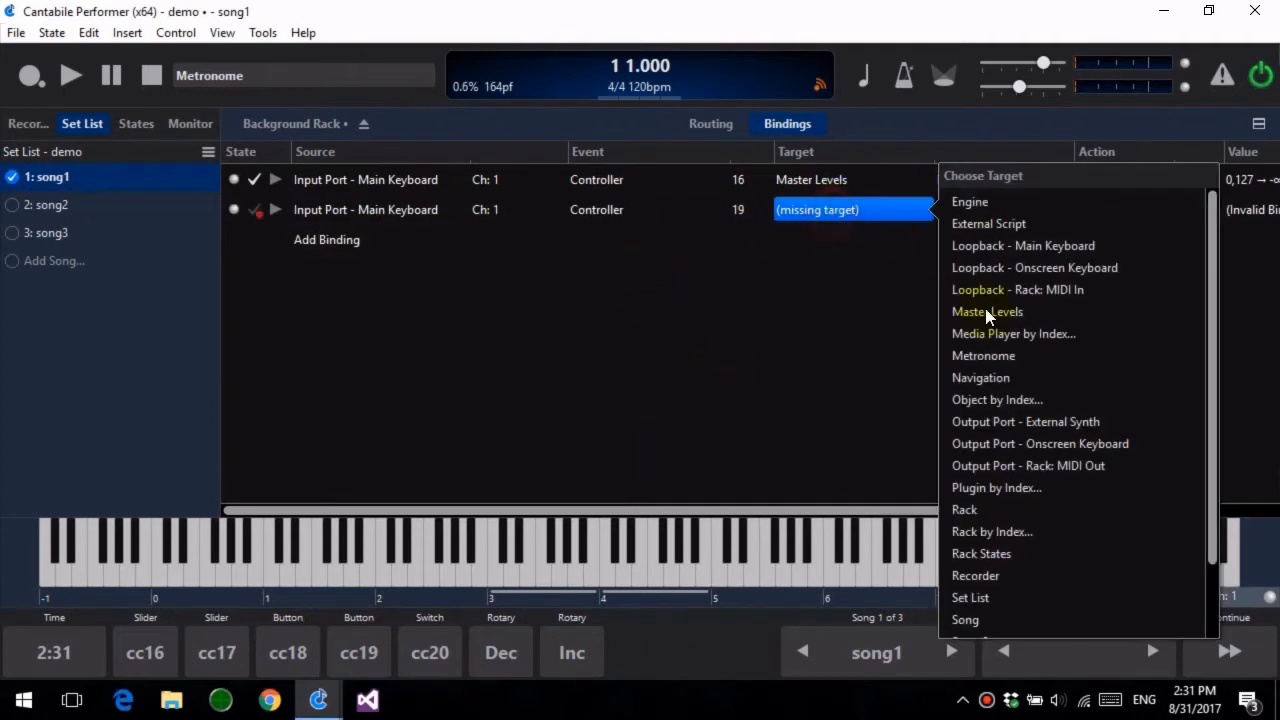
pyautogui.click(972, 597)
pyautogui.click(978, 220)
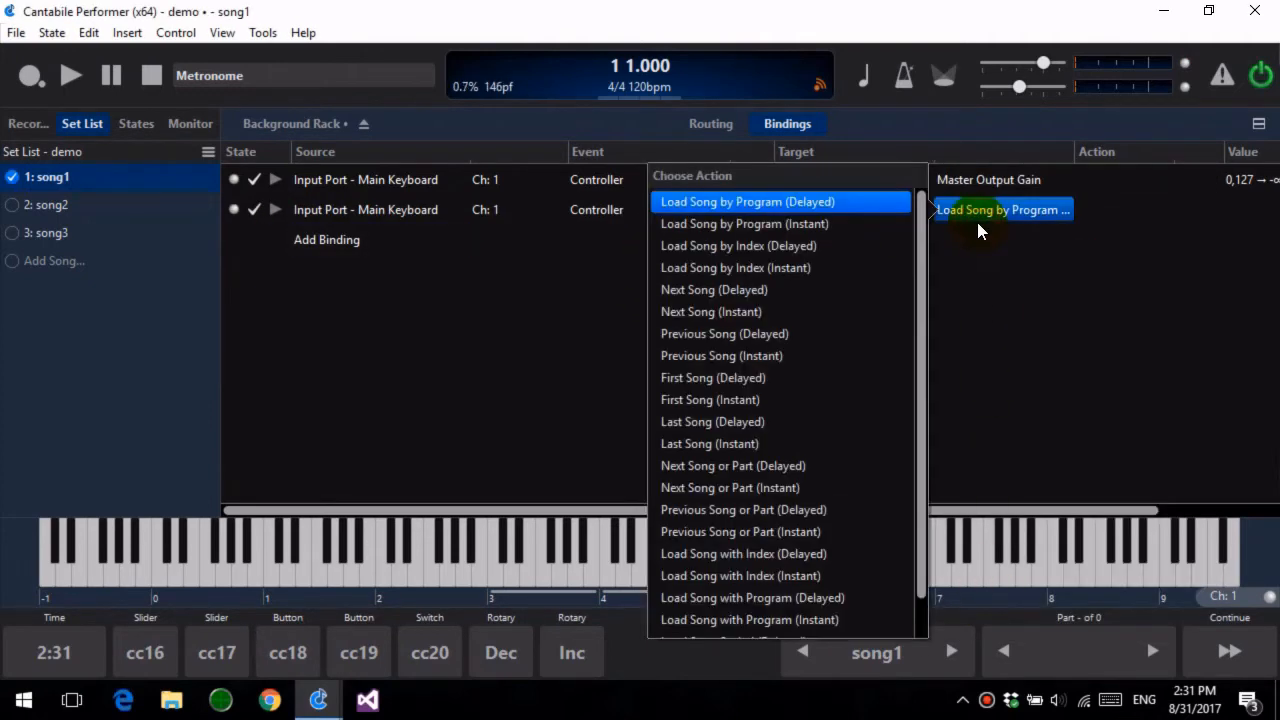
pyautogui.click(800, 307)
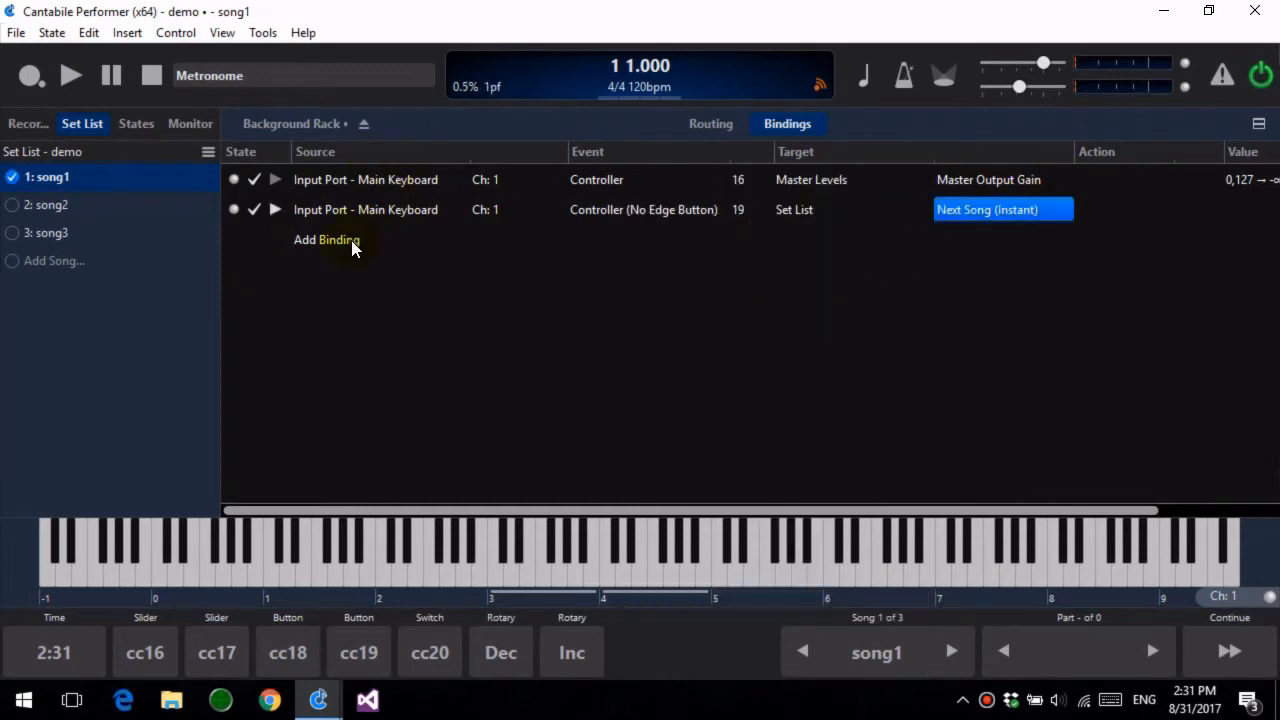
# Duplicate the controller 19 binding and change the copy to controller 18 with the action Previous Song (Instant).
pyautogui.click(352, 212)
pyautogui.hotkey('ctrl', 'd')
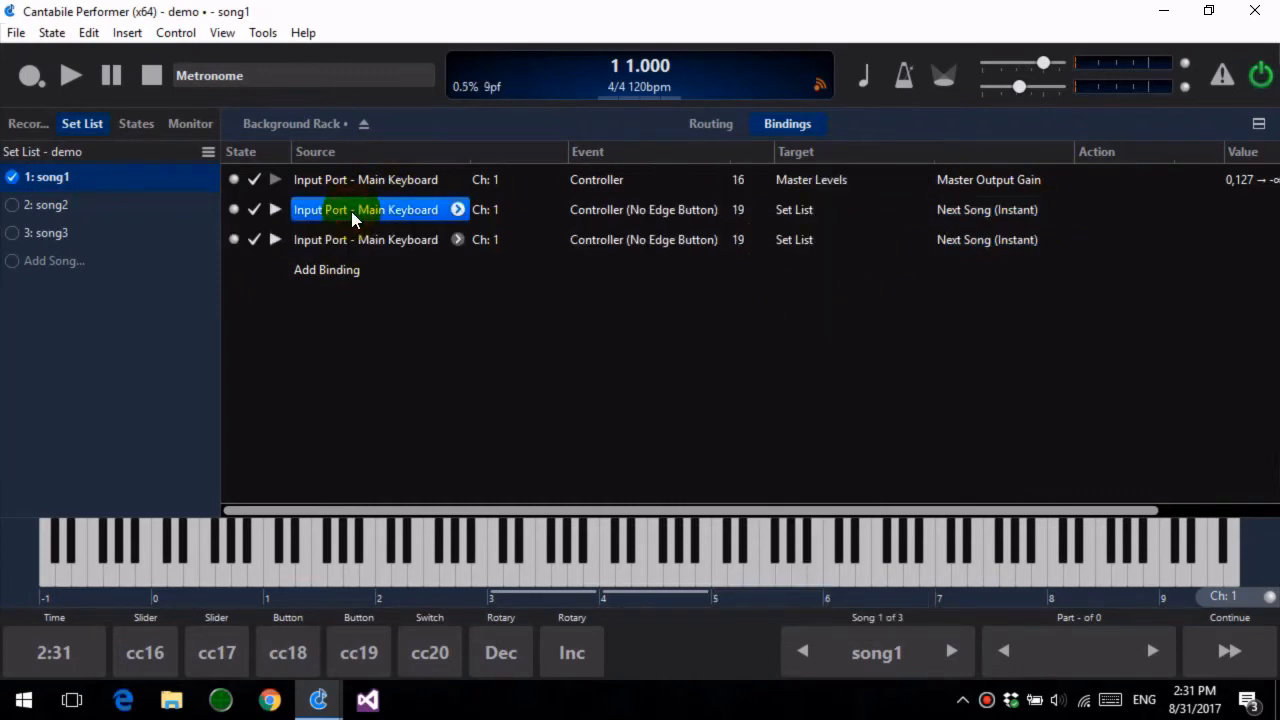
pyautogui.click(755, 239)
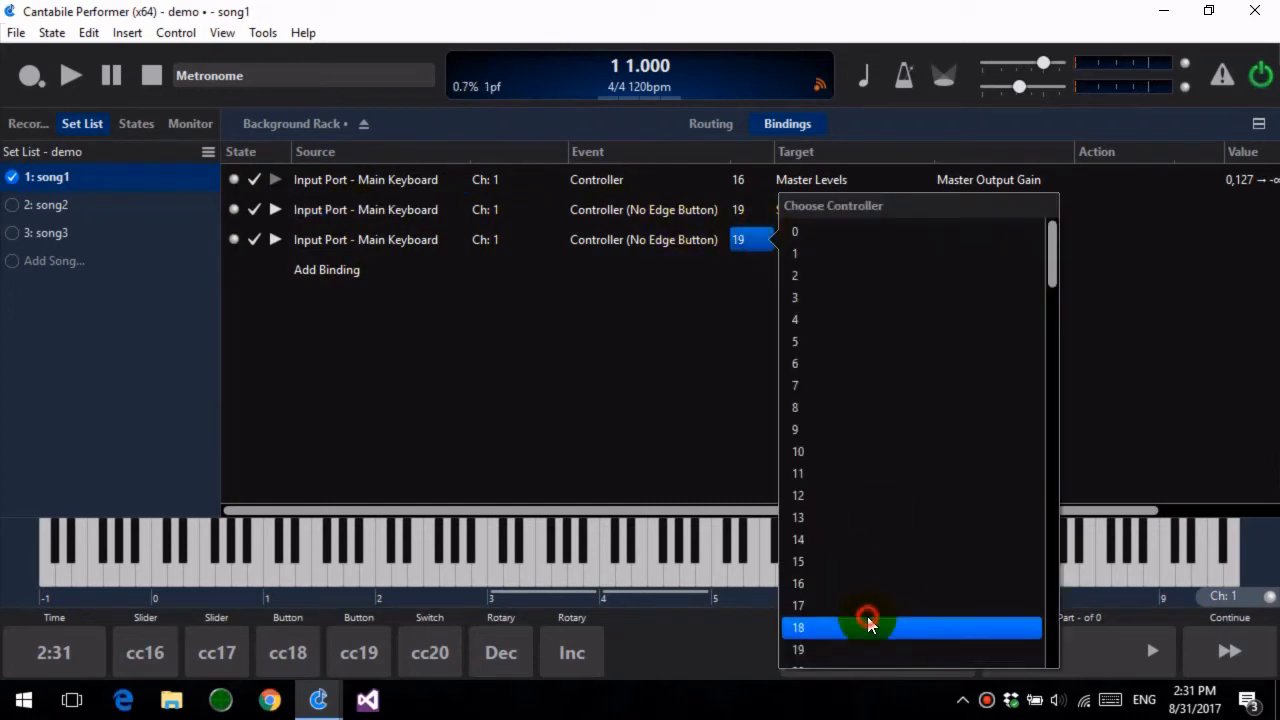
pyautogui.click(893, 645)
pyautogui.click(965, 240)
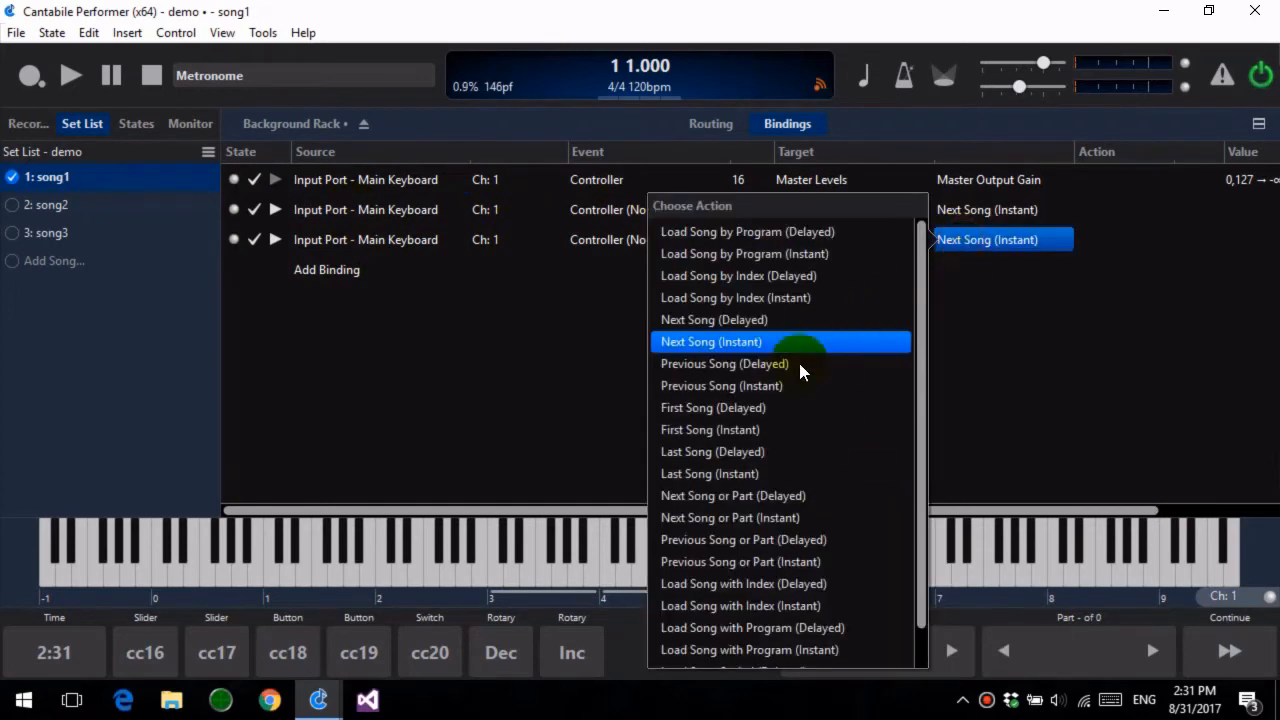
pyautogui.click(783, 386)
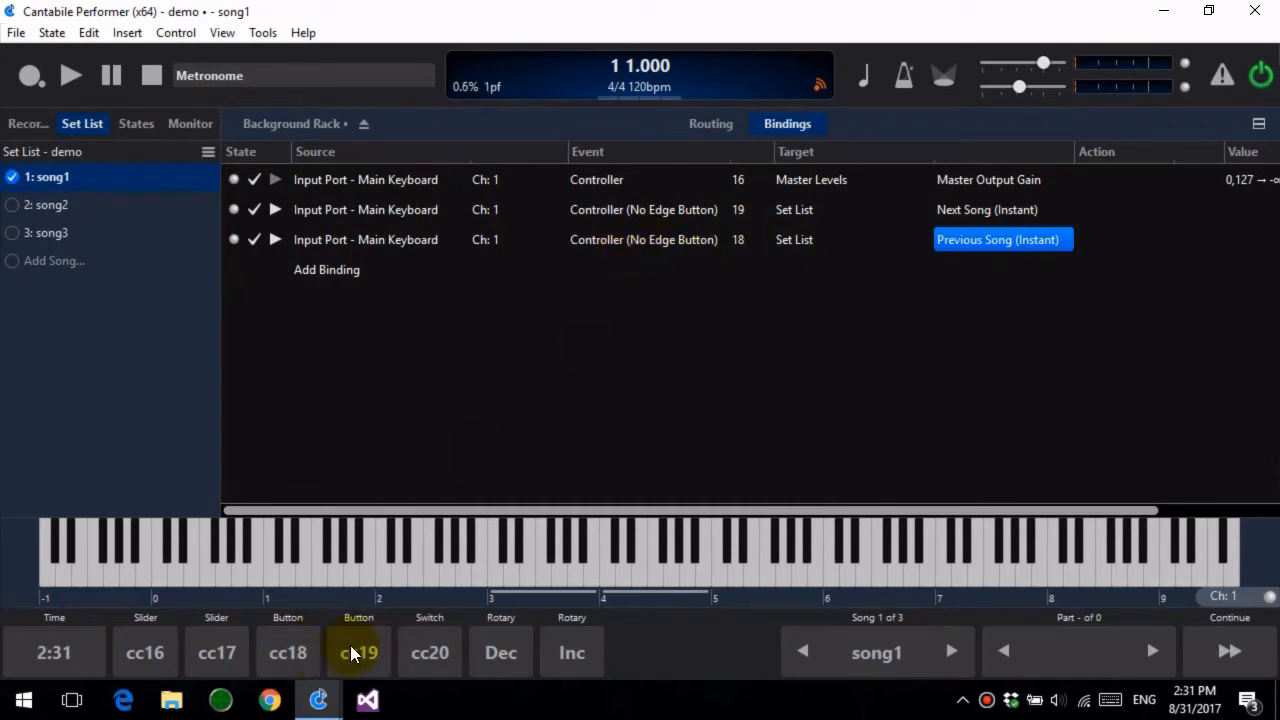
# Return to the song and test stepping through the set list with the cc19 and cc18 buttons.
pyautogui.click(300, 123)
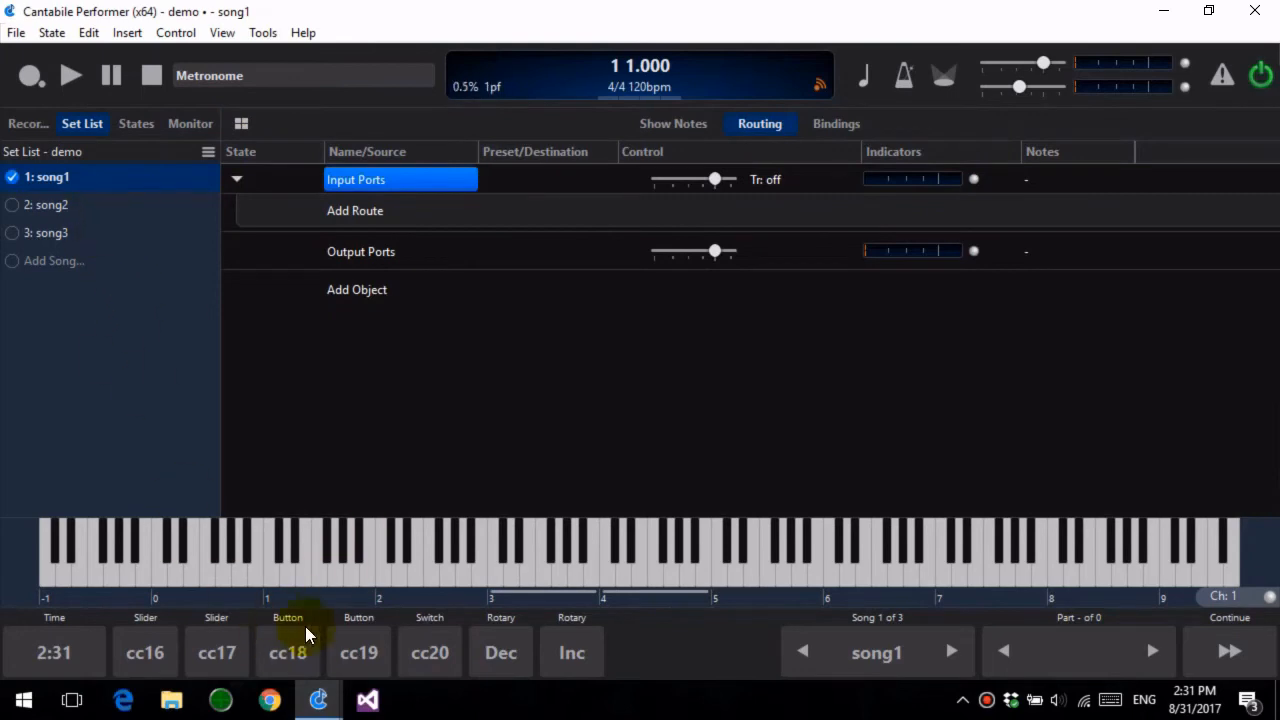
pyautogui.click(356, 655)
pyautogui.click(356, 655)
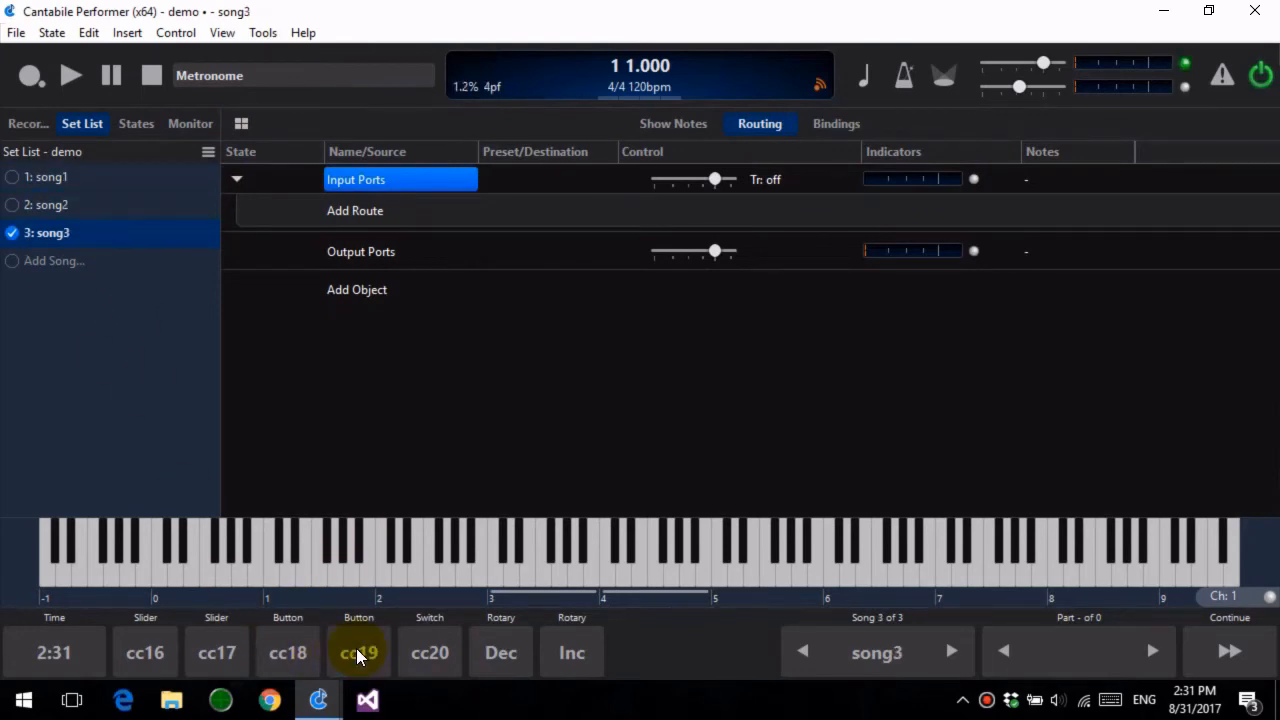
pyautogui.click(290, 645)
pyautogui.click(288, 652)
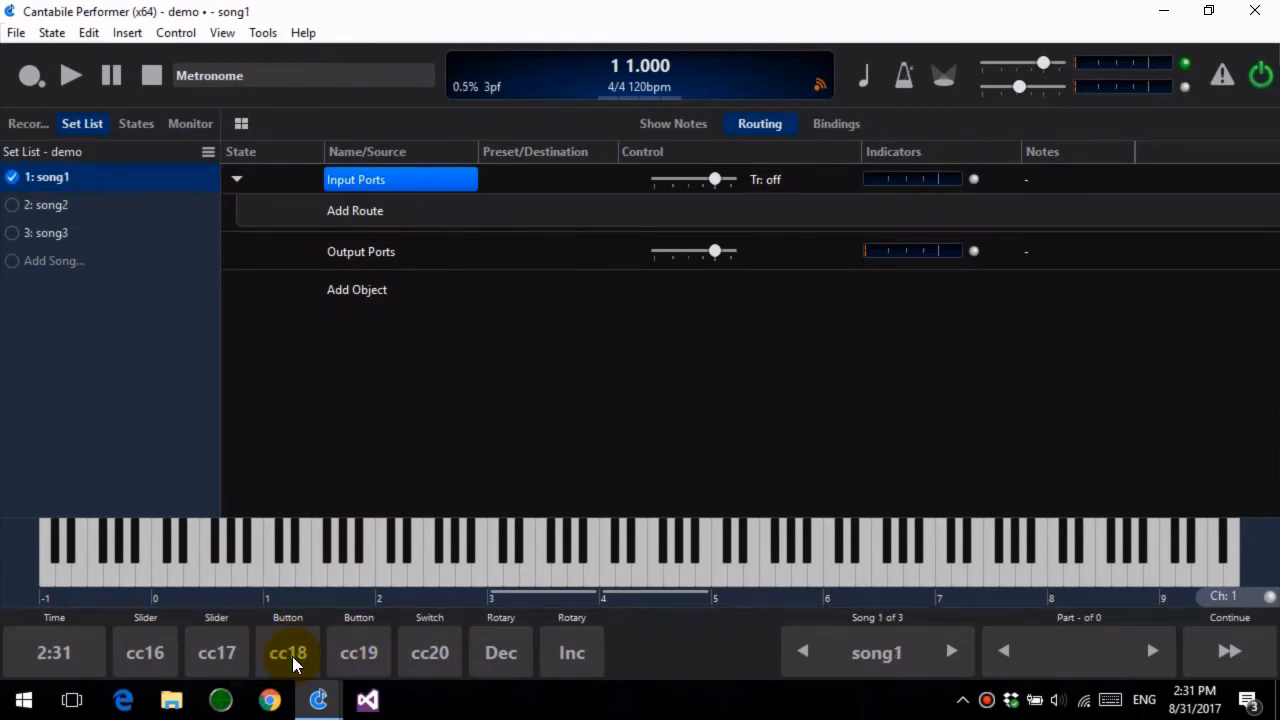
pyautogui.click(338, 655)
pyautogui.click(288, 652)
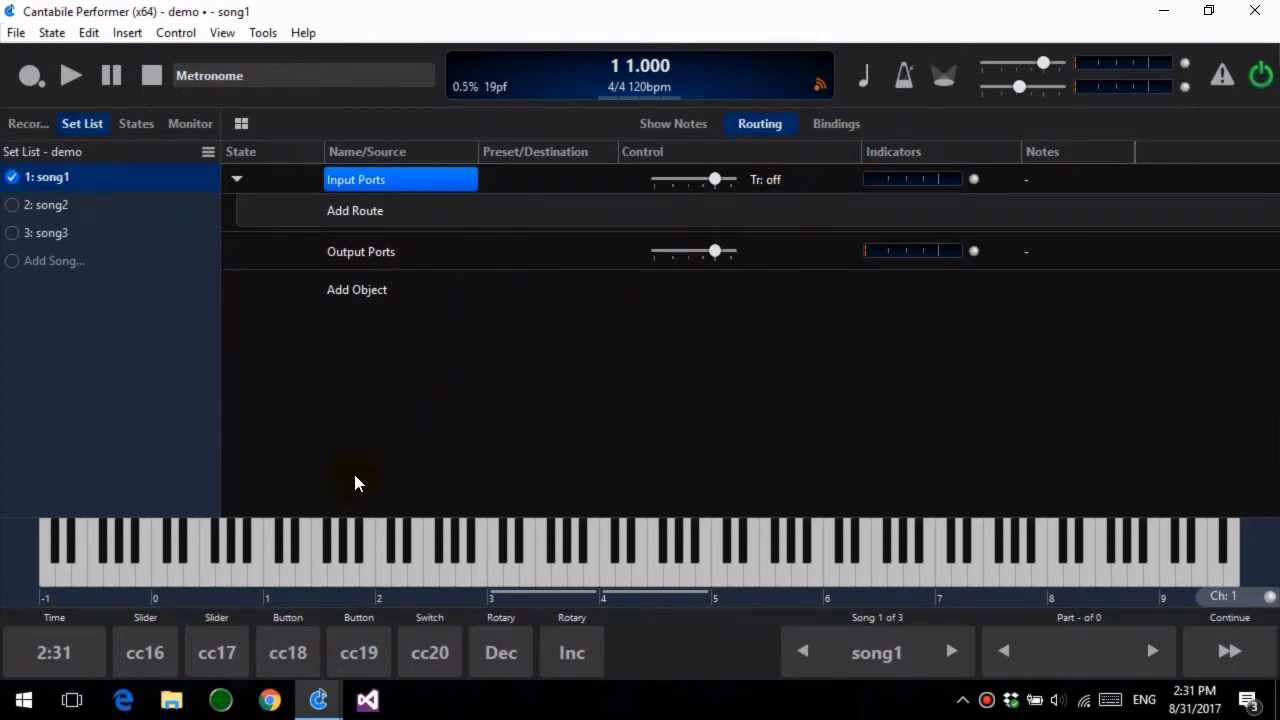
pyautogui.click(436, 525)
# Reopen the background rack and delete its Next Song and Previous Song bindings.
pyautogui.click(262, 34)
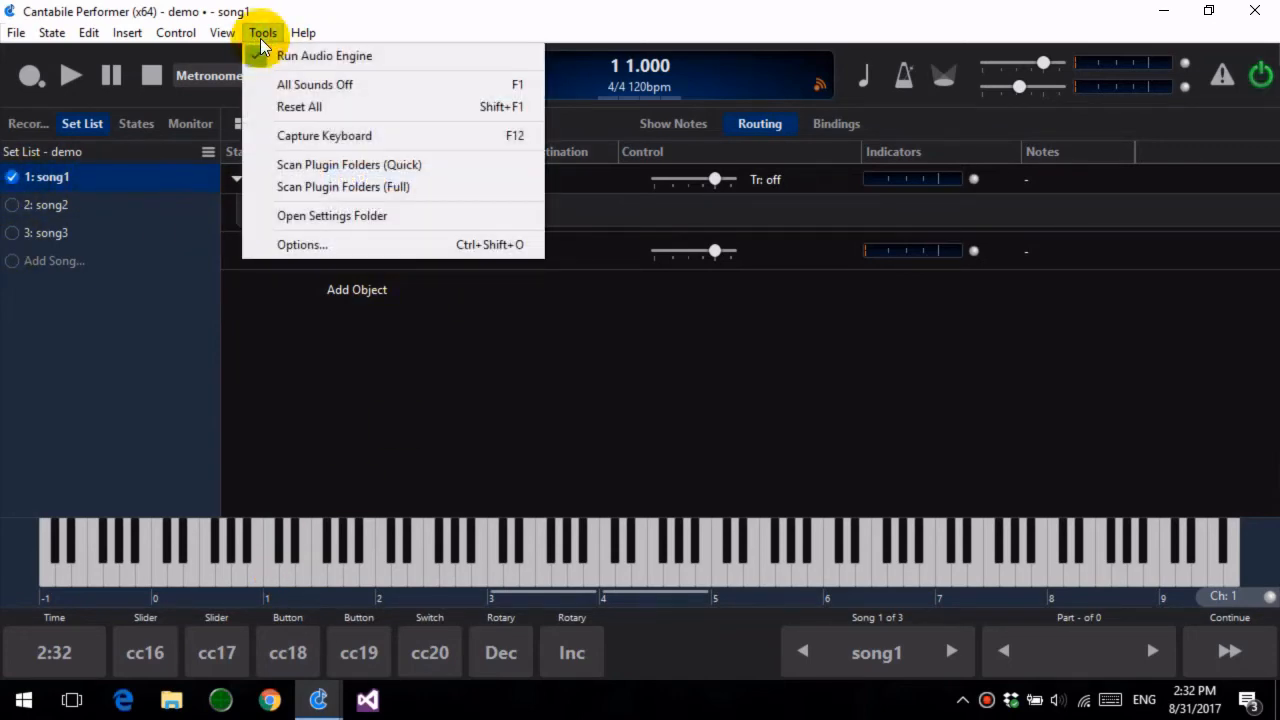
pyautogui.moveTo(226, 31)
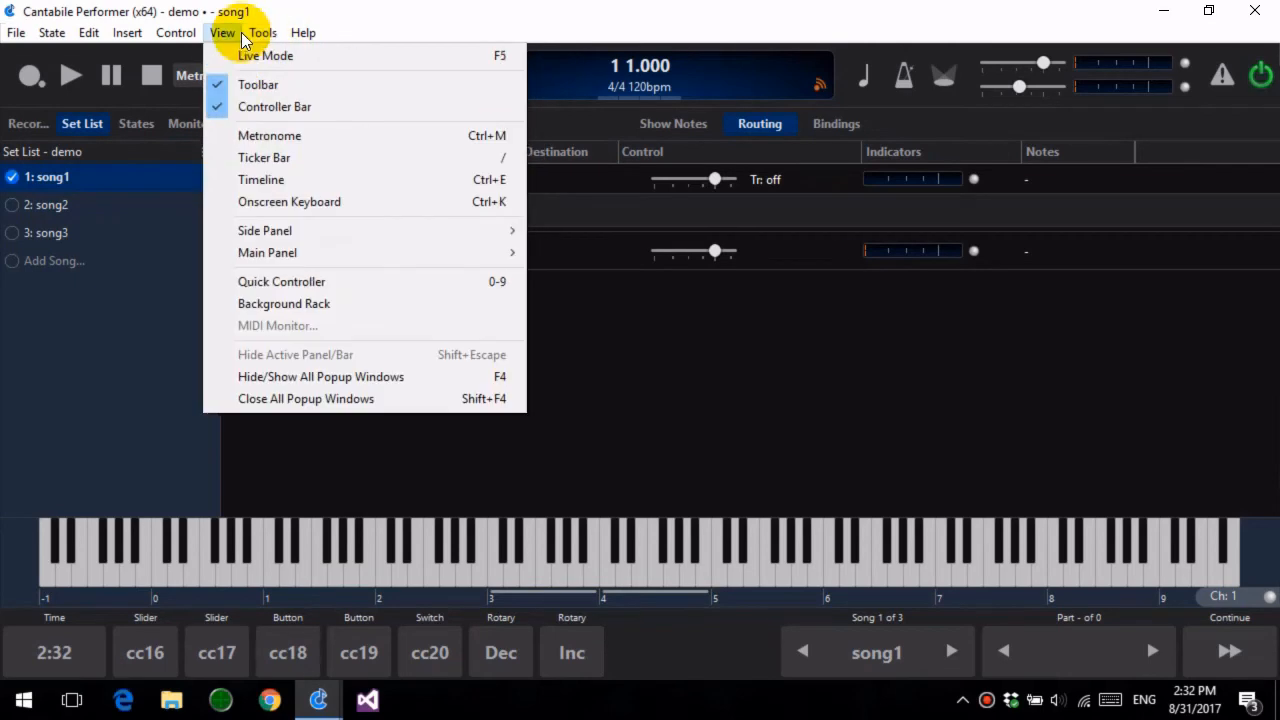
pyautogui.click(282, 306)
pyautogui.click(344, 210)
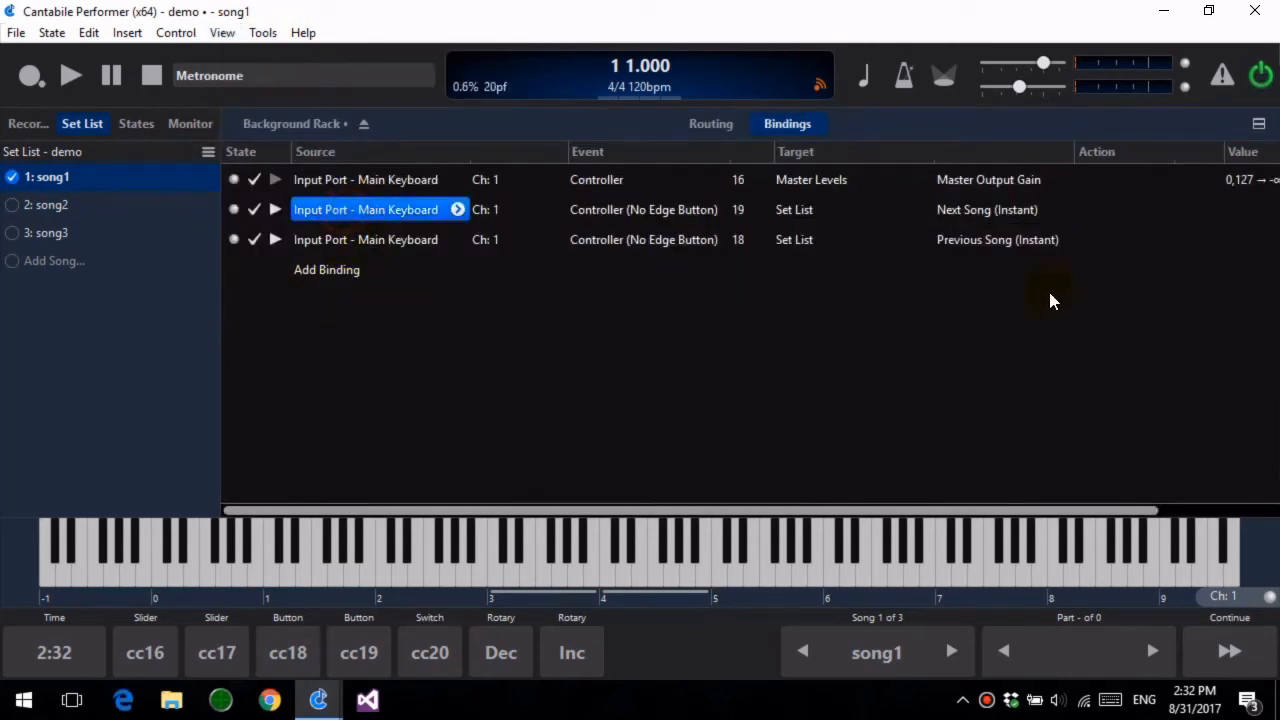
pyautogui.press('Delete')
pyautogui.press('Delete')
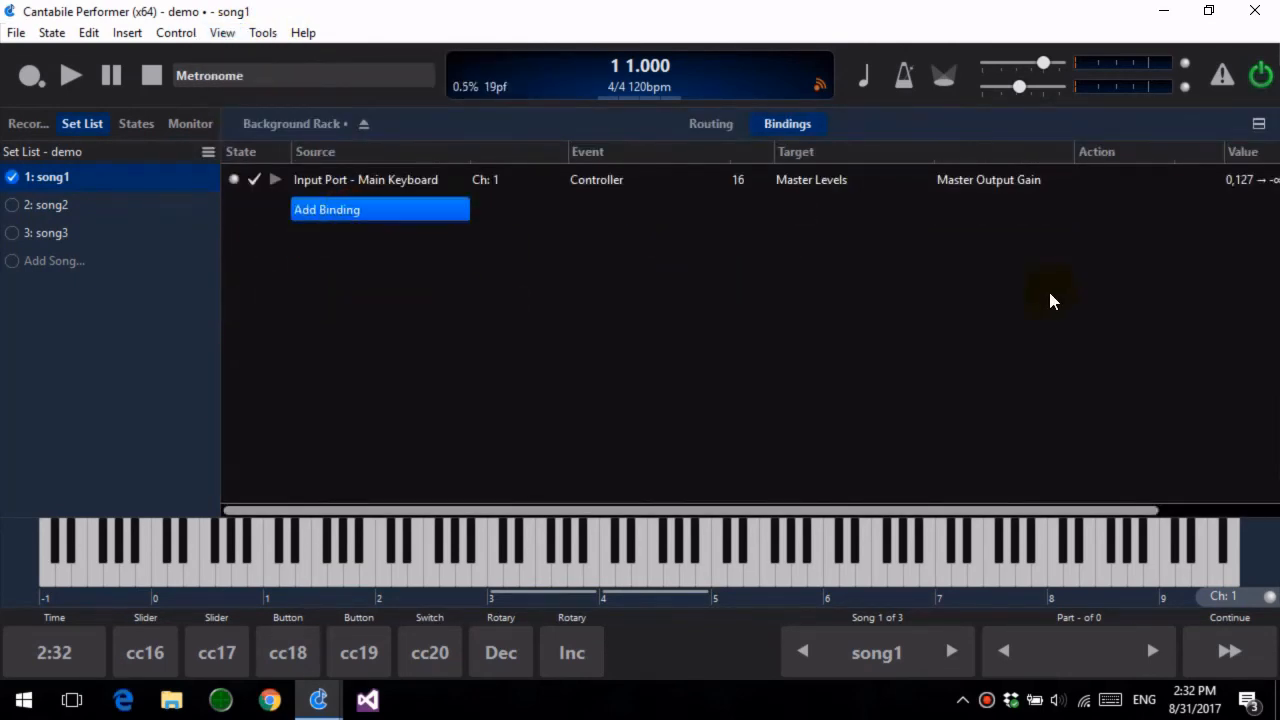
# Learn a new background rack binding from note 26 - D1 on the Main Keyboard port, channel 1.
pyautogui.click(421, 215)
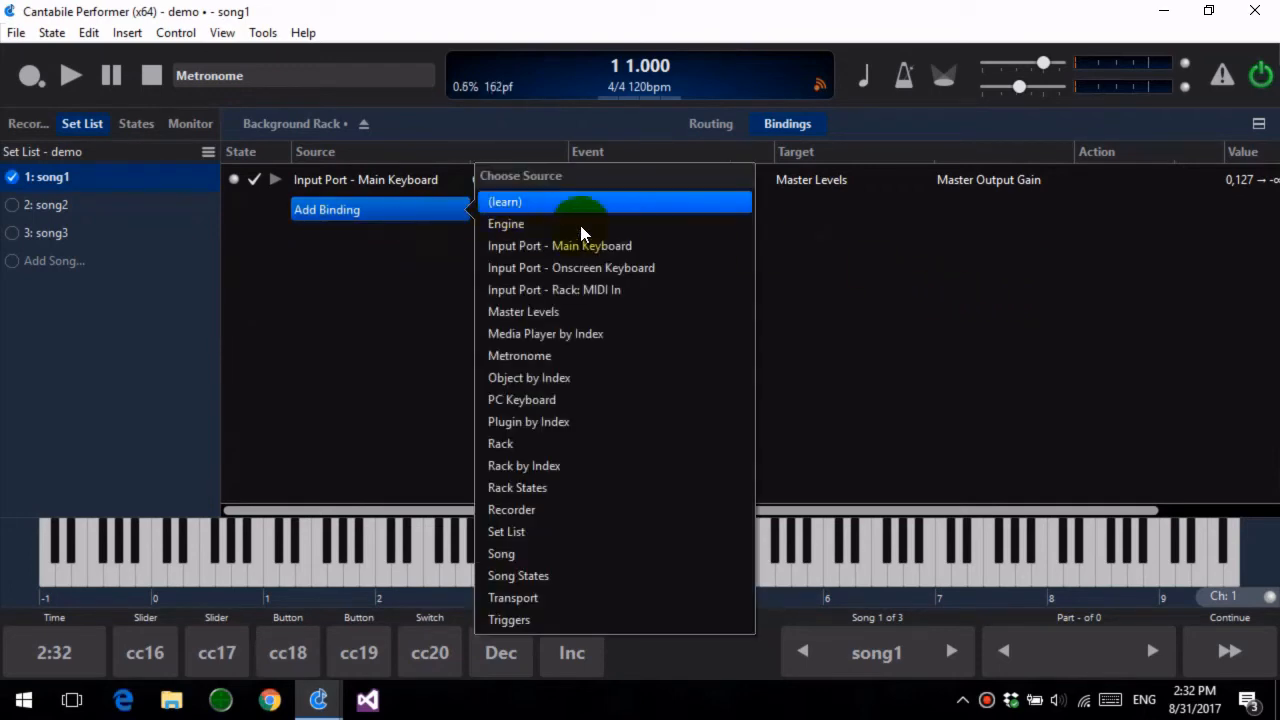
pyautogui.click(580, 220)
pyautogui.click(579, 203)
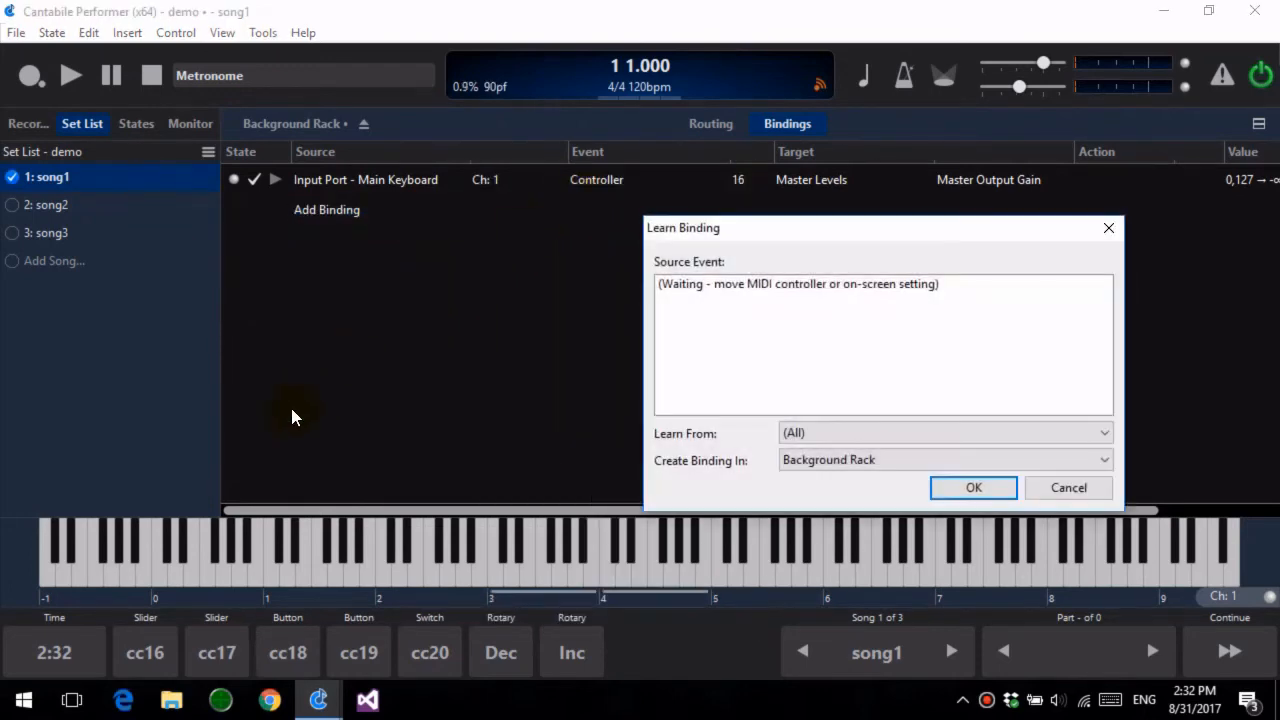
pyautogui.click(286, 578)
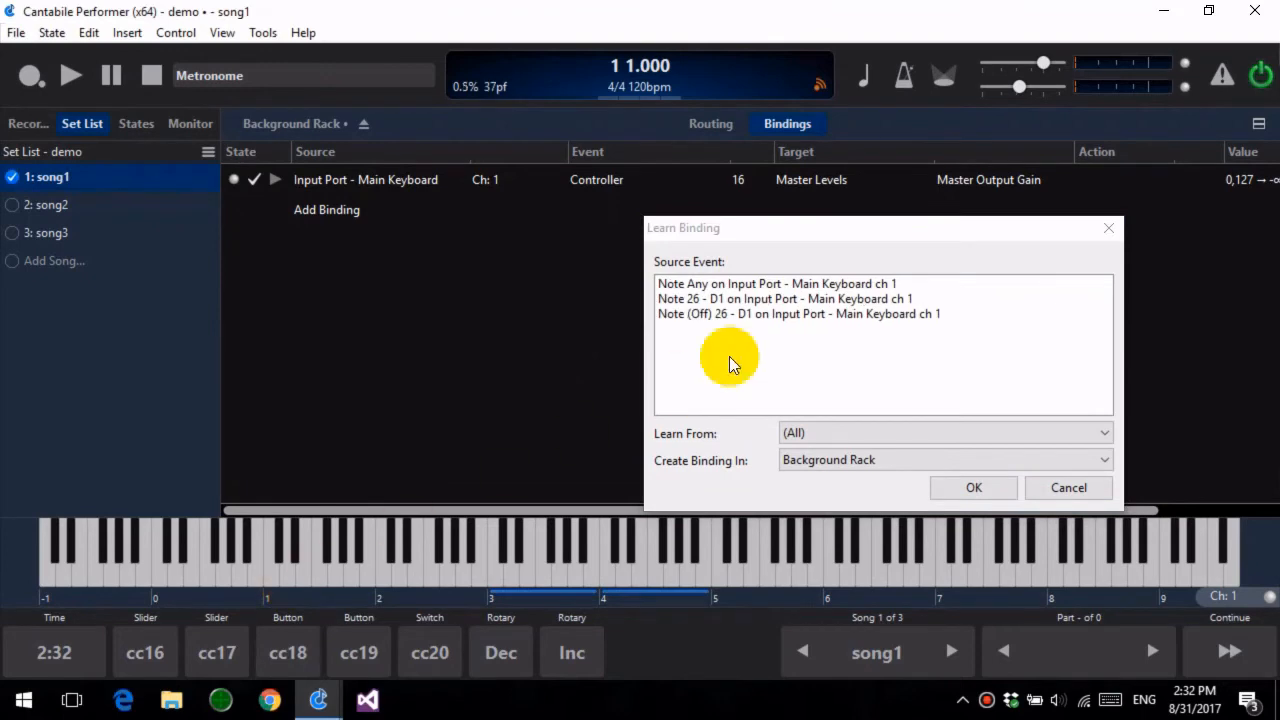
pyautogui.click(723, 294)
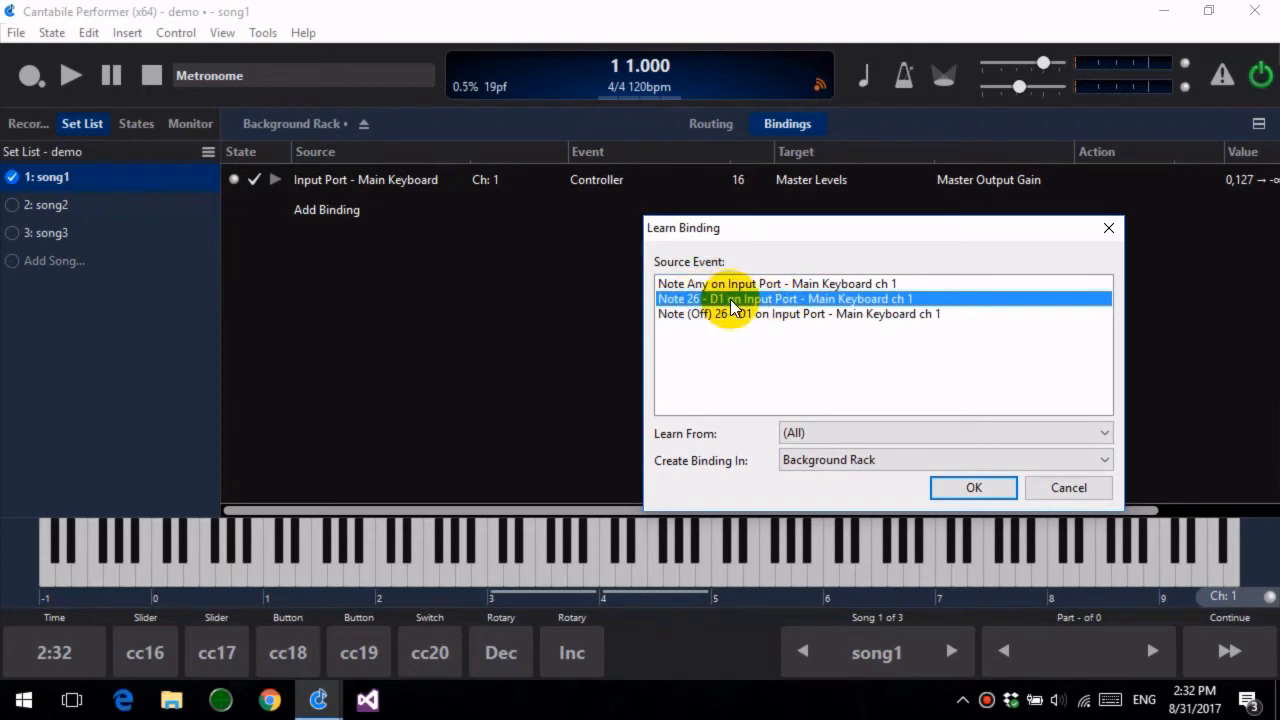
pyautogui.click(959, 479)
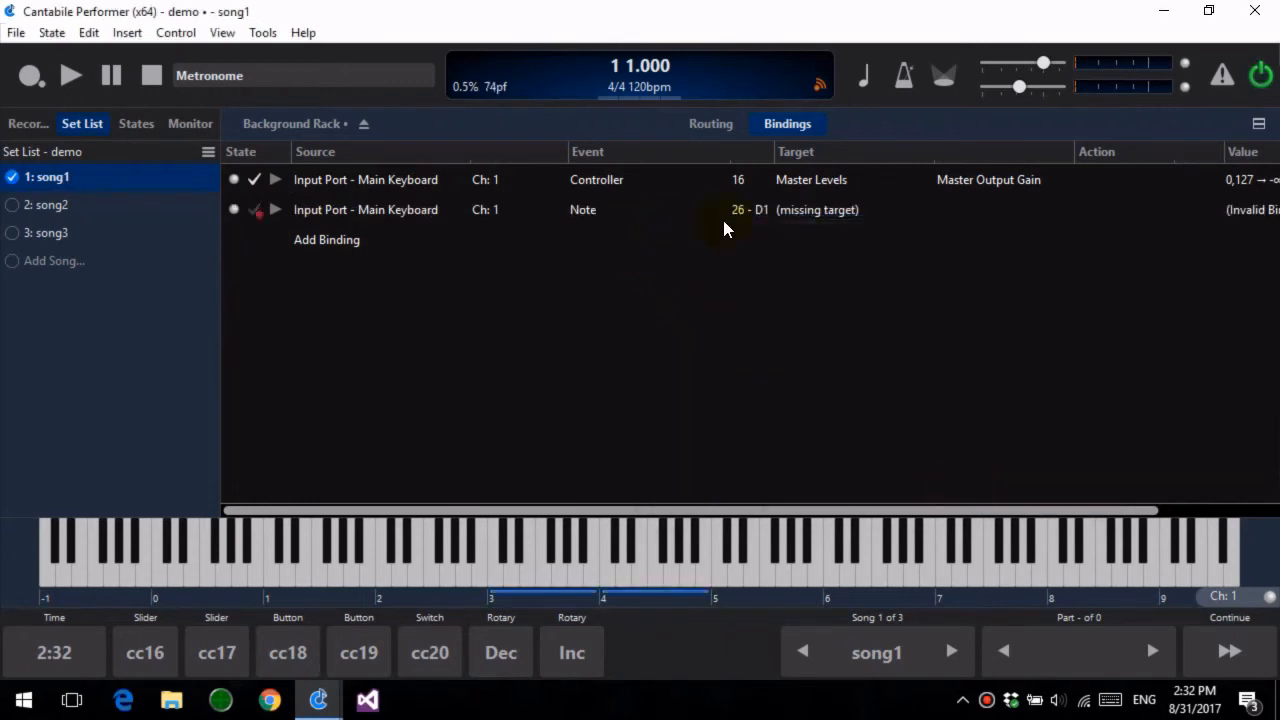
# Target the 26 - D1 note binding at the Set List with the action Next Song (Instant).
pyautogui.click(849, 225)
pyautogui.click(984, 598)
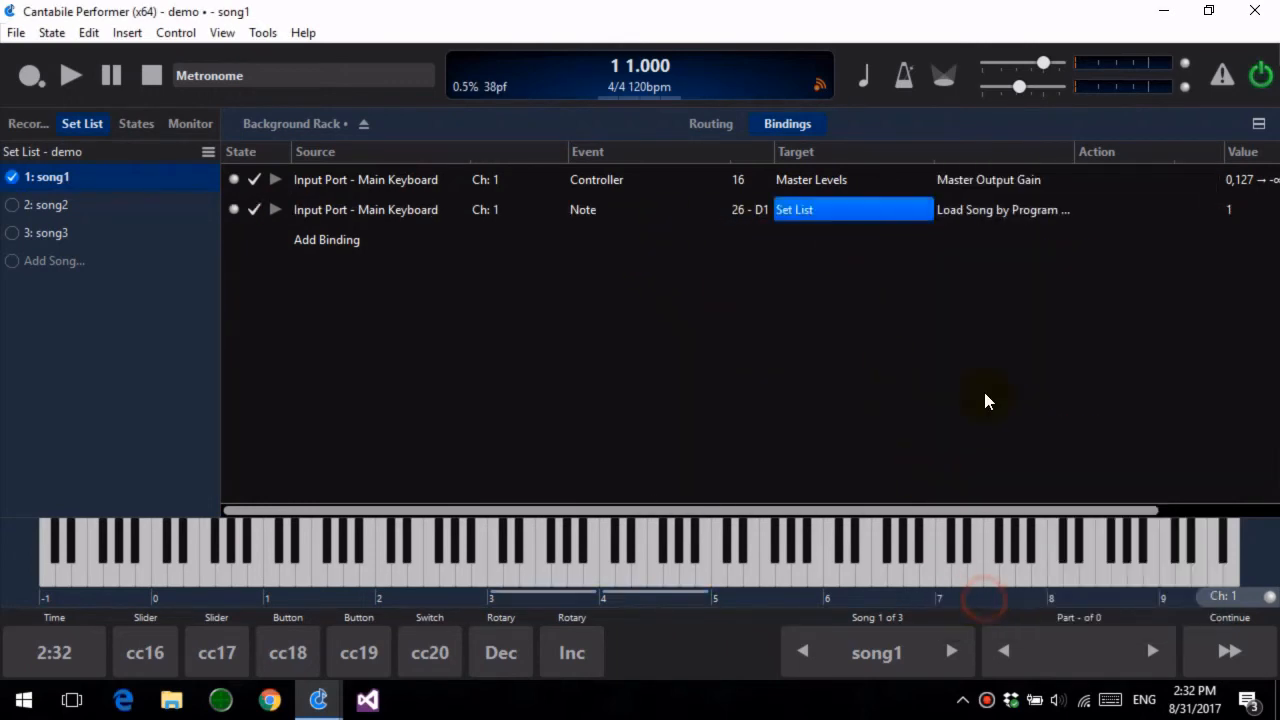
pyautogui.click(1020, 209)
pyautogui.click(711, 311)
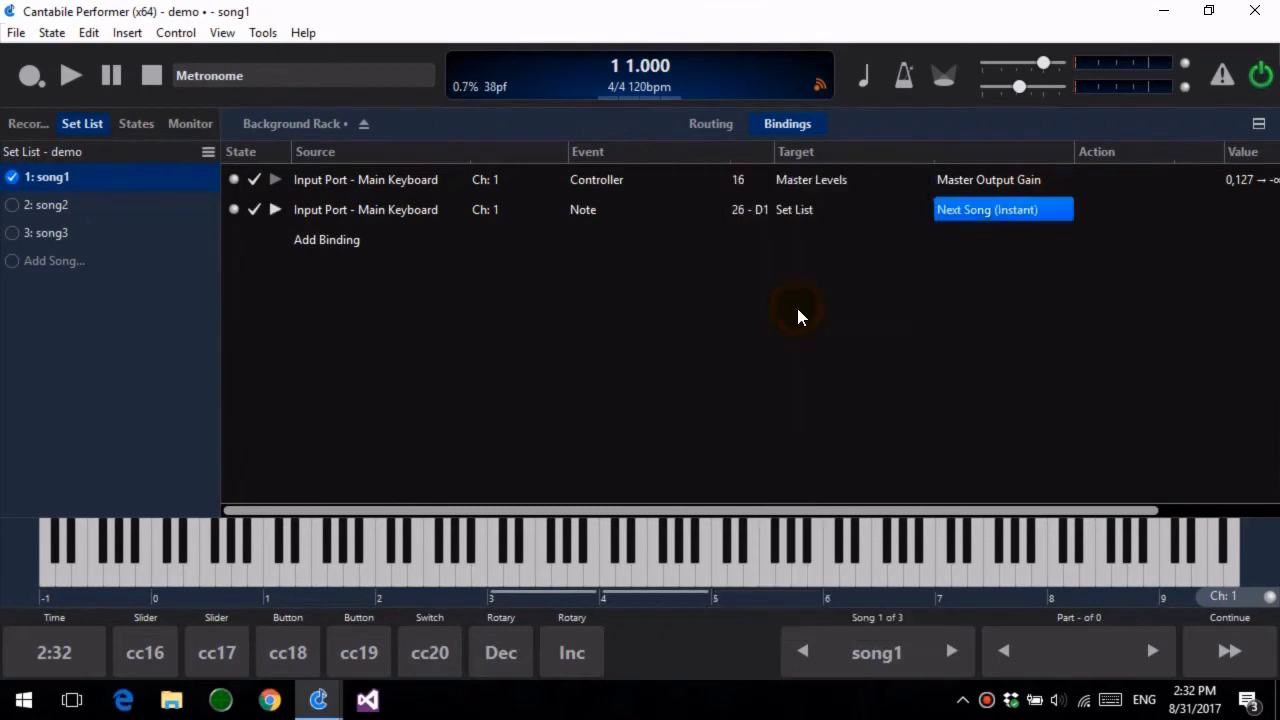
# Learn another background rack binding from note 24 - C1 on the Main Keyboard port, channel 1.
pyautogui.click(340, 241)
pyautogui.click(495, 233)
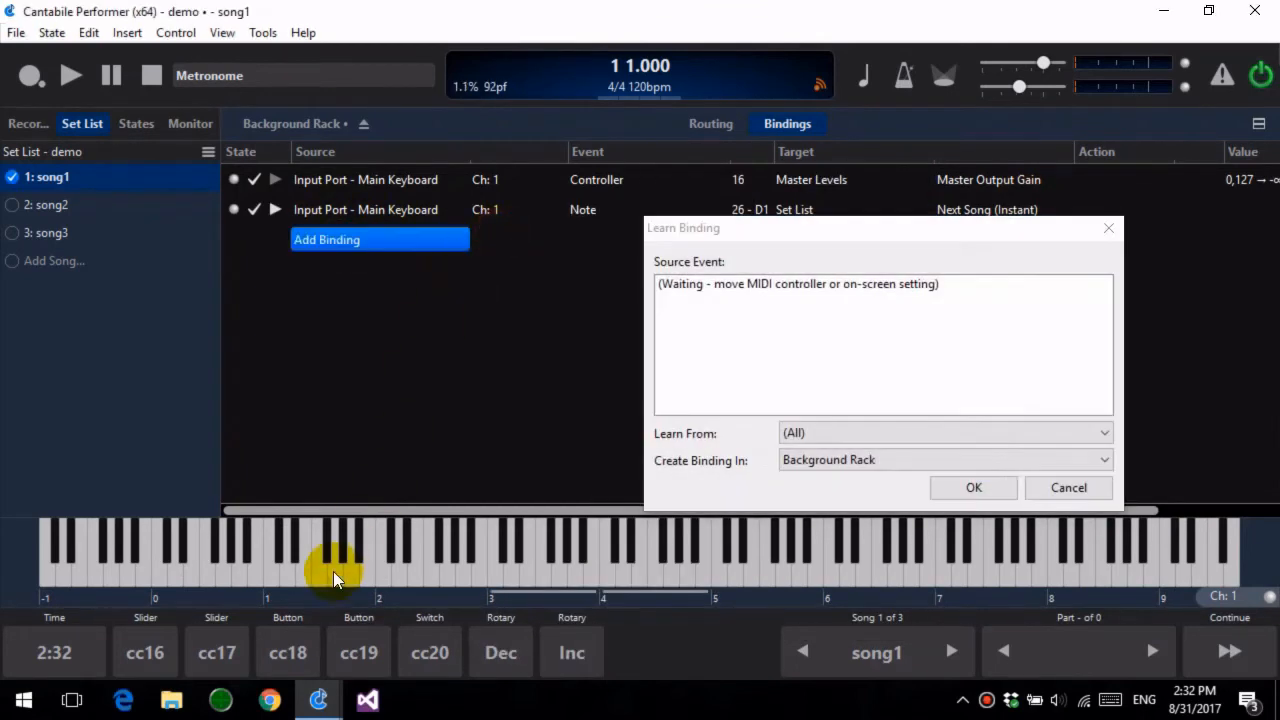
pyautogui.click(267, 580)
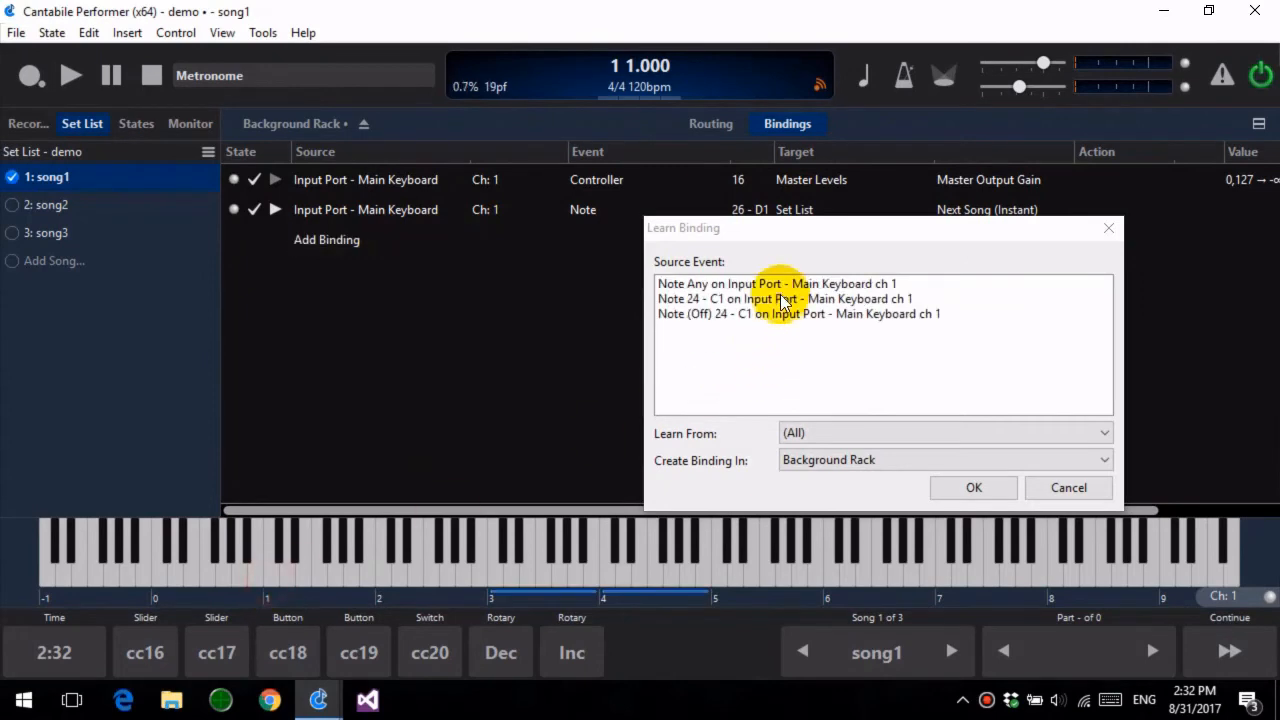
pyautogui.click(850, 298)
pyautogui.click(948, 487)
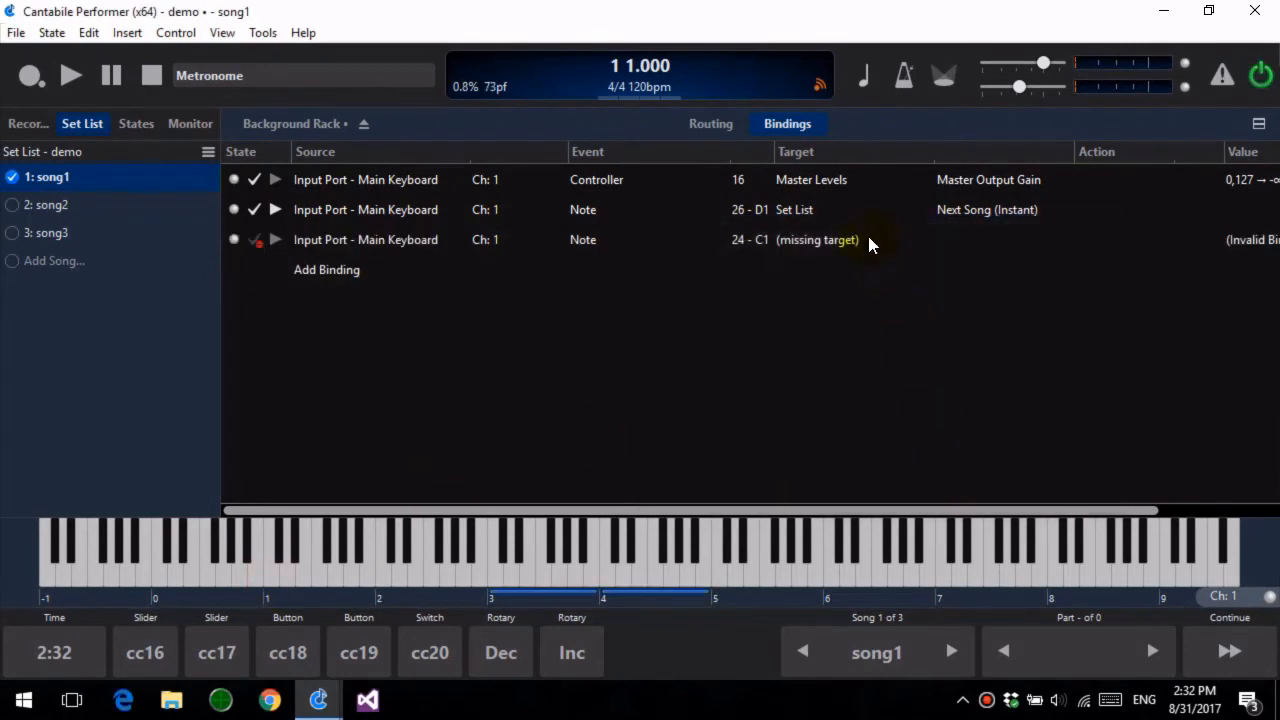
# Target the 24 - C1 note binding at the Set List with the action Previous Song (Instant).
pyautogui.click(866, 238)
pyautogui.click(1008, 627)
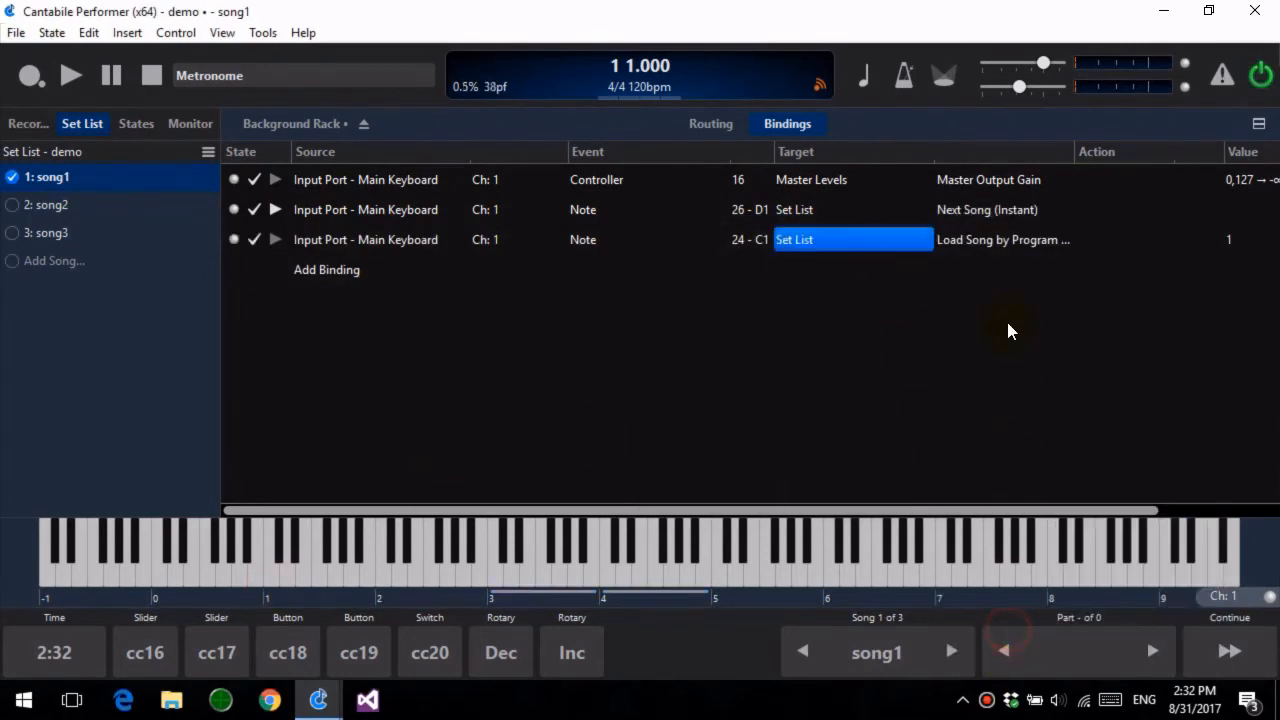
pyautogui.click(1012, 259)
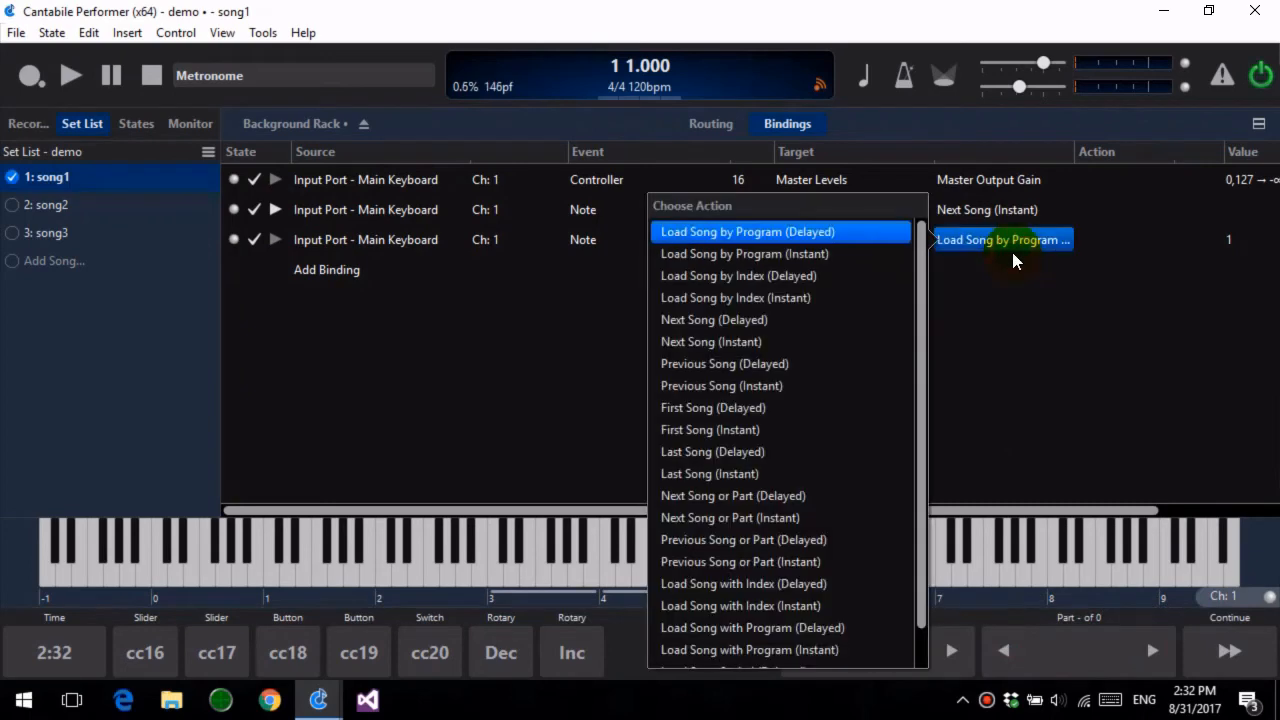
pyautogui.click(782, 385)
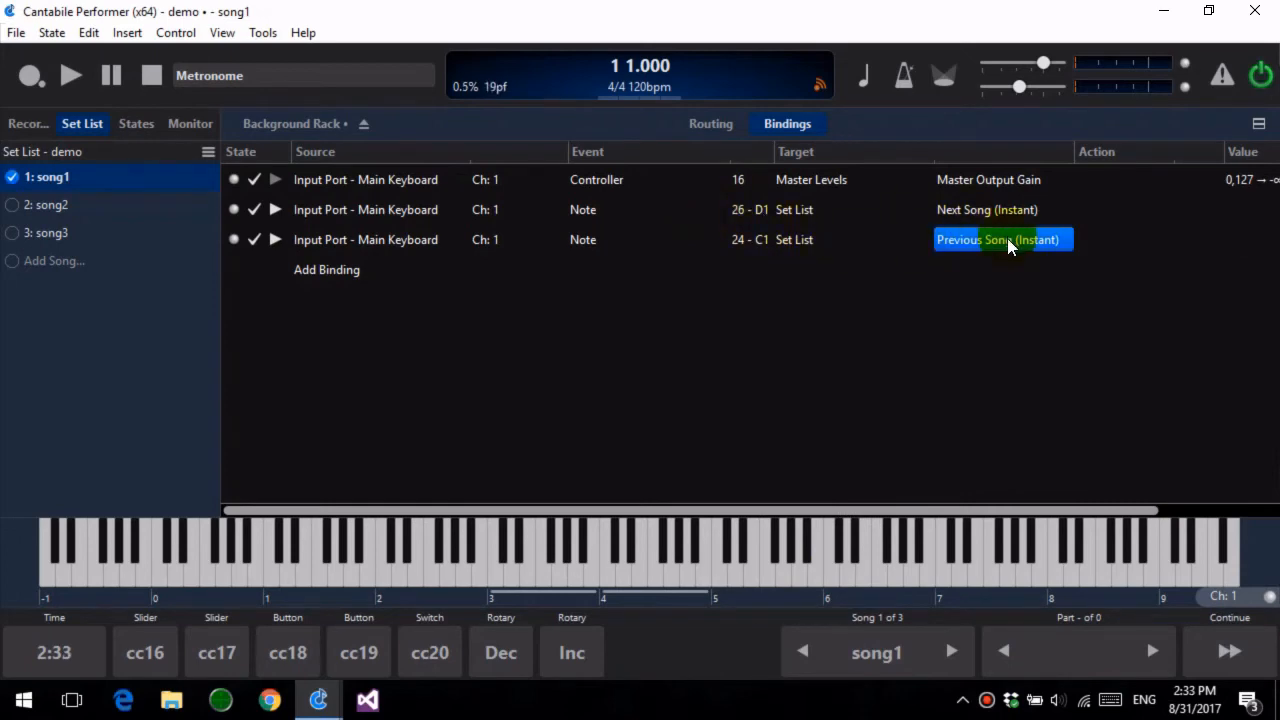
# Save the background rack and close it to return to the song.
pyautogui.click(16, 32)
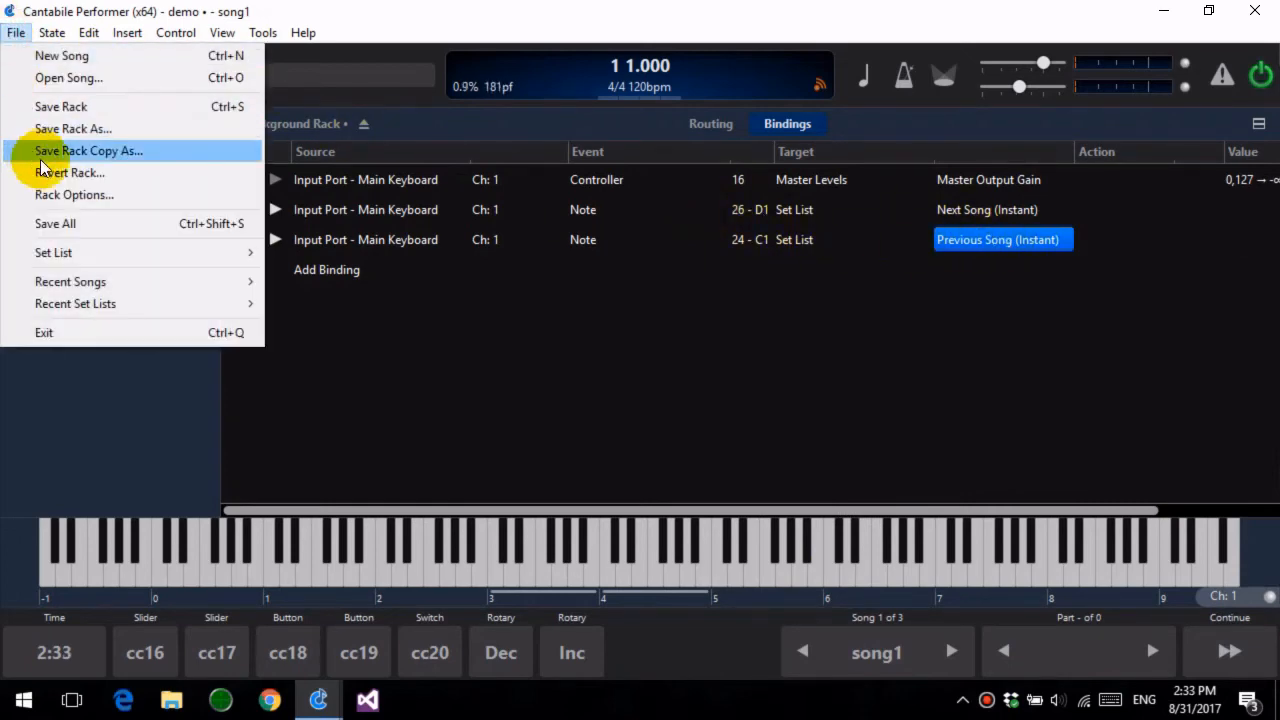
pyautogui.click(93, 107)
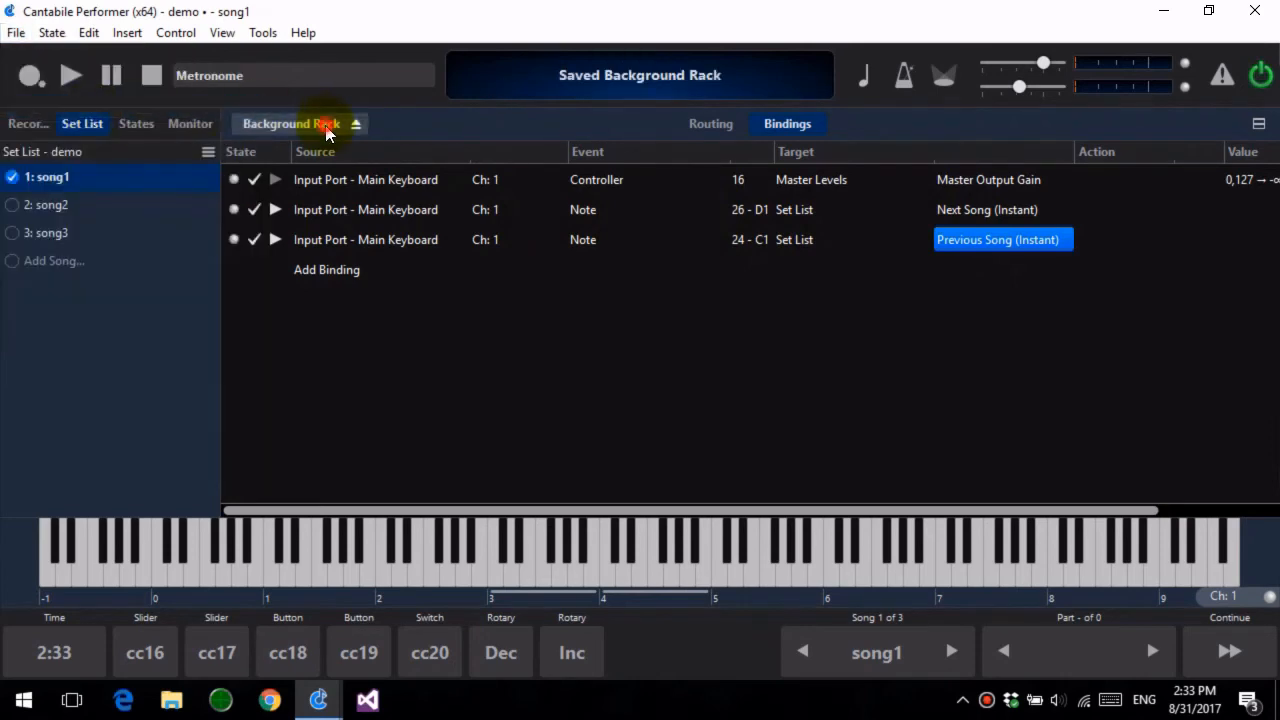
pyautogui.click(300, 123)
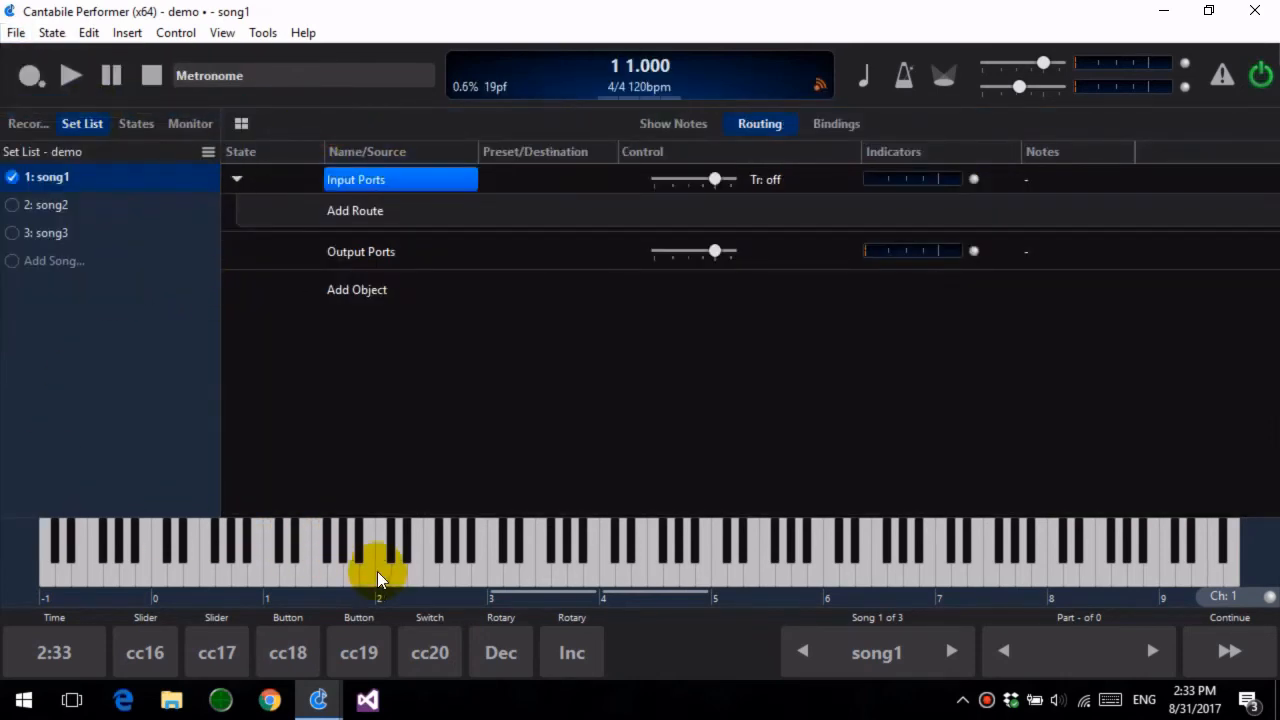
# Test stepping forward and back through the set list by playing notes D1 and C1 on the onscreen keyboard.
pyautogui.click(283, 578)
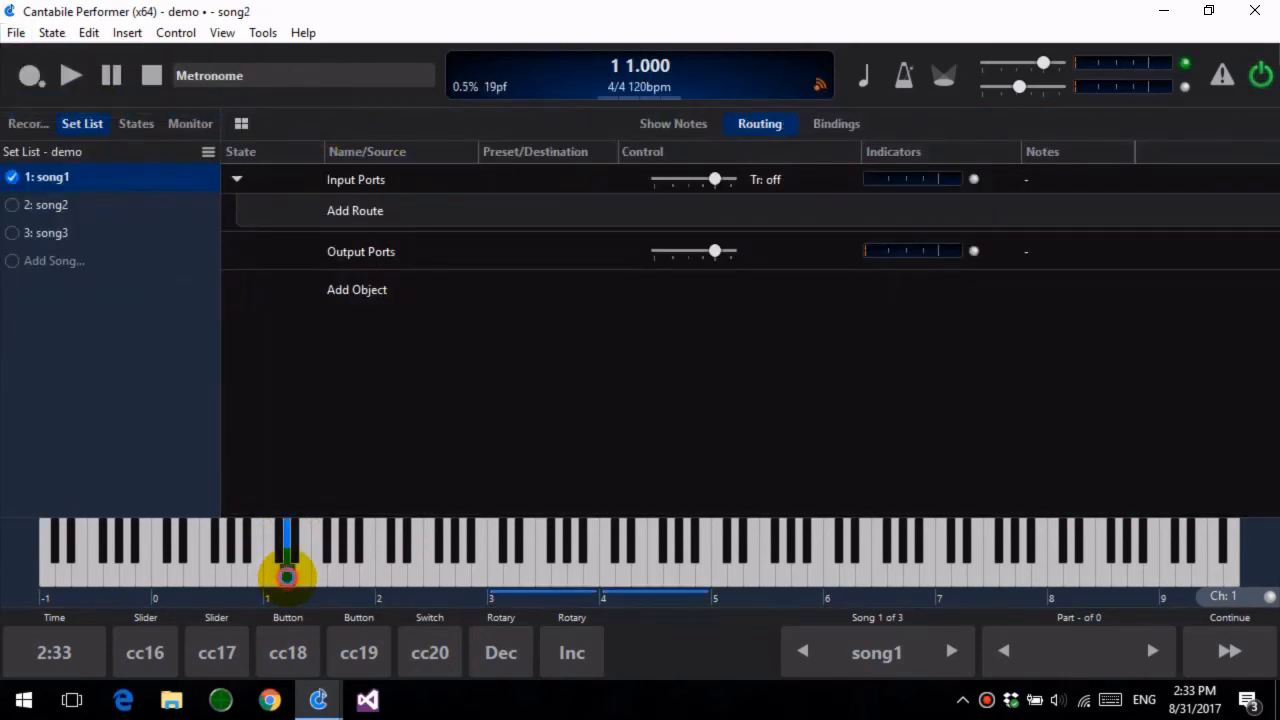
pyautogui.click(283, 577)
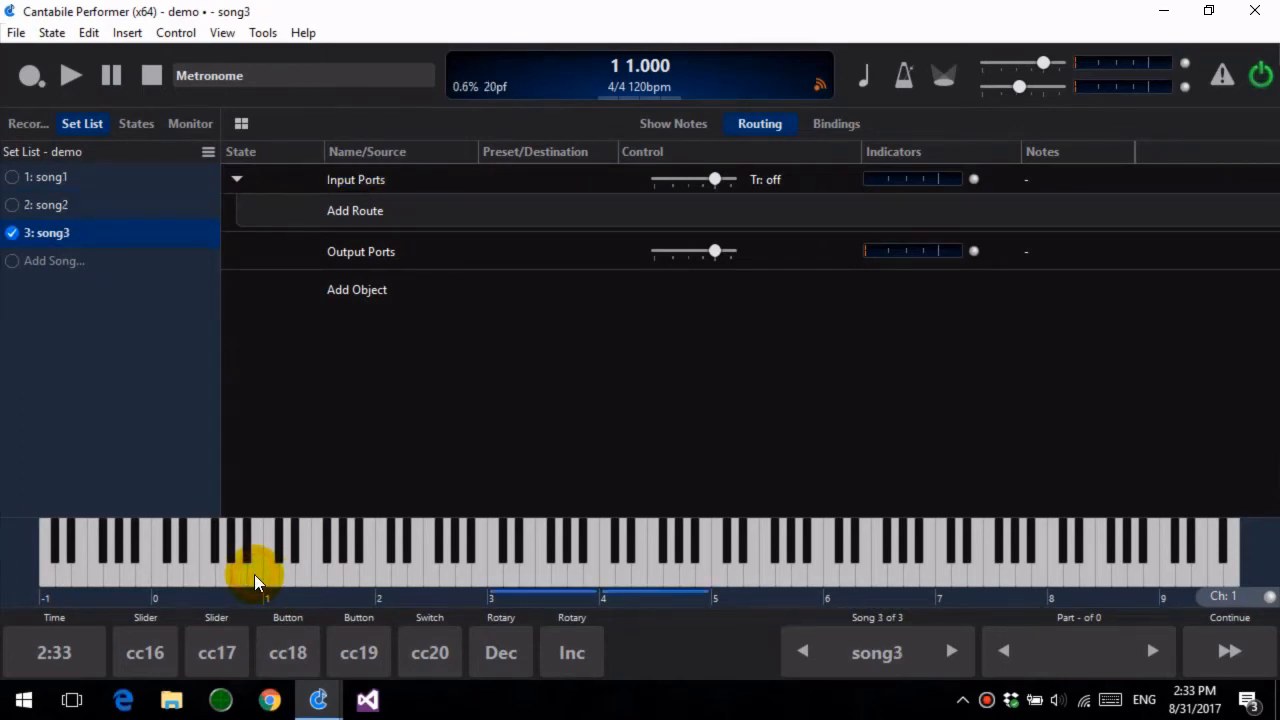
pyautogui.click(262, 578)
pyautogui.click(271, 578)
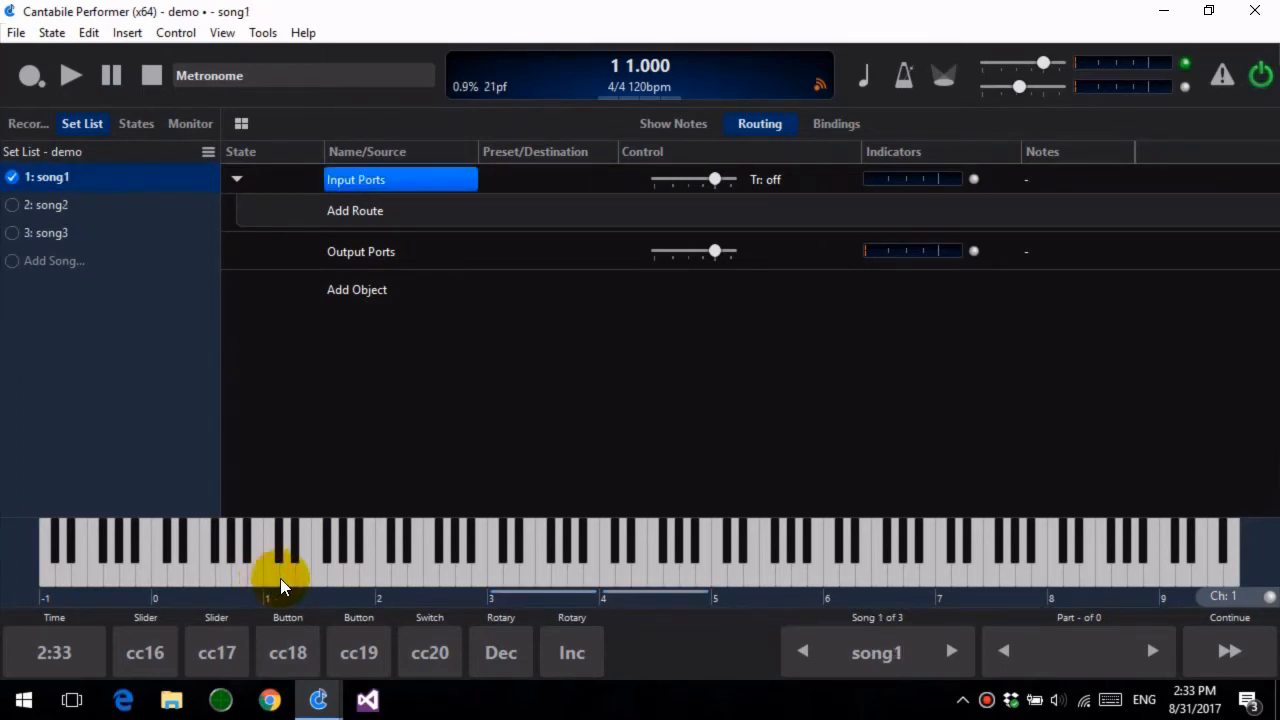
pyautogui.click(286, 578)
pyautogui.click(283, 578)
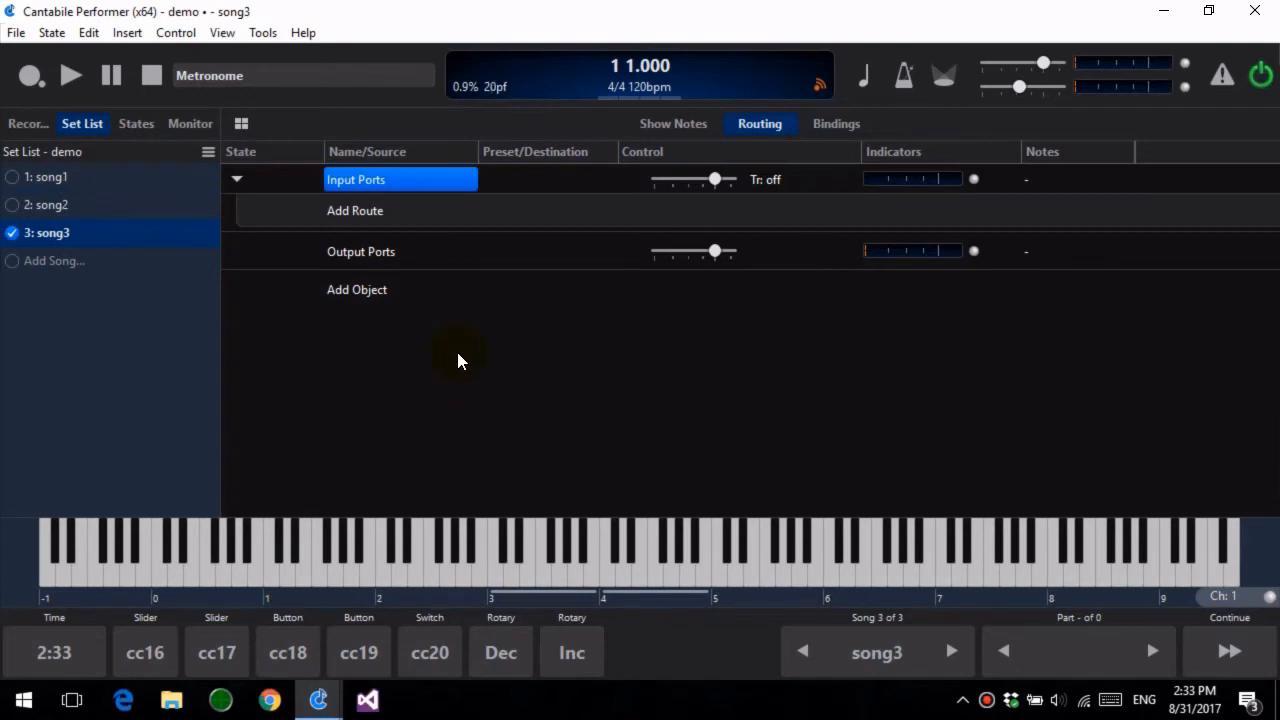
pyautogui.click(272, 570)
pyautogui.click(272, 573)
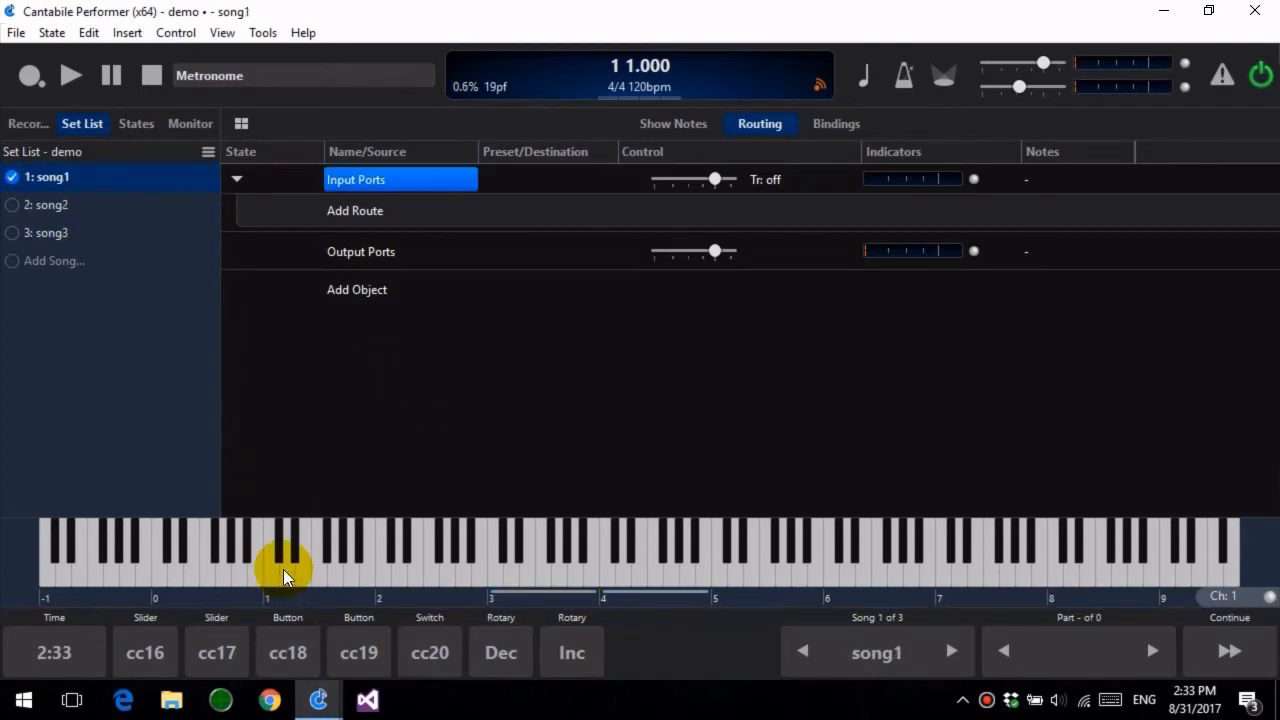
# Add the mdaPiano plugin to song1 and save all files.
pyautogui.click(416, 297)
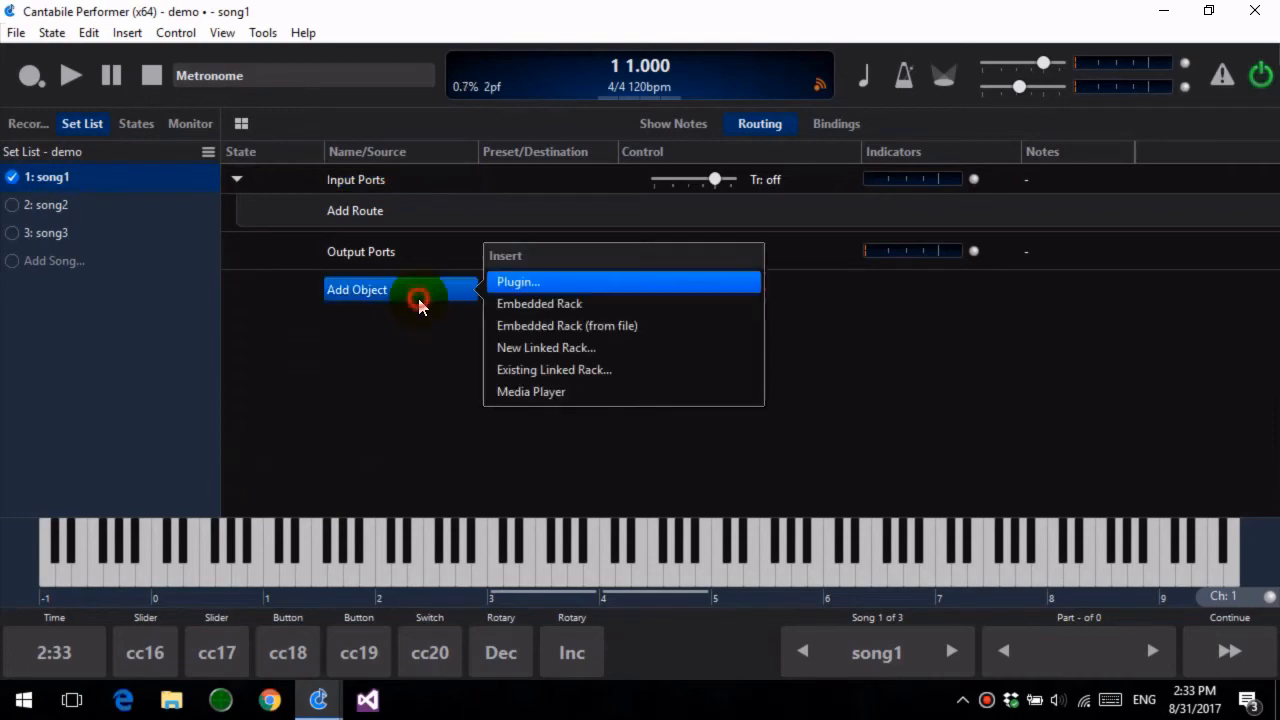
pyautogui.click(570, 278)
pyautogui.write('mdap')
pyautogui.press('Return')
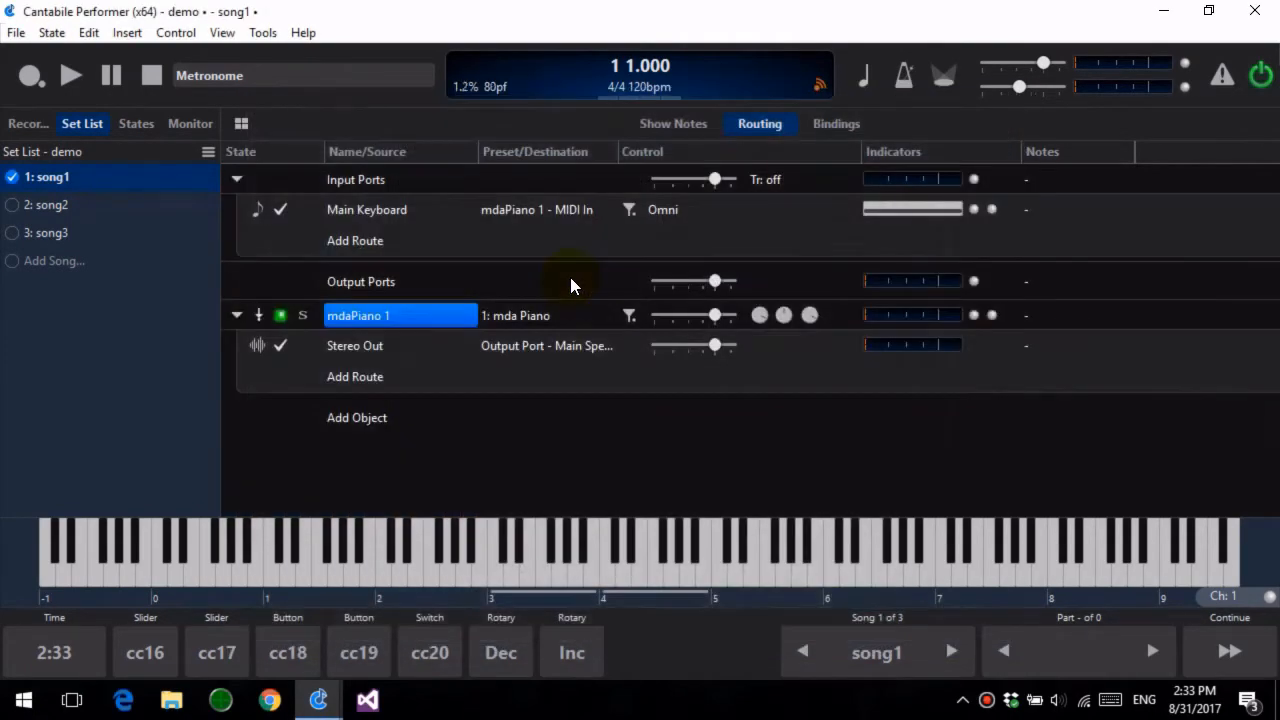
pyautogui.click(270, 572)
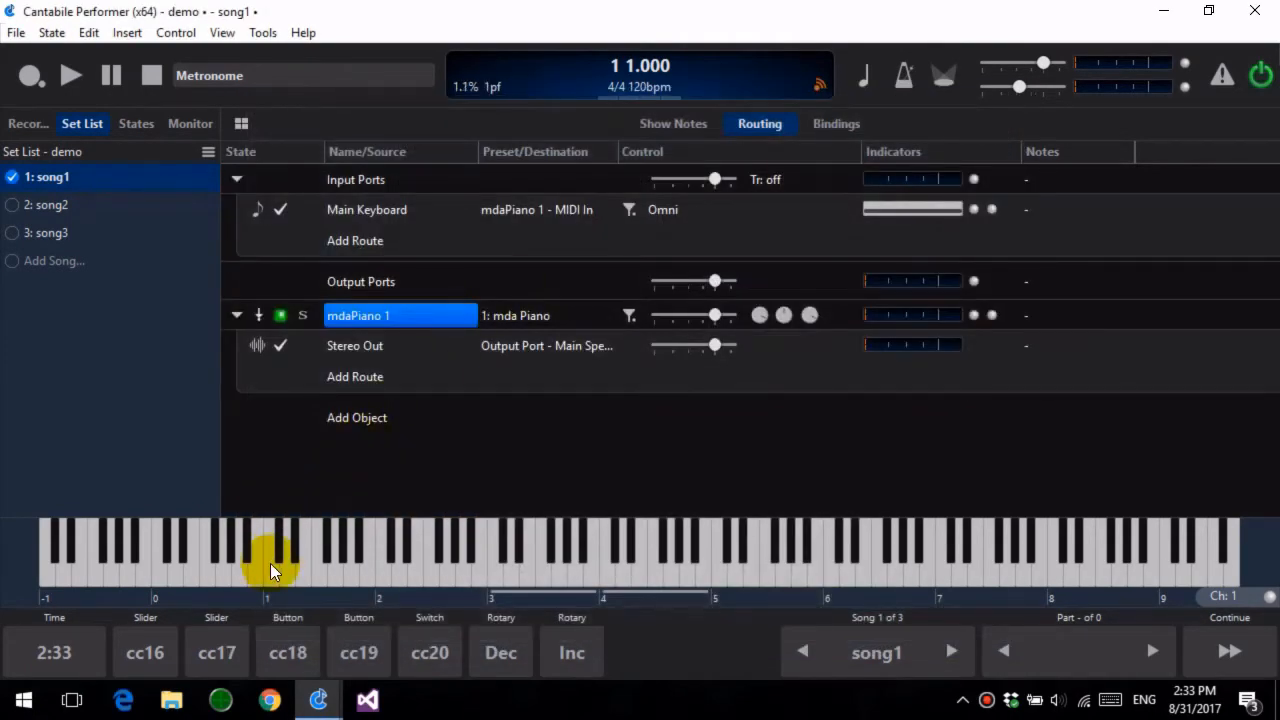
pyautogui.click(16, 32)
pyautogui.click(84, 224)
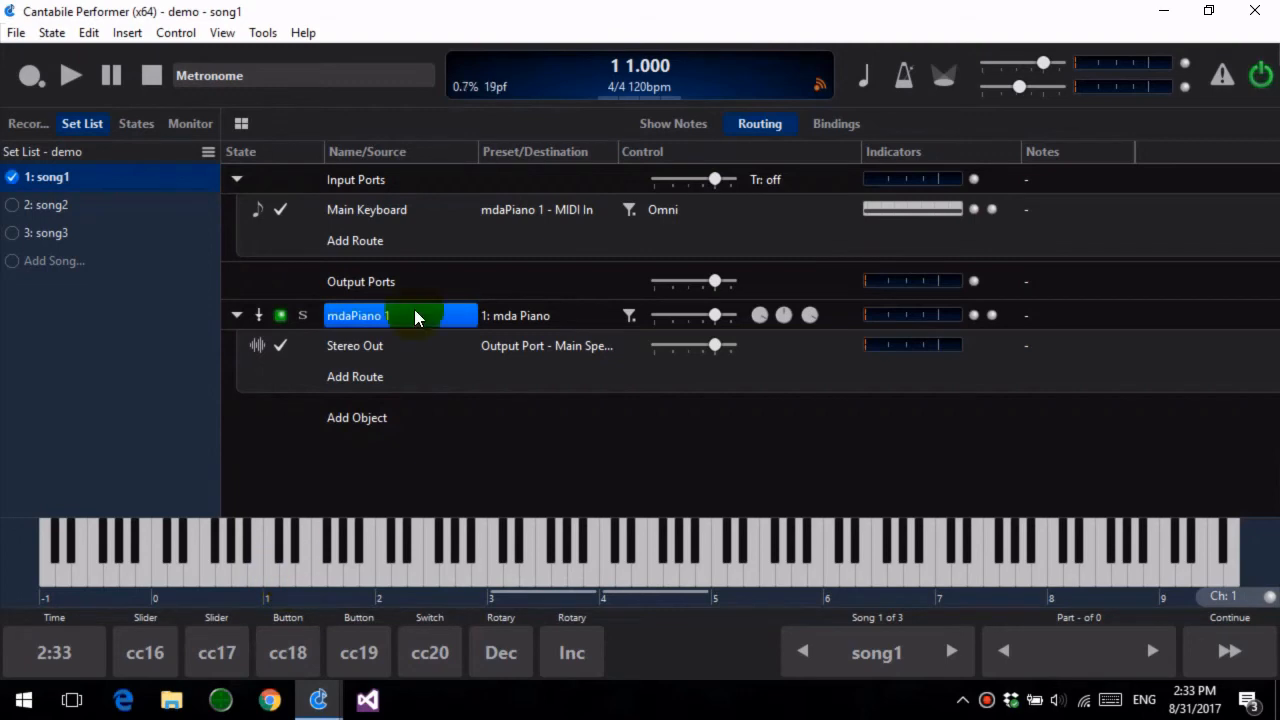
# Play D1 and C1 again to test whether the song-switching notes also trigger the piano in song1.
pyautogui.click(285, 577)
pyautogui.click(270, 577)
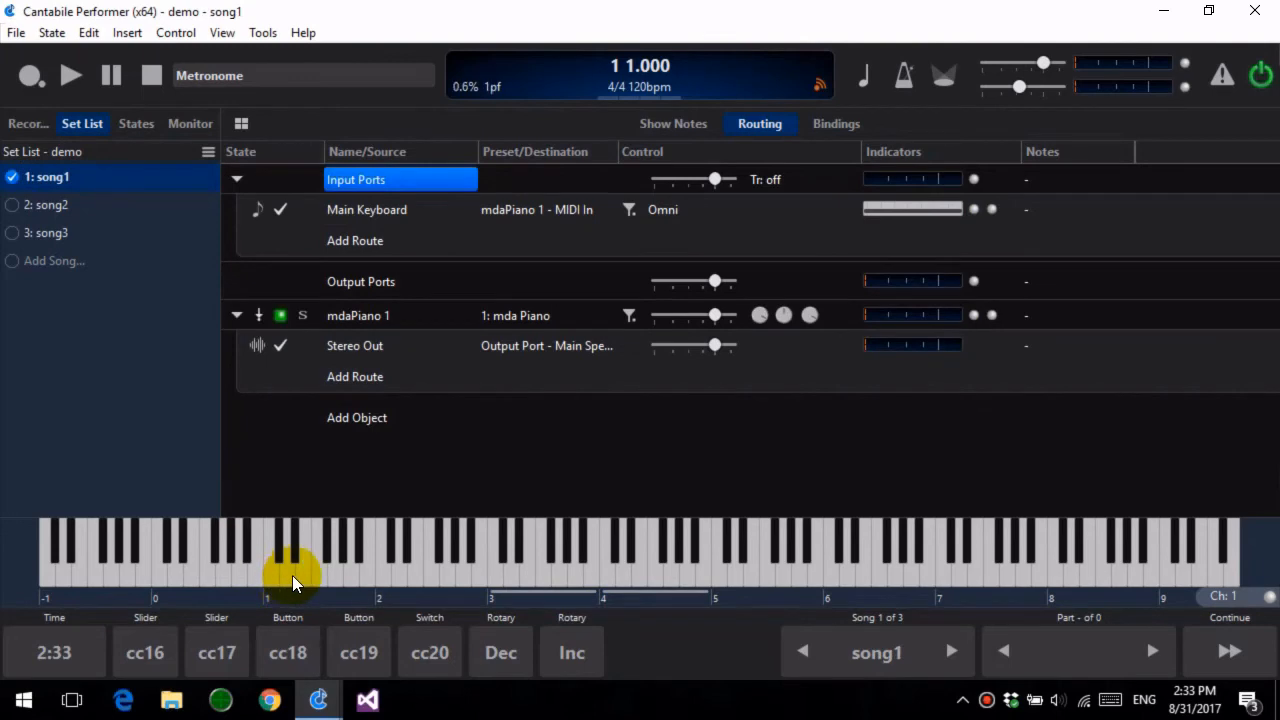
pyautogui.click(290, 575)
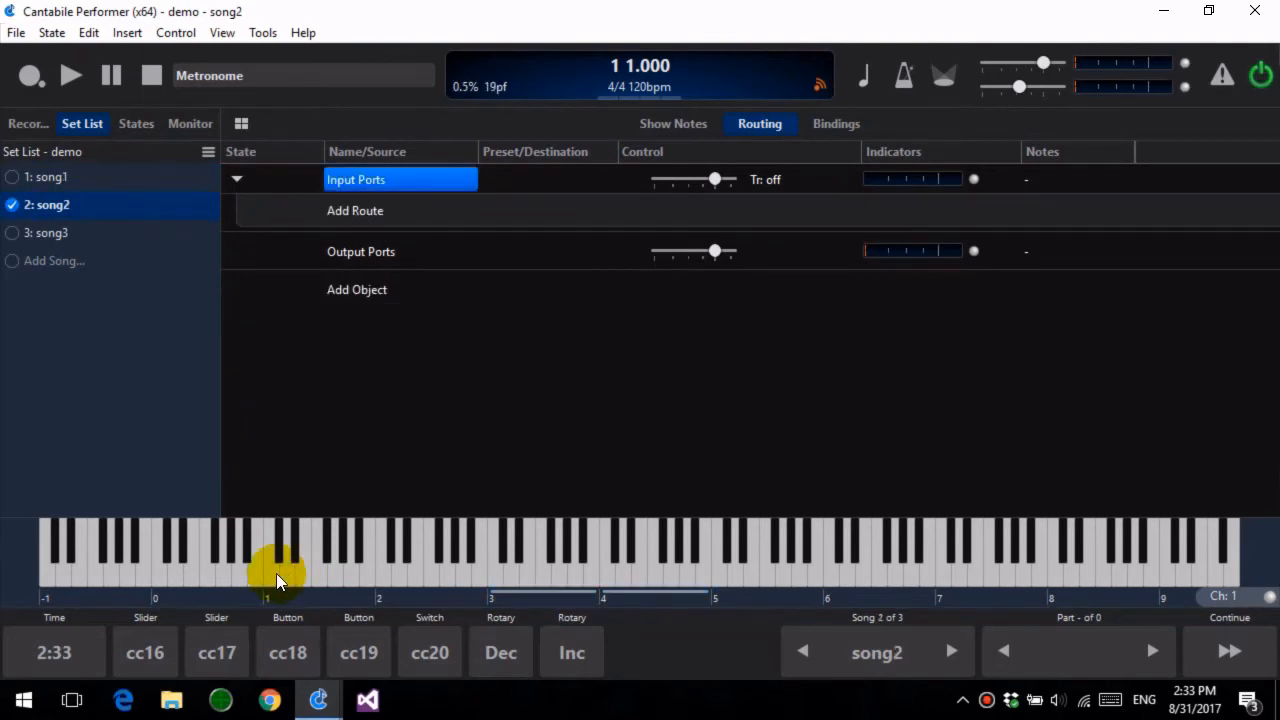
pyautogui.click(276, 573)
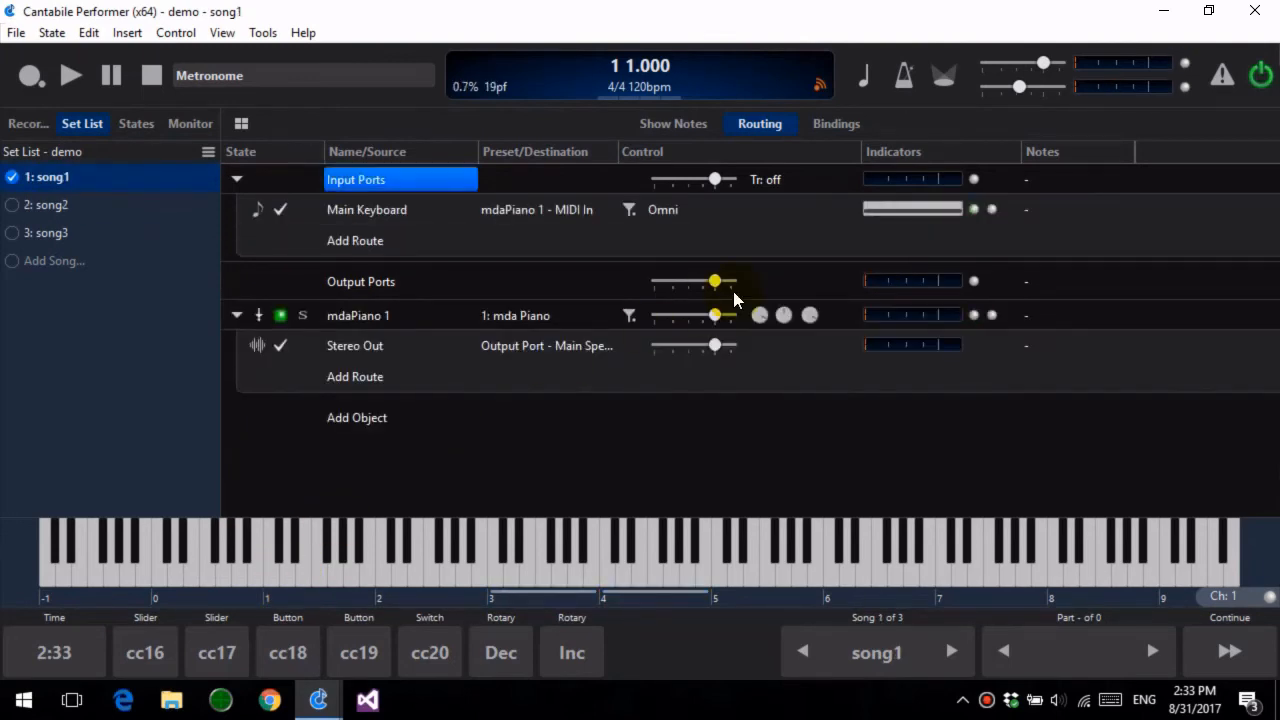
pyautogui.click(1038, 648)
pyautogui.click(289, 580)
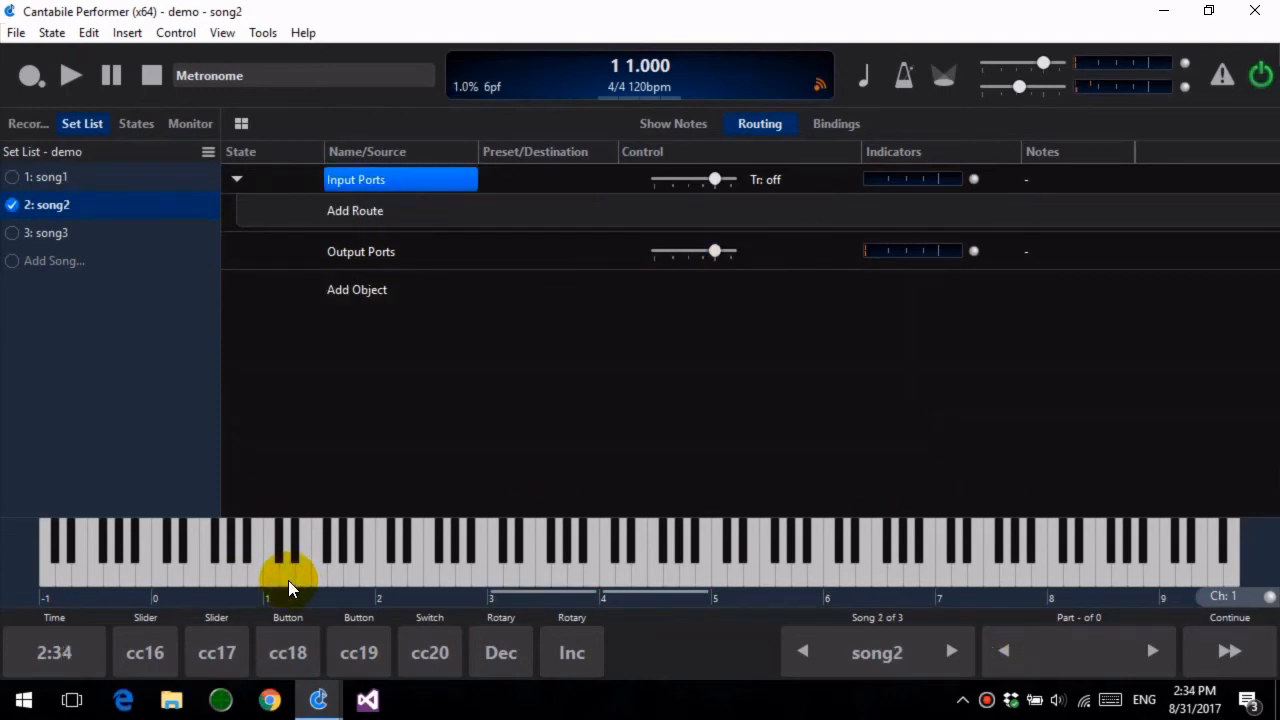
pyautogui.click(274, 572)
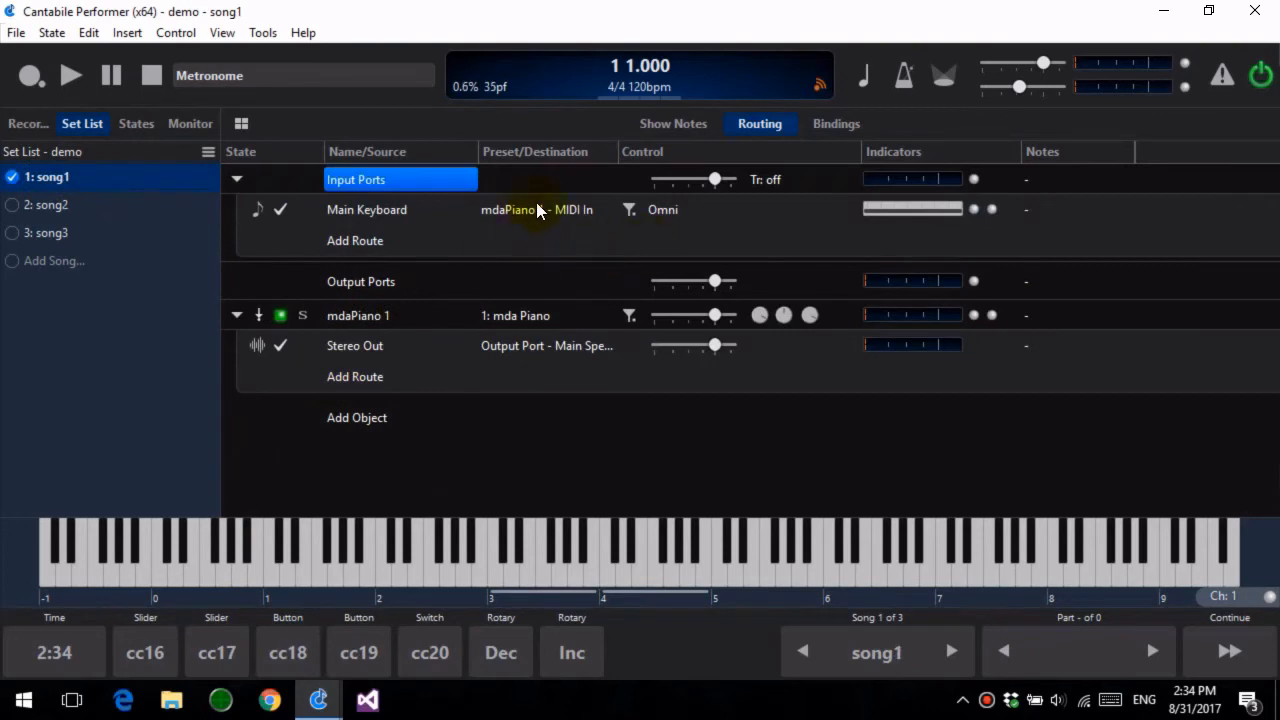
# Reopen the background rack and set the routing mode of the Next Song (Instant) binding to Suppress.
pyautogui.click(222, 33)
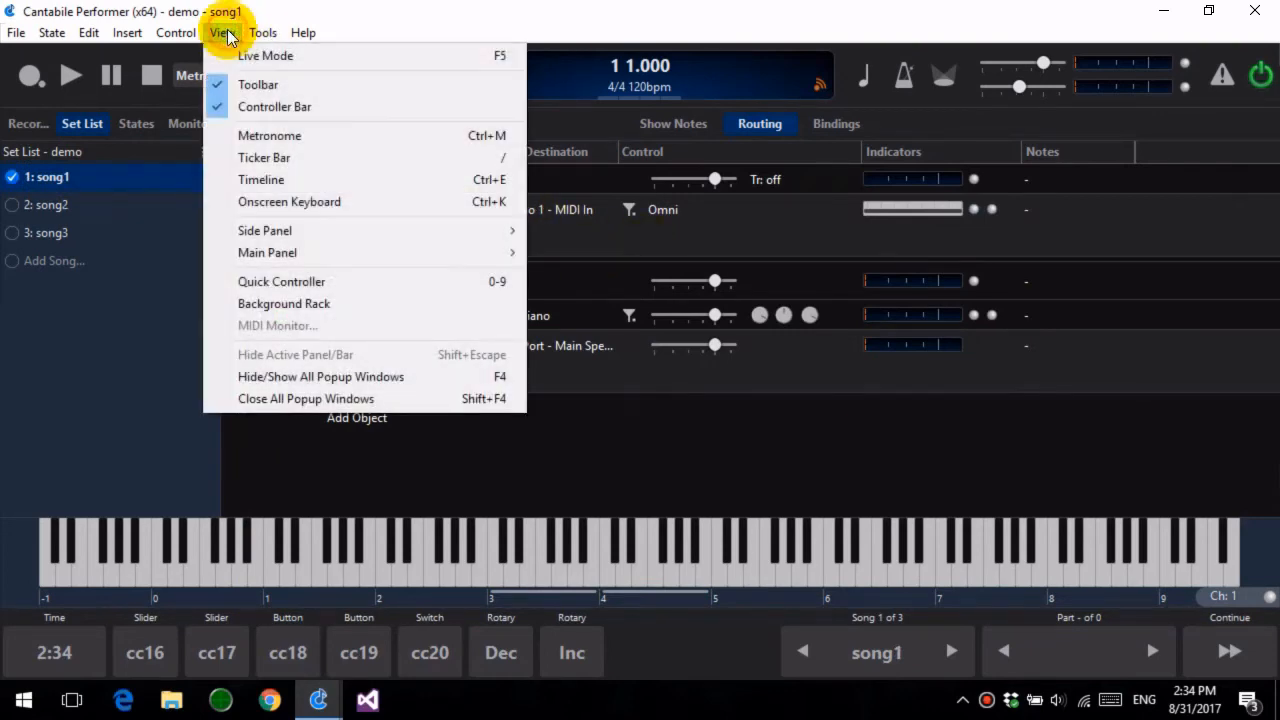
pyautogui.click(320, 306)
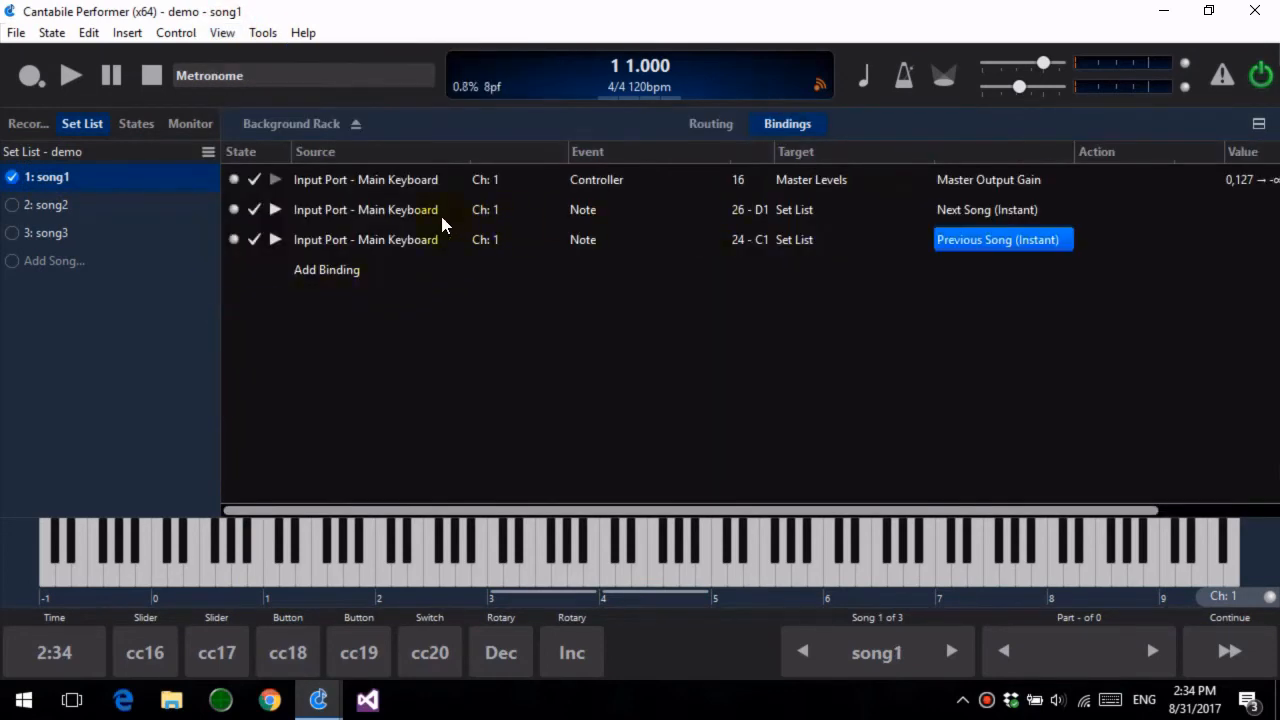
pyautogui.click(402, 208)
pyautogui.rightClick(402, 202)
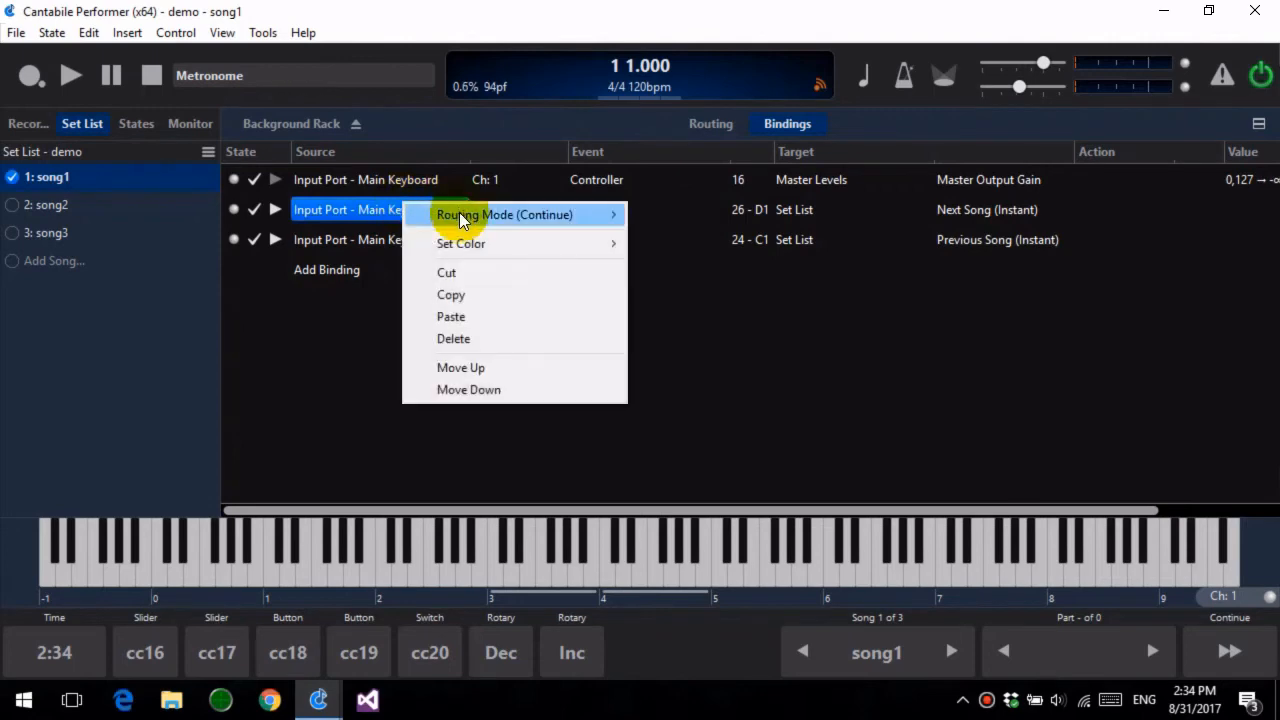
pyautogui.moveTo(461, 215)
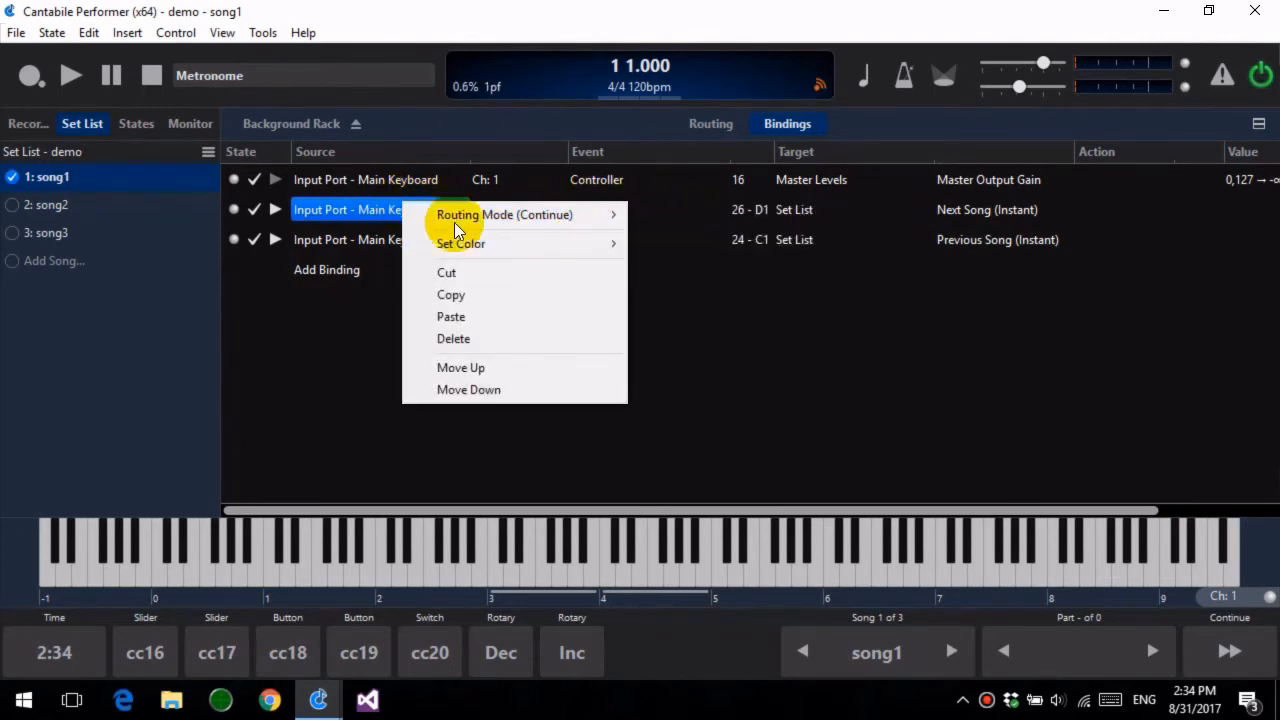
pyautogui.click(298, 215)
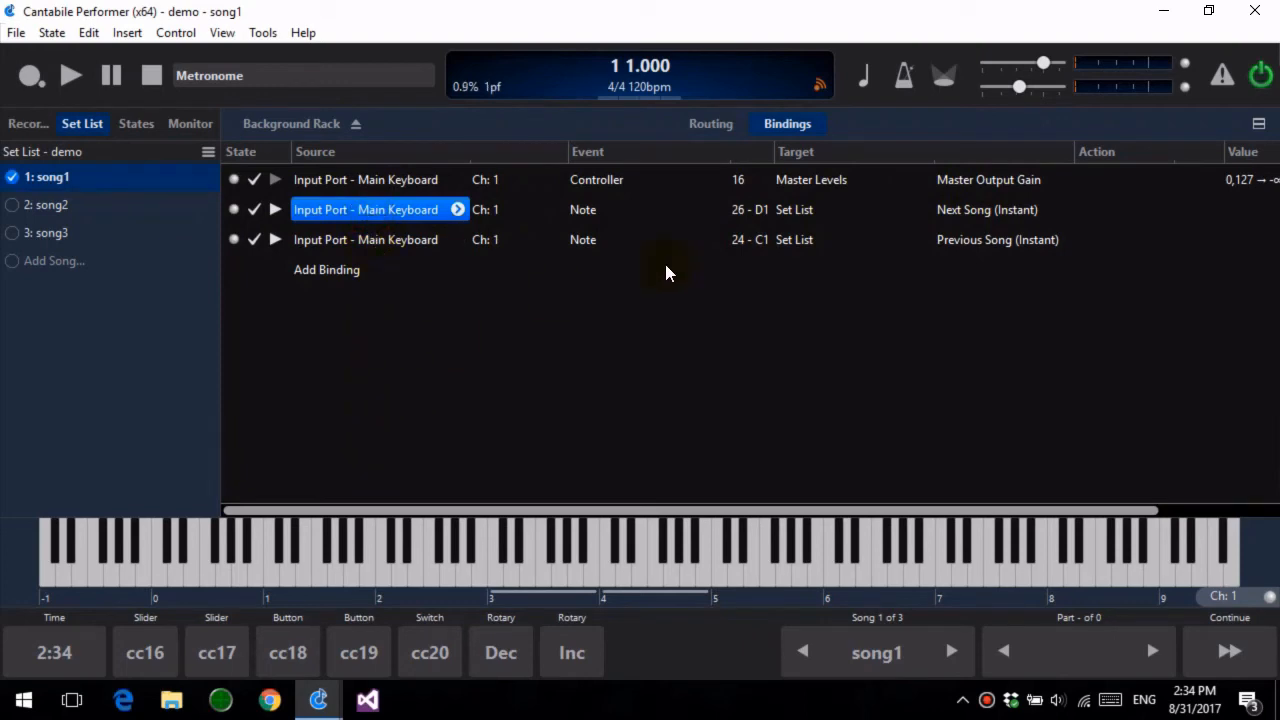
pyautogui.rightClick(413, 204)
pyautogui.moveTo(445, 216)
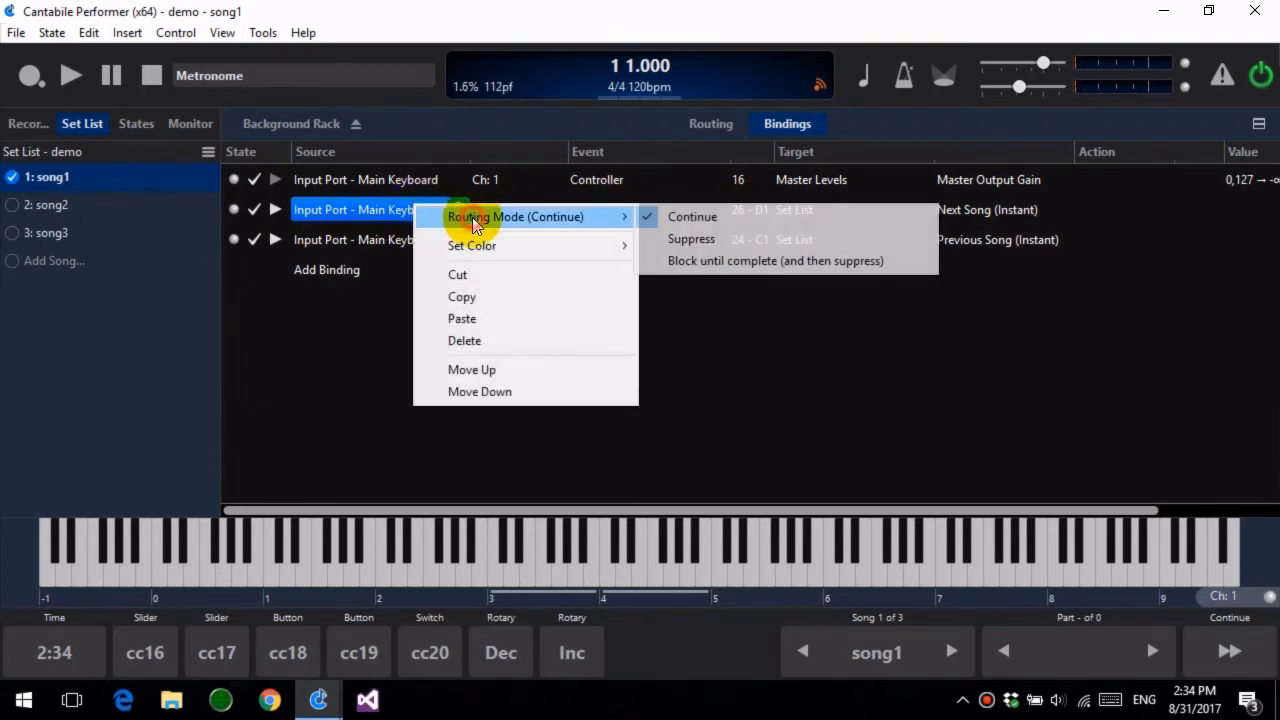
pyautogui.click(765, 240)
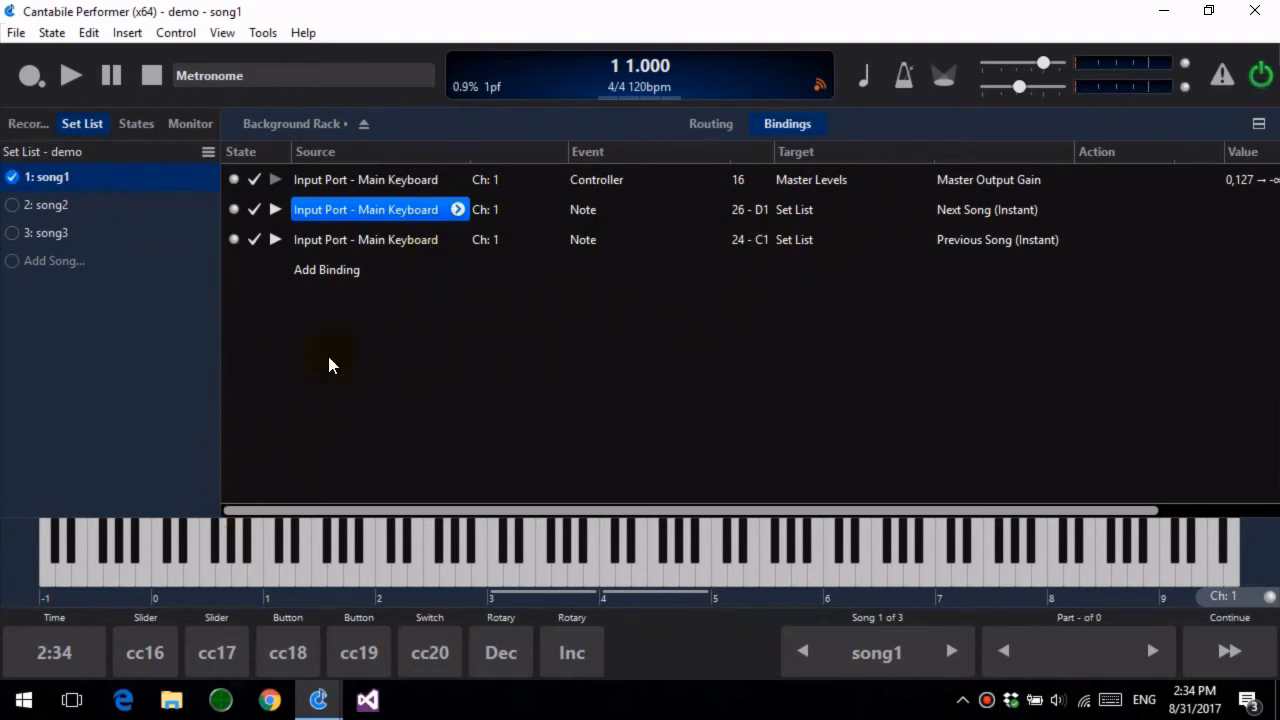
# Set the routing mode of the Previous Song (Instant) binding to Suppress and check the mode on both note bindings.
pyautogui.rightClick(418, 240)
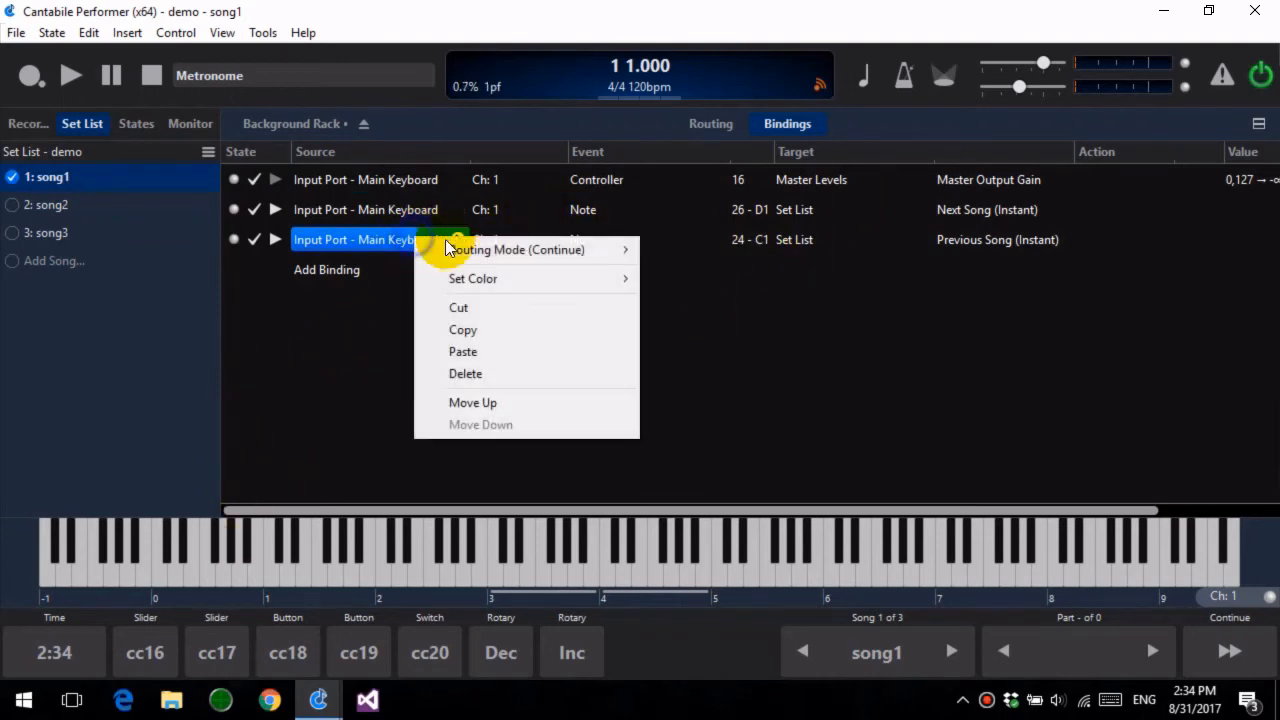
pyautogui.moveTo(491, 255)
pyautogui.click(694, 268)
pyautogui.click(697, 264)
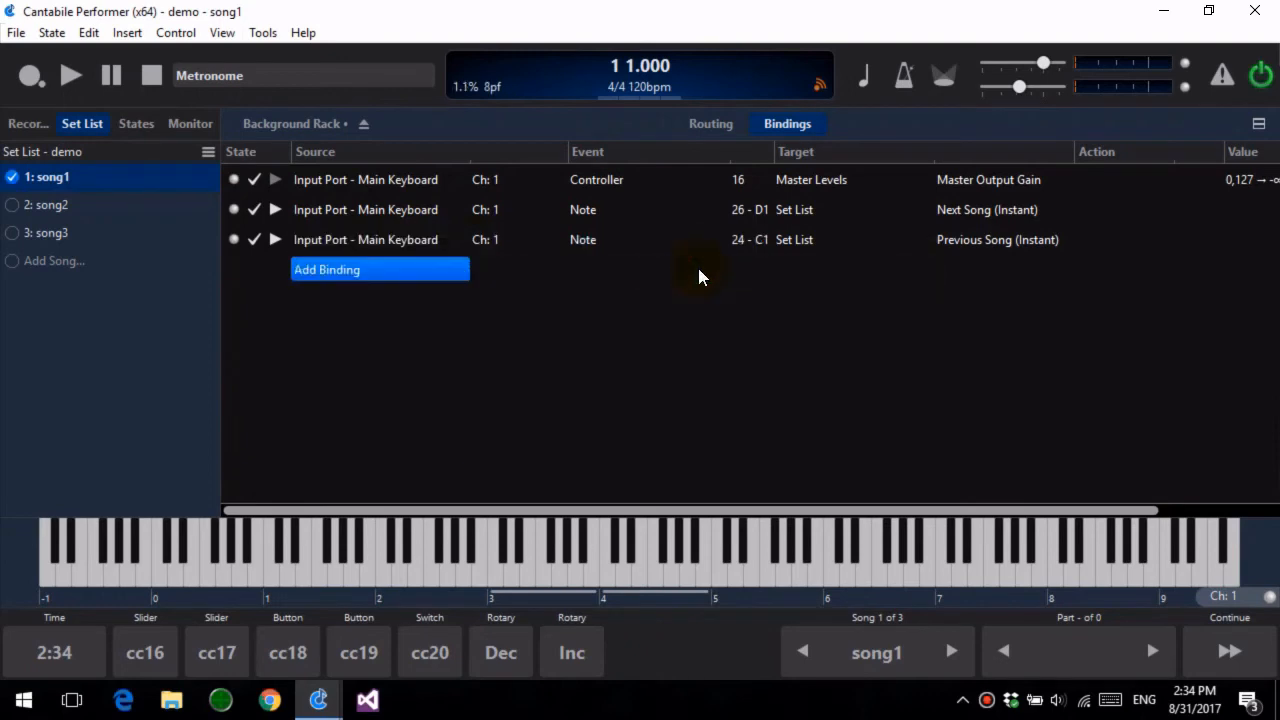
pyautogui.click(390, 215)
pyautogui.rightClick(389, 213)
pyautogui.rightClick(360, 240)
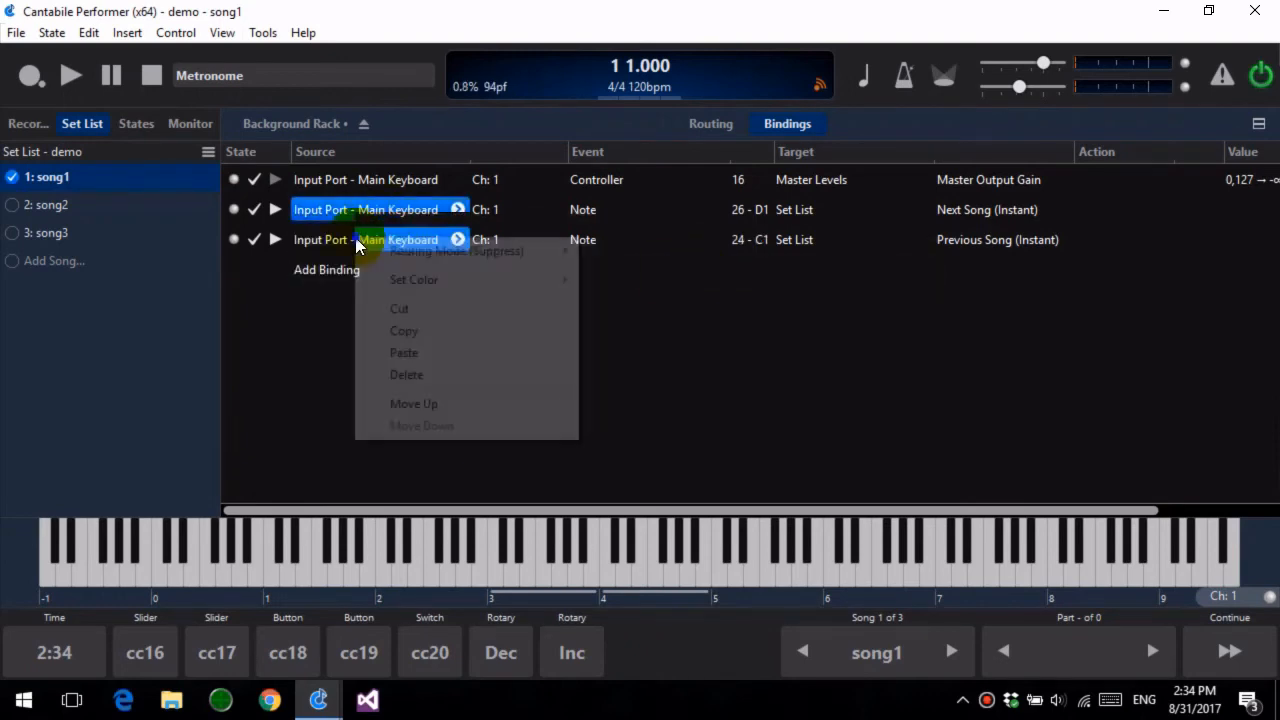
# Return to song1 and play D1 and C1 twice each to test song switching with both notes set to suppress.
pyautogui.click(318, 306)
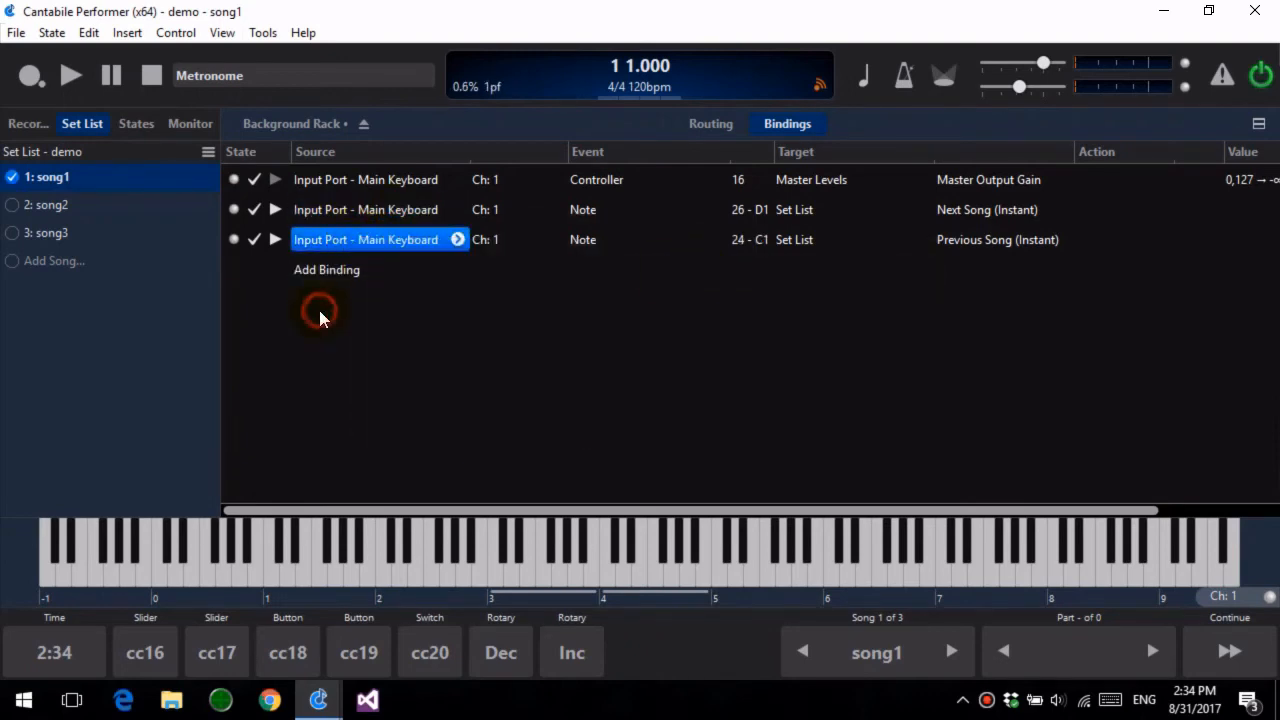
pyautogui.click(317, 126)
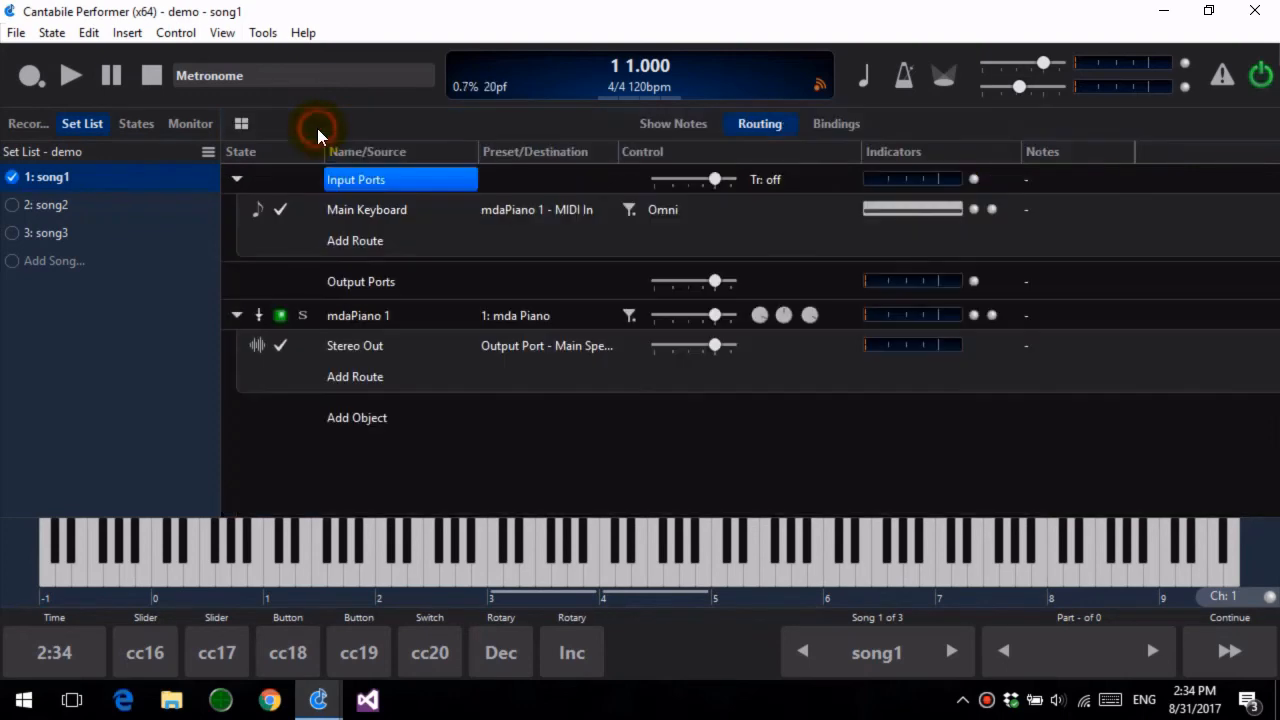
pyautogui.click(286, 580)
pyautogui.click(286, 580)
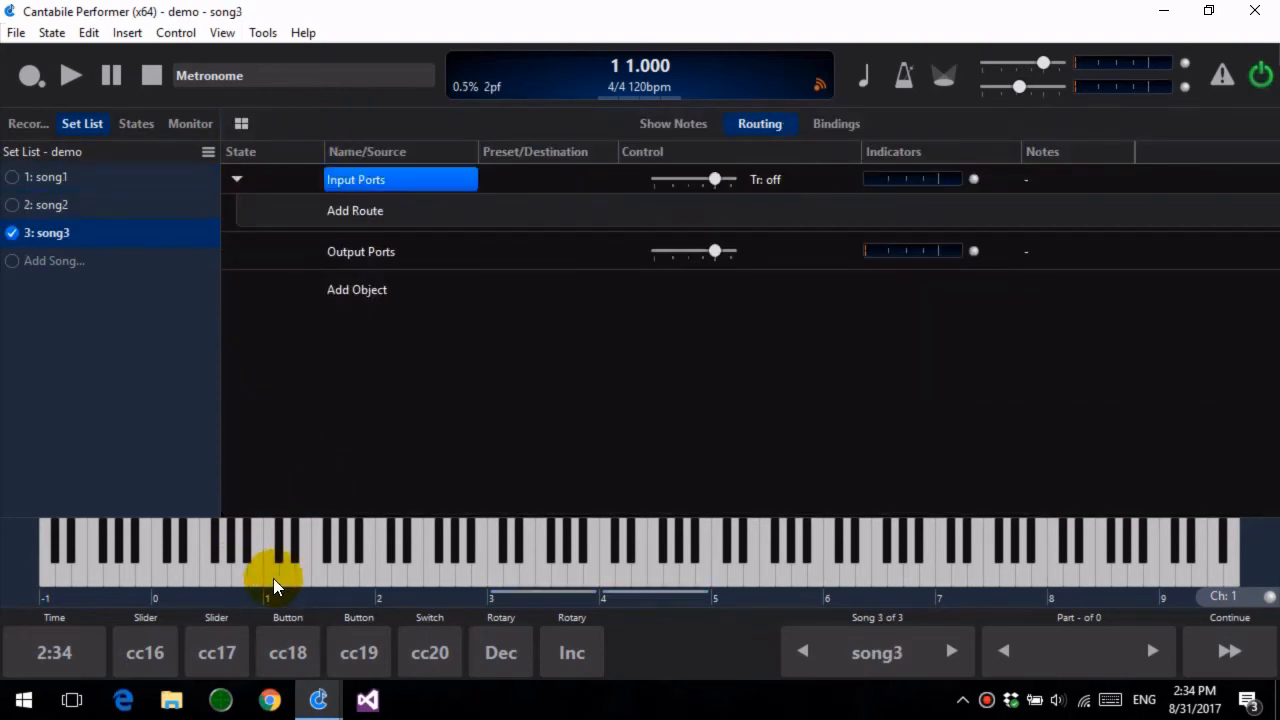
pyautogui.click(270, 578)
pyautogui.click(268, 578)
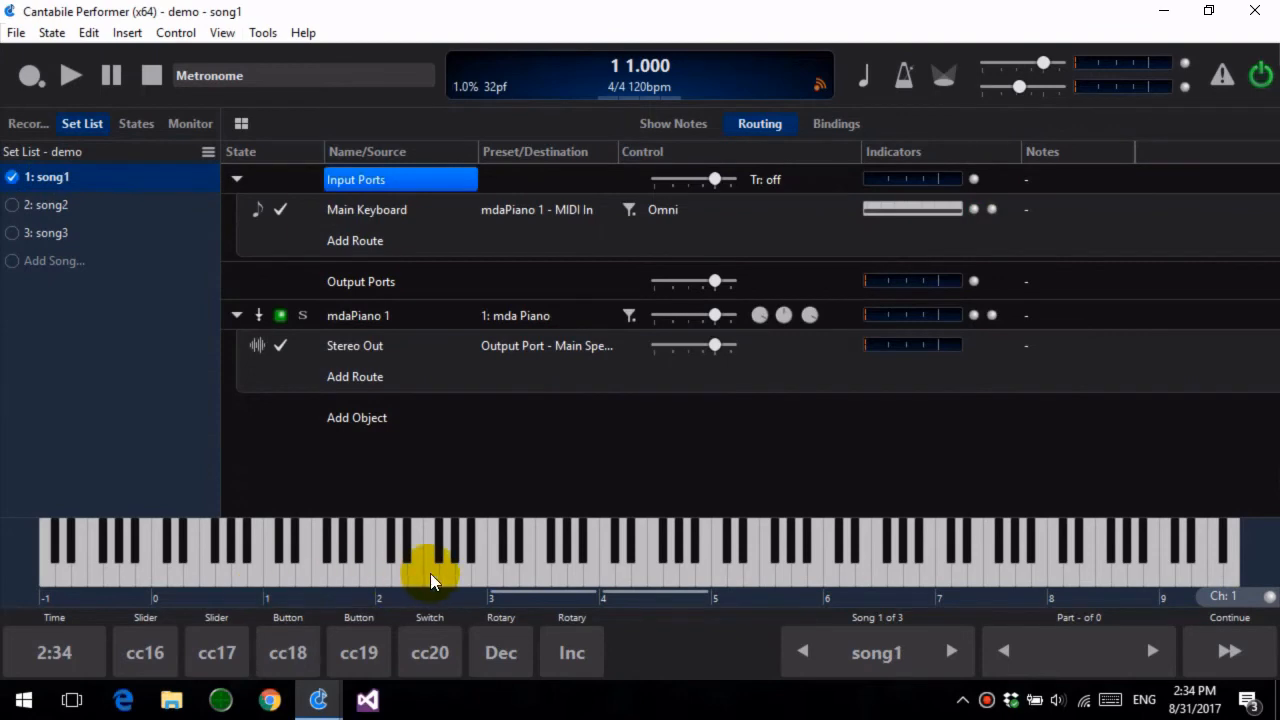
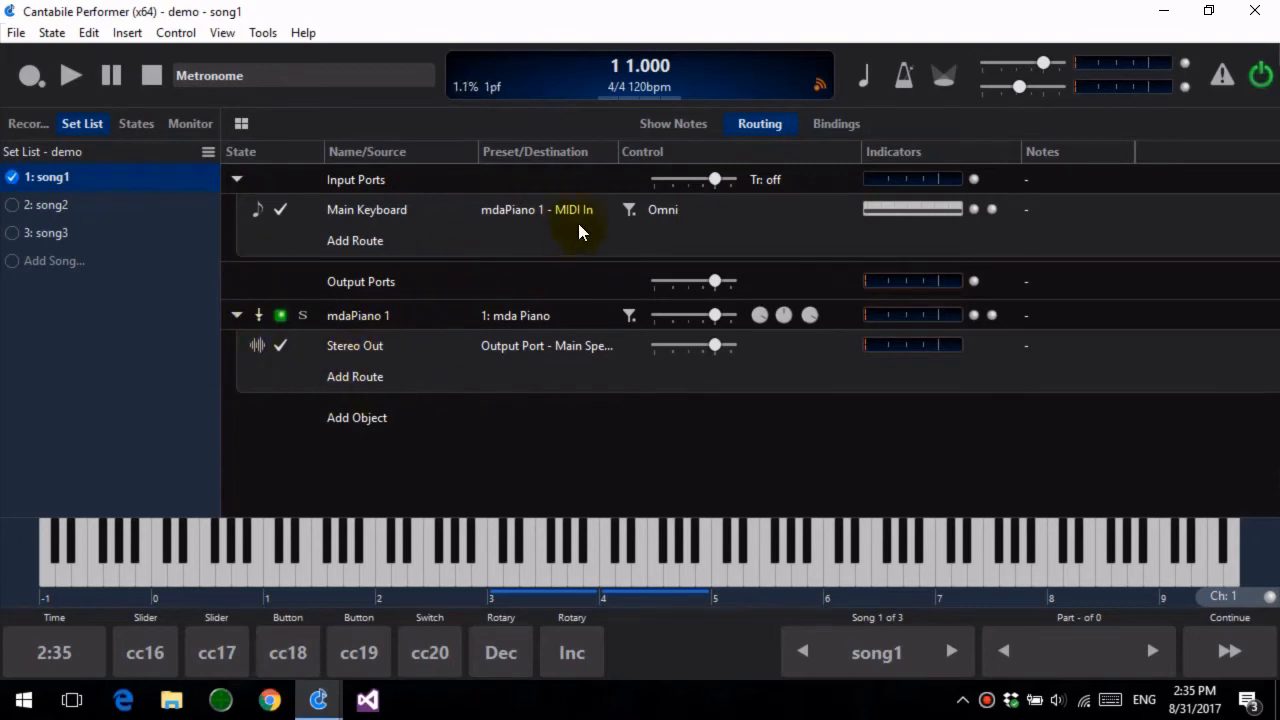
# Add a binding to song1 with Song as the source and On Load as the trigger.
pyautogui.click(839, 126)
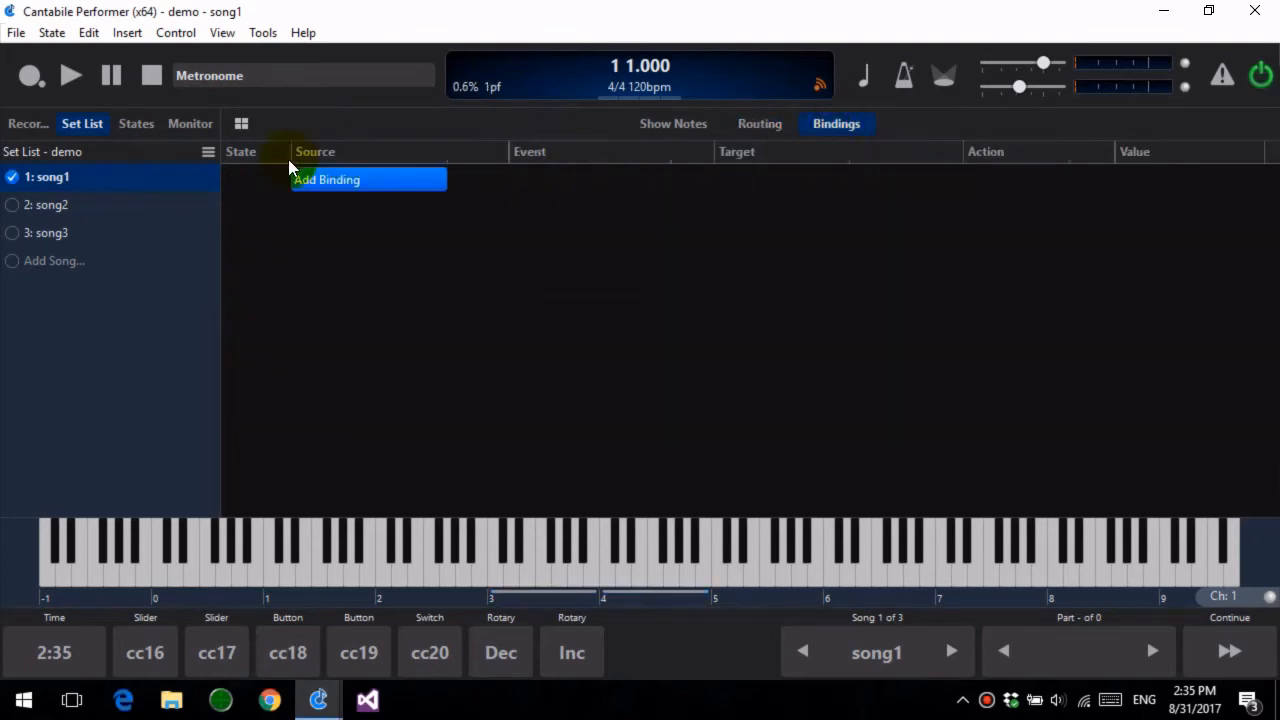
pyautogui.click(366, 186)
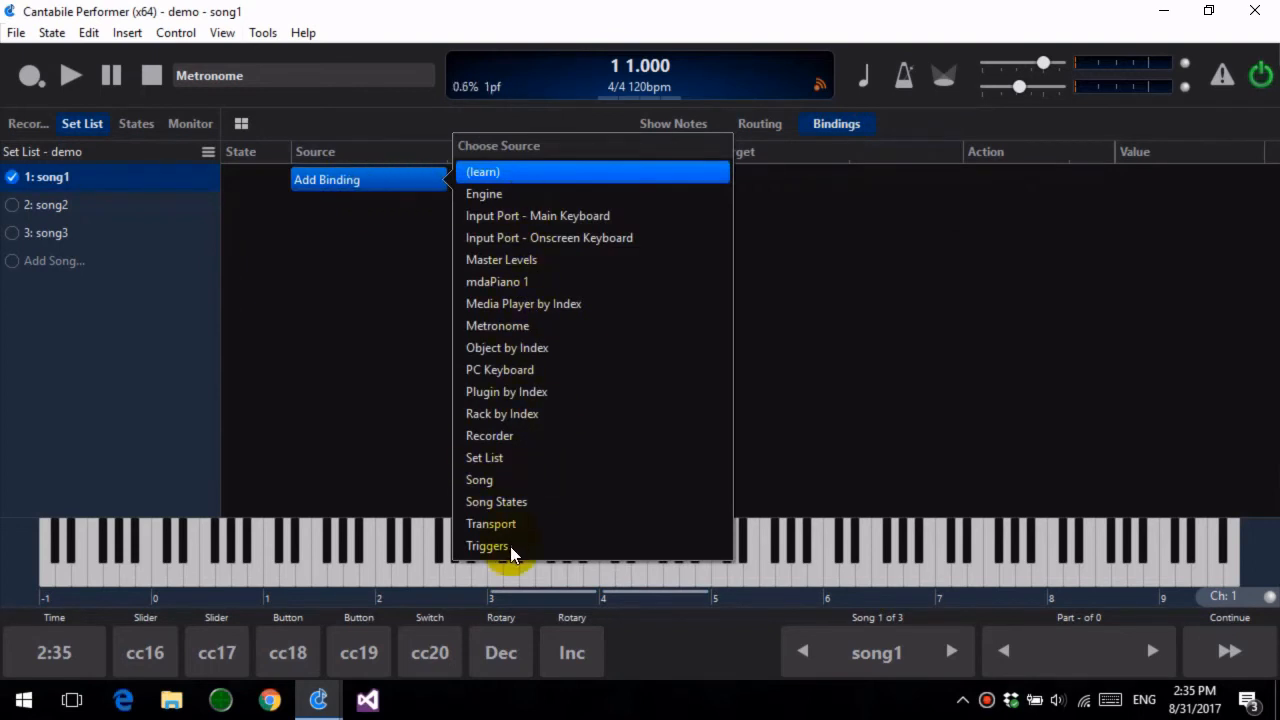
pyautogui.click(487, 481)
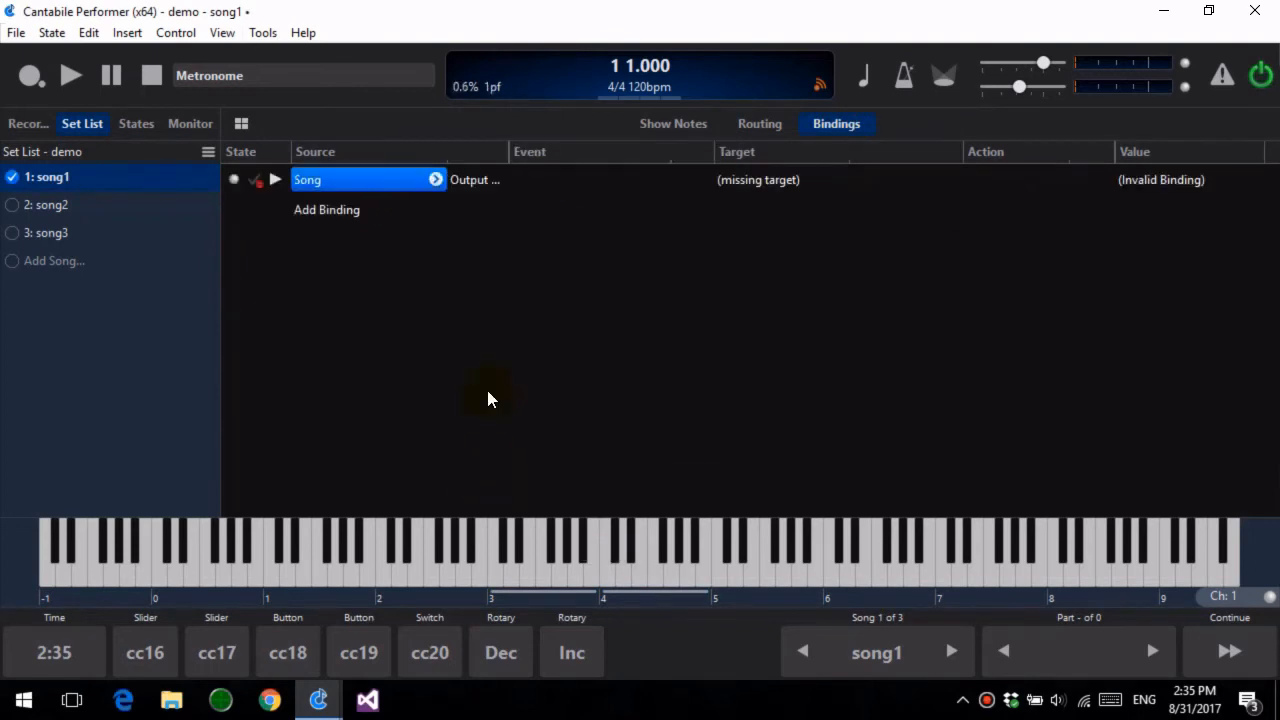
pyautogui.click(467, 181)
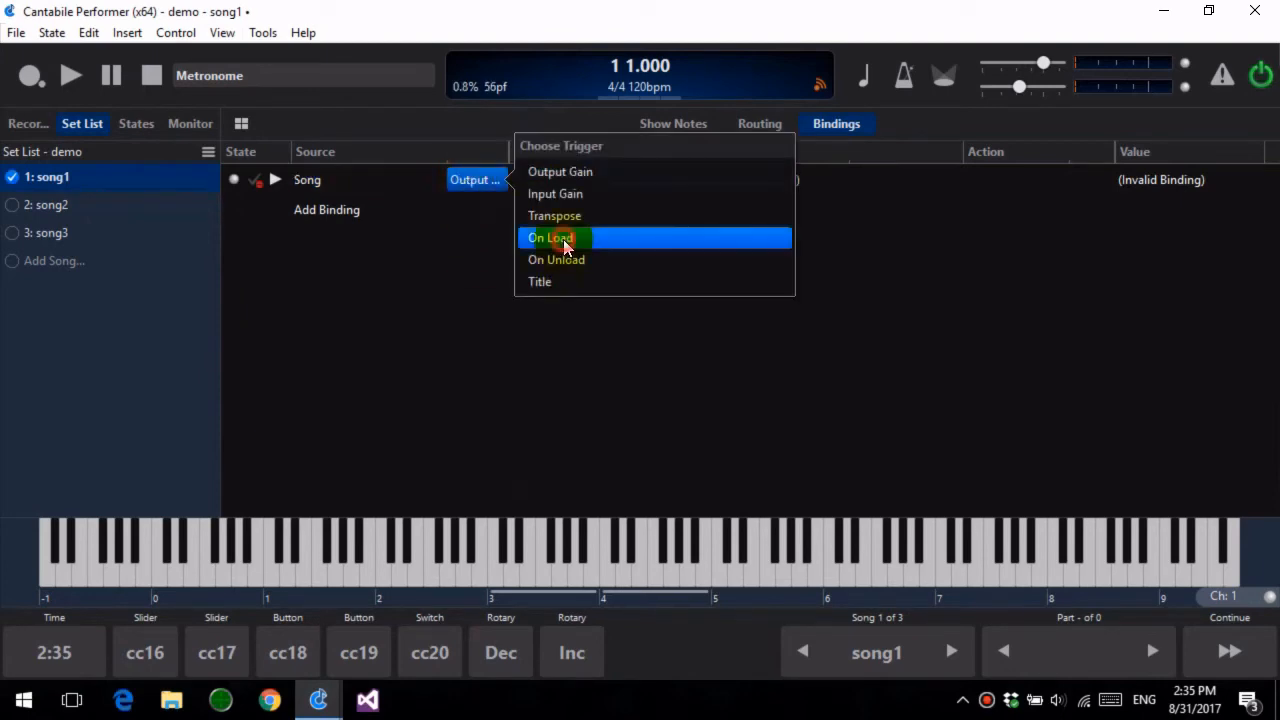
pyautogui.click(563, 238)
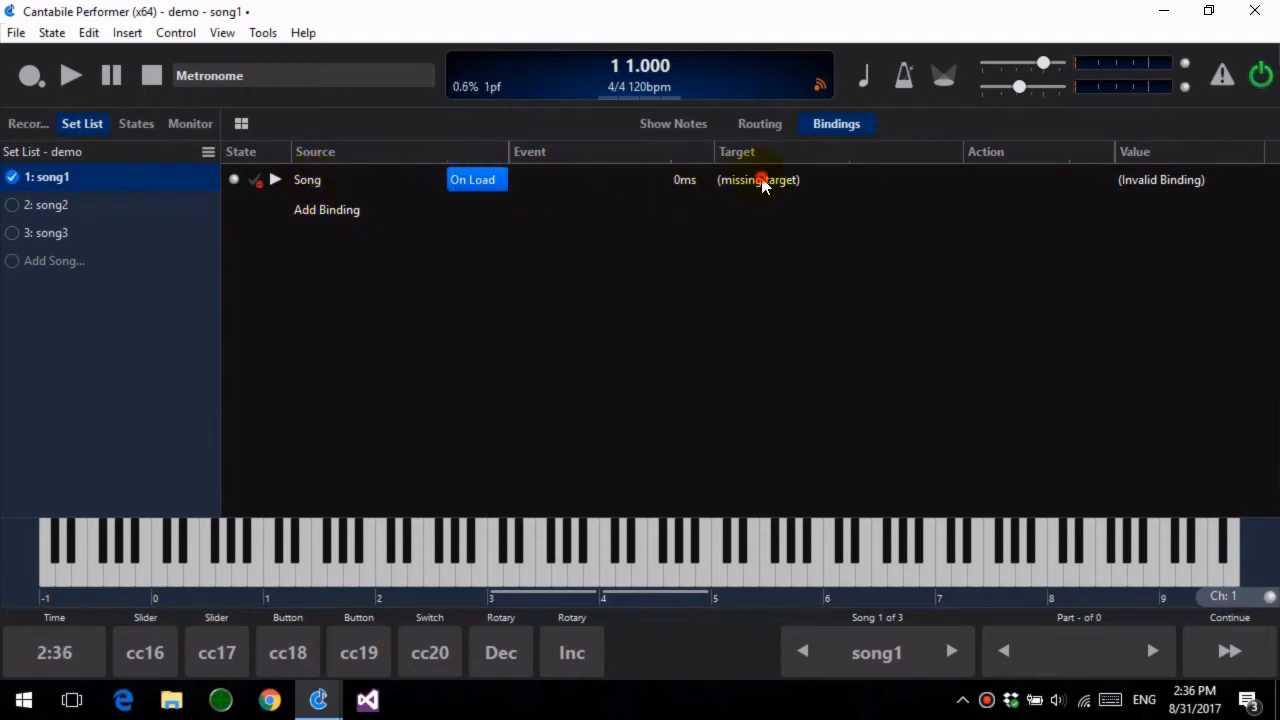
# Set the On Load binding's target to Output Port - External Synth and its action to Program Change.
pyautogui.click(763, 182)
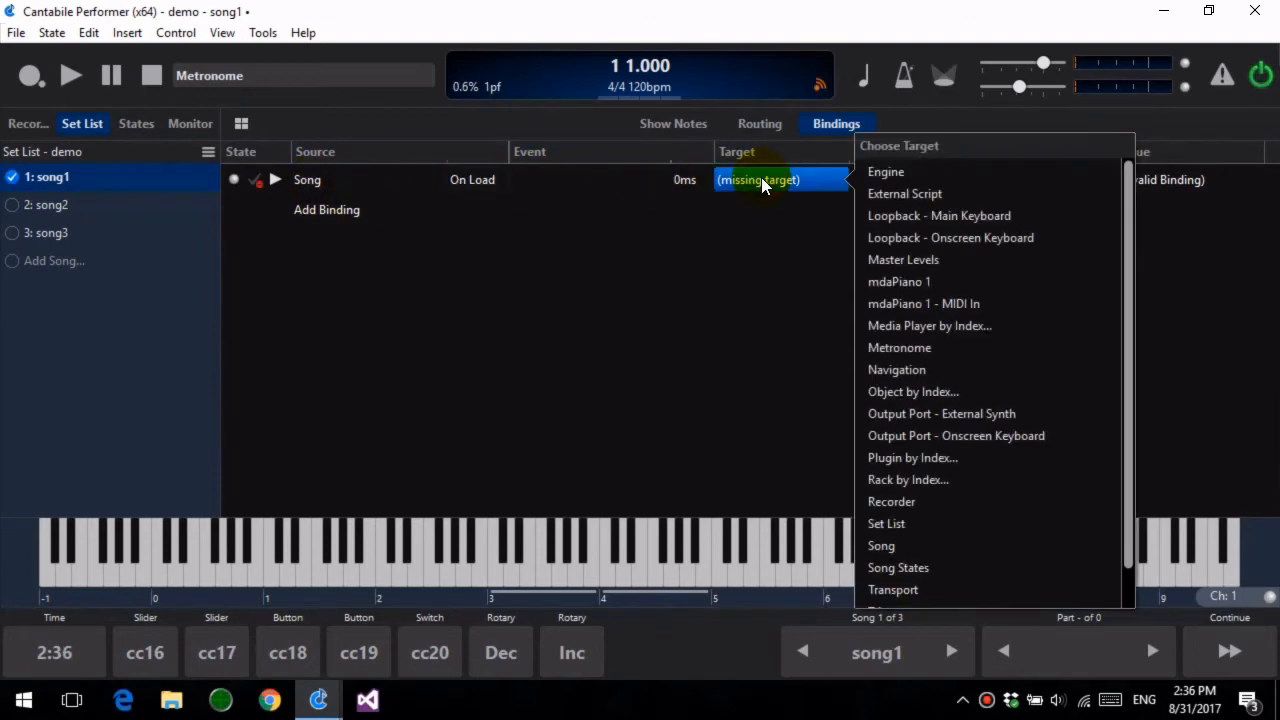
pyautogui.click(996, 418)
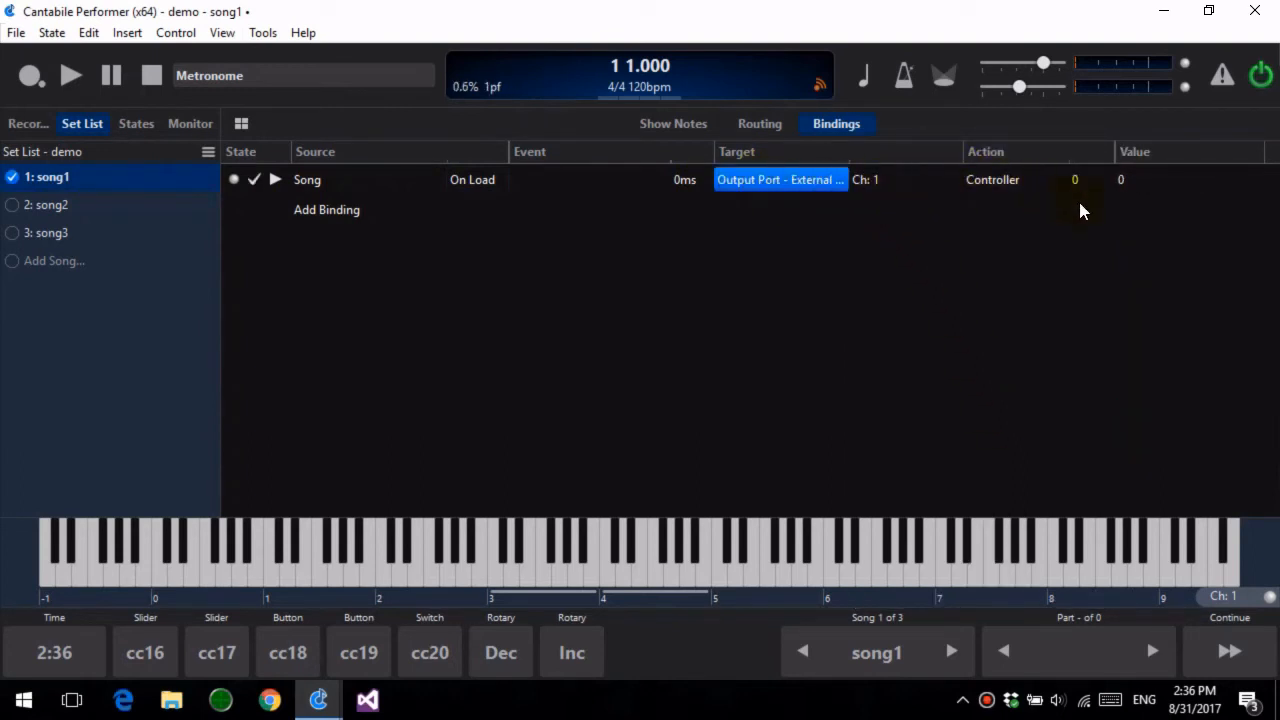
pyautogui.click(1006, 184)
pyautogui.click(819, 285)
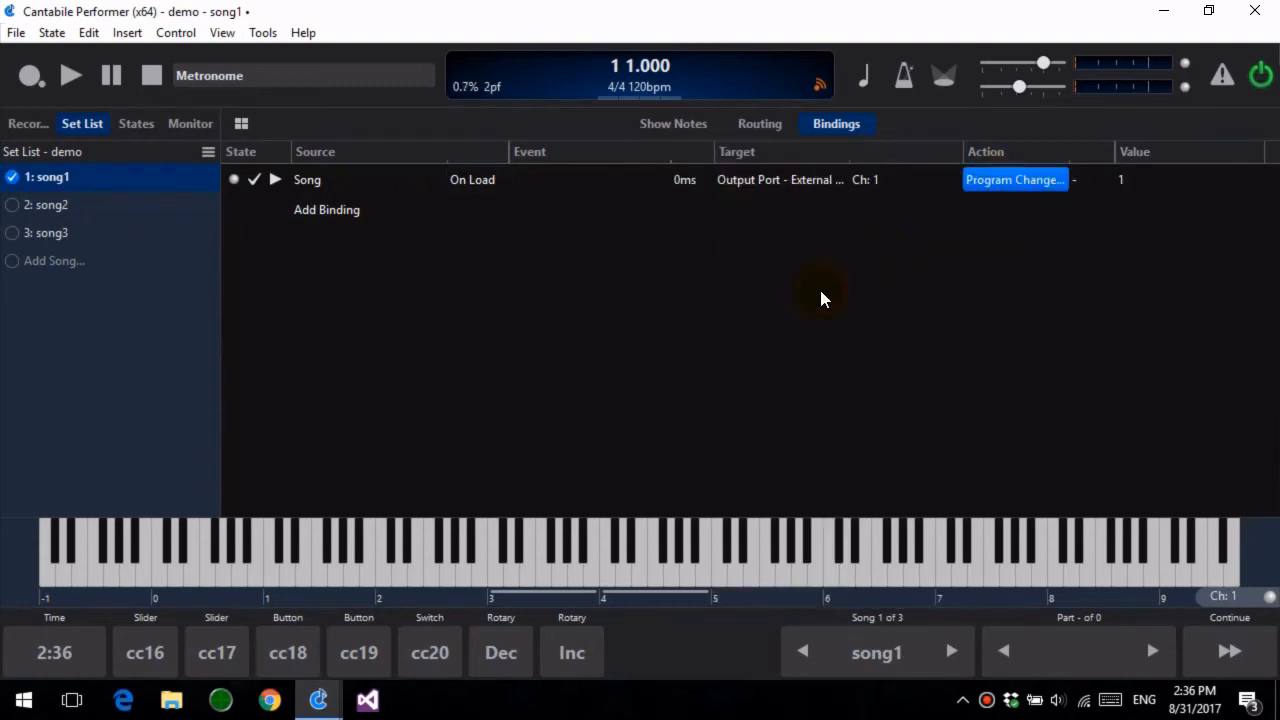
pyautogui.click(966, 190)
pyautogui.click(831, 287)
# Set the program number sent by the On Load binding to 33.
pyautogui.click(1128, 180)
pyautogui.write('3')
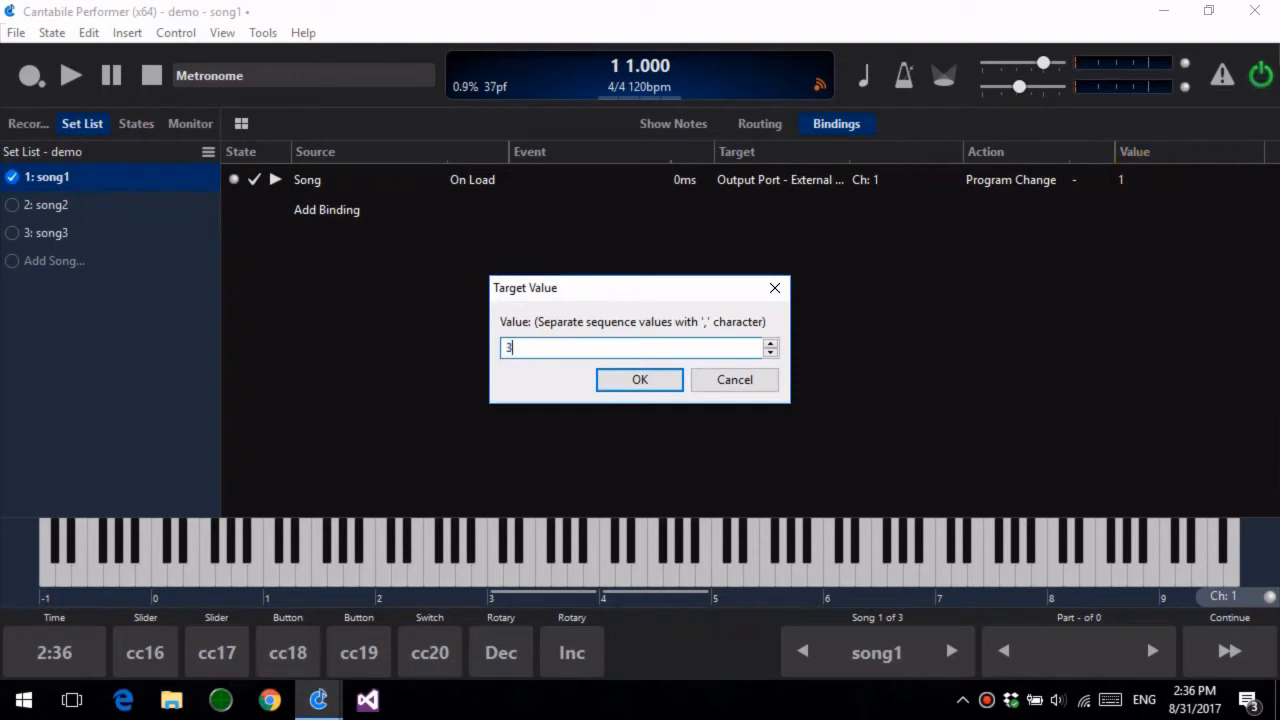
pyautogui.write('3')
pyautogui.press('Return')
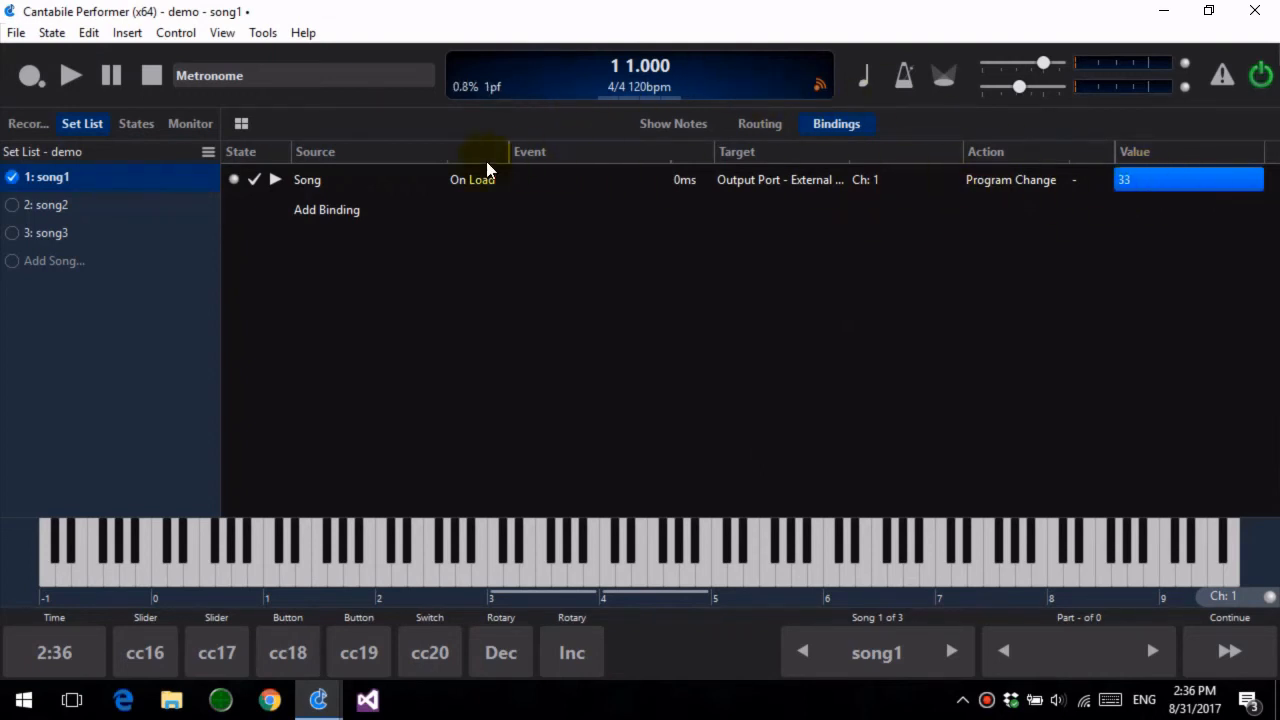
# Restore the main window to reveal the console log and fire the On Load binding manually to check its MIDI output.
pyautogui.doubleClick(505, 16)
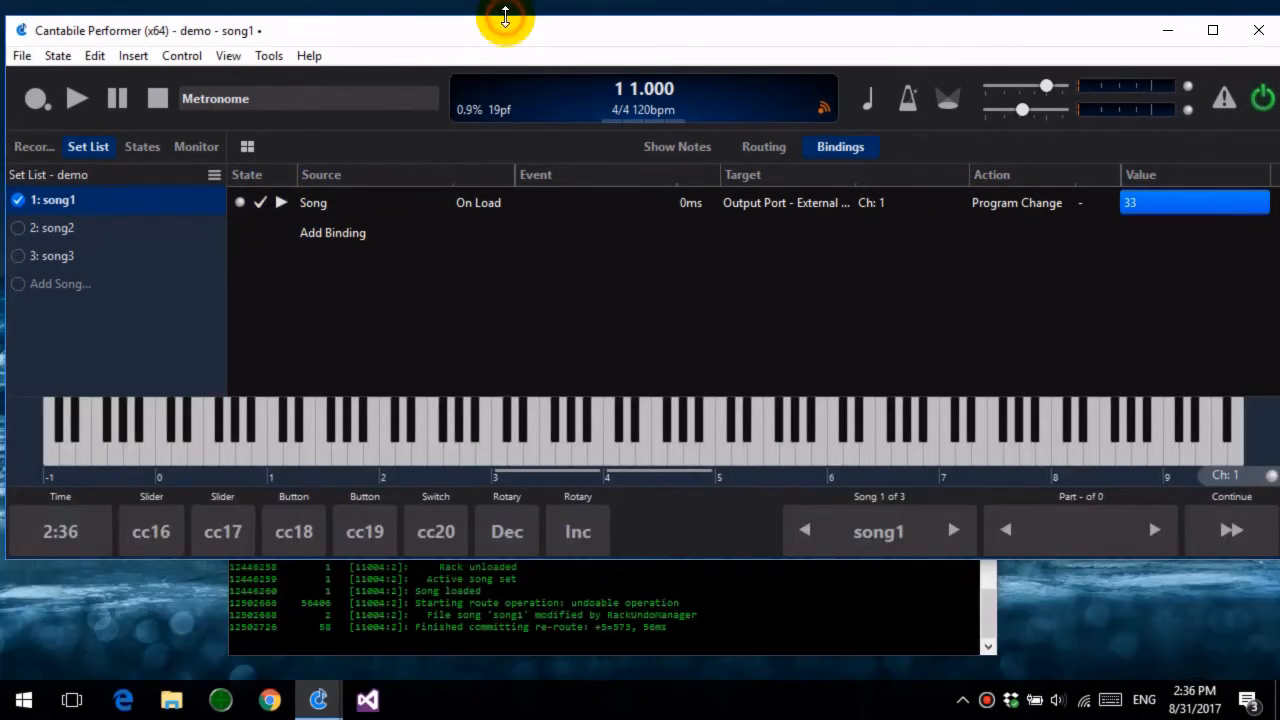
pyautogui.click(443, 606)
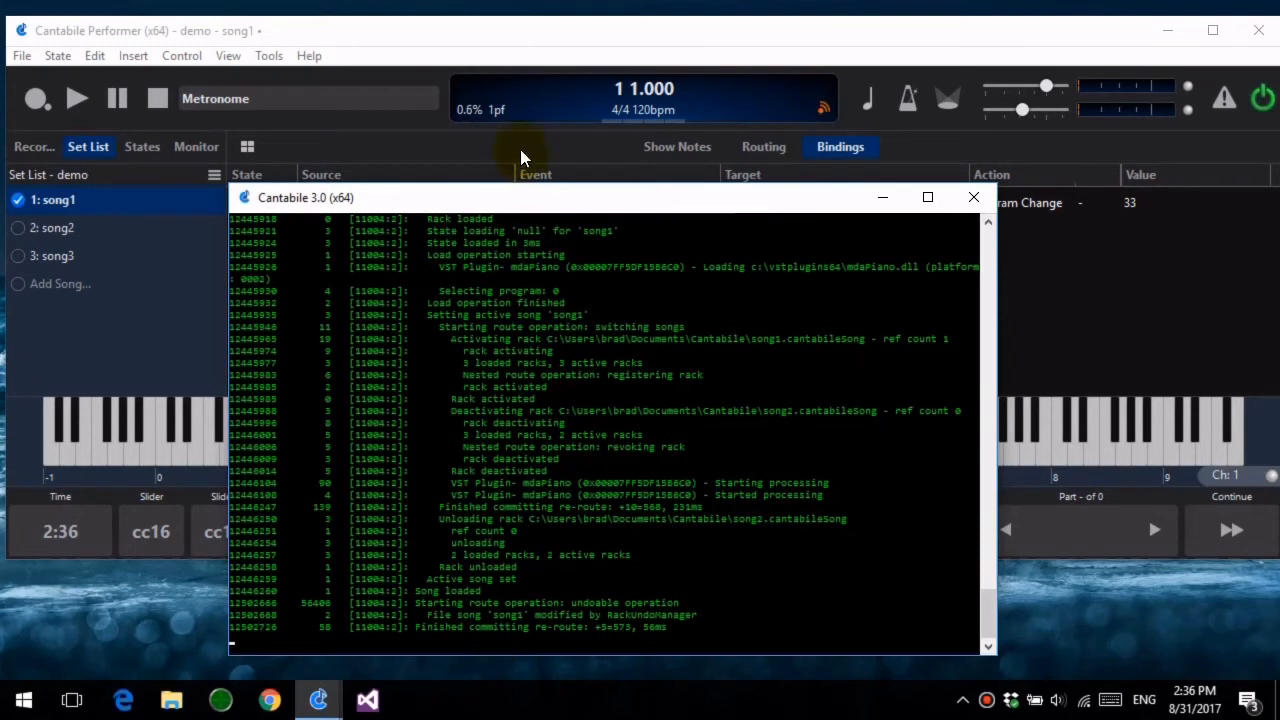
pyautogui.click(594, 30)
pyautogui.click(284, 203)
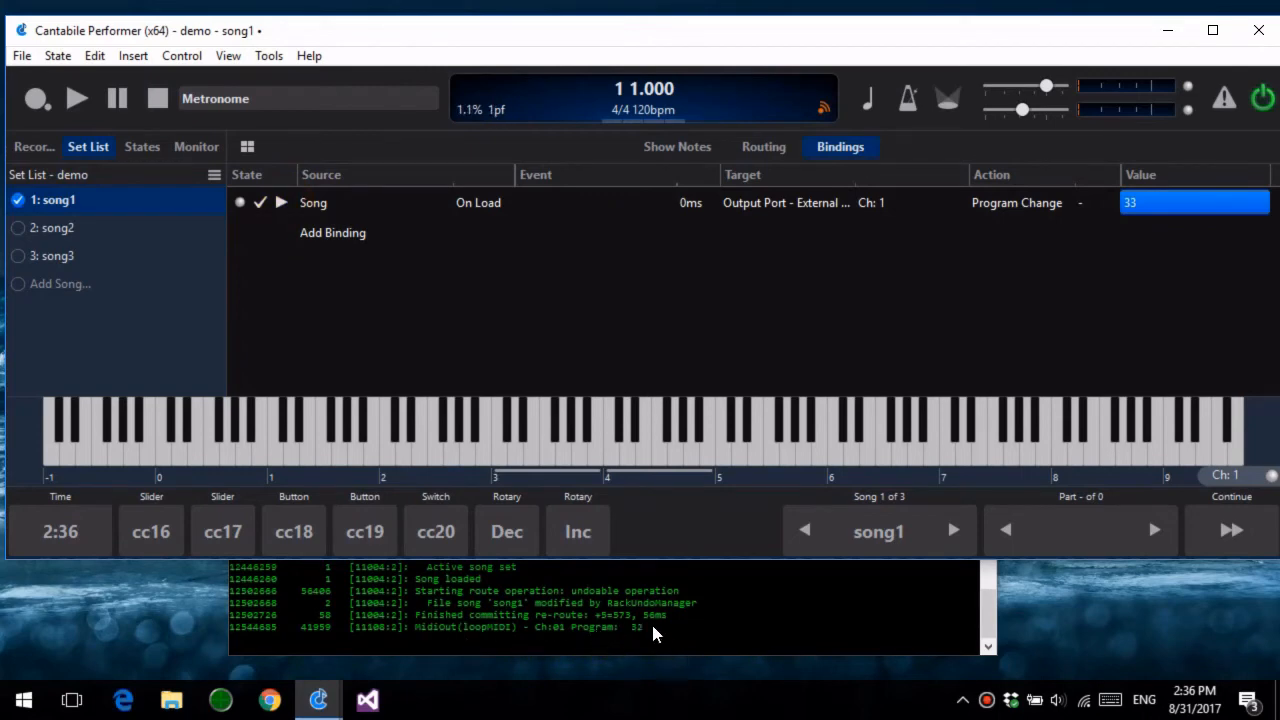
pyautogui.click(1141, 228)
# Save all files and switch between song2, song3 and song1 to test the On Load program change.
pyautogui.click(21, 55)
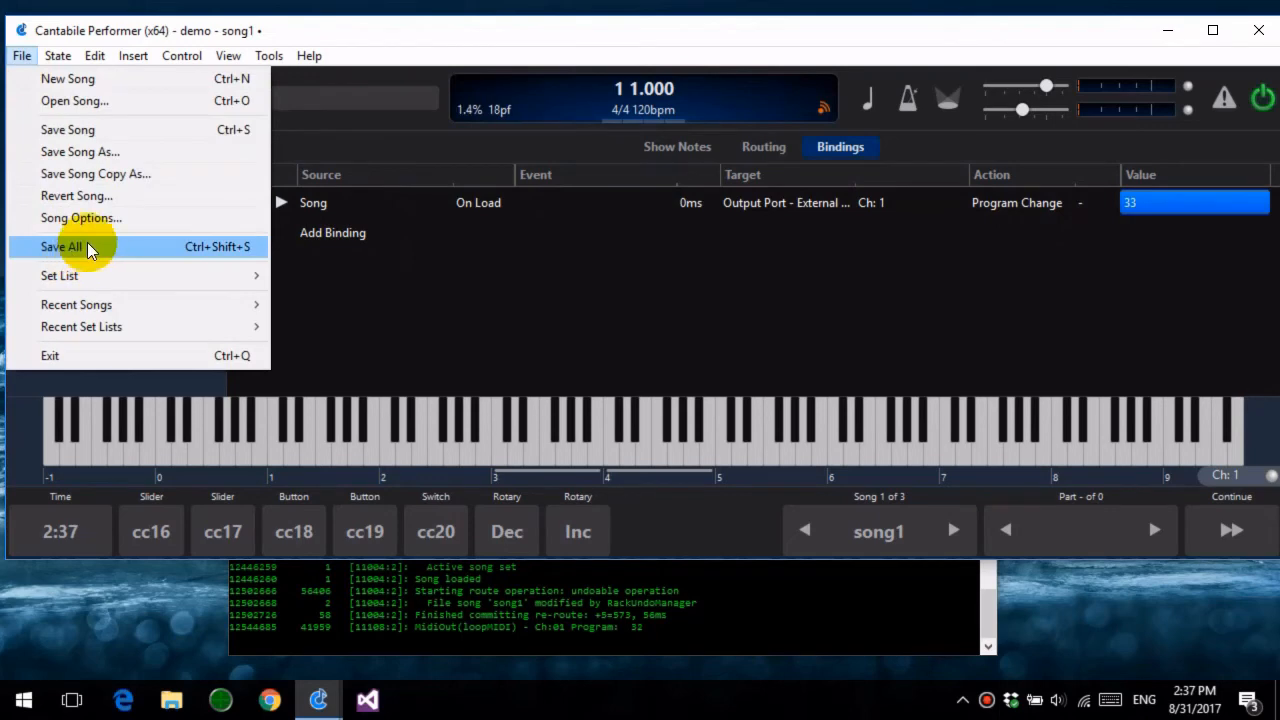
pyautogui.click(88, 247)
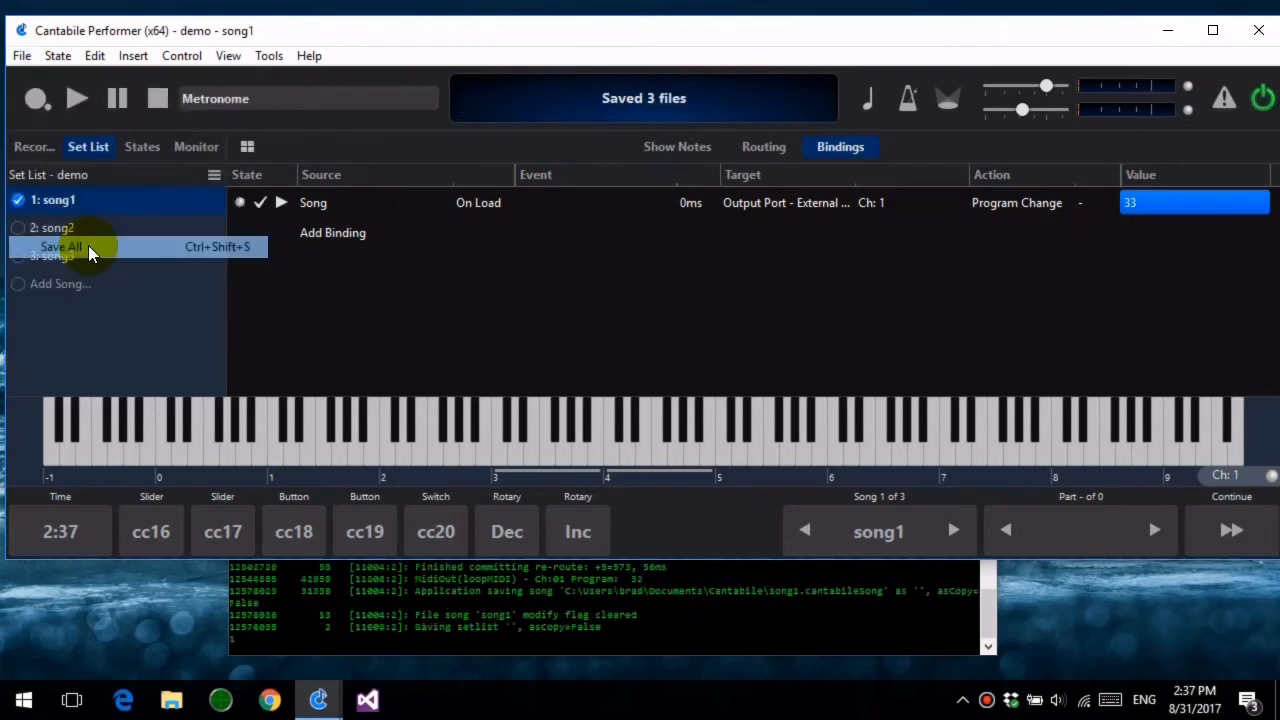
pyautogui.click(20, 230)
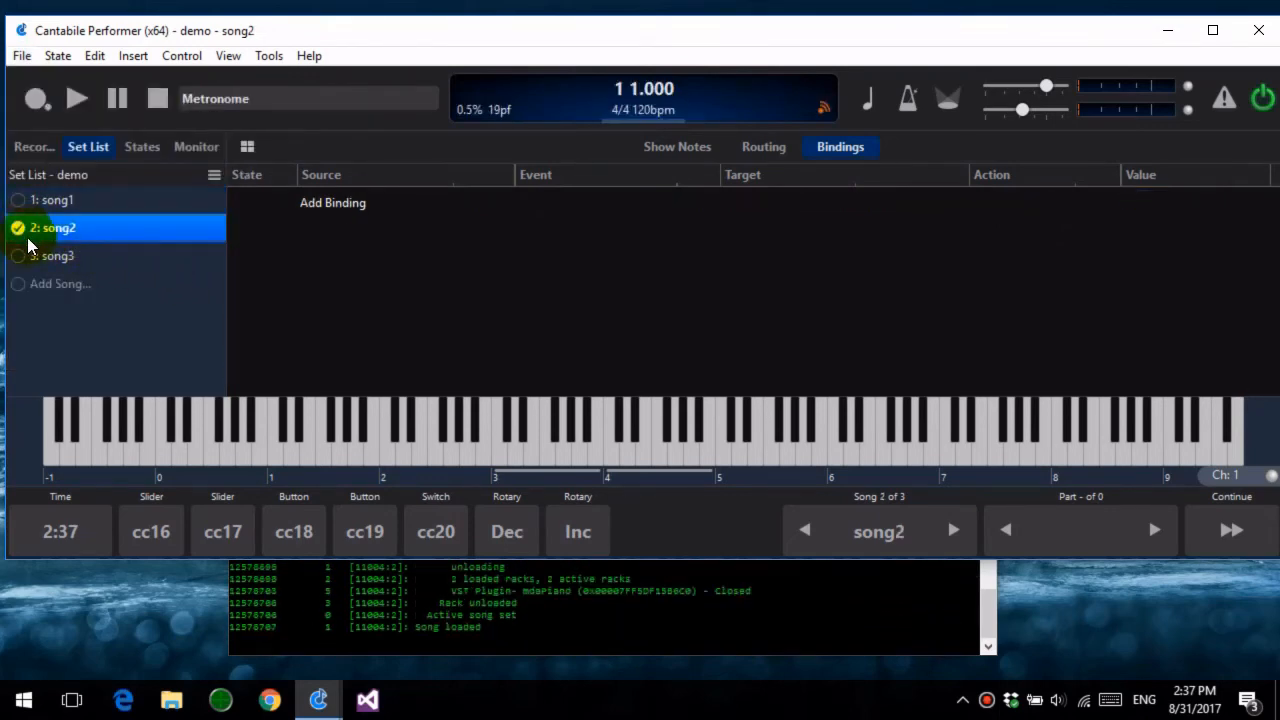
pyautogui.click(17, 199)
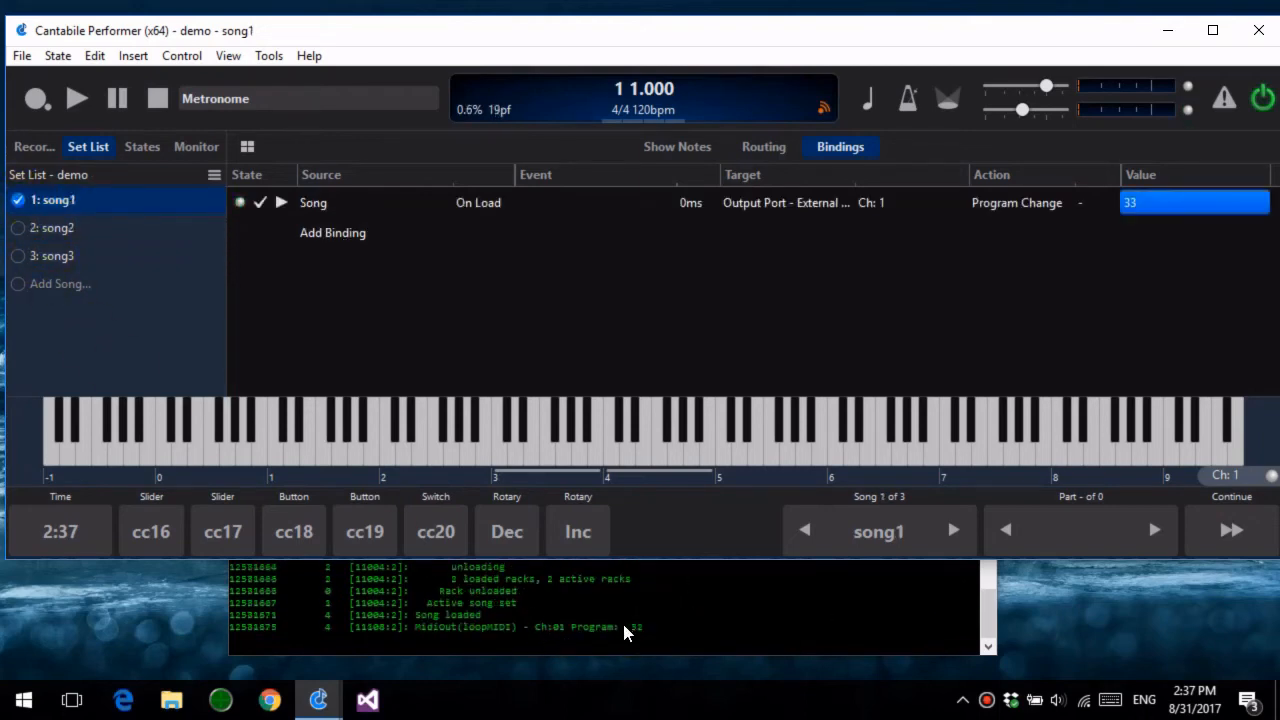
pyautogui.click(22, 229)
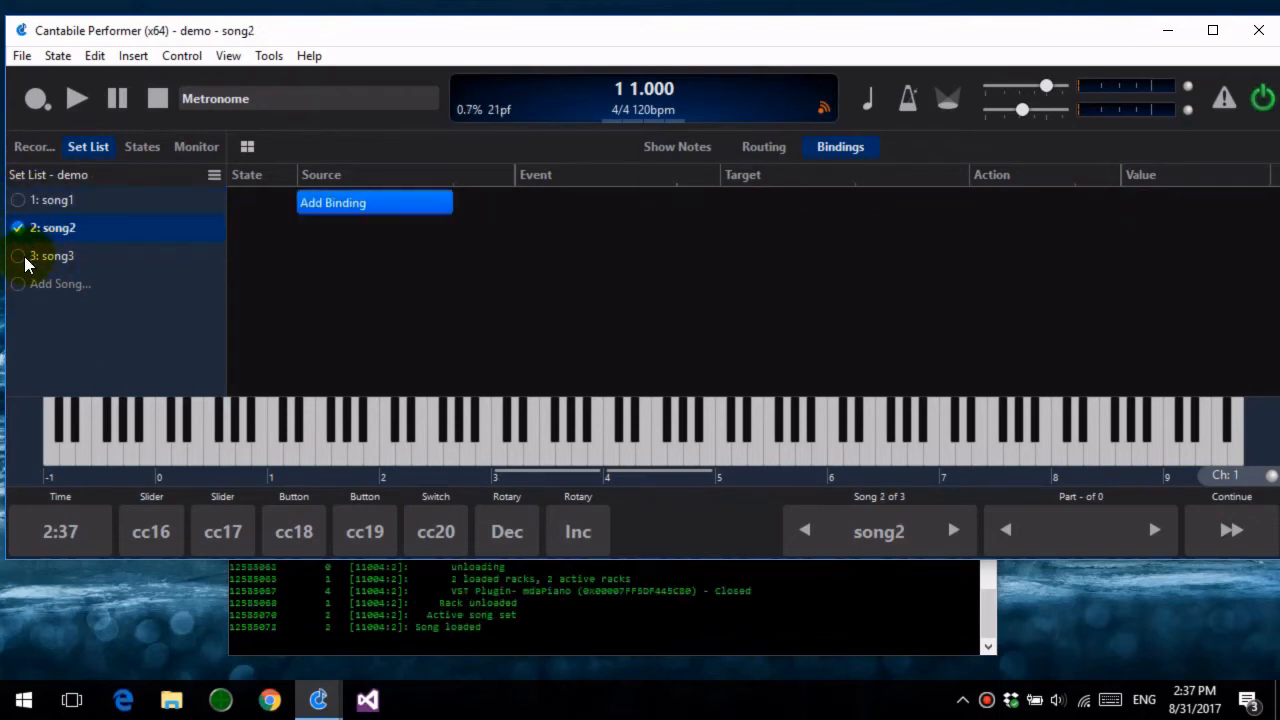
pyautogui.click(24, 256)
pyautogui.click(17, 198)
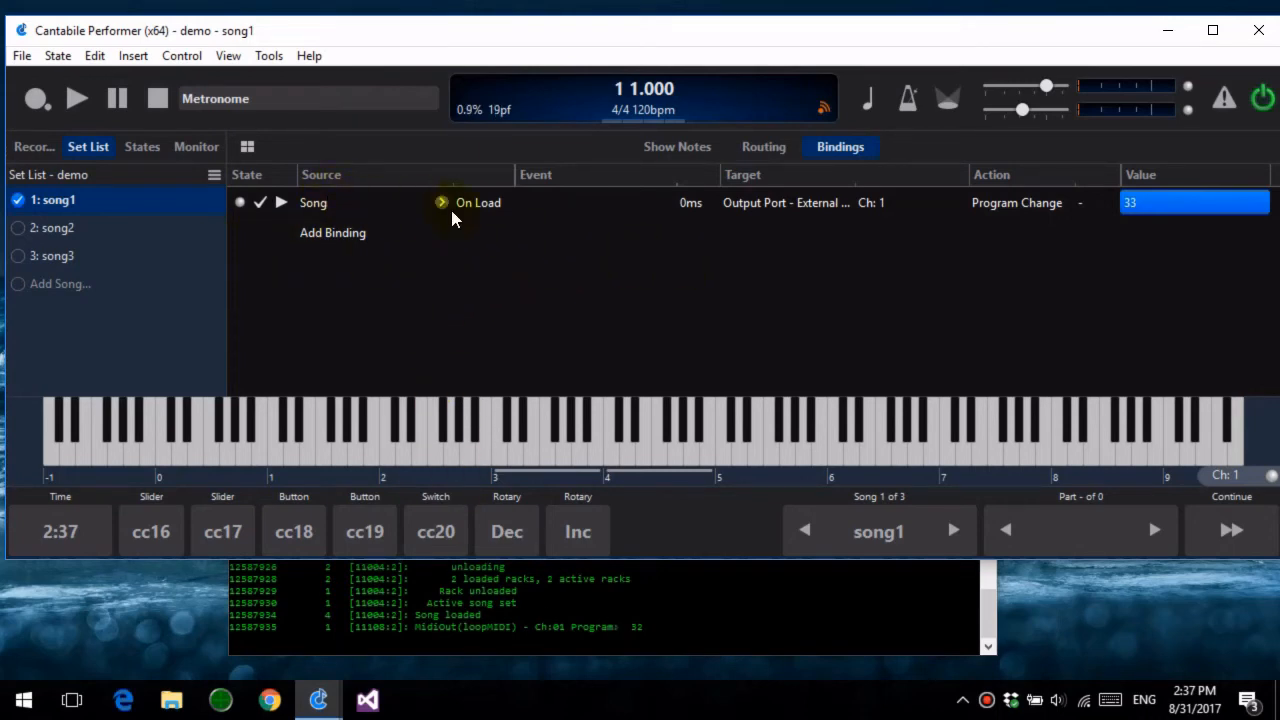
# Show song1's states and delete its Song On Load binding.
pyautogui.click(150, 147)
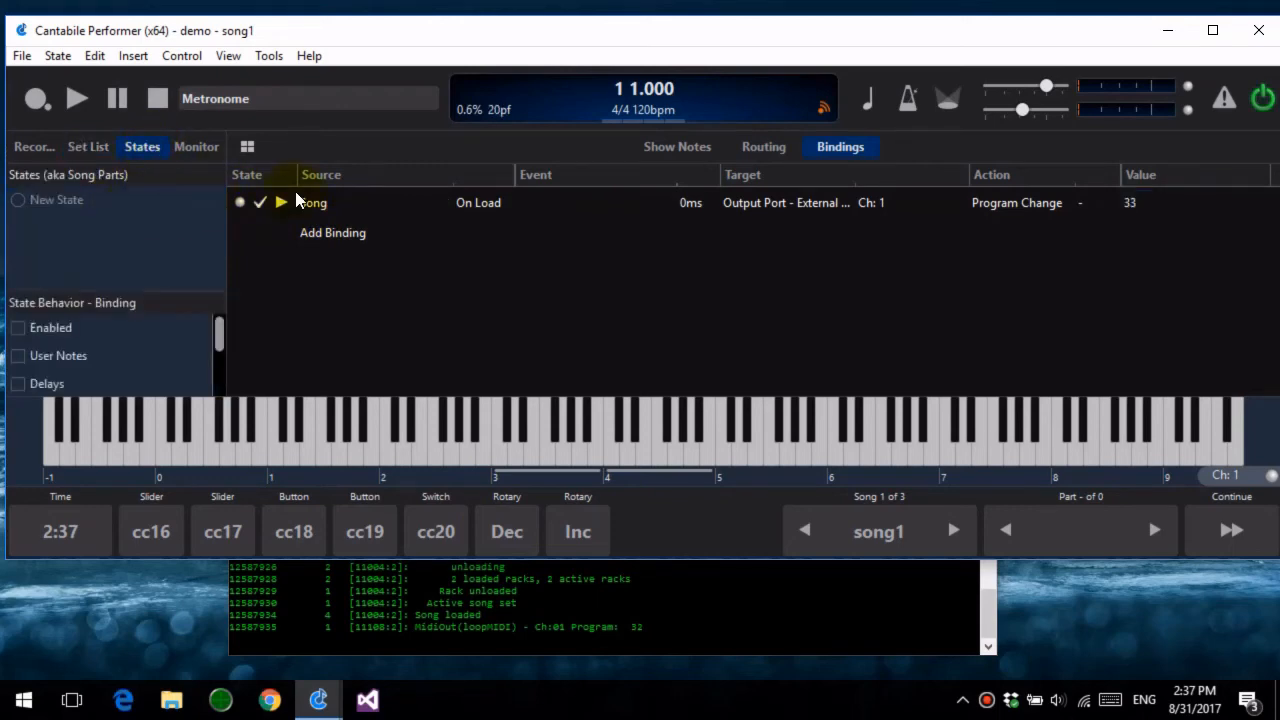
pyautogui.click(306, 201)
pyautogui.press('Delete')
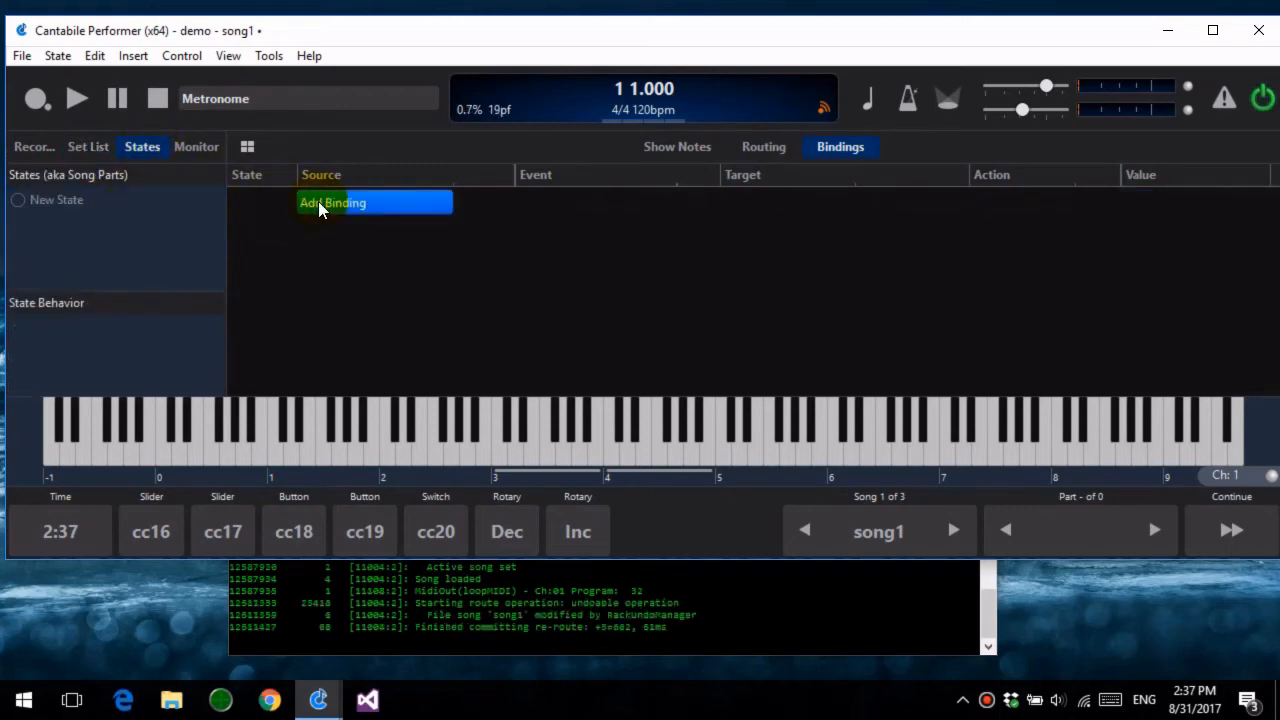
# Create three states in song1 named Intro, Verse1 and Chorus1.
pyautogui.click(29, 206)
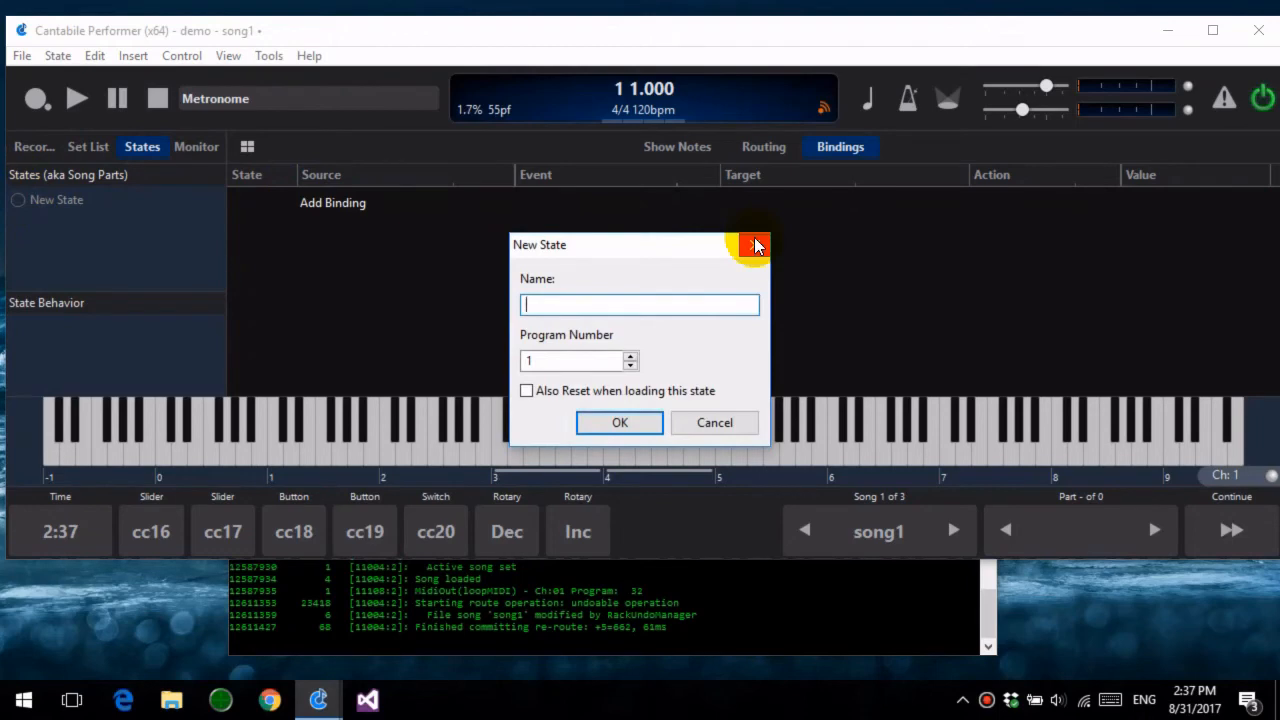
pyautogui.write('Intro')
pyautogui.press('Return')
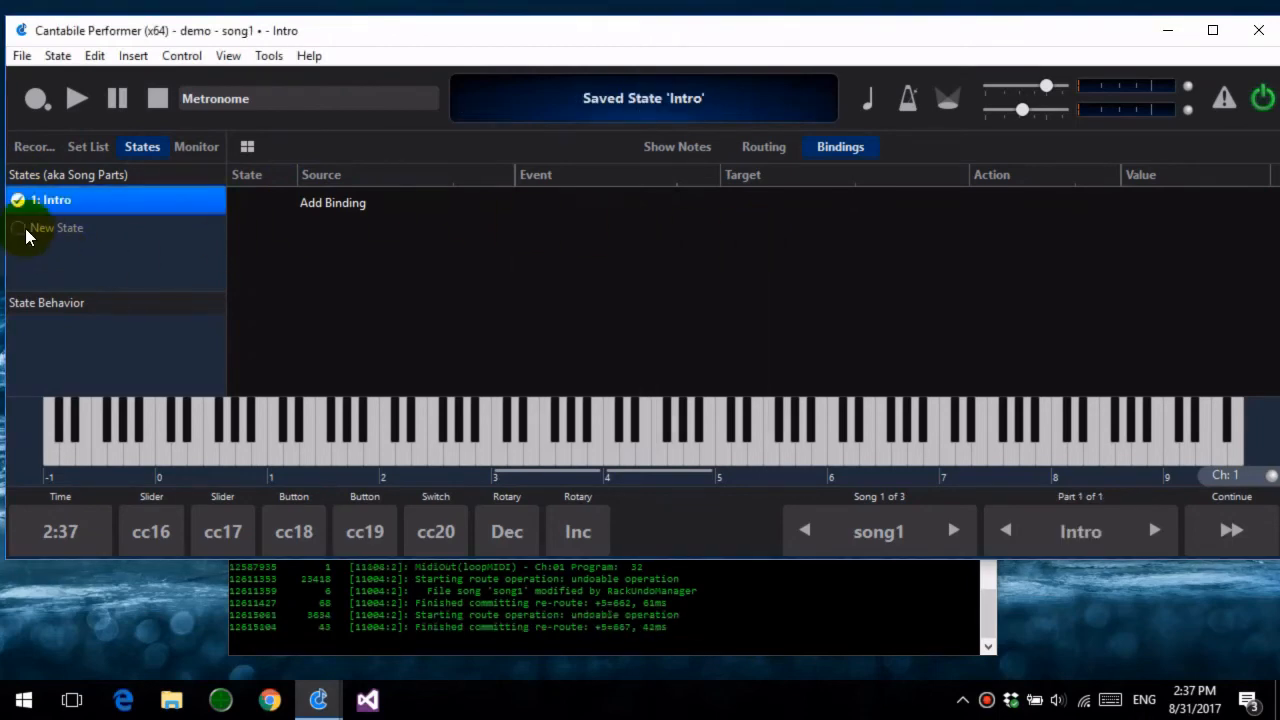
pyautogui.click(27, 232)
pyautogui.write('Verse')
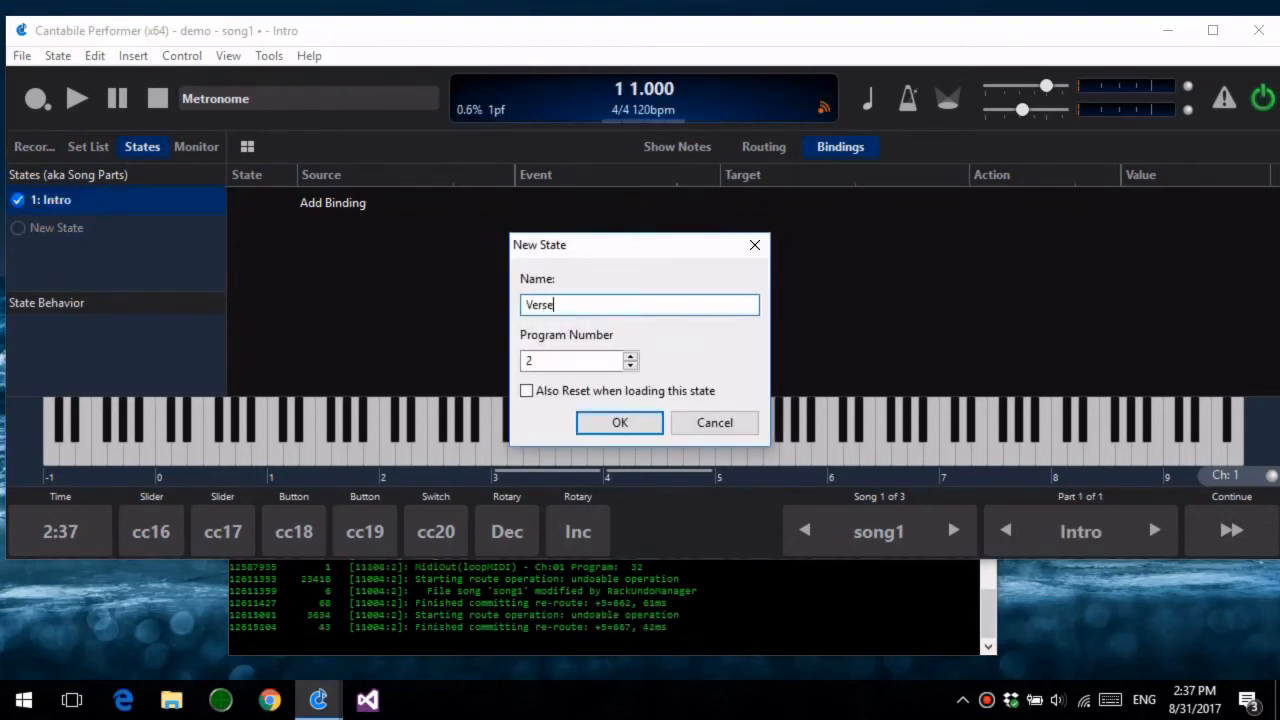
pyautogui.write('1')
pyautogui.press('Return')
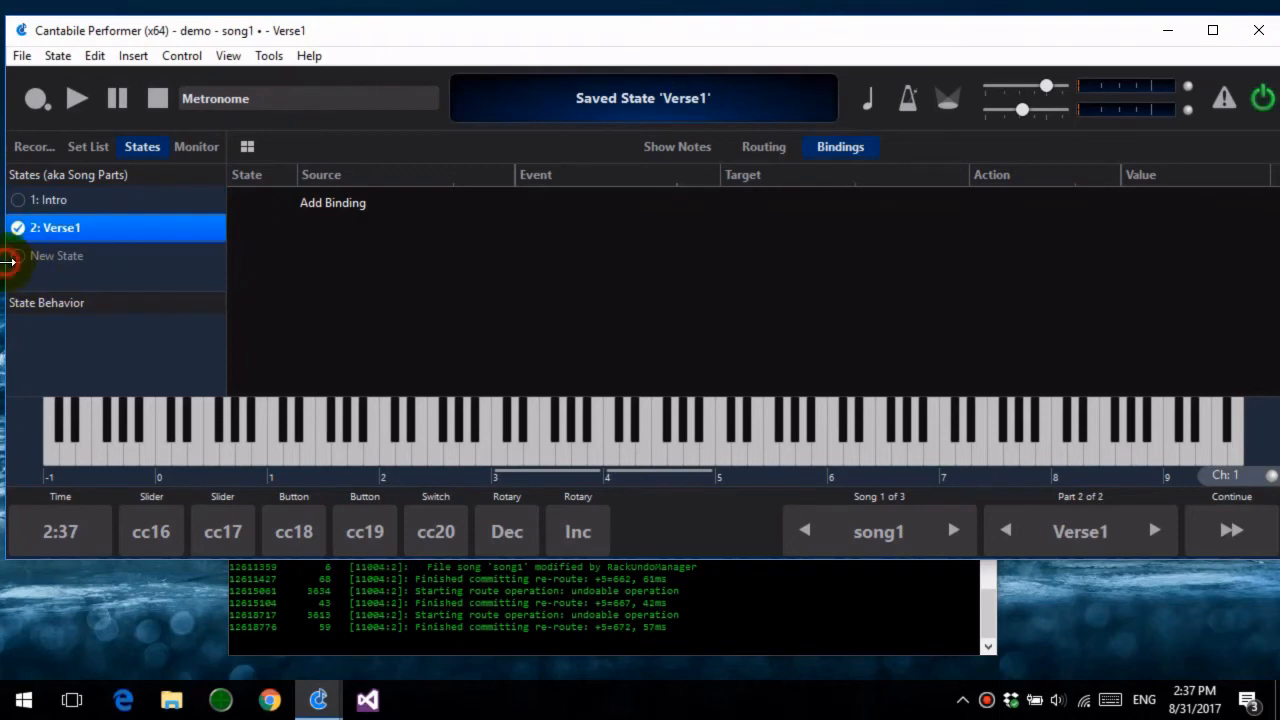
pyautogui.click(12, 256)
pyautogui.write('c')
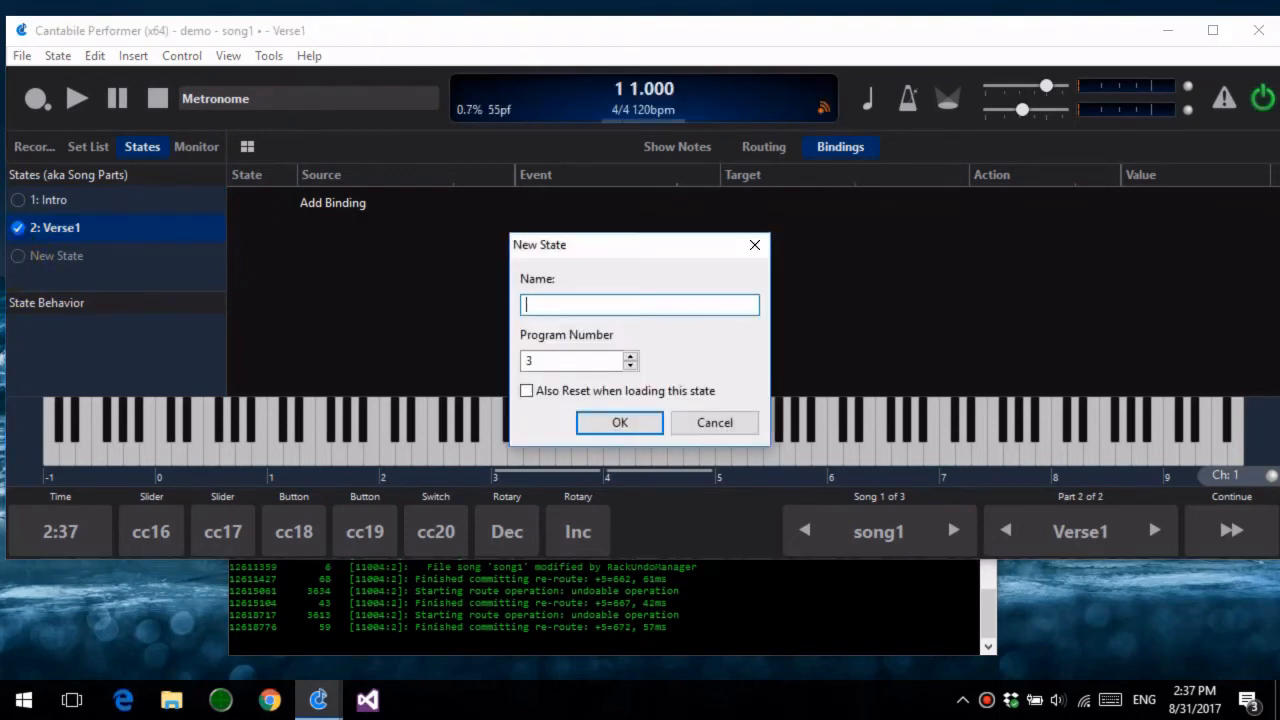
pyautogui.write('Chorus1')
pyautogui.press('Return')
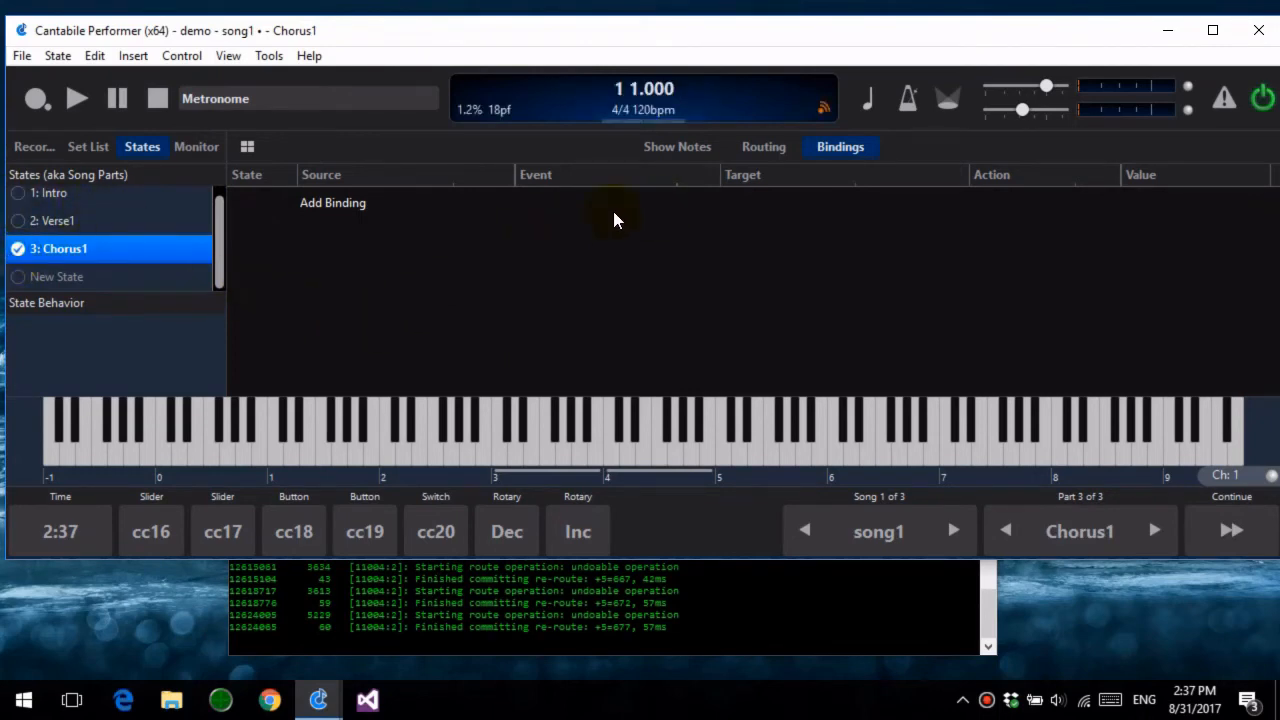
# Add a Song States On Load binding that sends Program Change 33 to the External Synth output port.
pyautogui.click(363, 208)
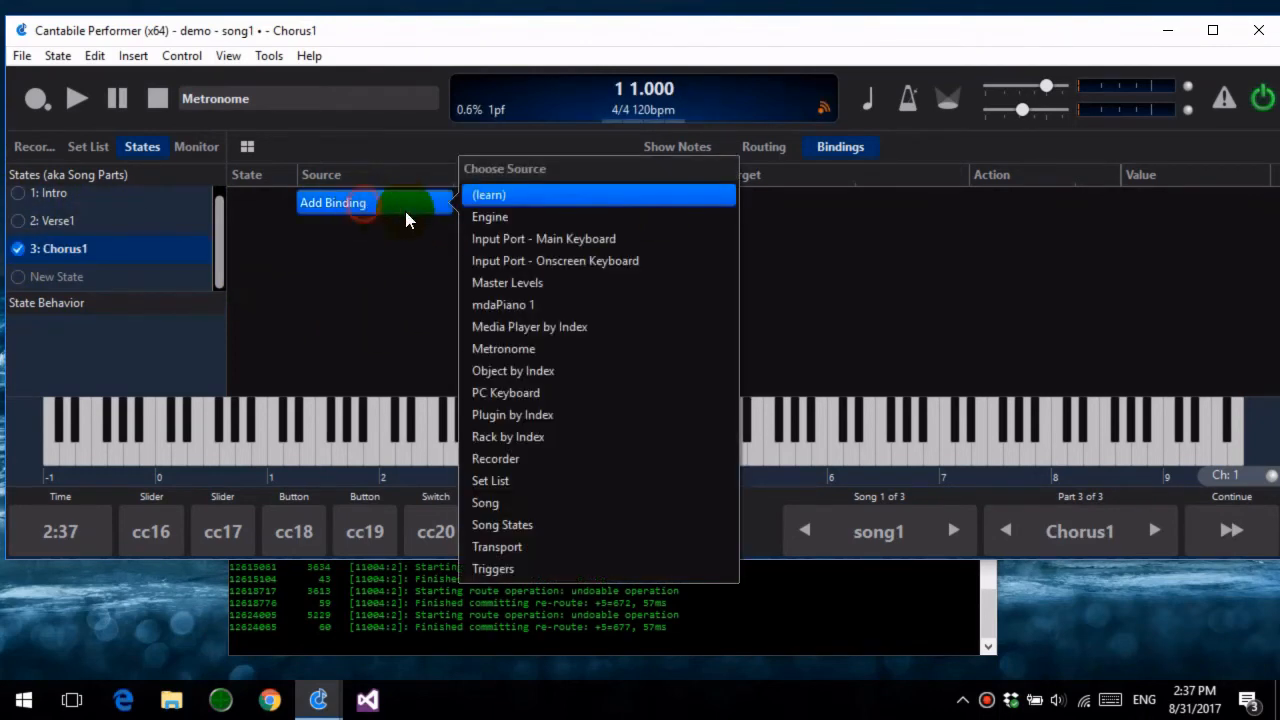
pyautogui.click(524, 525)
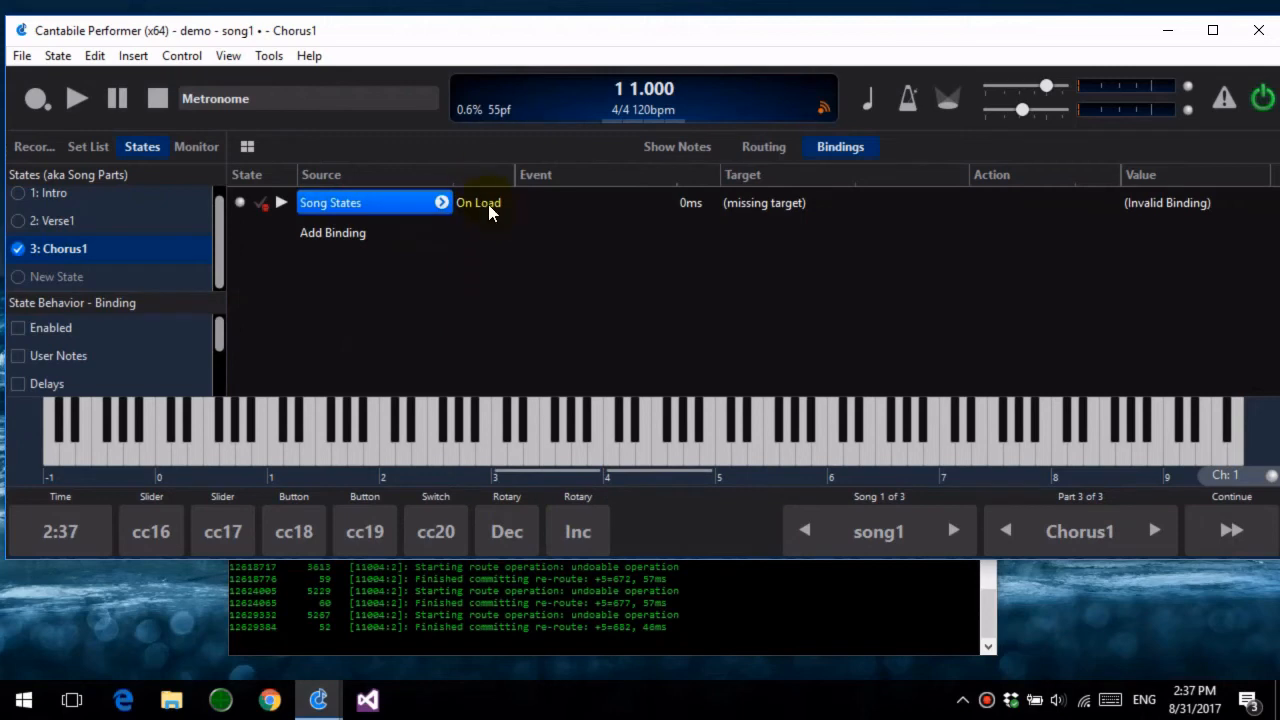
pyautogui.click(787, 210)
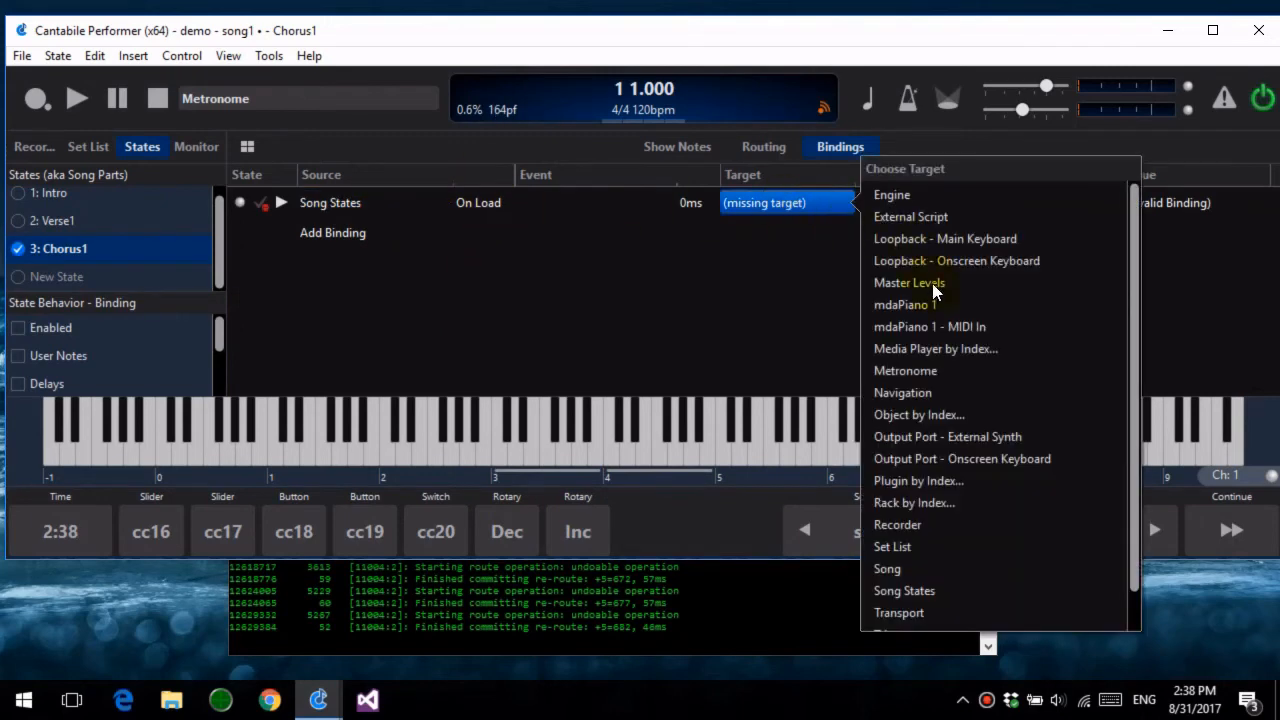
pyautogui.click(993, 440)
pyautogui.click(1003, 204)
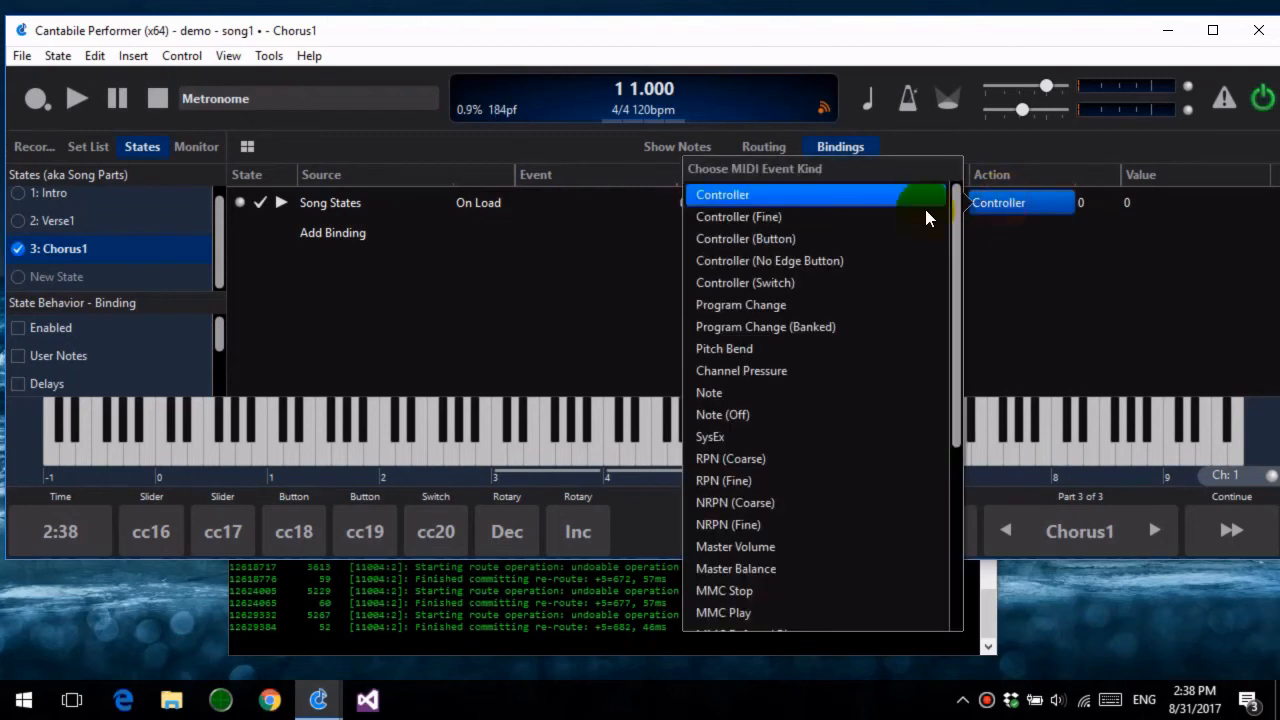
pyautogui.click(803, 311)
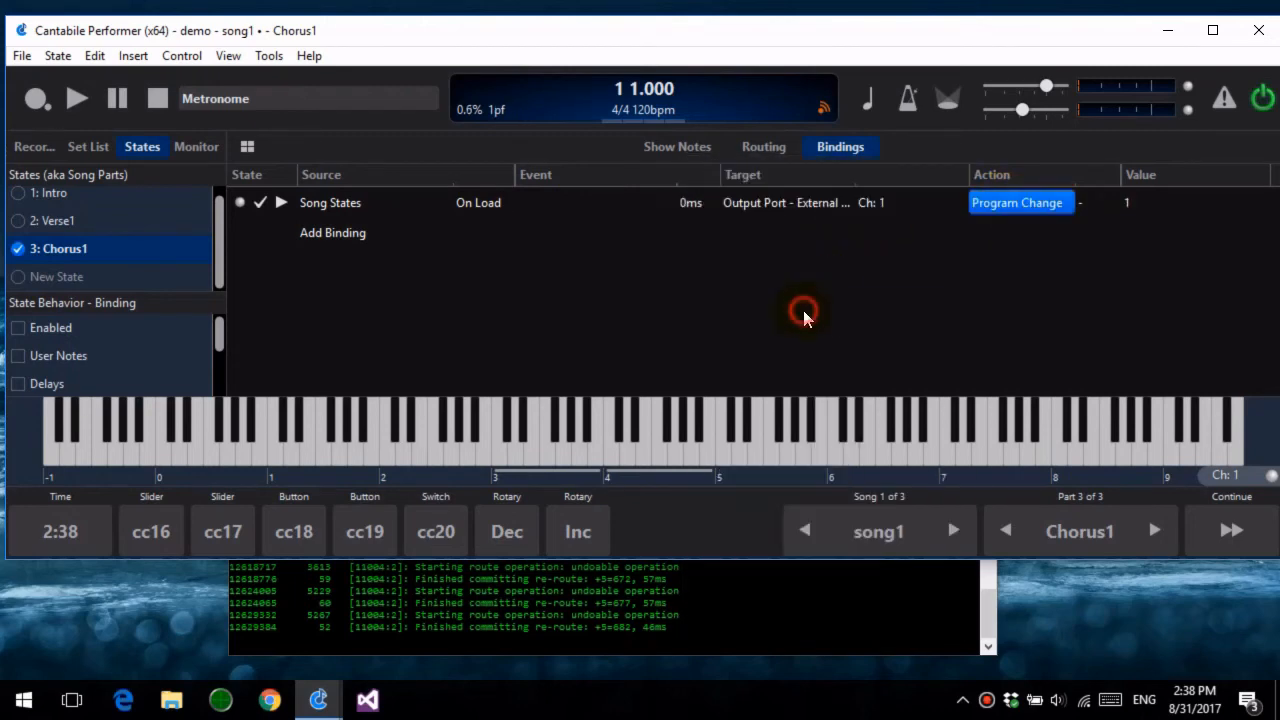
pyautogui.click(1140, 203)
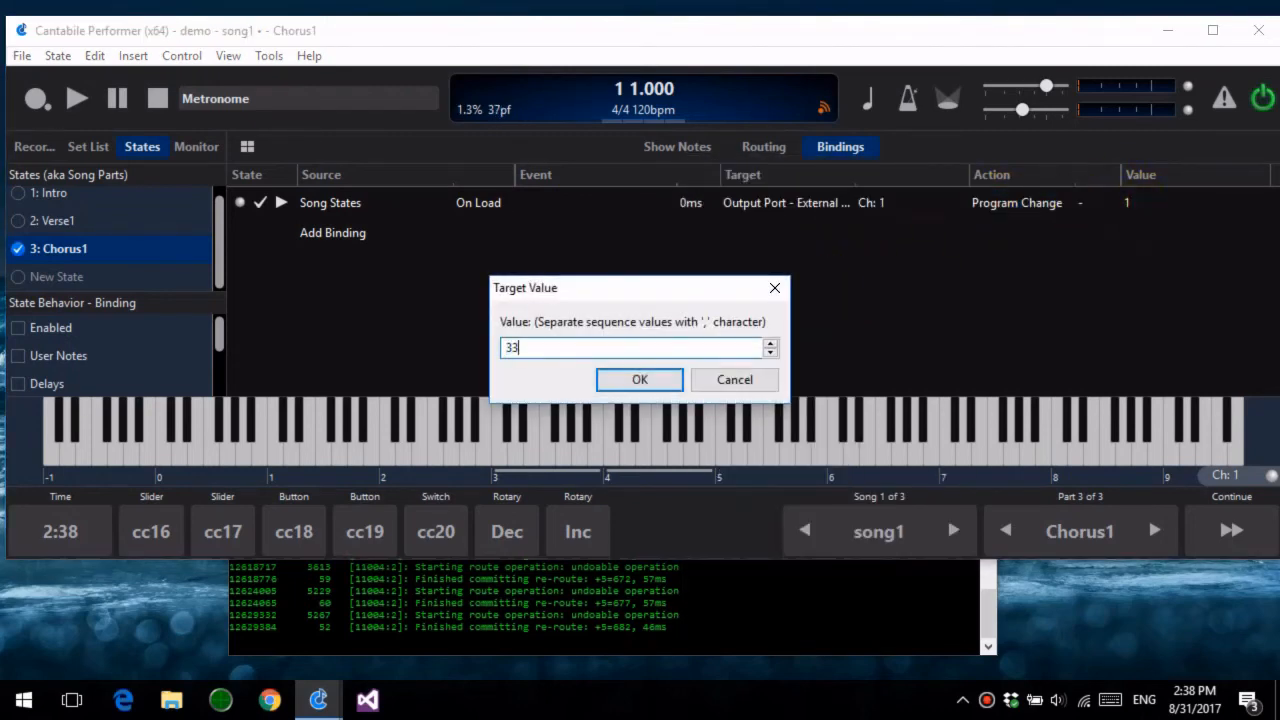
pyautogui.press('Return')
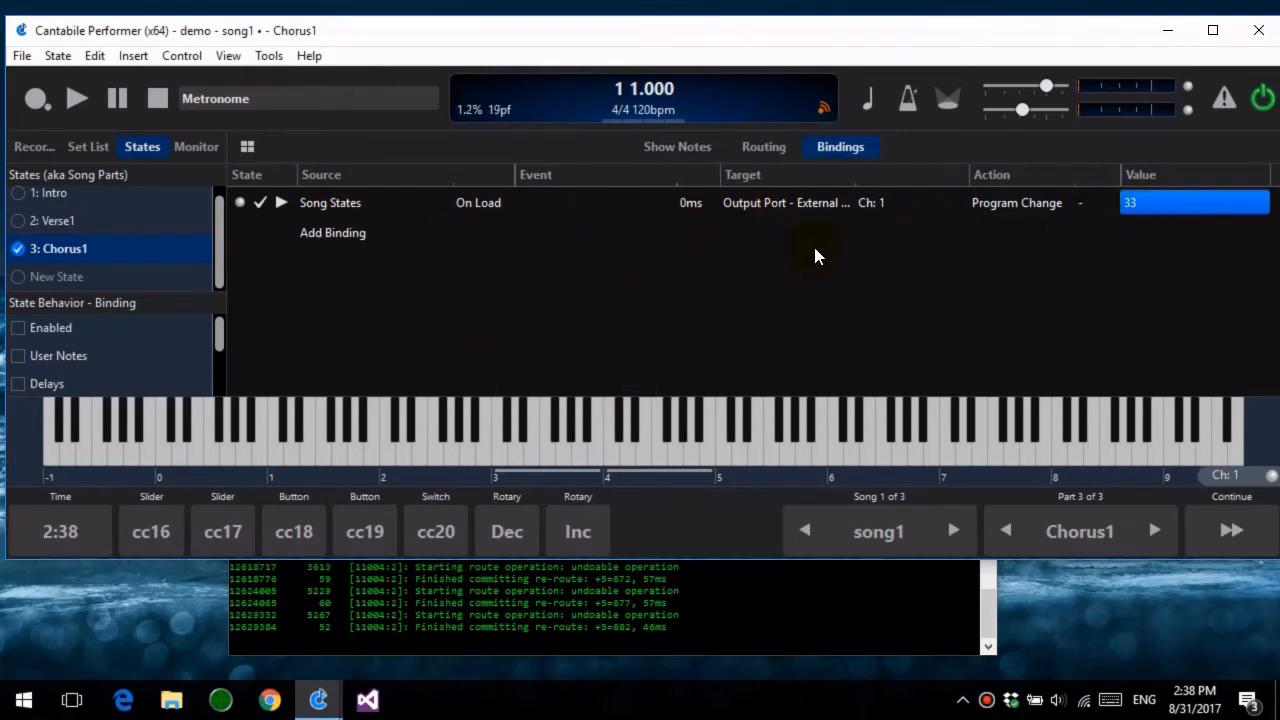
# Maximize the main window, enlarge the State Behavior area and enable Target in the binding's state behavior.
pyautogui.doubleClick(880, 39)
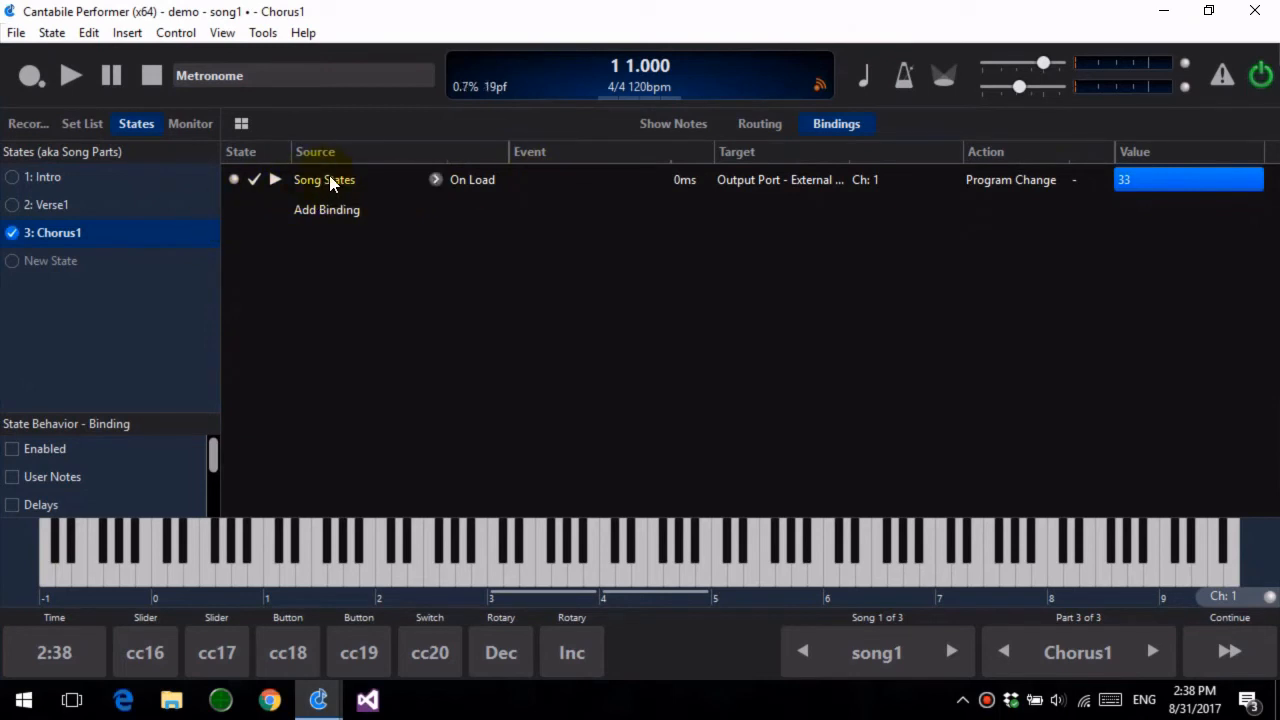
pyautogui.click(198, 210)
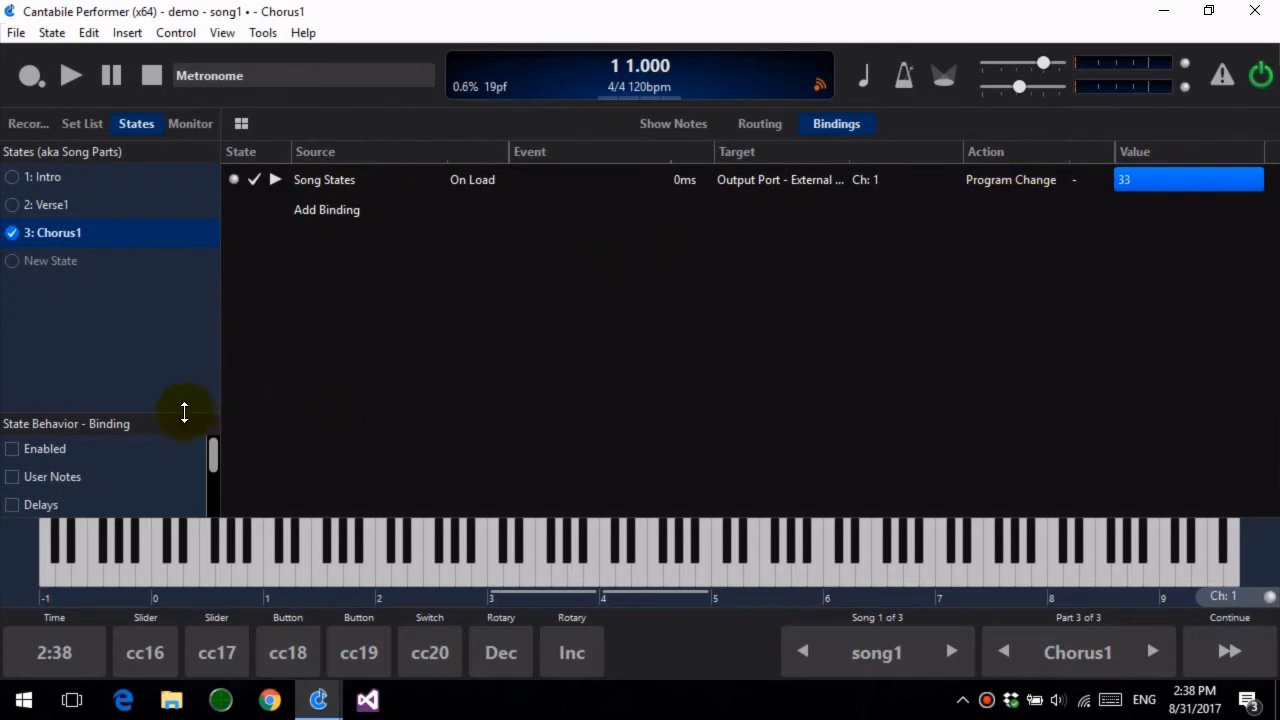
pyautogui.moveTo(186, 413); pyautogui.dragTo(168, 296)
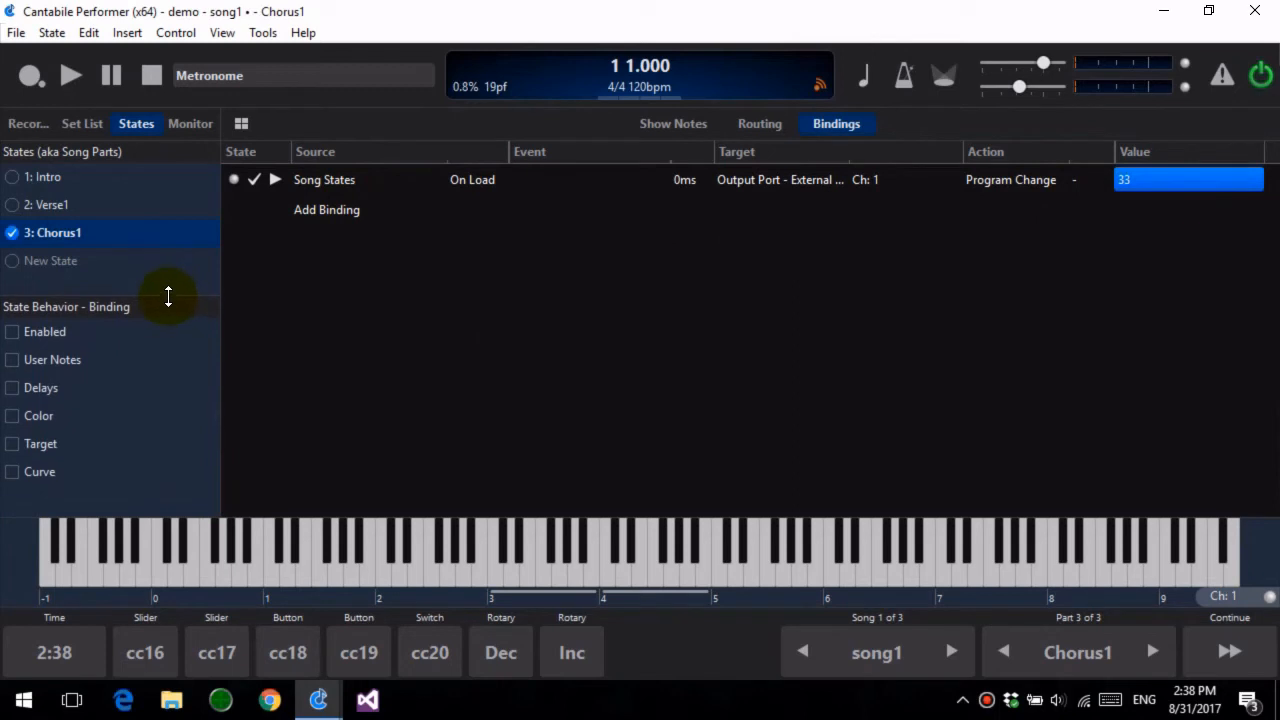
pyautogui.click(16, 445)
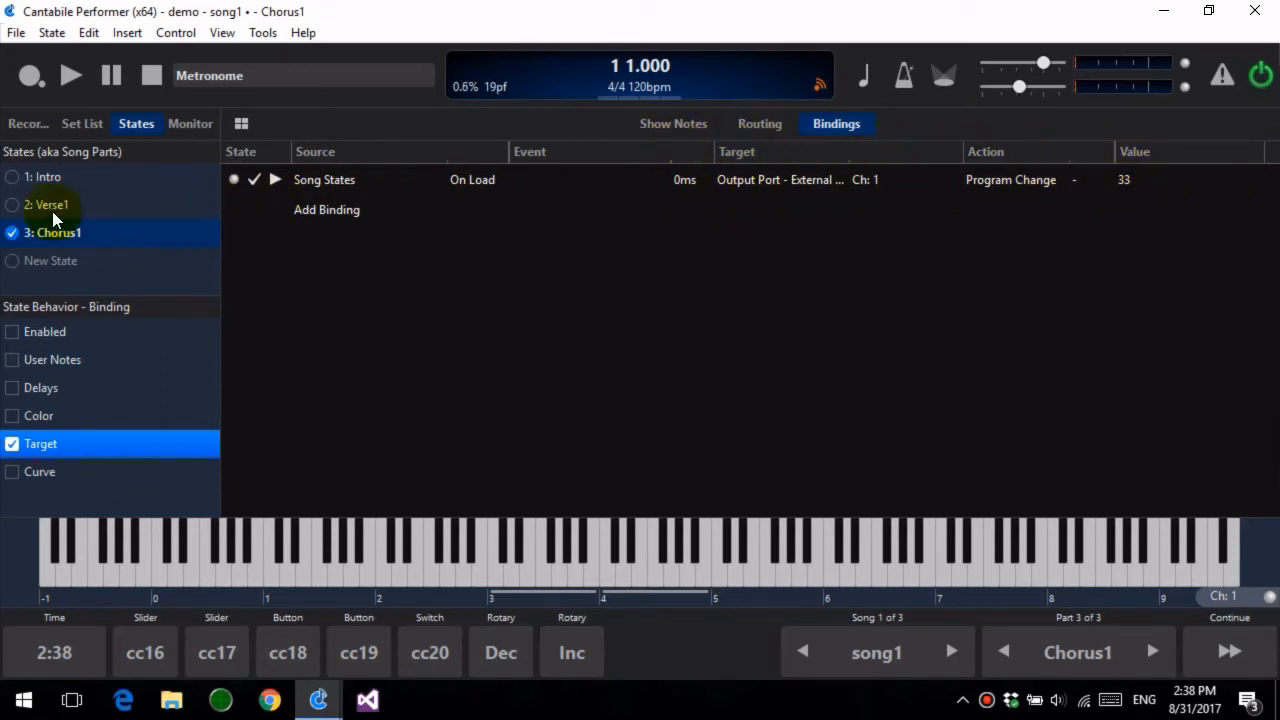
# Check the Intro state's program value without changing it, and set the Verse1 state's program change value to 45.
pyautogui.click(13, 178)
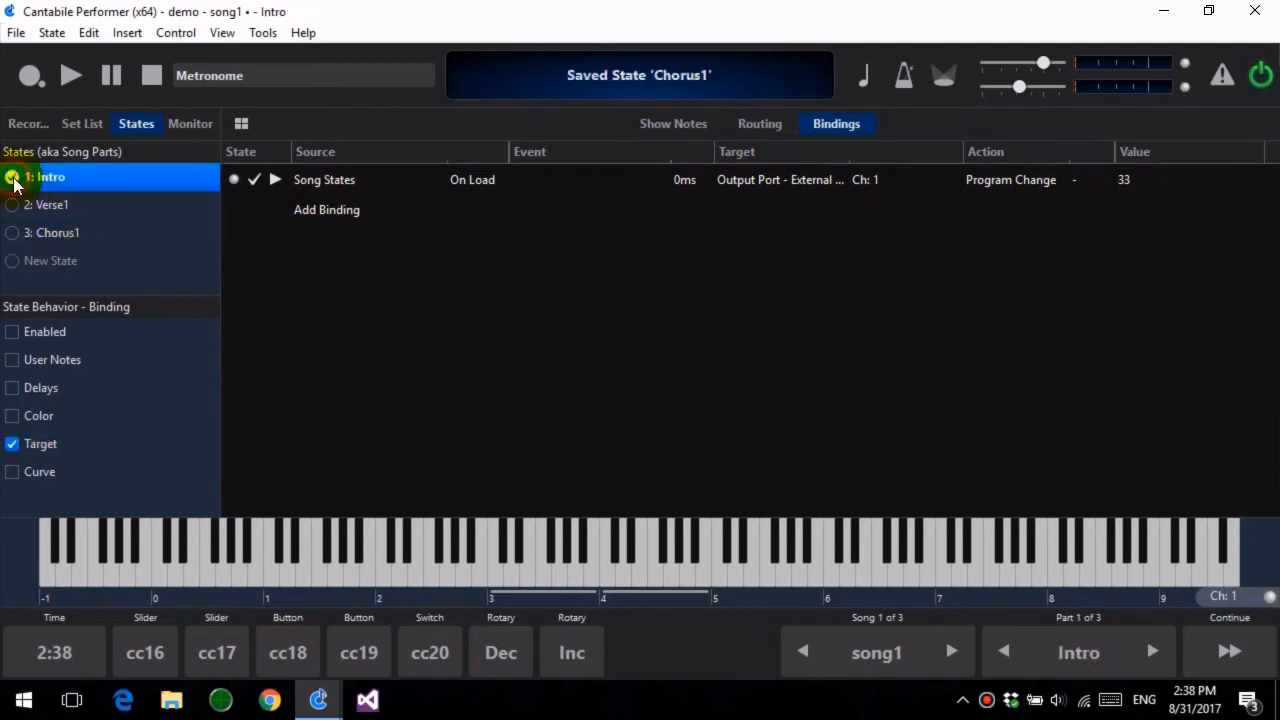
pyautogui.doubleClick(1146, 181)
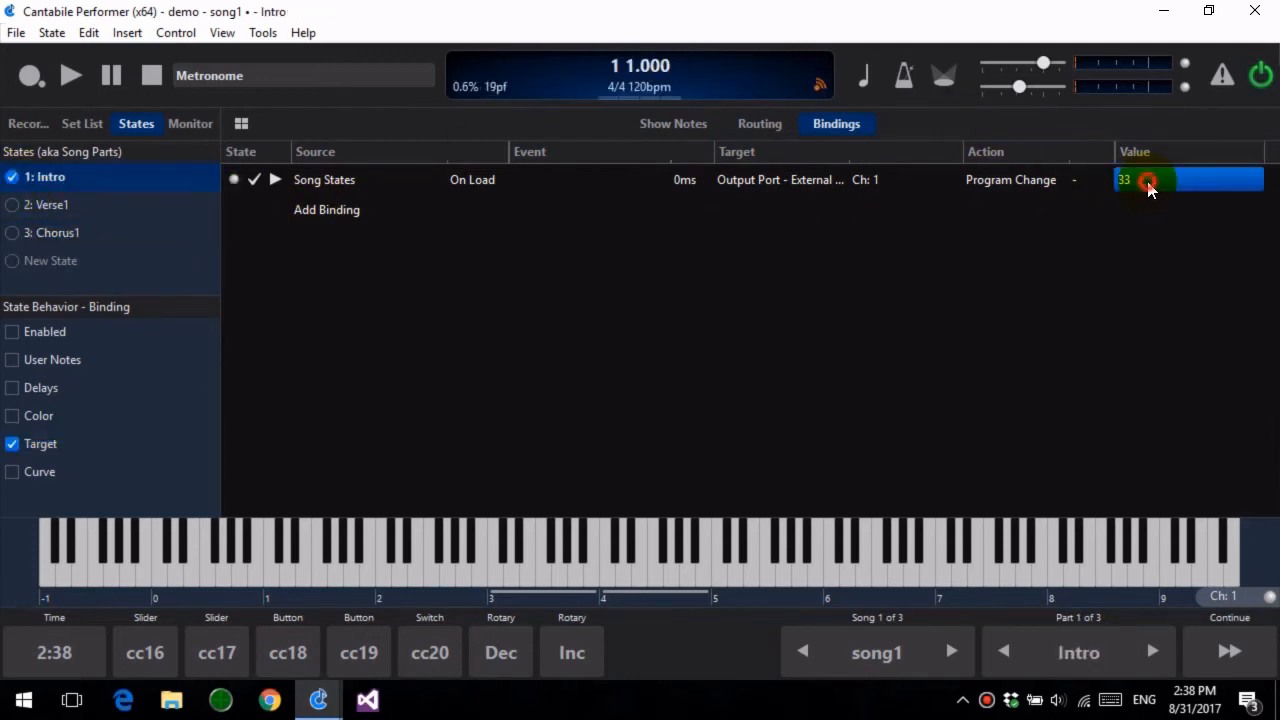
pyautogui.click(768, 383)
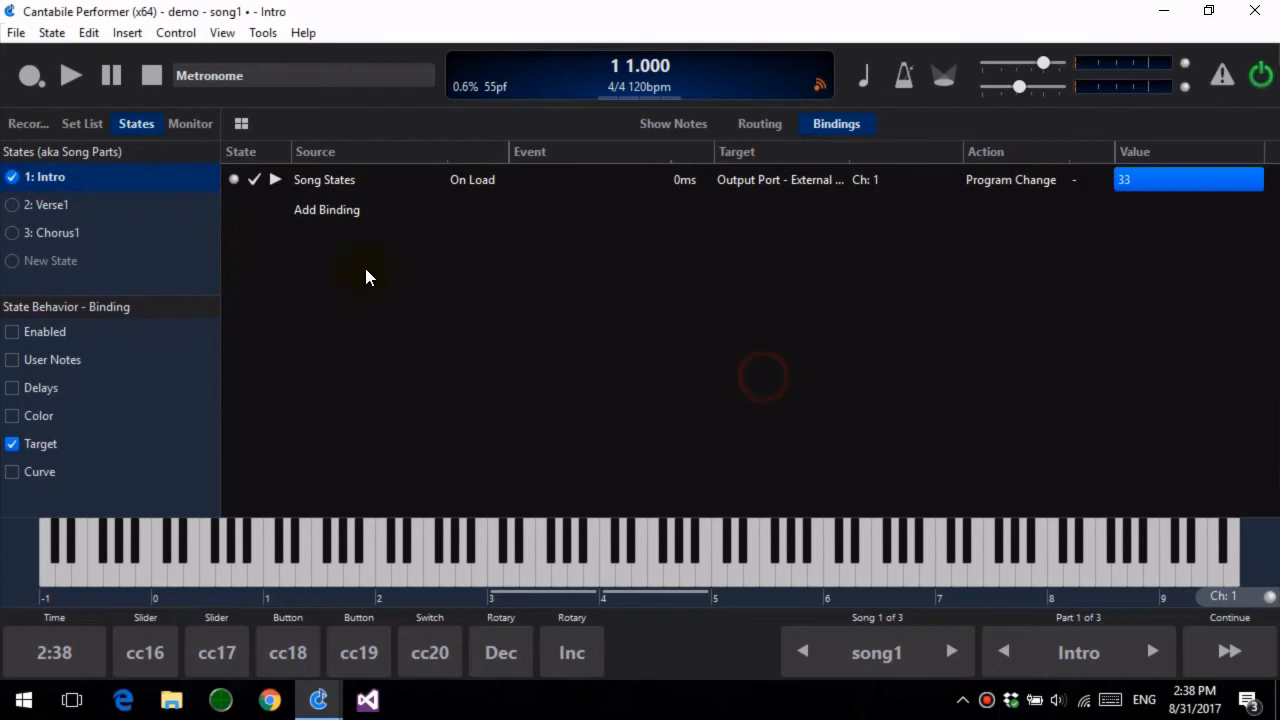
pyautogui.click(14, 205)
pyautogui.doubleClick(1146, 181)
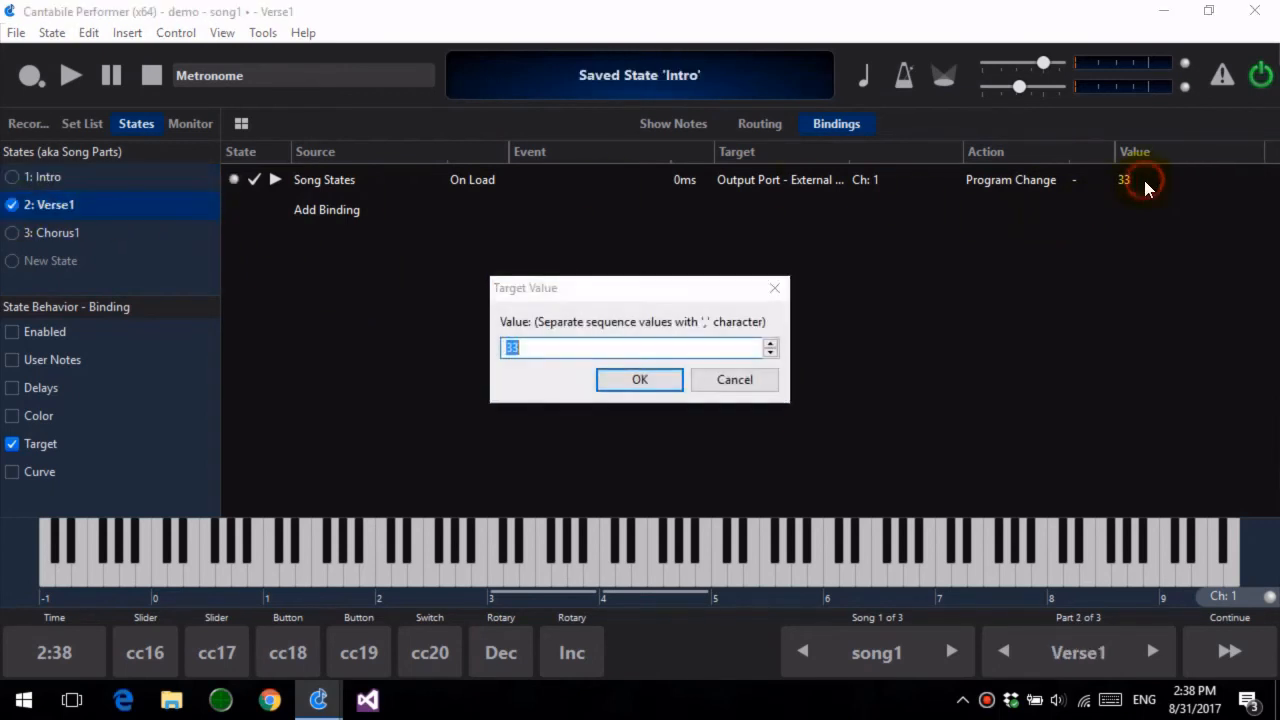
pyautogui.write('45')
pyautogui.press('Return')
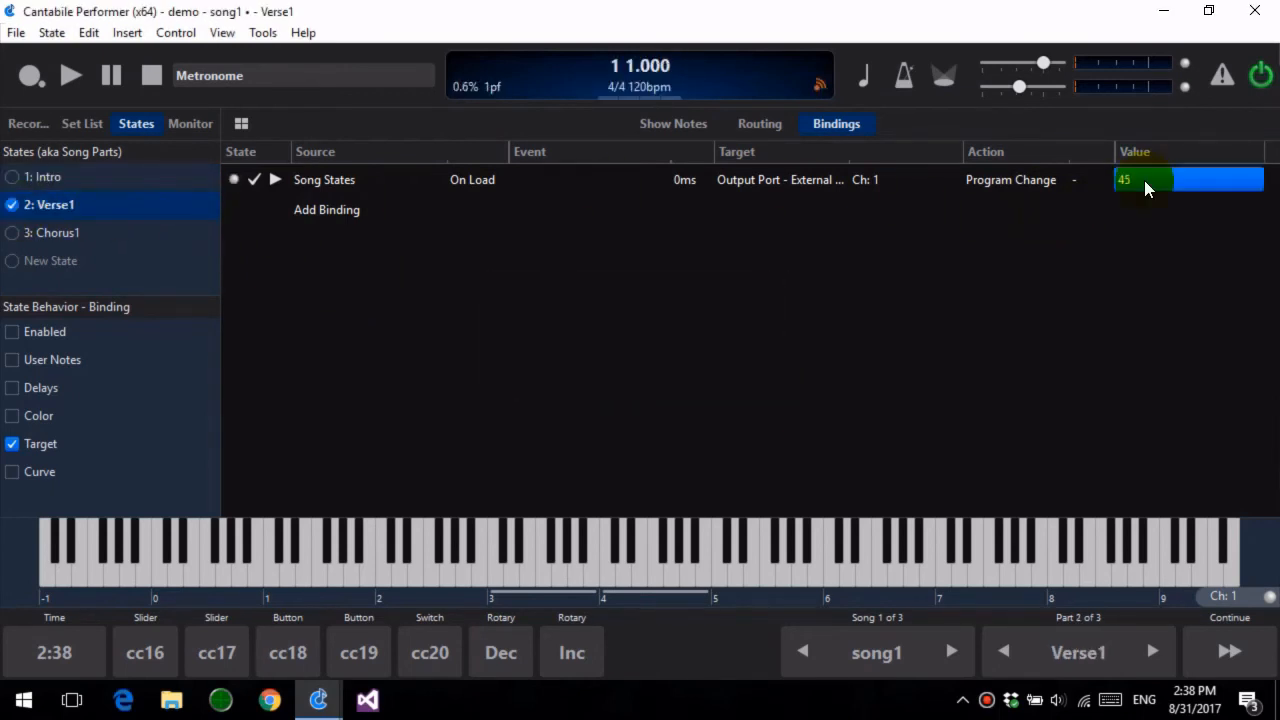
# Load the Chorus1 state and set its program change value to 78.
pyautogui.click(12, 232)
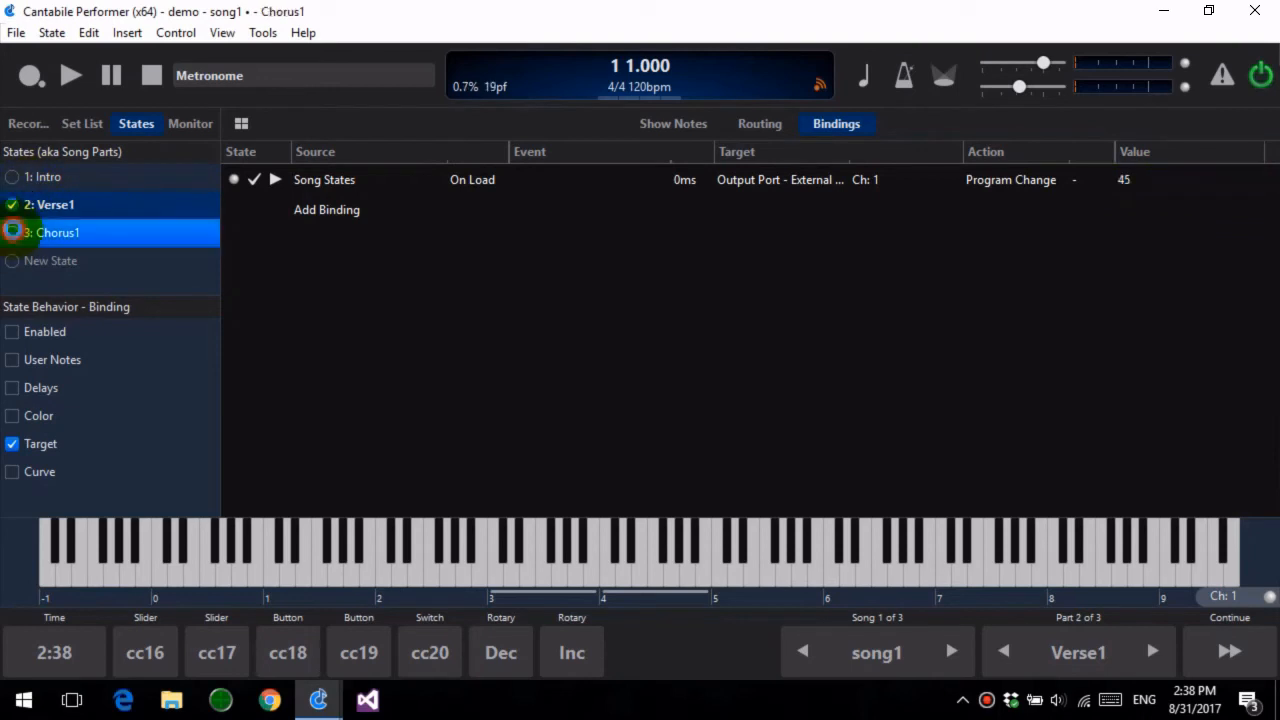
pyautogui.doubleClick(1154, 182)
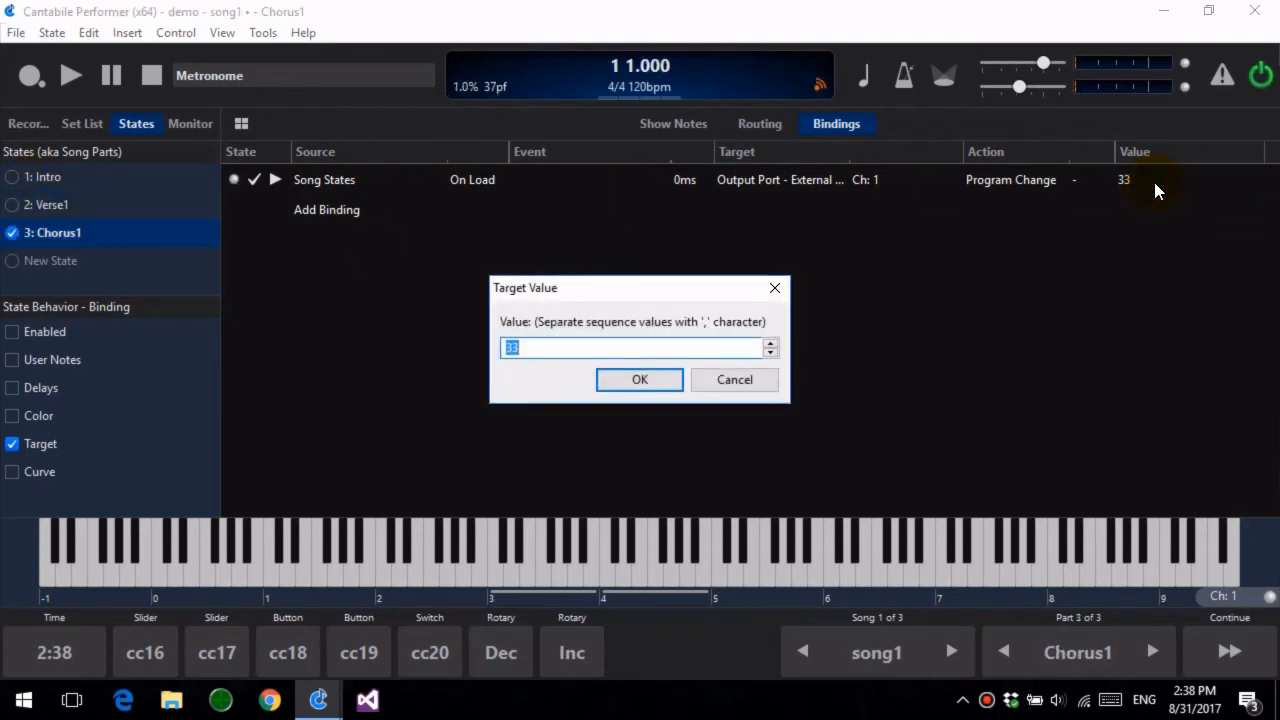
pyautogui.write('78')
pyautogui.press('Return')
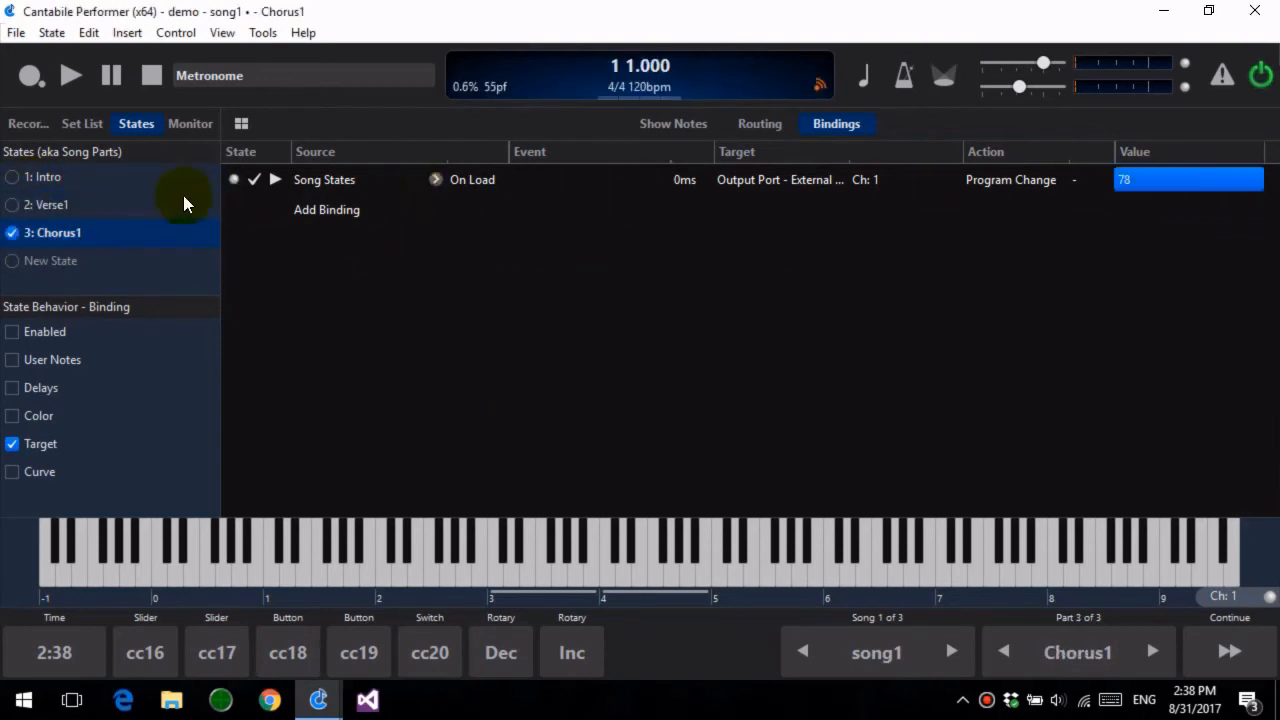
# Restore the main window to reveal the console log and load Intro, Verse1 and Chorus1 to test each state's program change.
pyautogui.doubleClick(707, 17)
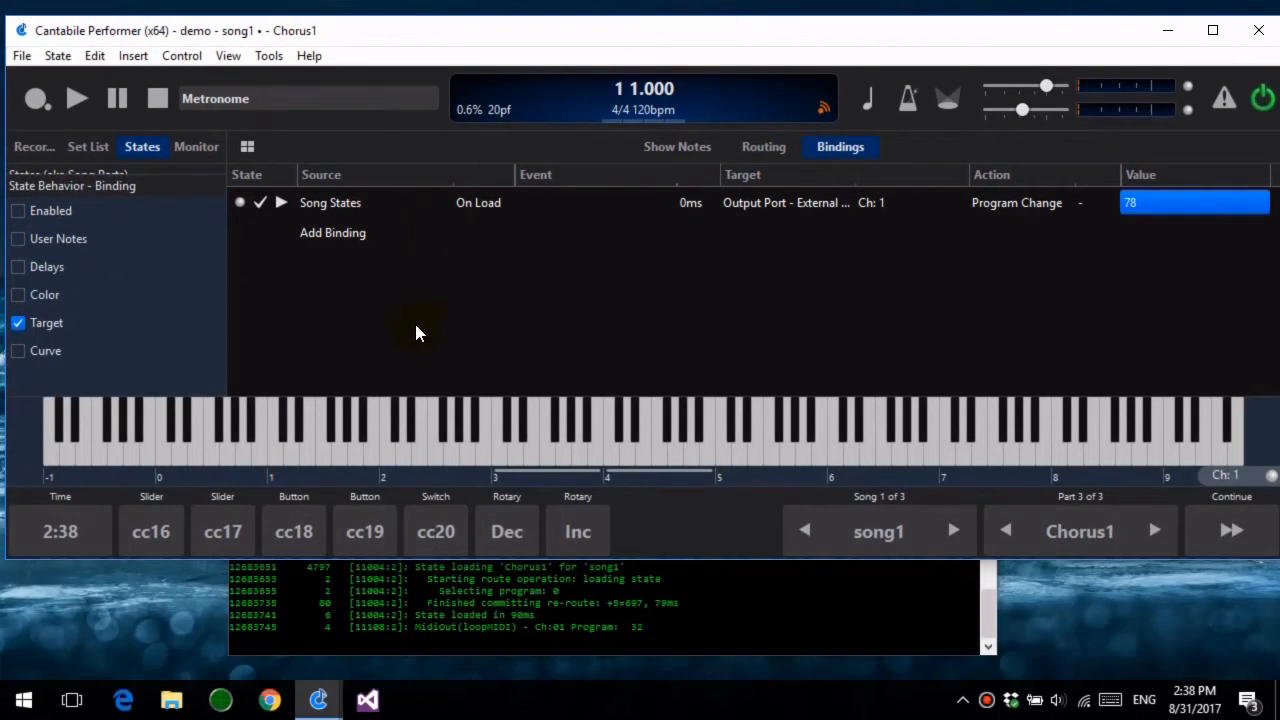
pyautogui.moveTo(126, 176); pyautogui.dragTo(135, 322)
pyautogui.click(19, 202)
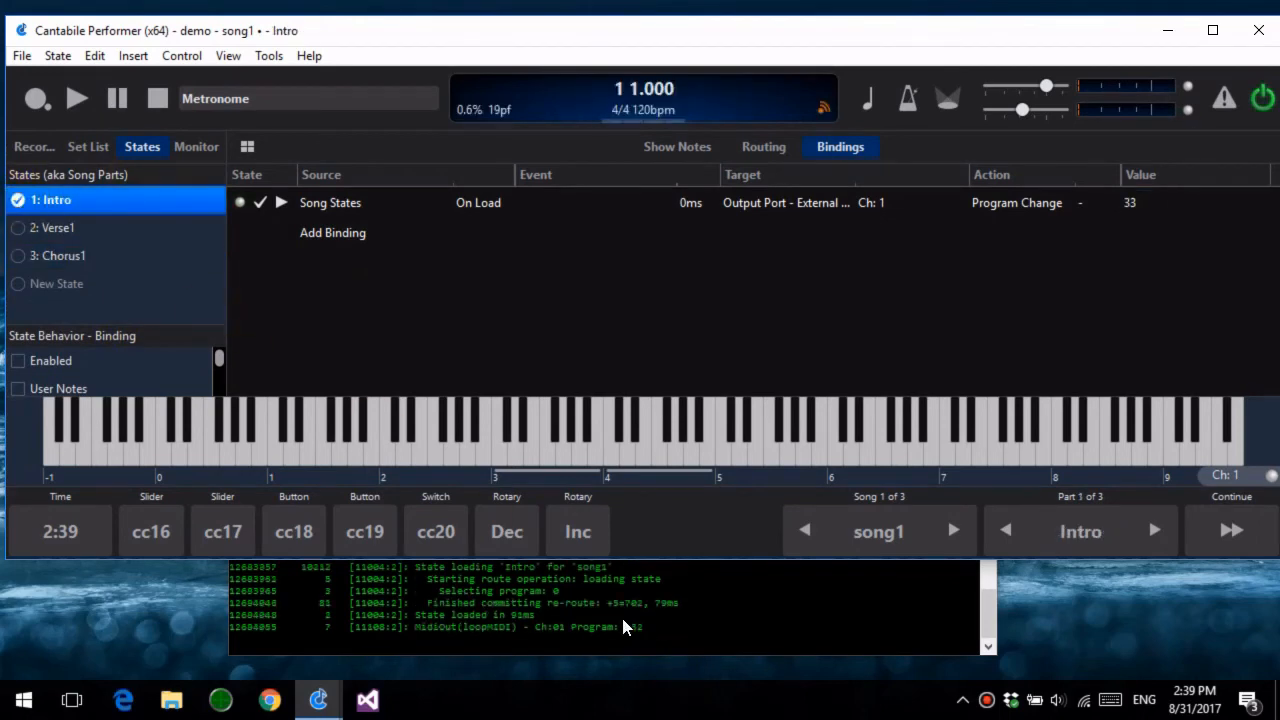
pyautogui.click(22, 228)
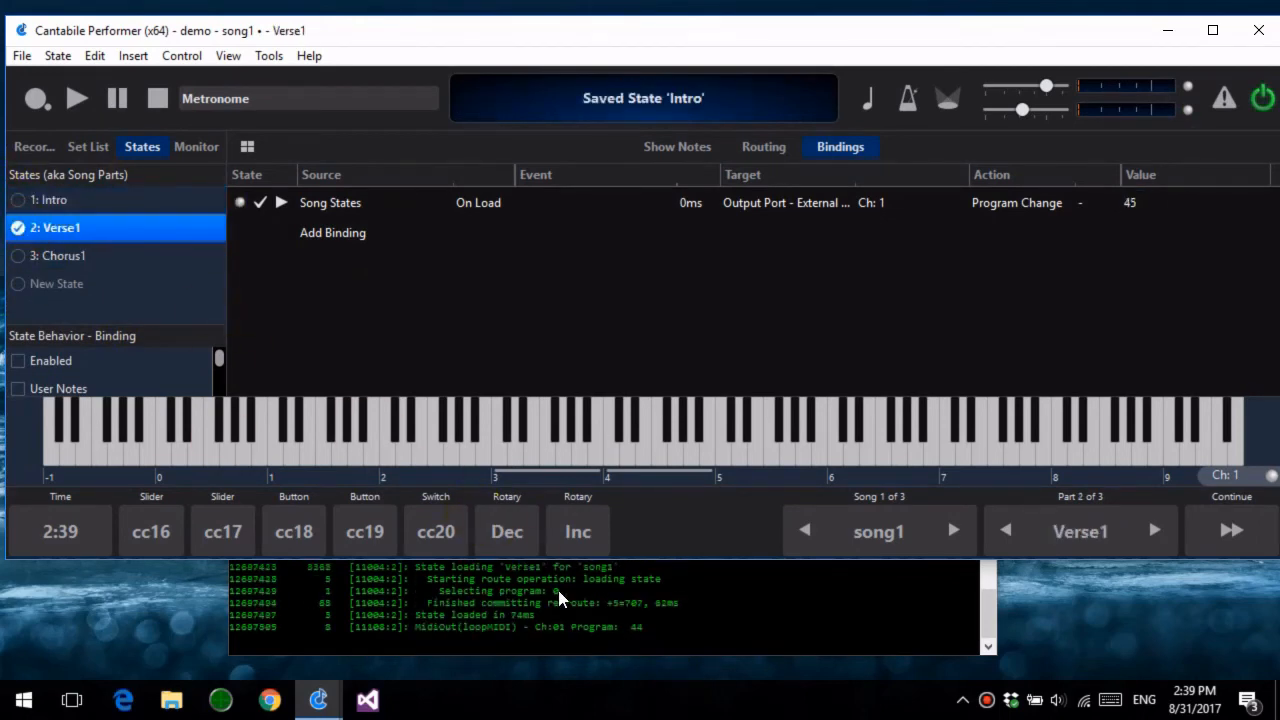
pyautogui.click(20, 256)
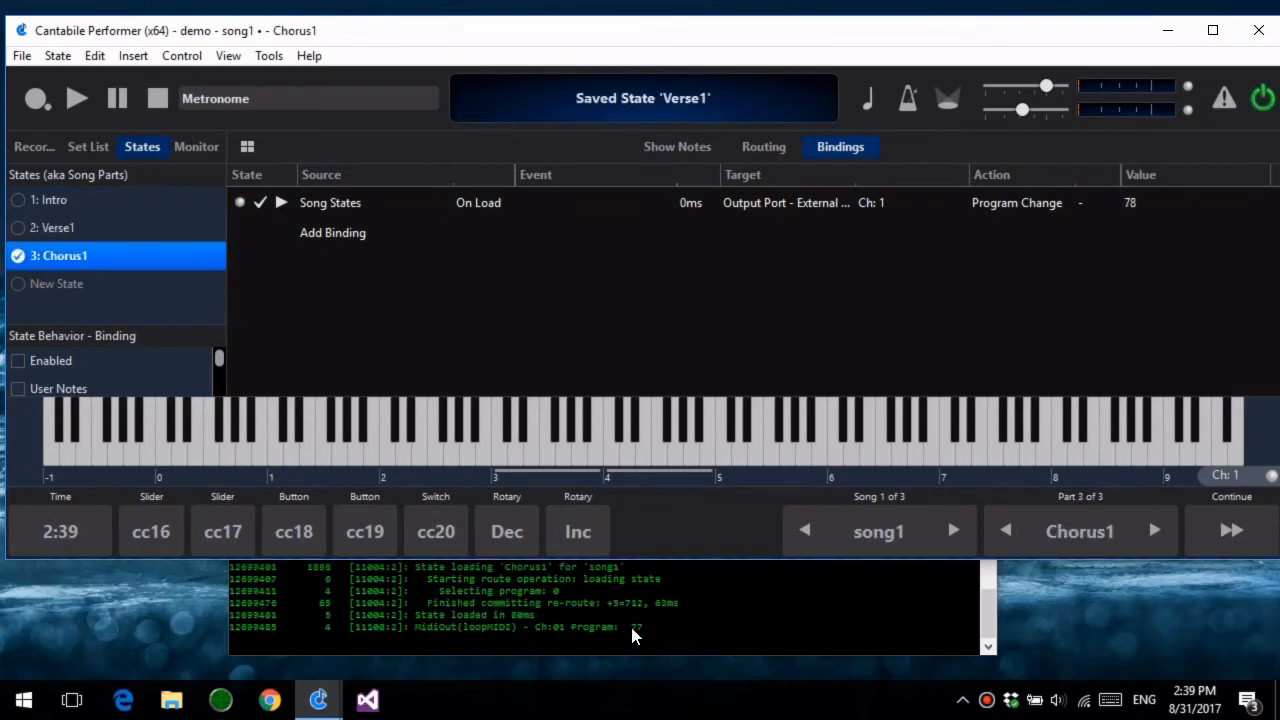
pyautogui.click(22, 229)
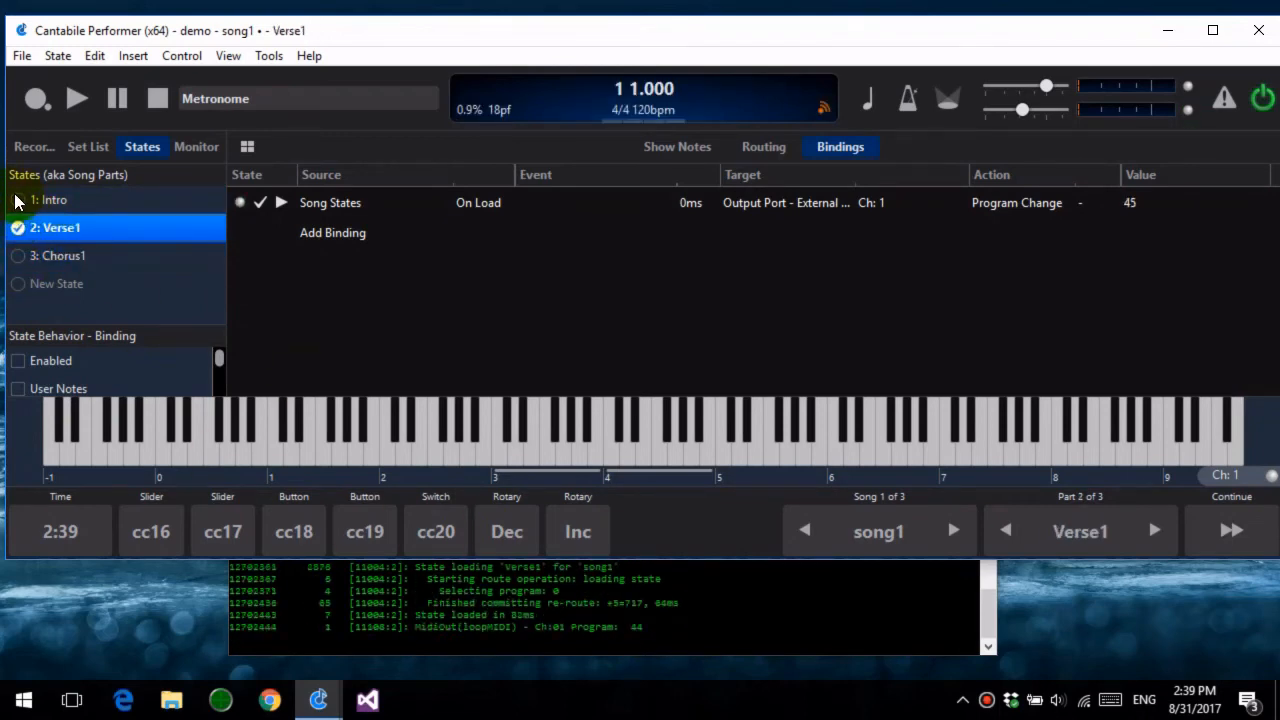
pyautogui.click(18, 200)
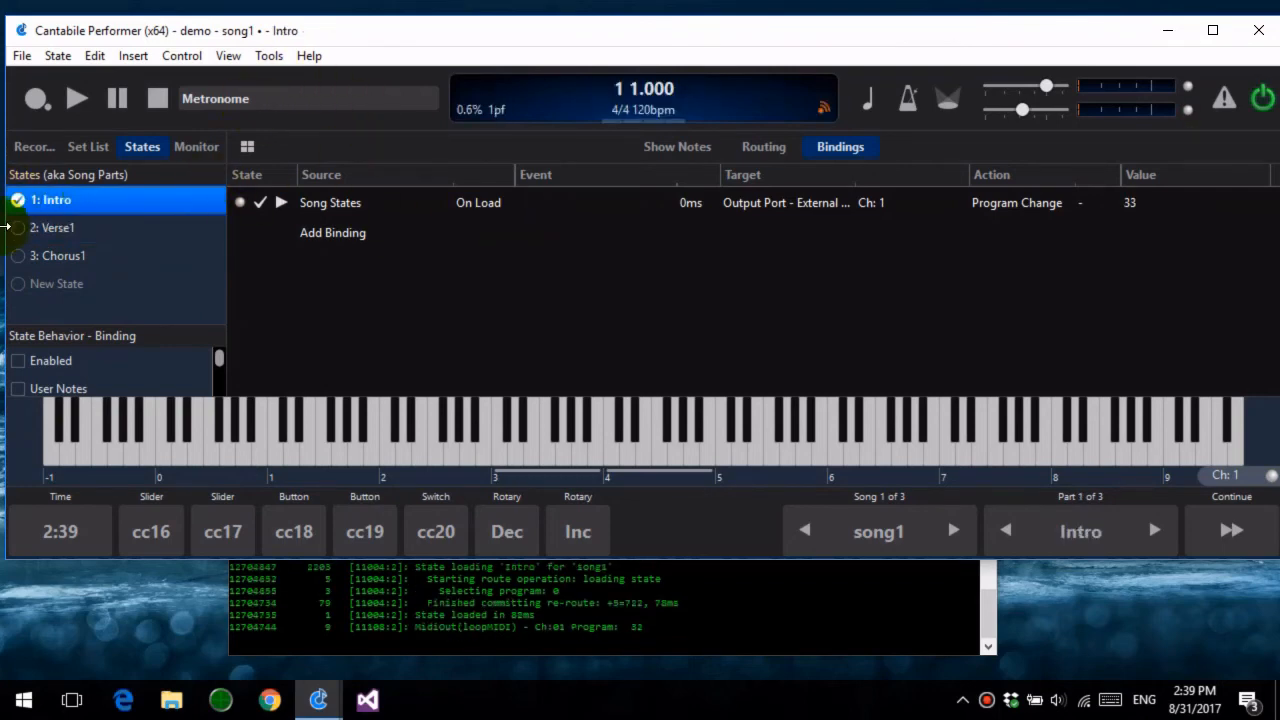
# Load Verse1, enable Enabled in the binding's state behavior and disable the binding for that state.
pyautogui.click(64, 233)
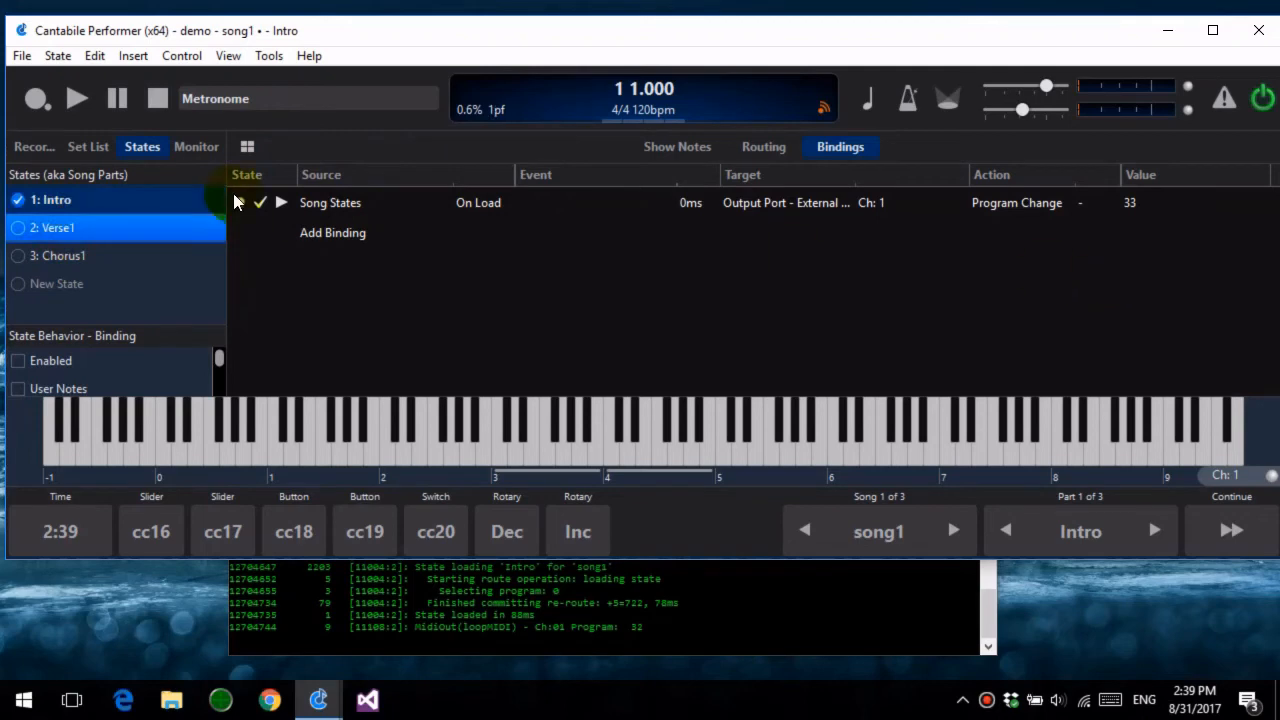
pyautogui.click(20, 228)
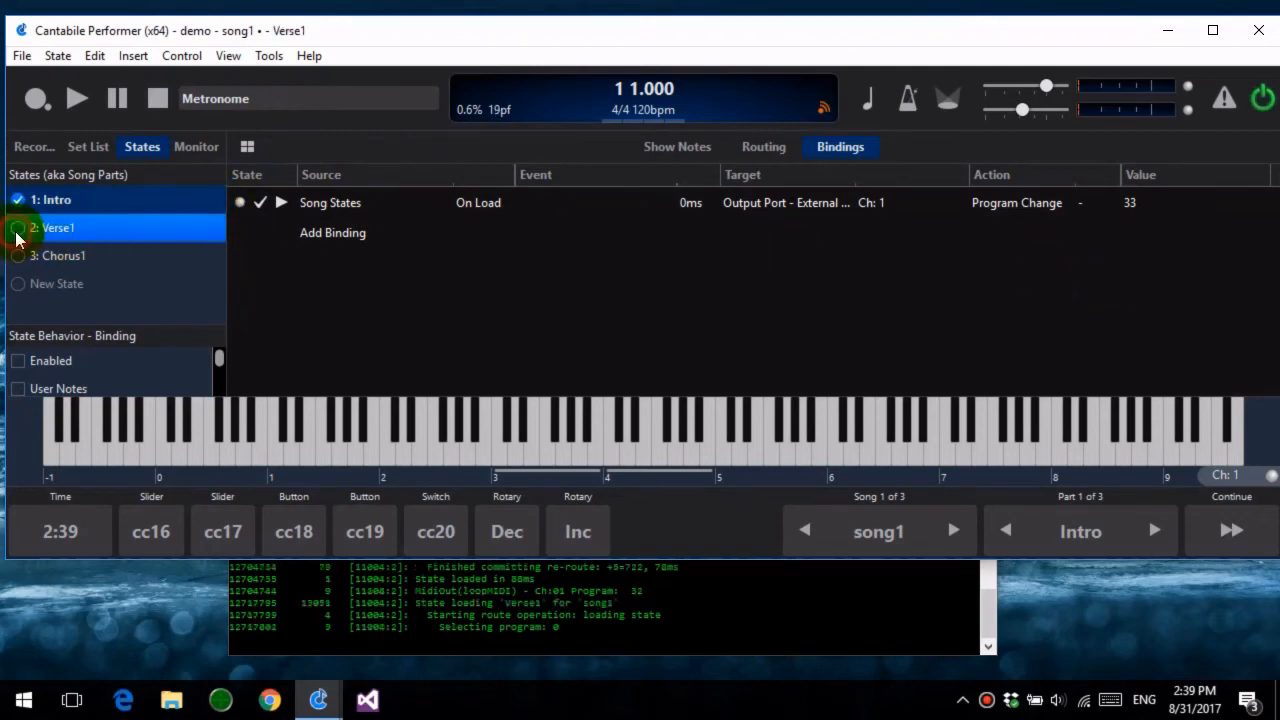
pyautogui.click(19, 363)
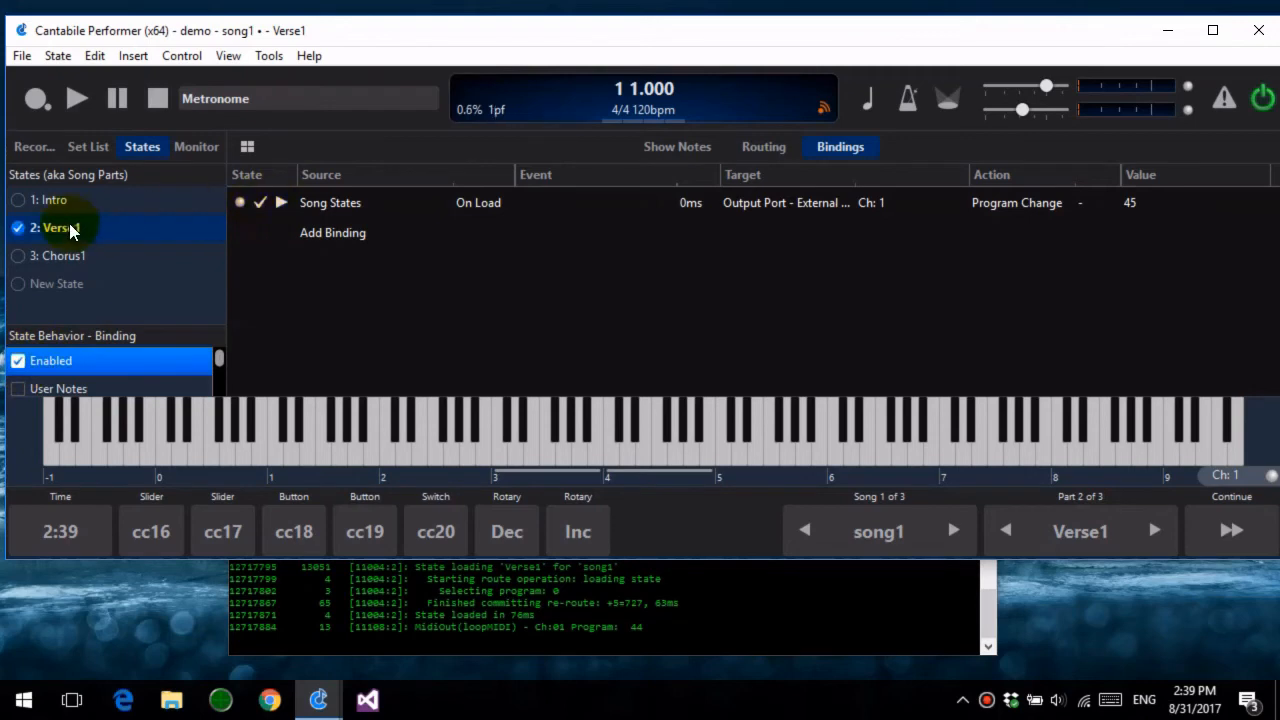
pyautogui.click(260, 202)
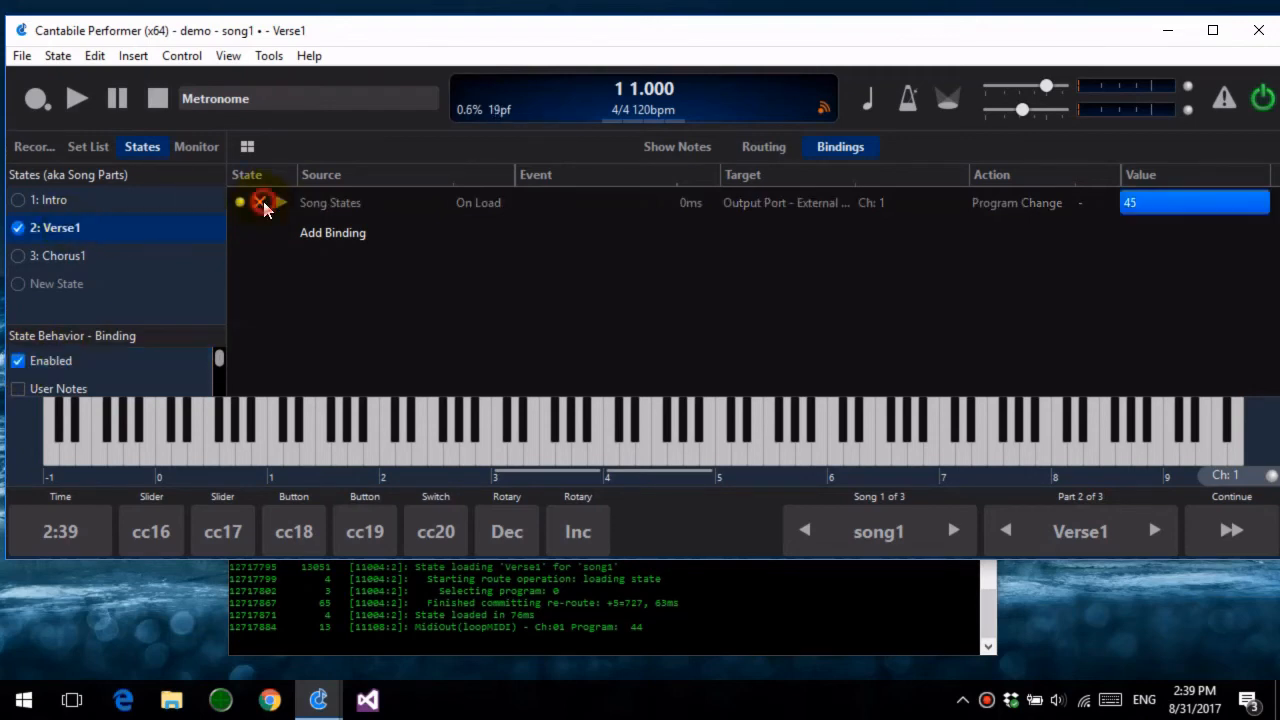
# Load Intro, Verse1 and Chorus1 in turn to check in the console log which states send a program change.
pyautogui.click(20, 200)
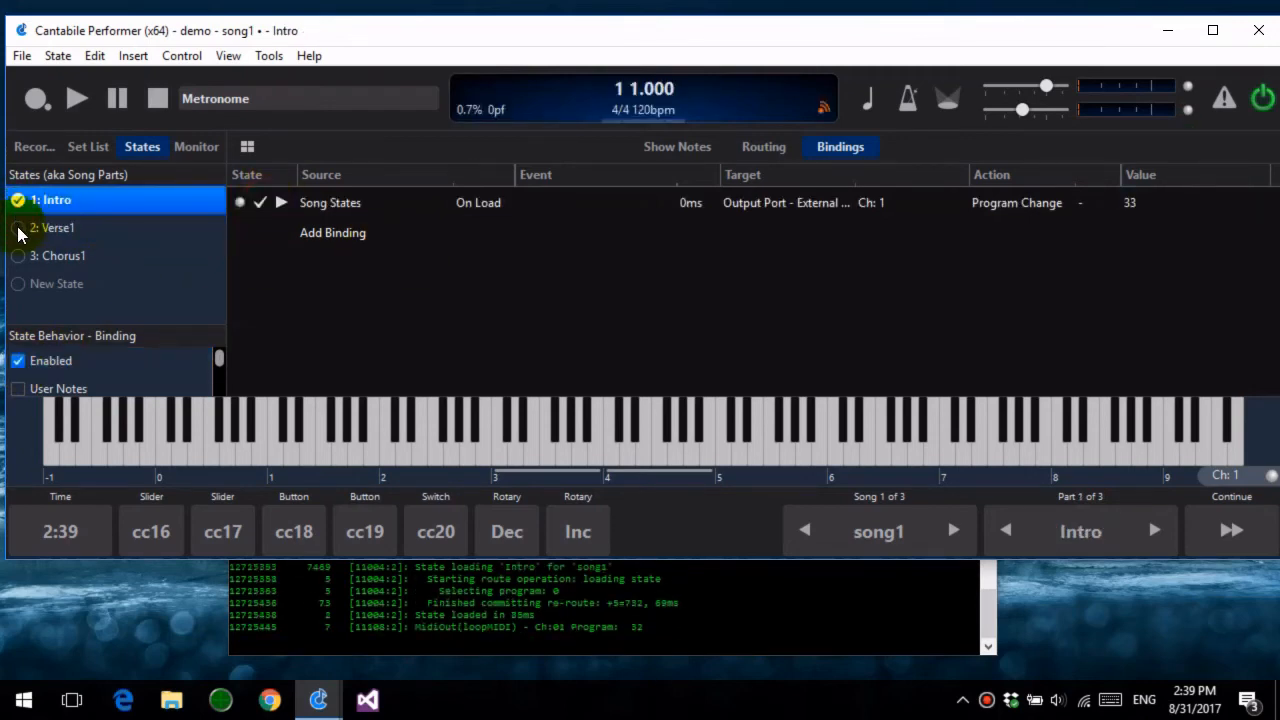
pyautogui.click(19, 230)
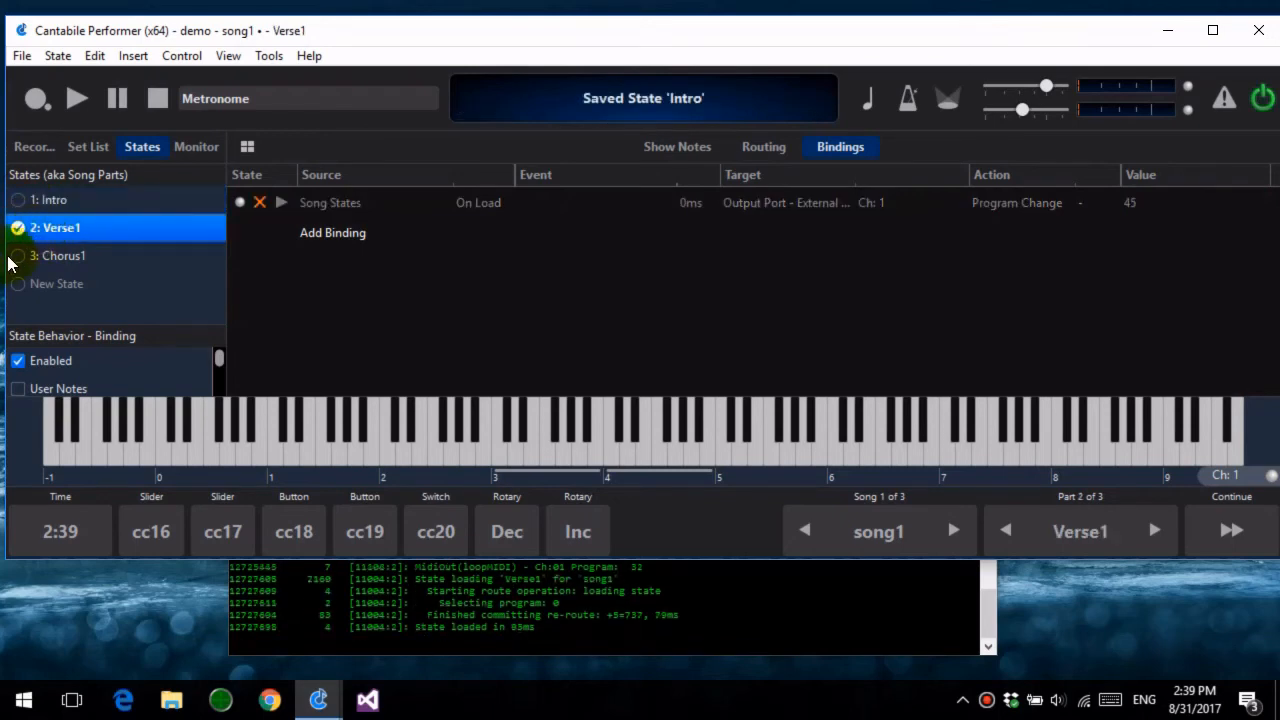
pyautogui.click(18, 255)
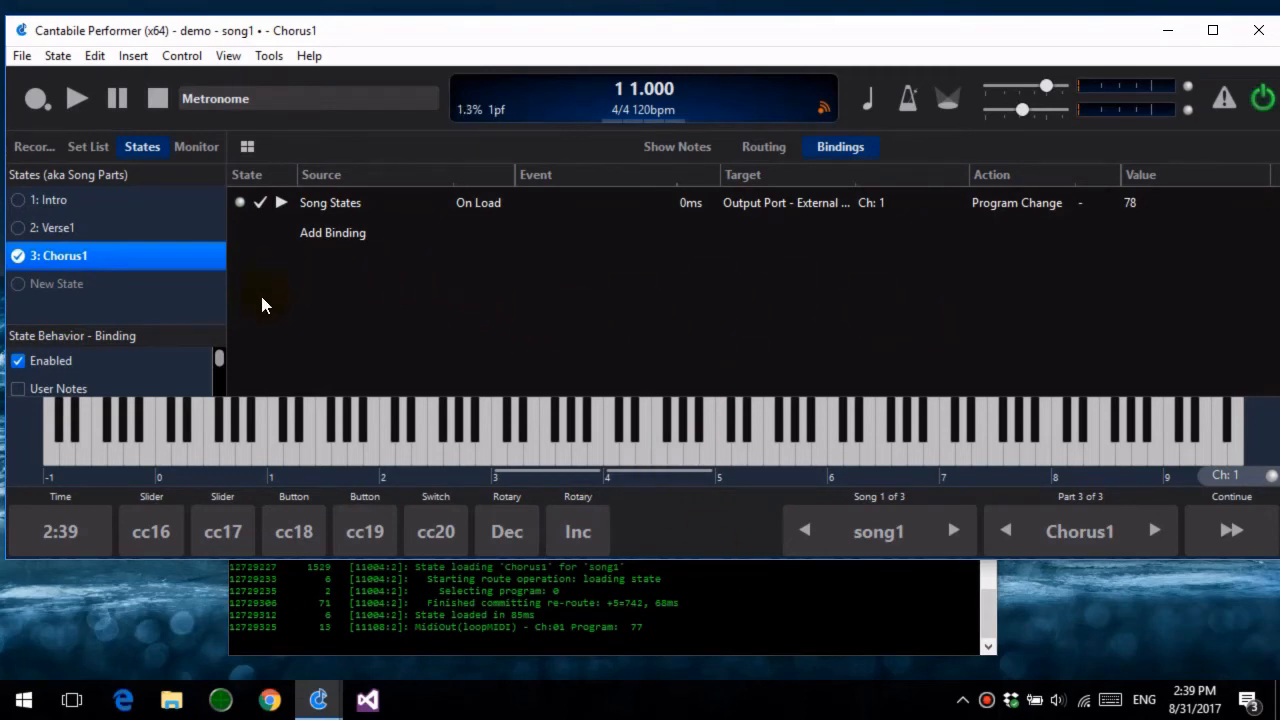
# Maximize the main window and change the On Load binding's target to External Script in the Chorus1 state.
pyautogui.doubleClick(528, 31)
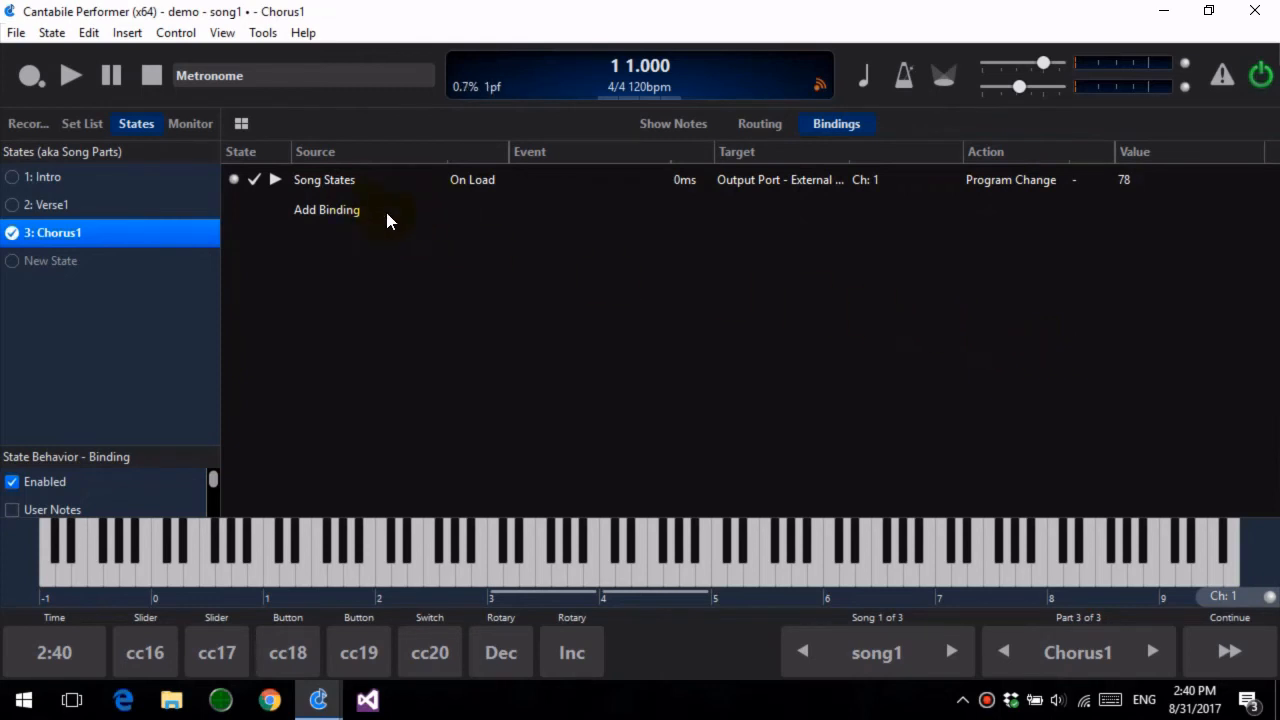
pyautogui.click(798, 182)
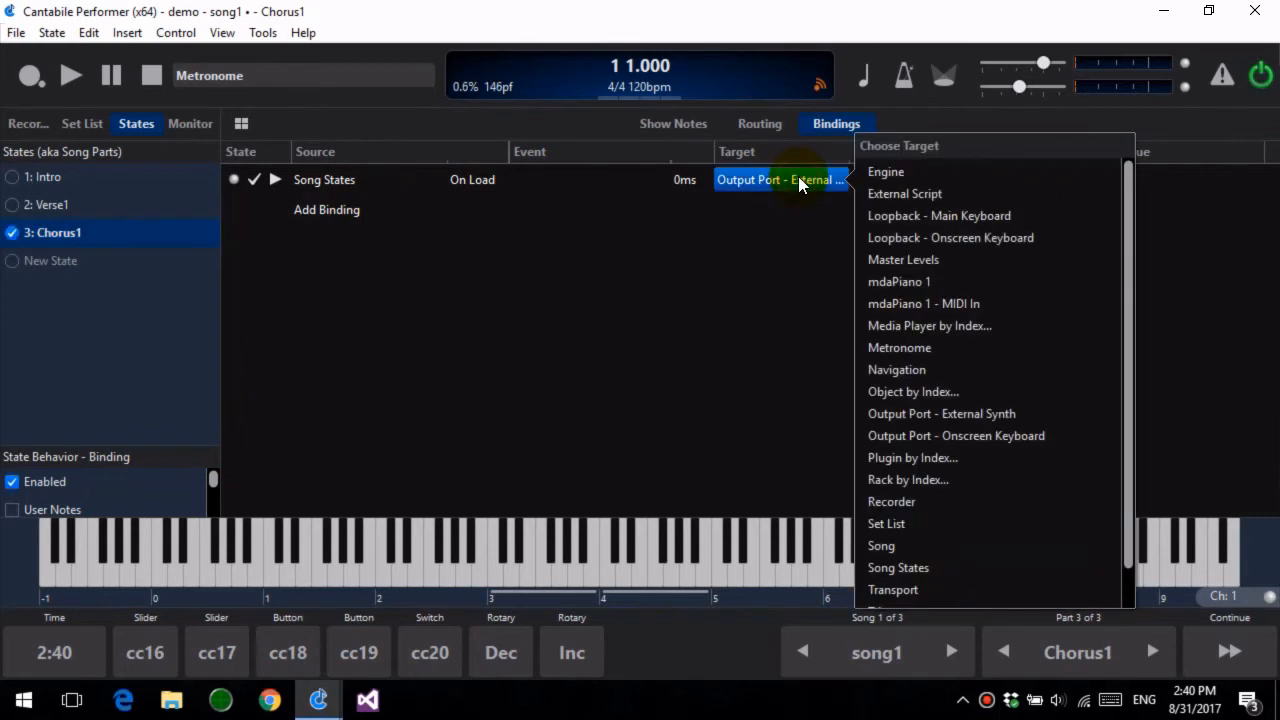
pyautogui.click(928, 196)
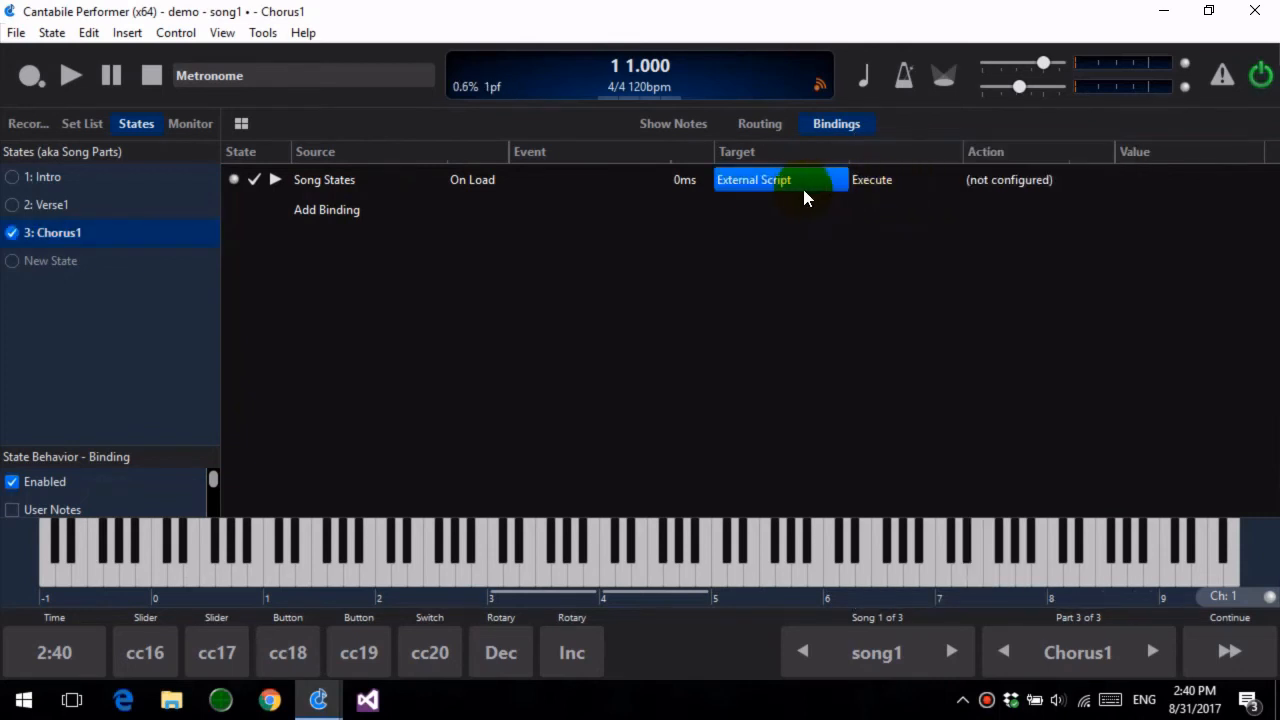
# View the External Script command settings, then retarget the On Load binding to Output Port - External Synth with a SysEx action.
pyautogui.doubleClick(1005, 190)
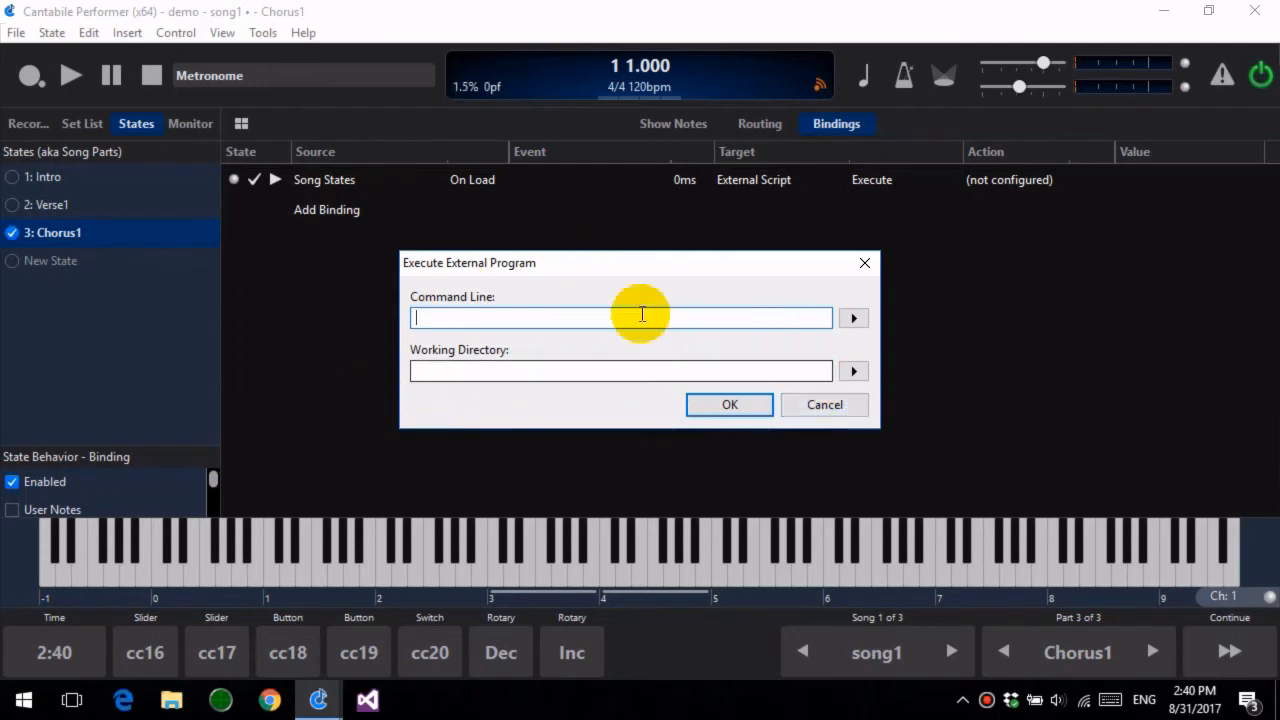
pyautogui.click(818, 411)
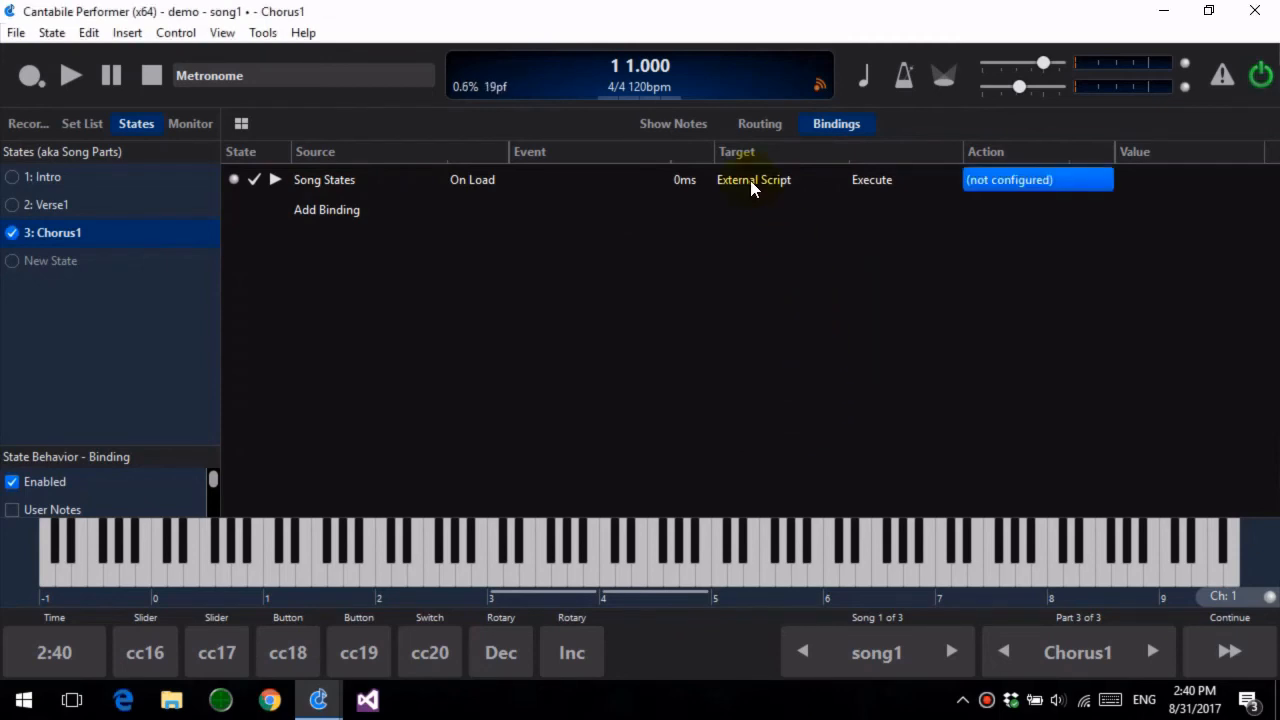
pyautogui.click(784, 180)
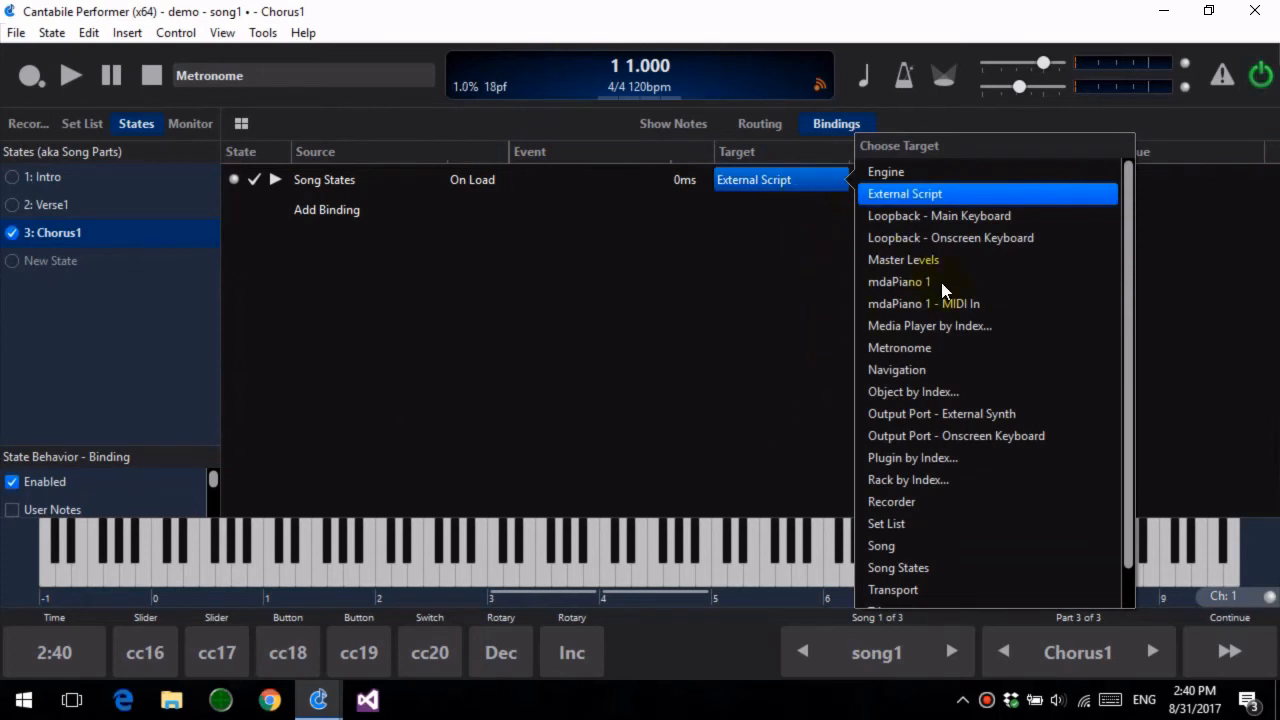
pyautogui.click(1013, 415)
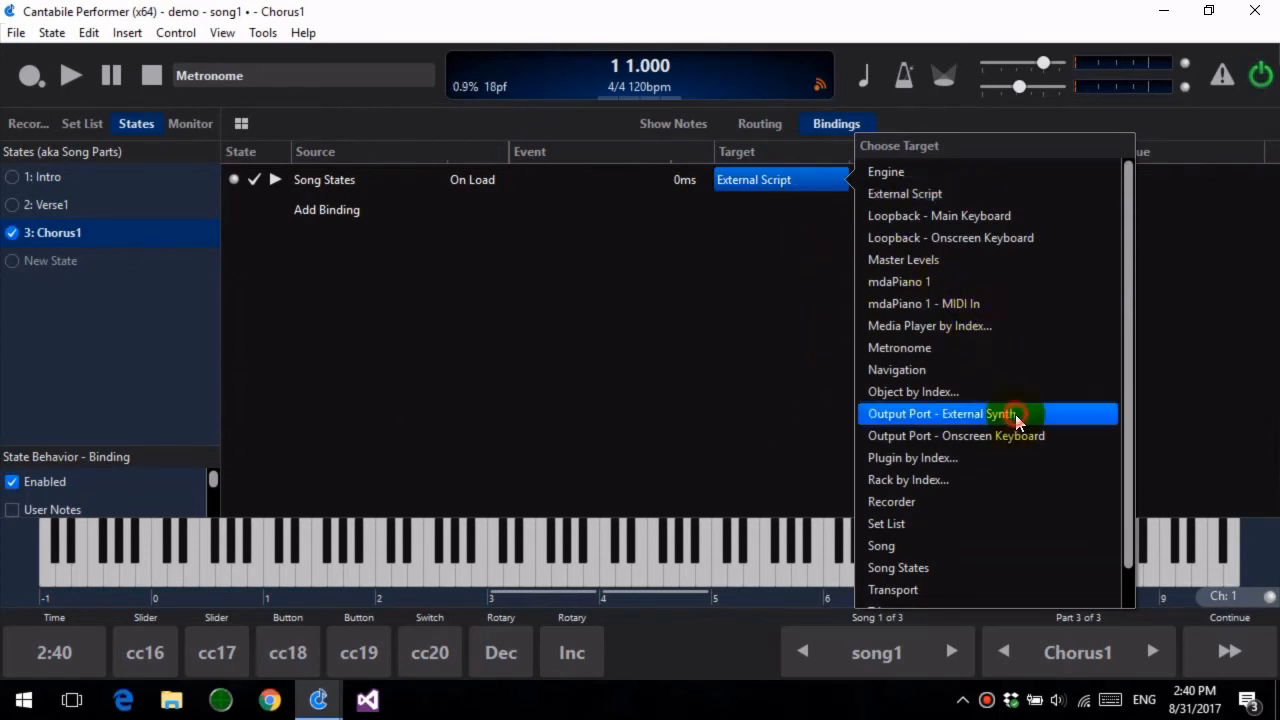
pyautogui.click(1024, 182)
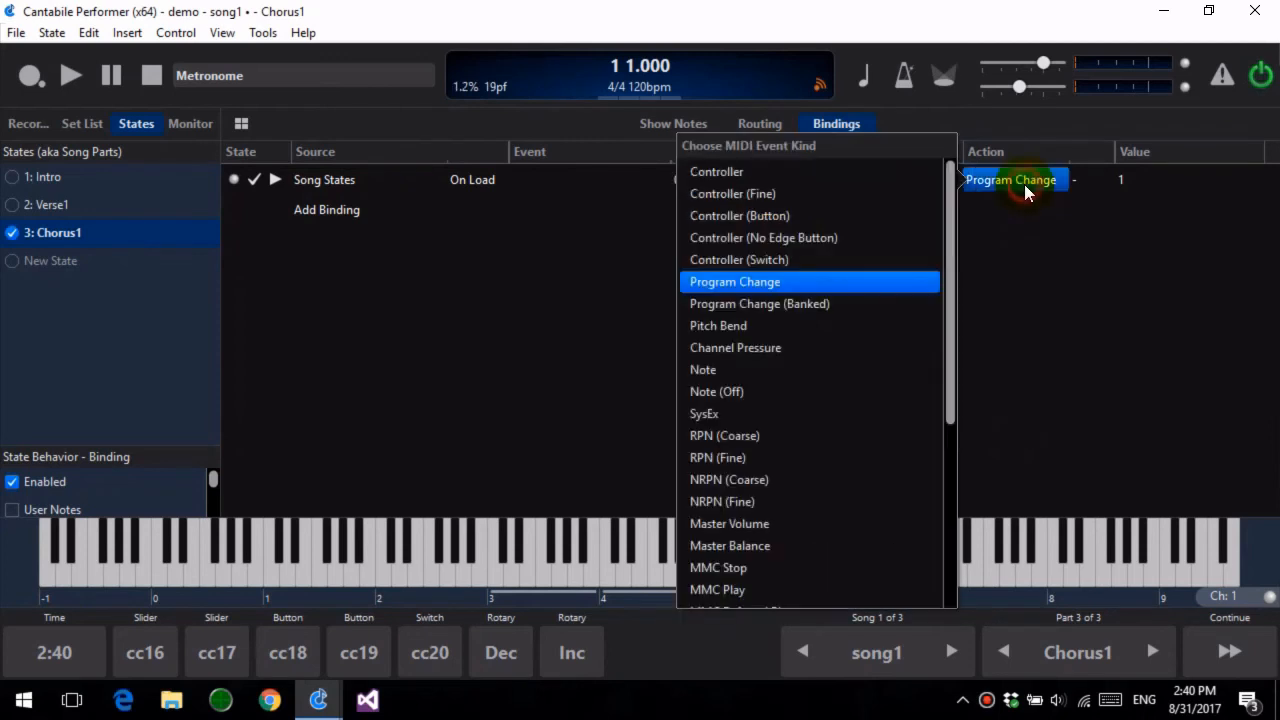
pyautogui.click(719, 411)
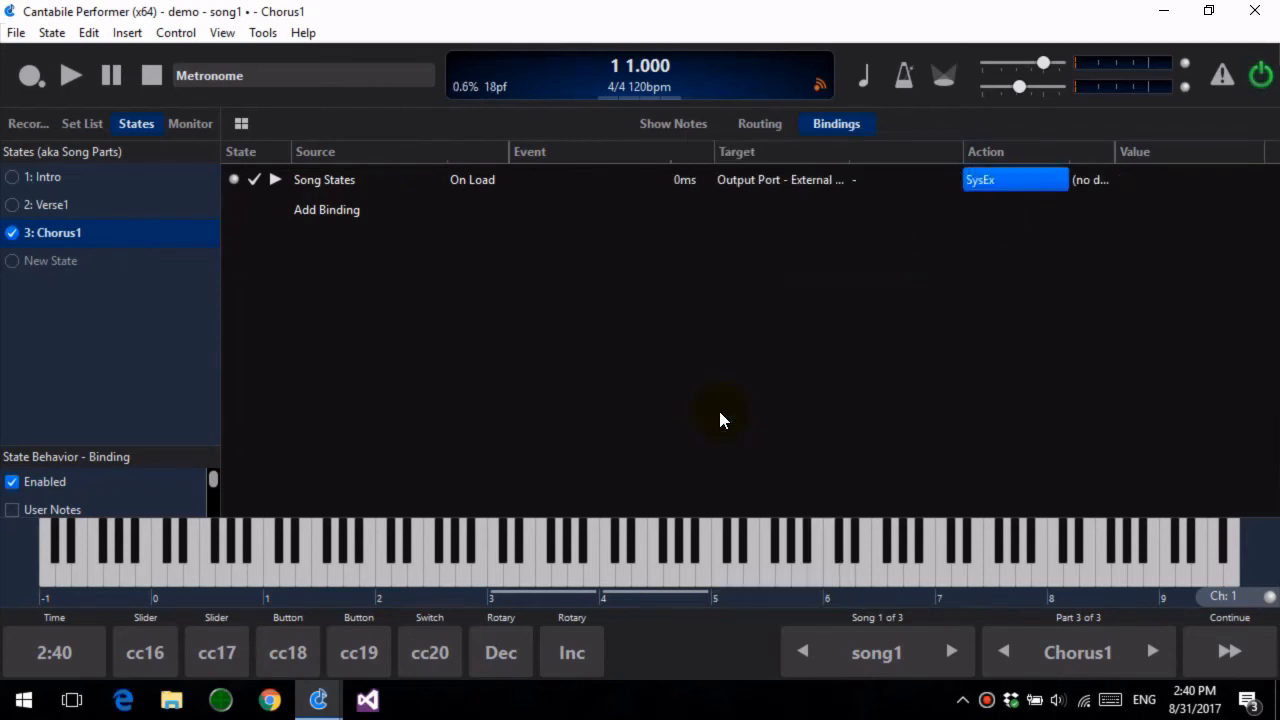
# Enter the trial string "F7 00 00 00 F0" as the binding's sys-ex data, then clear it.
pyautogui.click(1088, 182)
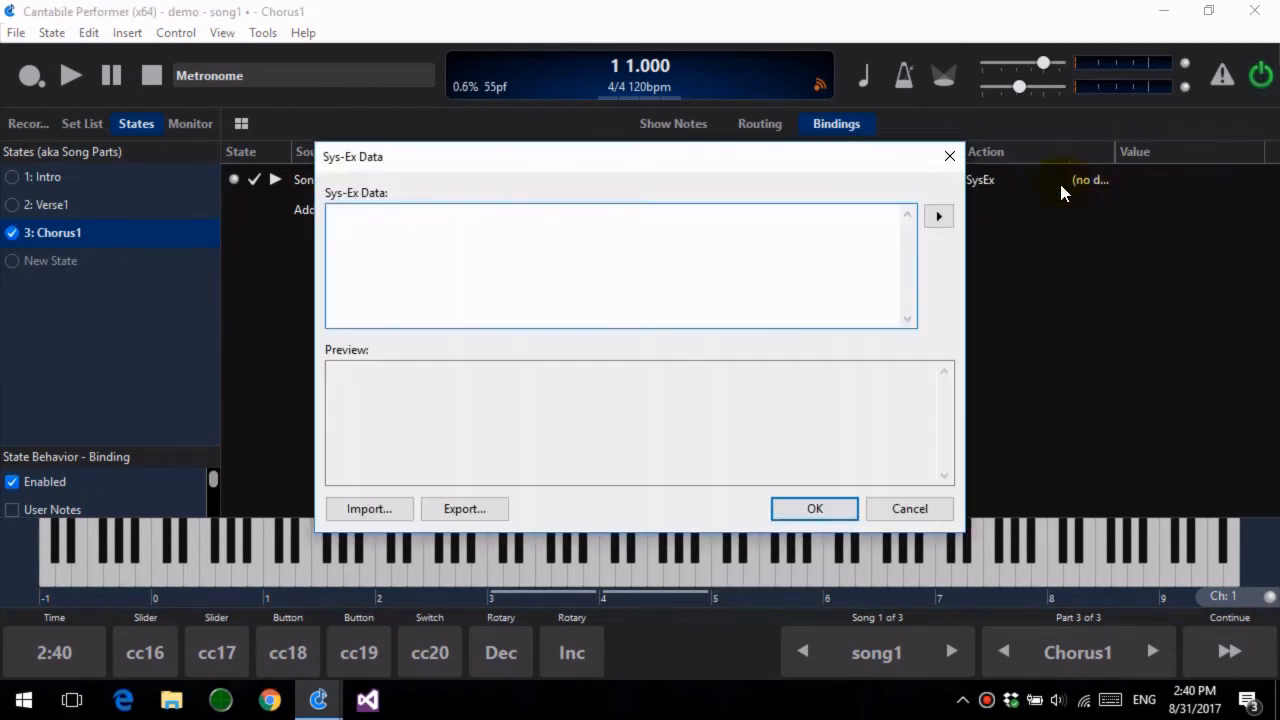
pyautogui.write('"F')
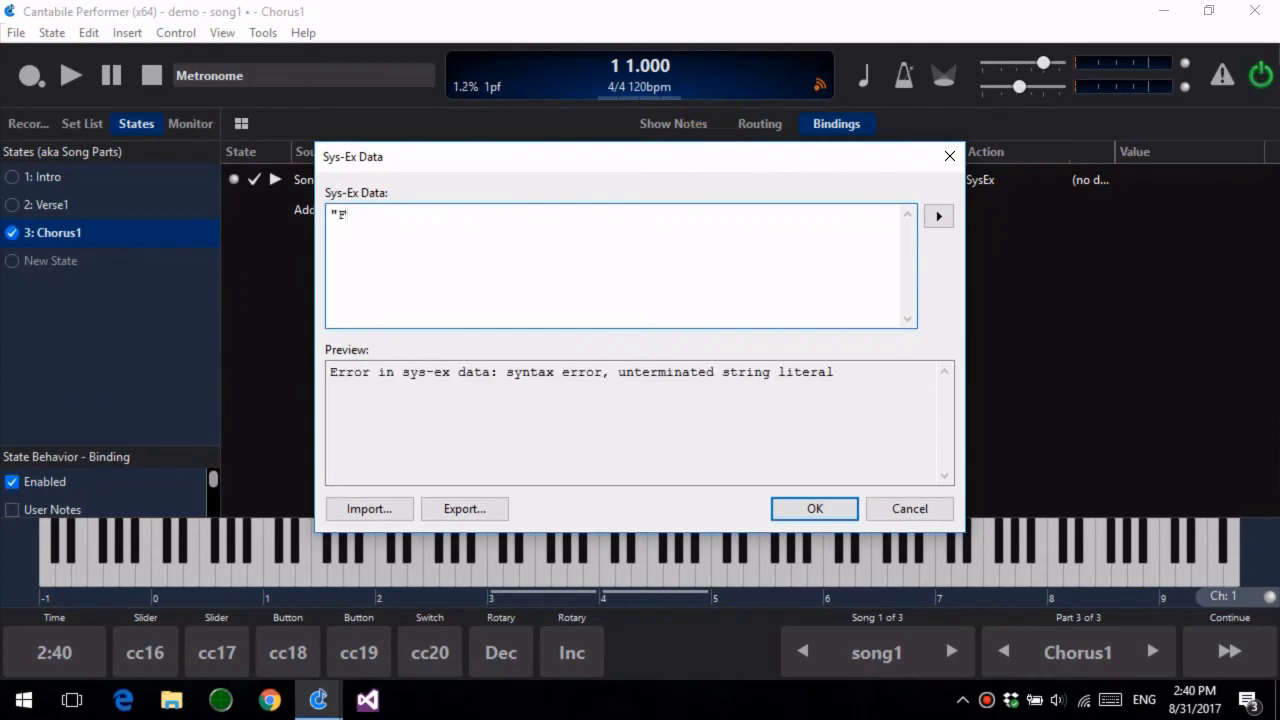
pyautogui.write('7 00 00 00 F0"')
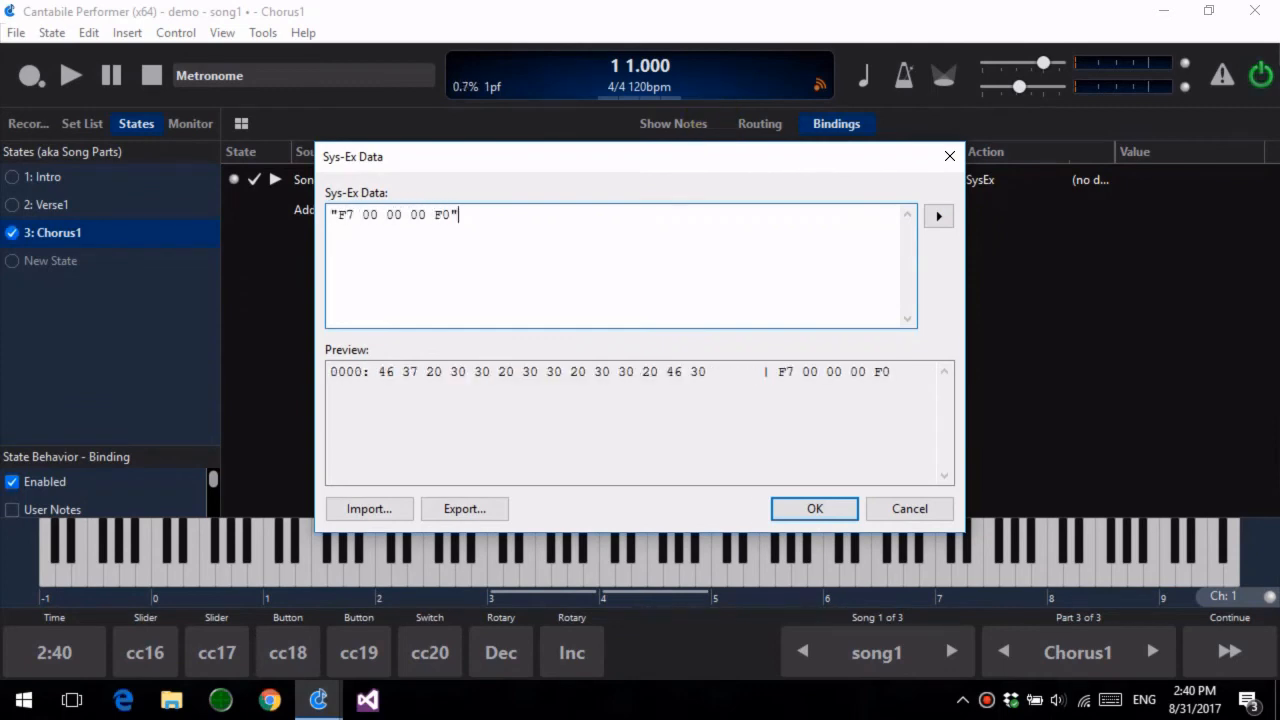
pyautogui.moveTo(471, 214); pyautogui.dragTo(206, 240)
pyautogui.press('BackSpace')
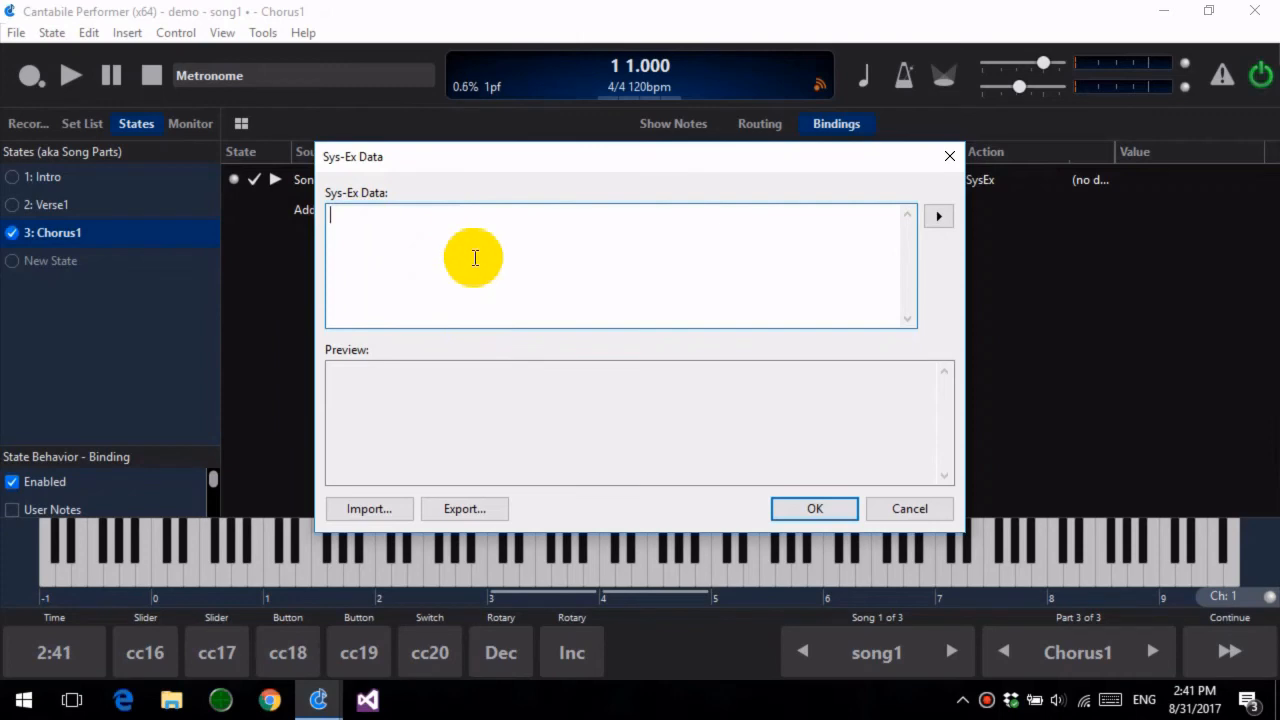
# Examine the available sys-ex expression functions and their online help guide, then dismiss the sys-ex data without changes.
pyautogui.click(939, 217)
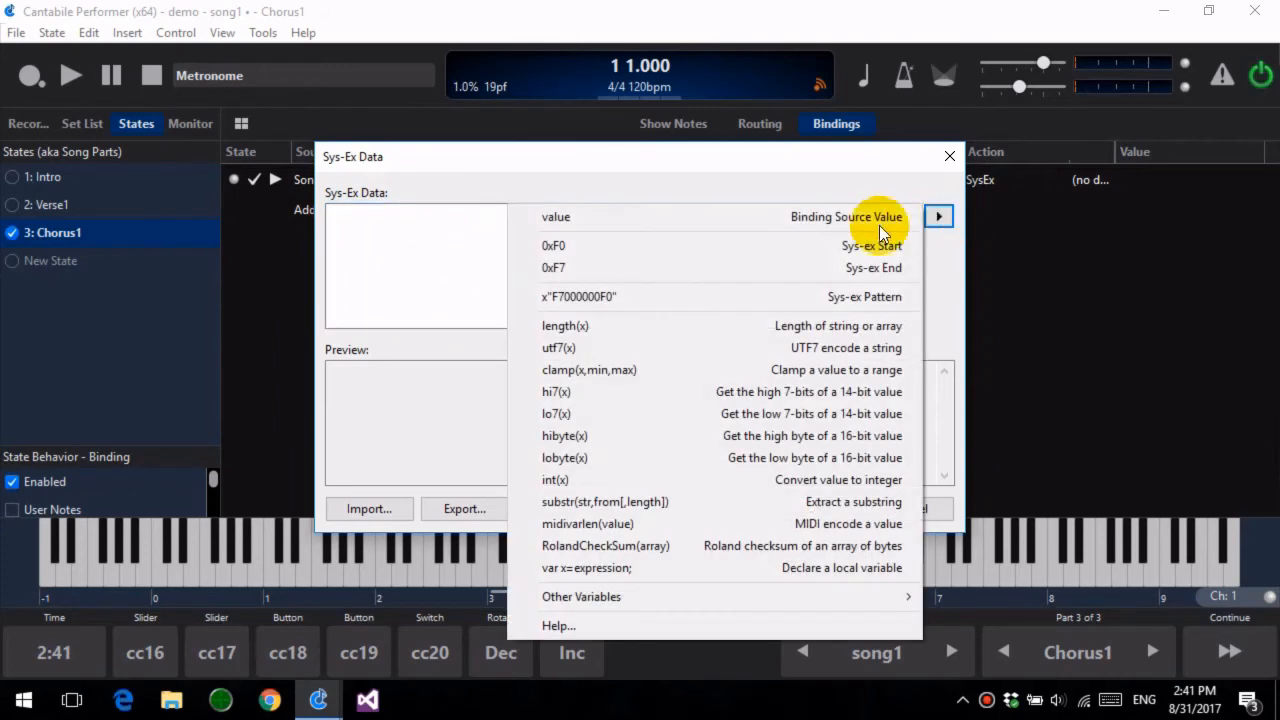
pyautogui.click(607, 626)
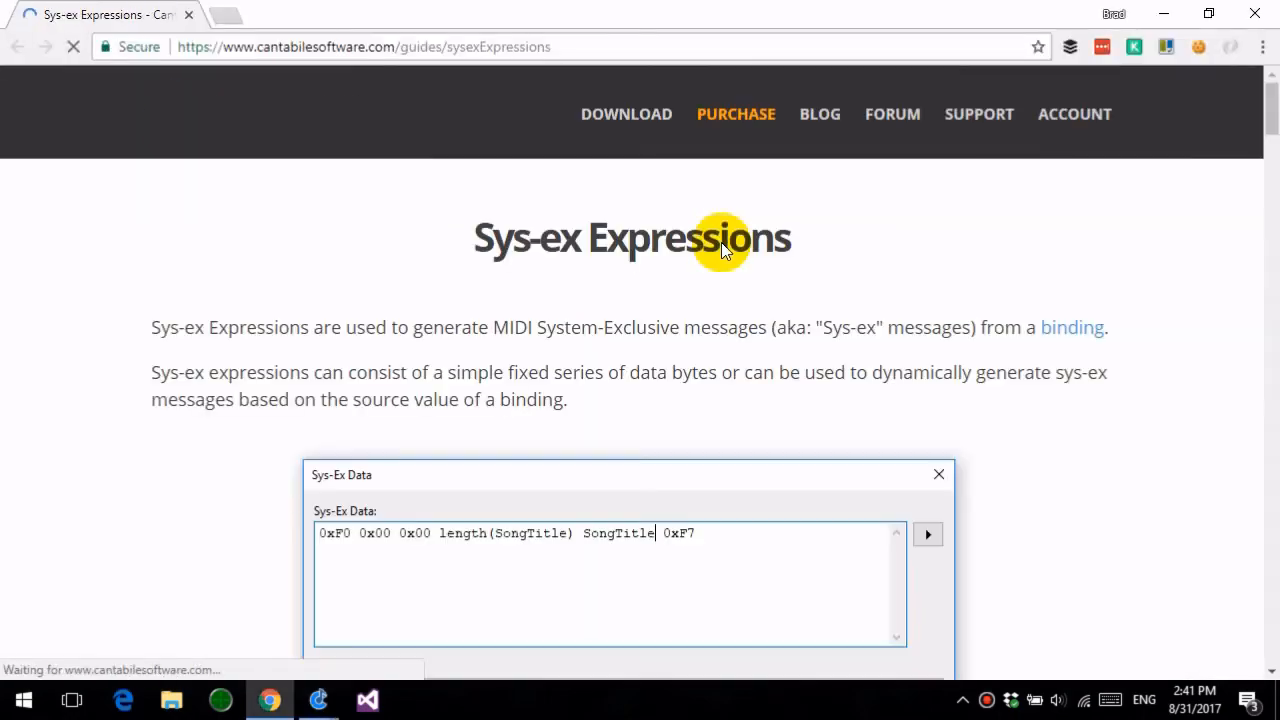
pyautogui.scroll(-8, 721, 242)
pyautogui.scroll(-10, 721, 242)
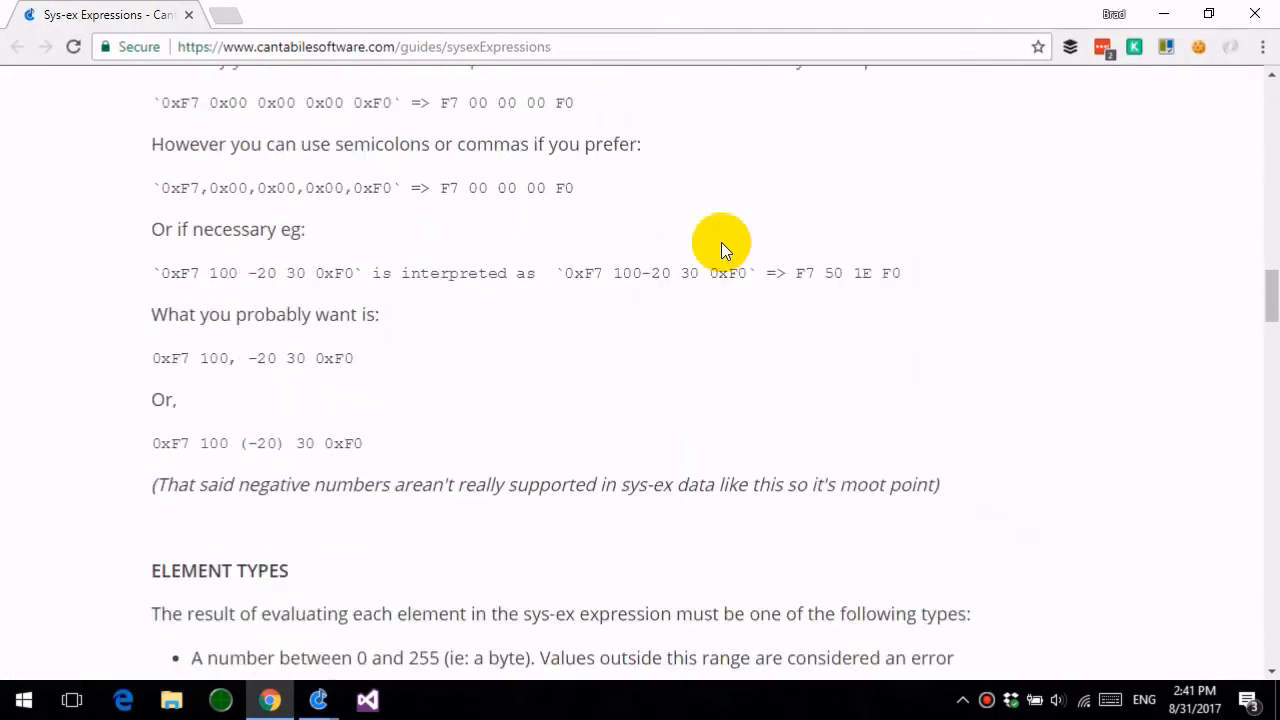
pyautogui.click(1255, 20)
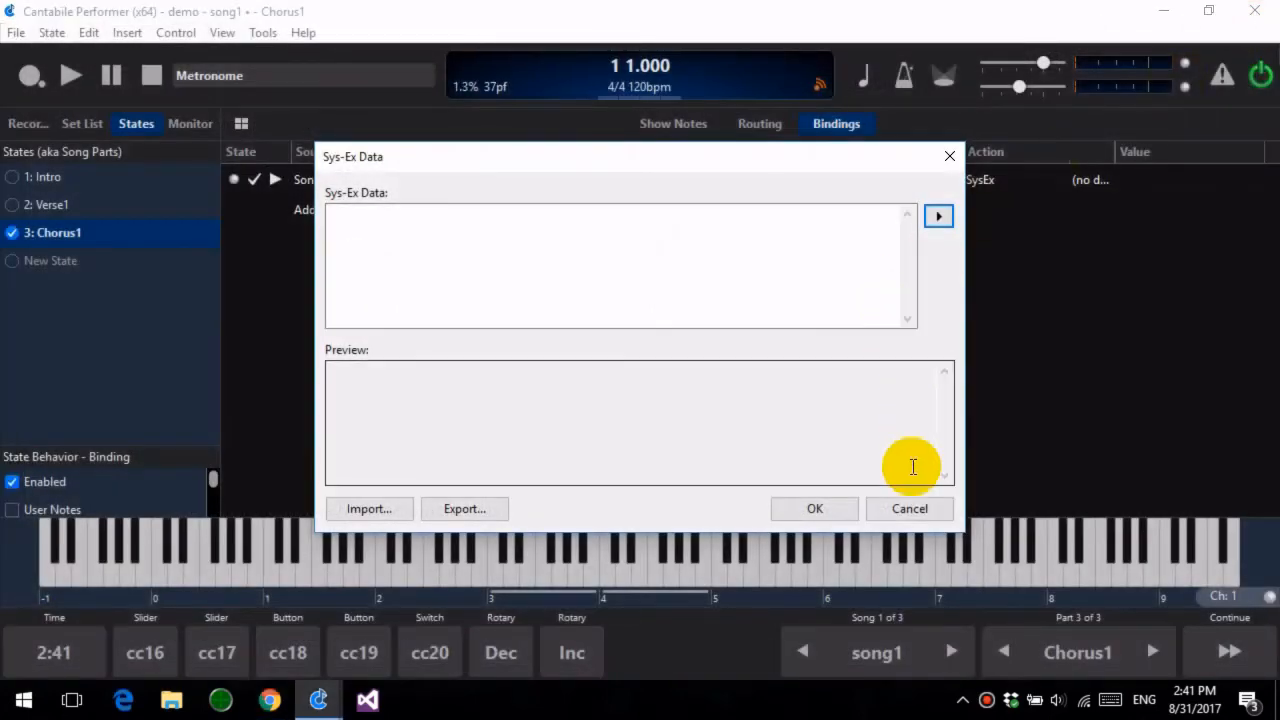
pyautogui.click(910, 510)
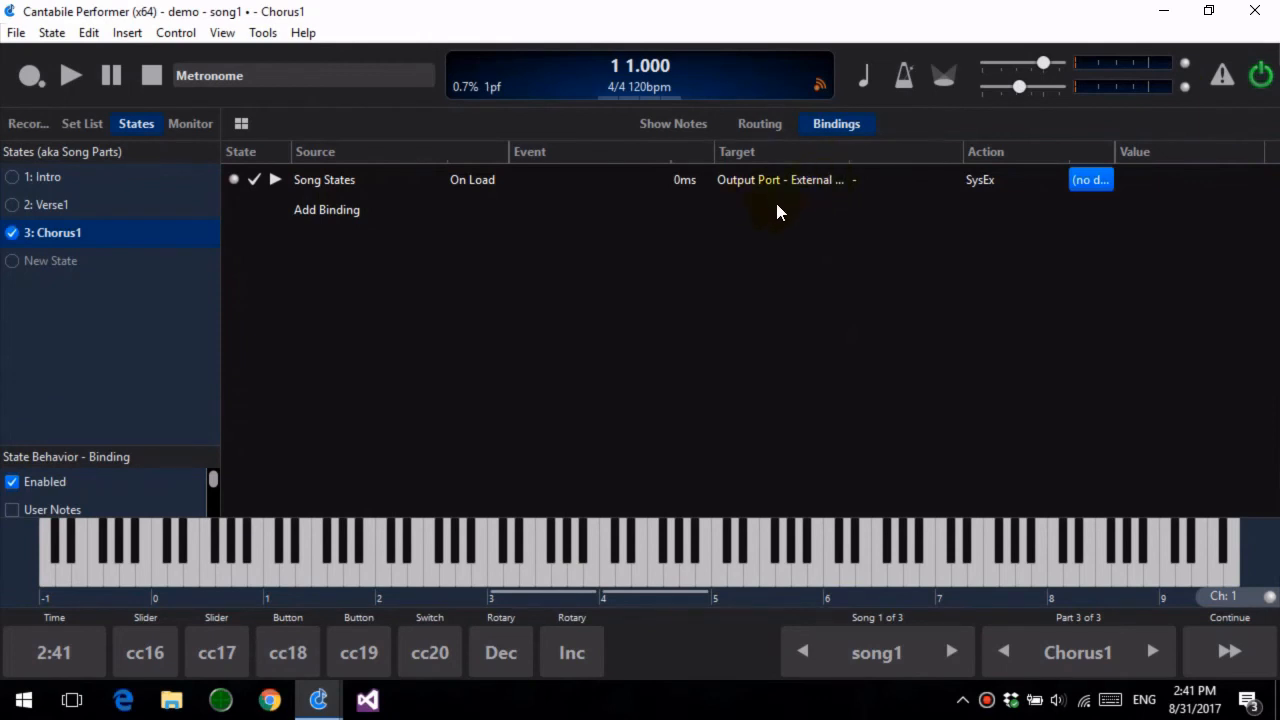
# Delete the Song States On Load binding from song1.
pyautogui.click(364, 188)
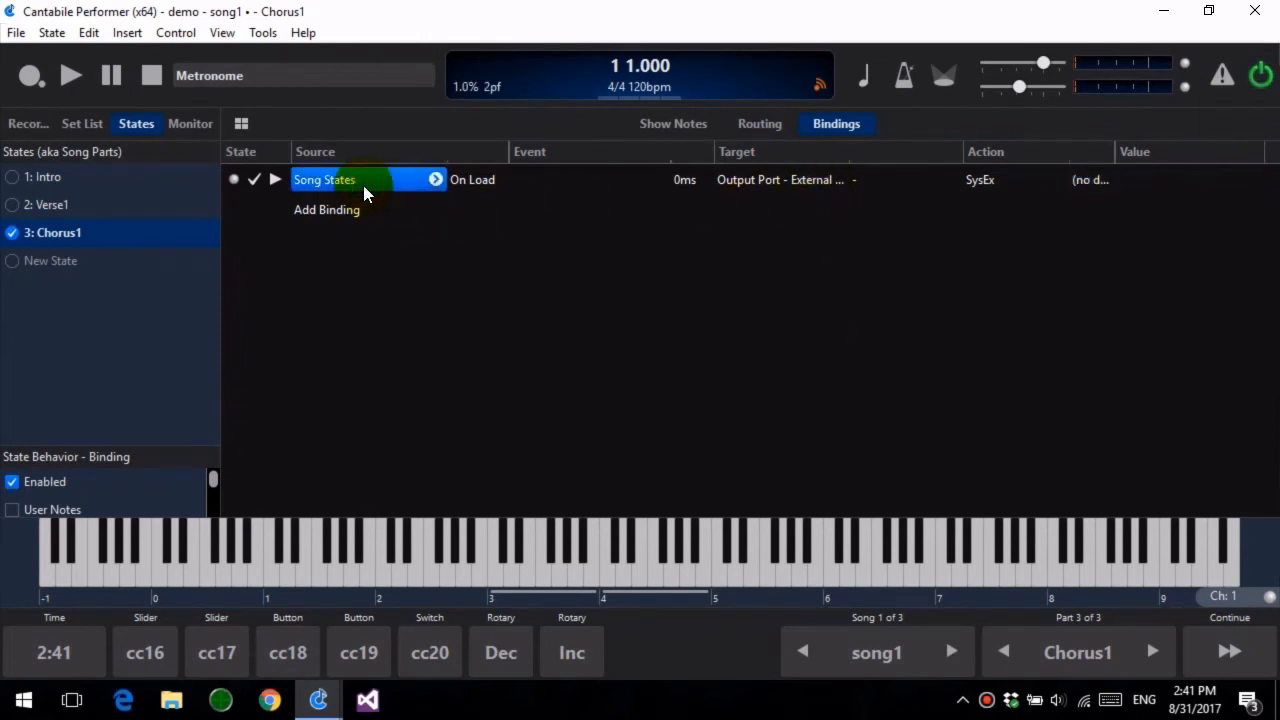
pyautogui.press('Delete')
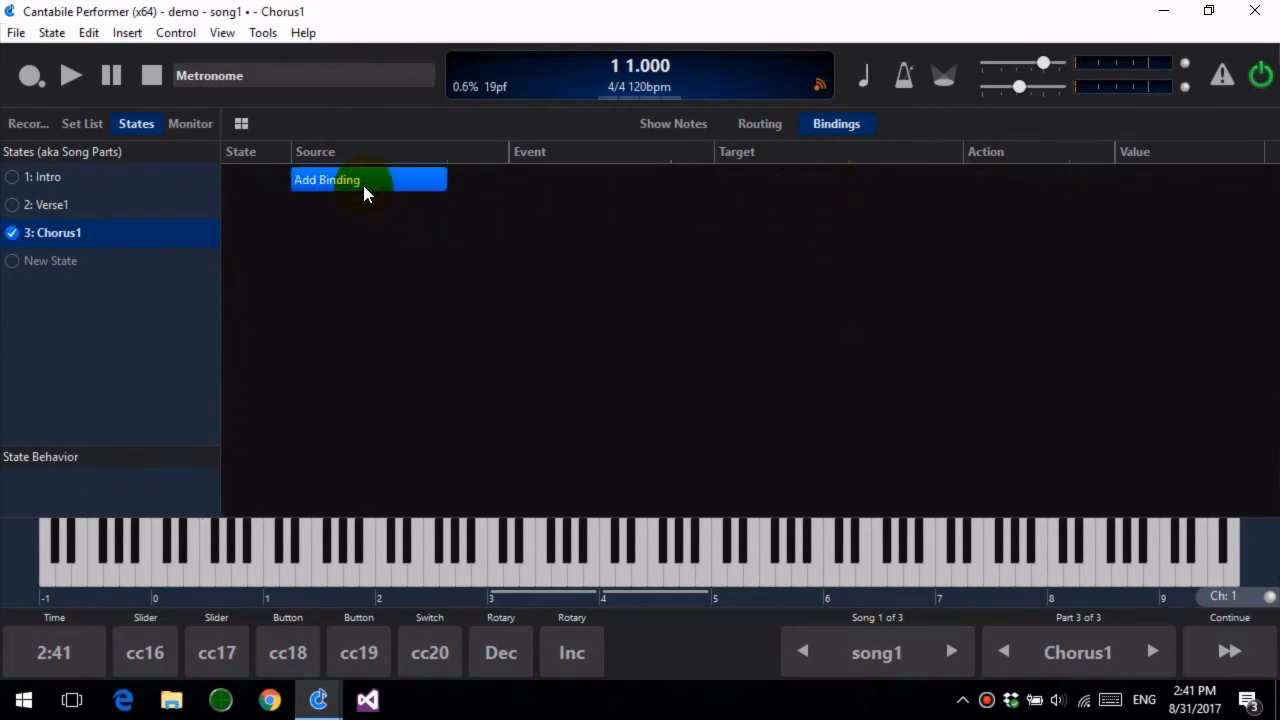
# Add a new linked rack named "test" to the song's routing.
pyautogui.click(756, 134)
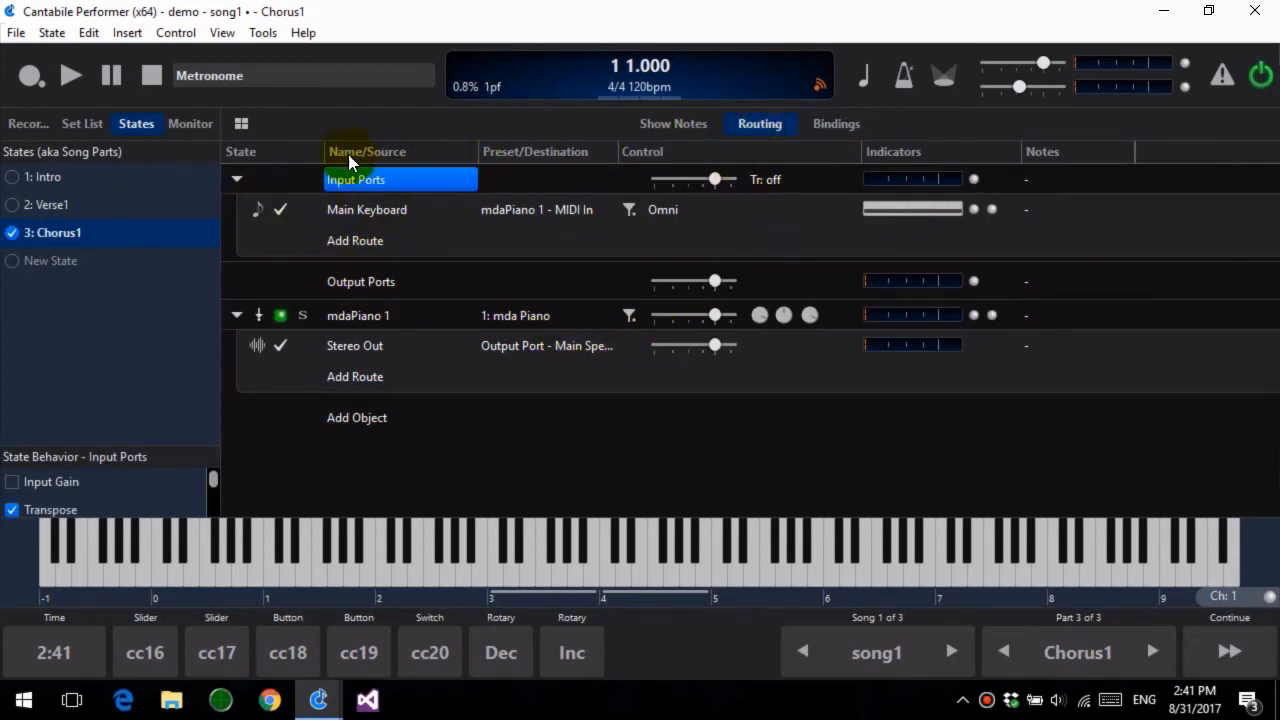
pyautogui.click(224, 38)
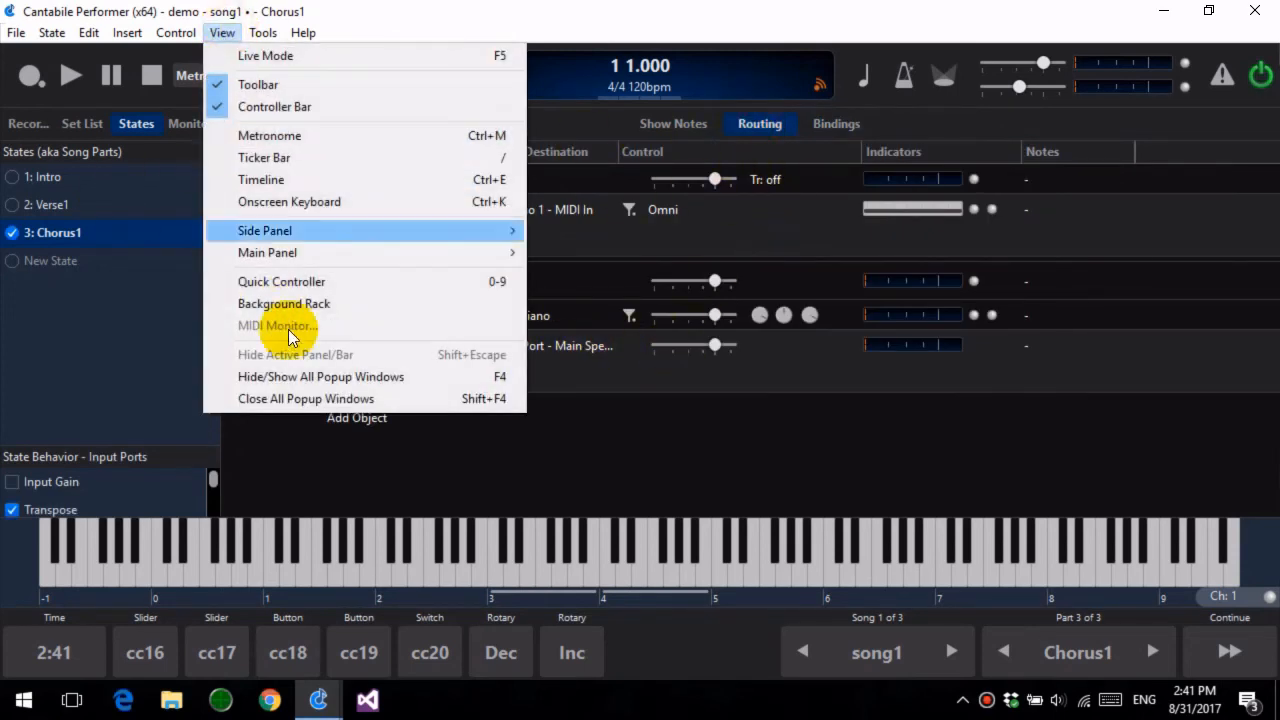
pyautogui.click(620, 8)
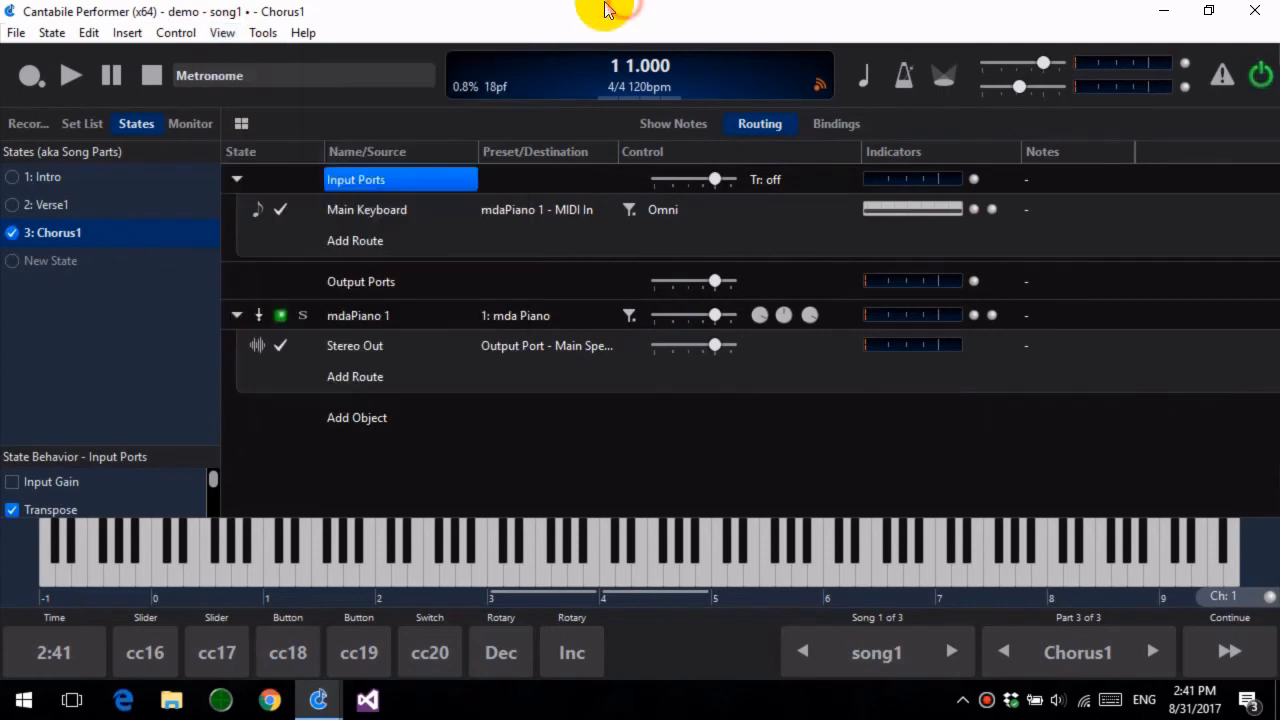
pyautogui.click(392, 414)
pyautogui.click(399, 425)
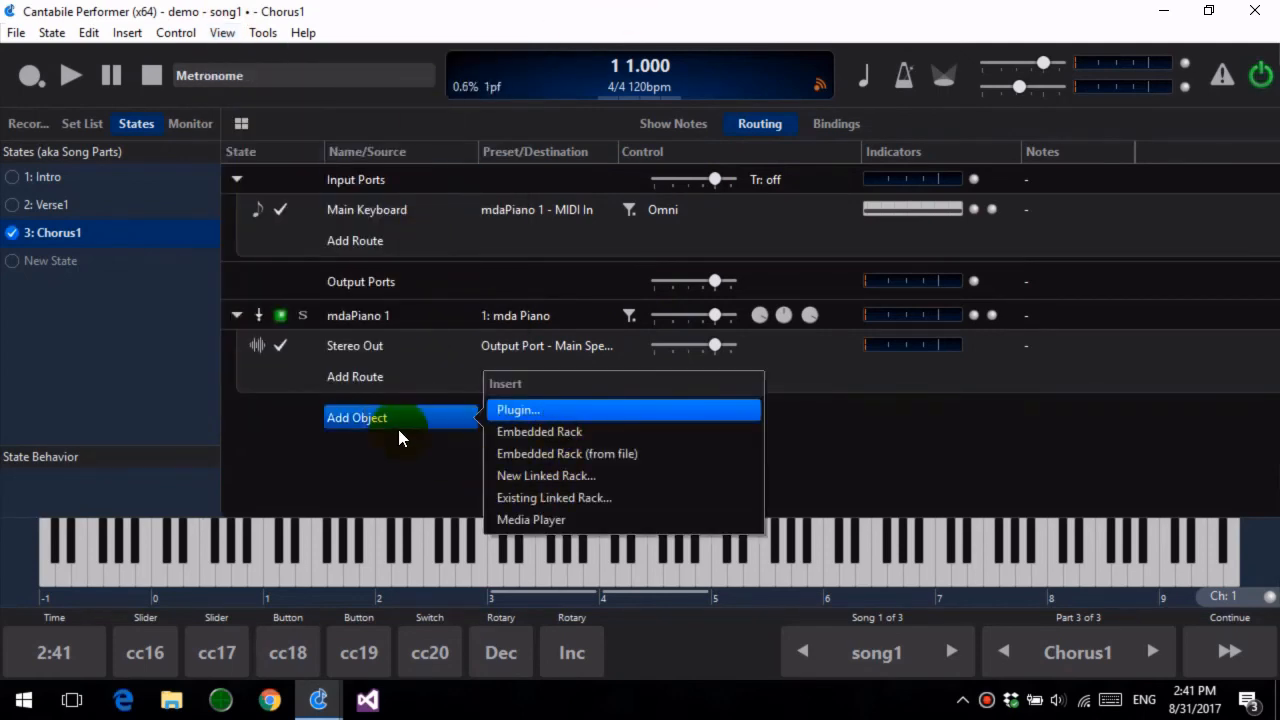
pyautogui.click(593, 477)
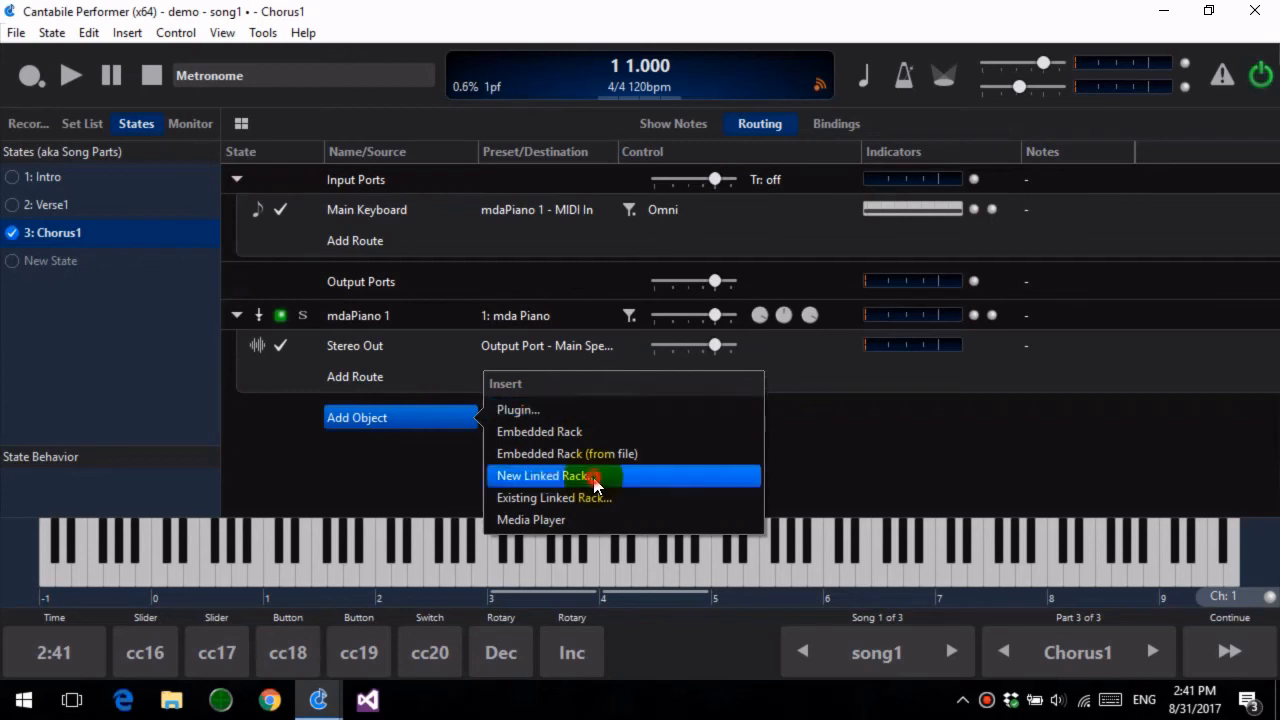
pyautogui.write('test')
pyautogui.press('Return')
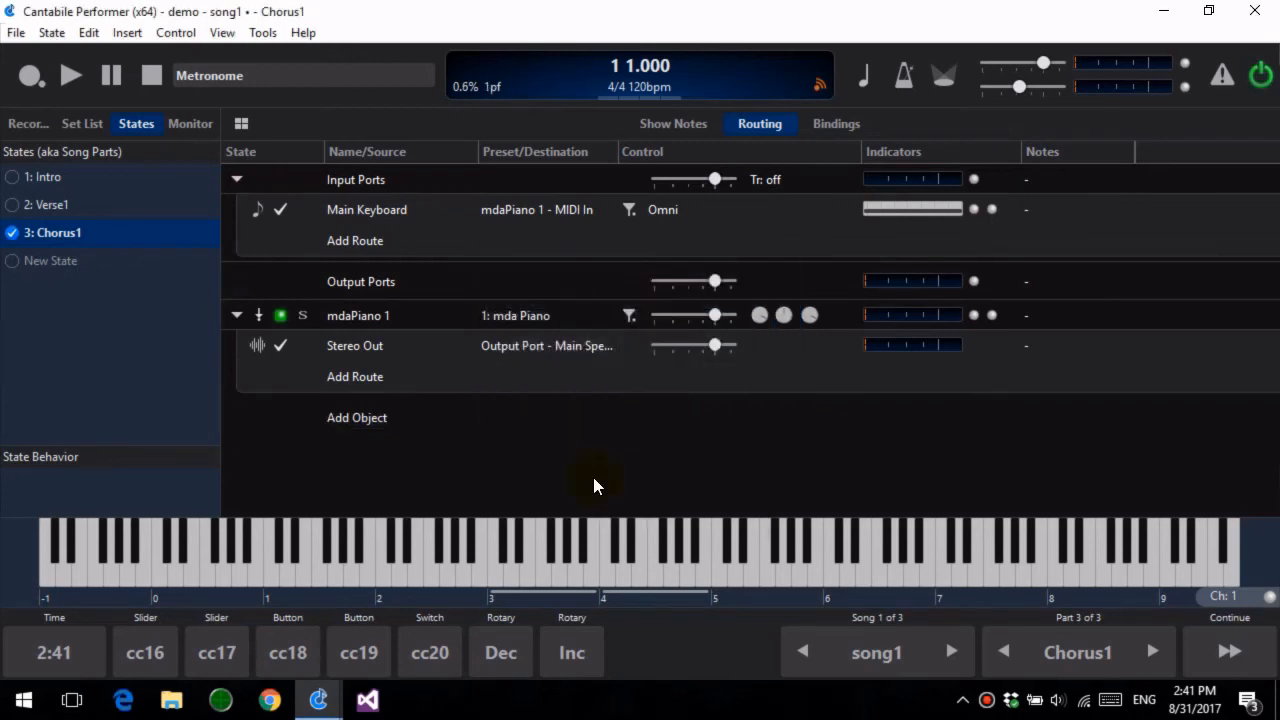
# Open the test rack and add a binding there with Input Port - Rack: MIDI In as its source, reviewing the event kinds.
pyautogui.click(412, 443)
pyautogui.doubleClick(409, 443)
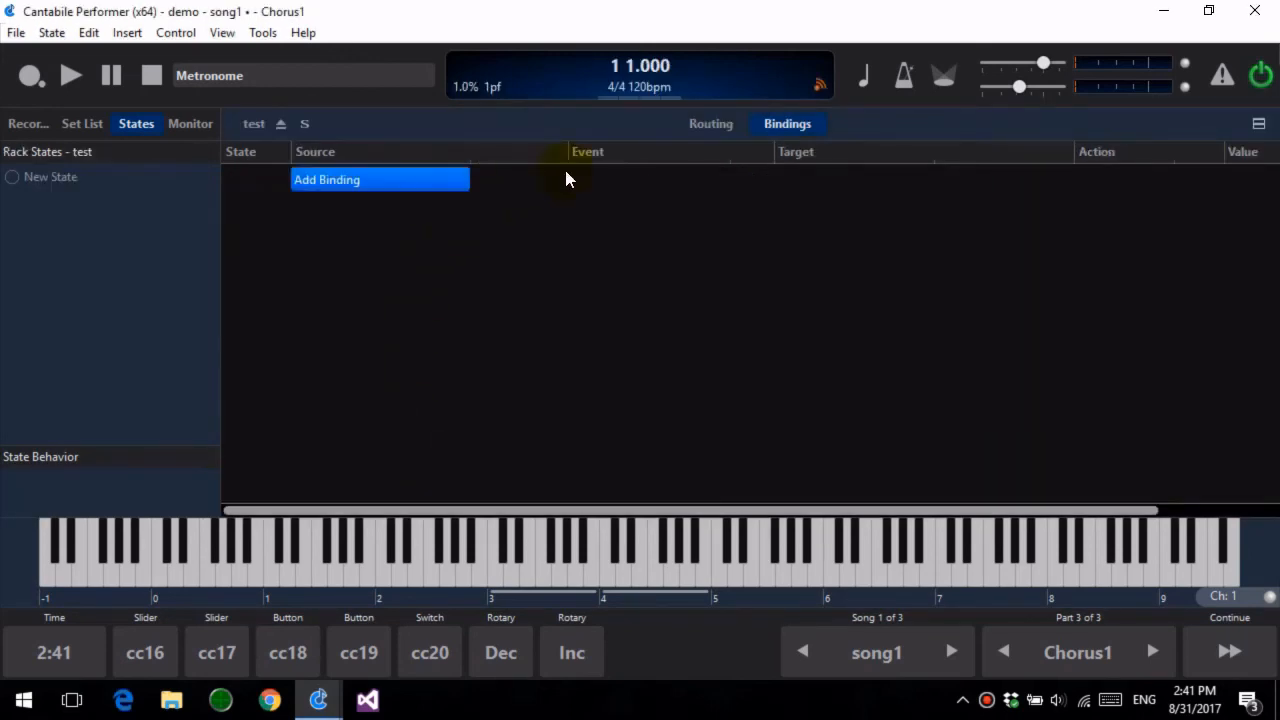
pyautogui.click(735, 124)
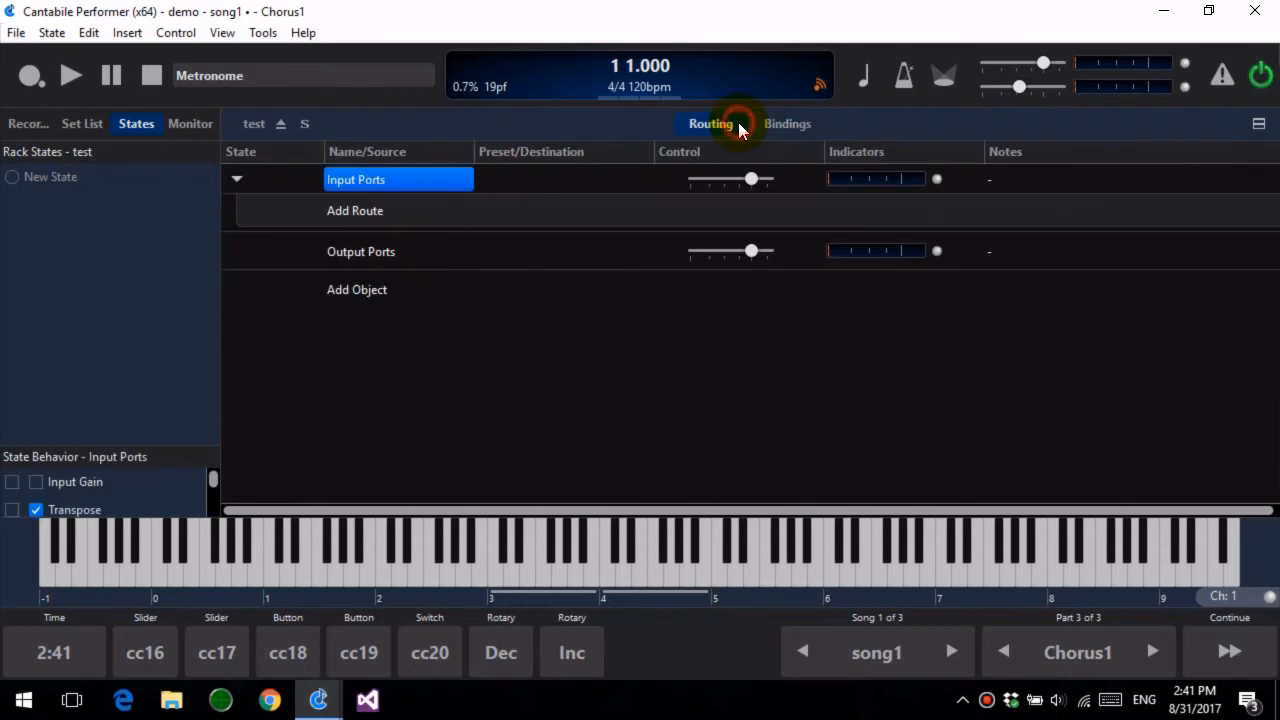
pyautogui.click(797, 130)
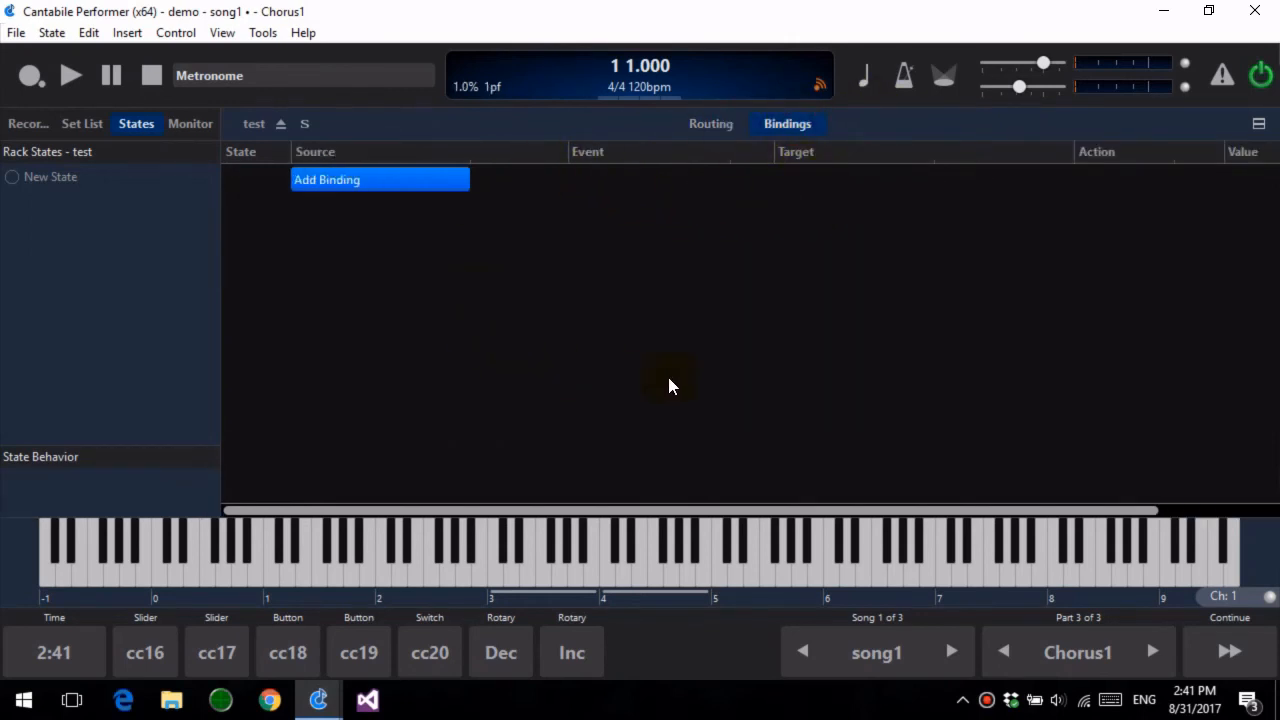
pyautogui.click(423, 178)
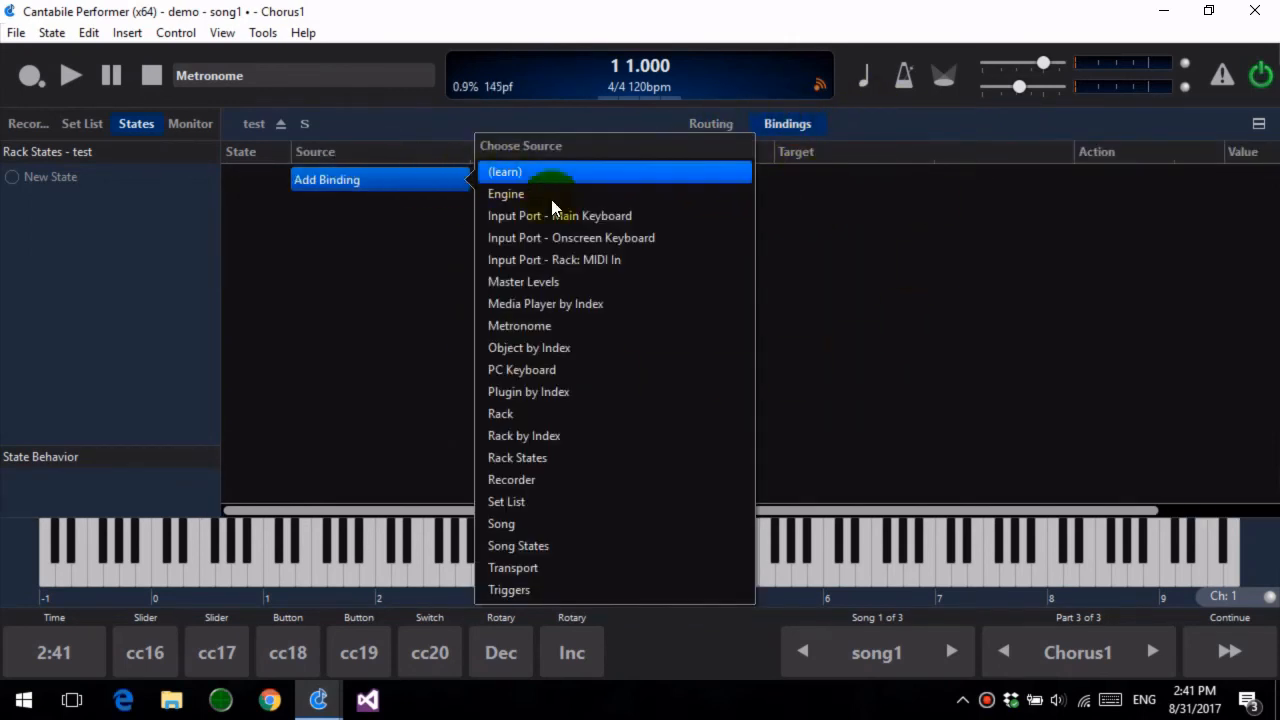
pyautogui.click(613, 262)
pyautogui.click(622, 193)
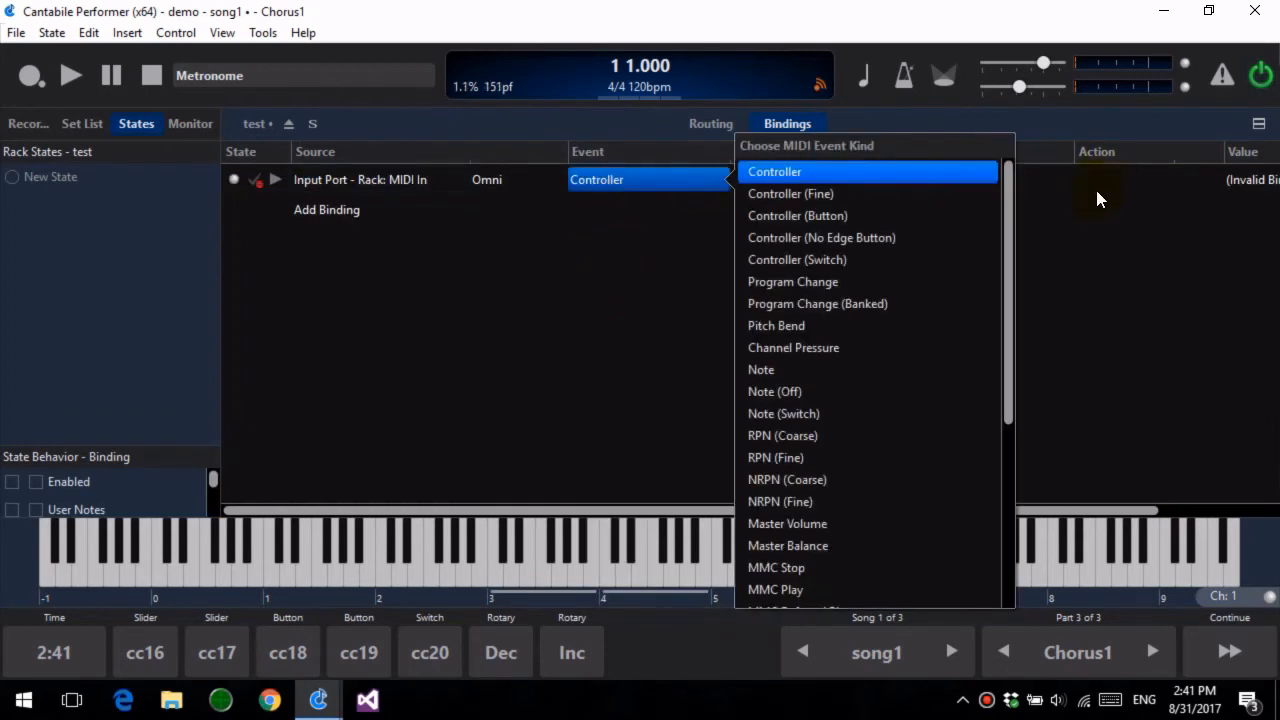
pyautogui.click(1130, 322)
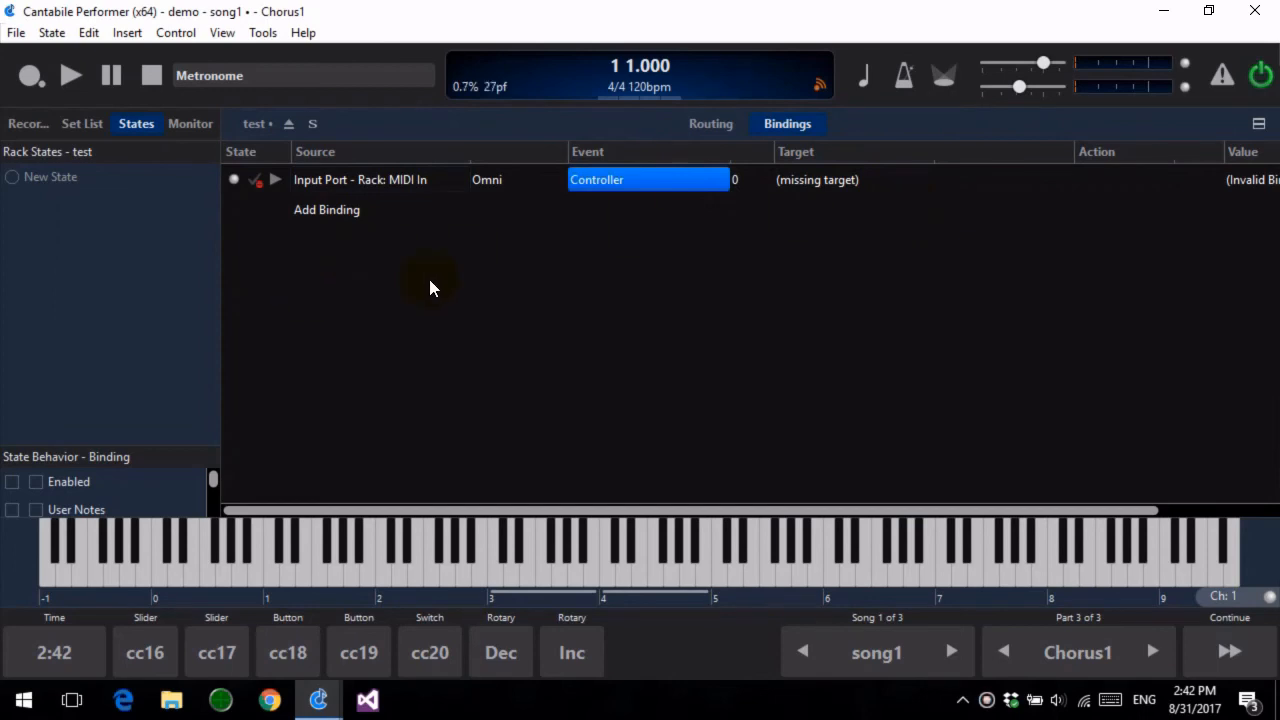
# Return to the song's routing and delete the test rack.
pyautogui.click(288, 127)
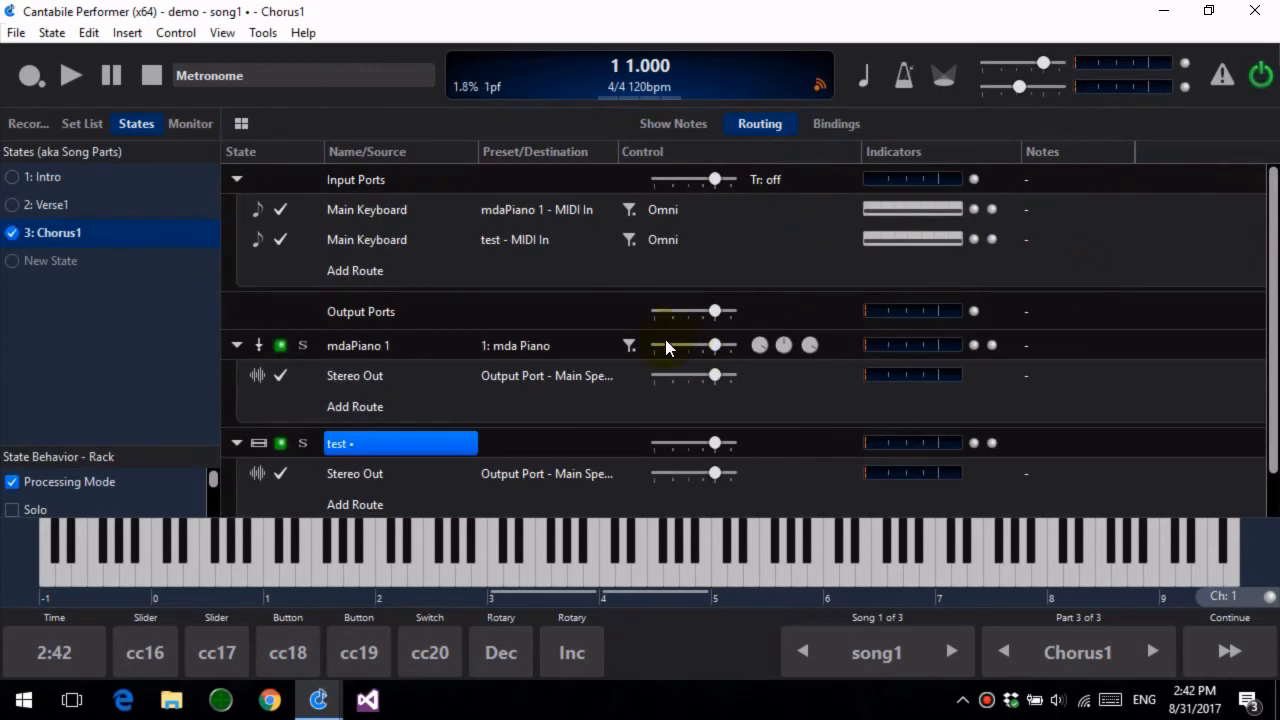
pyautogui.press('Delete')
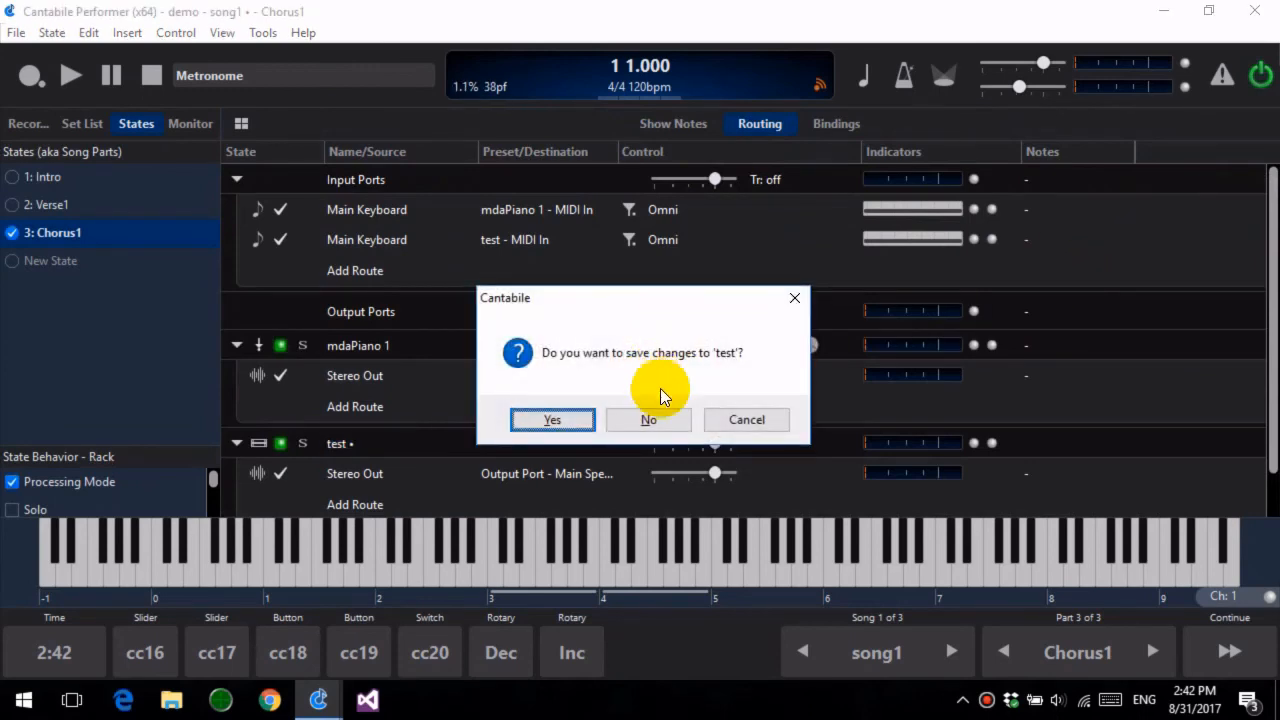
pyautogui.press('Escape')
pyautogui.rightClick(388, 446)
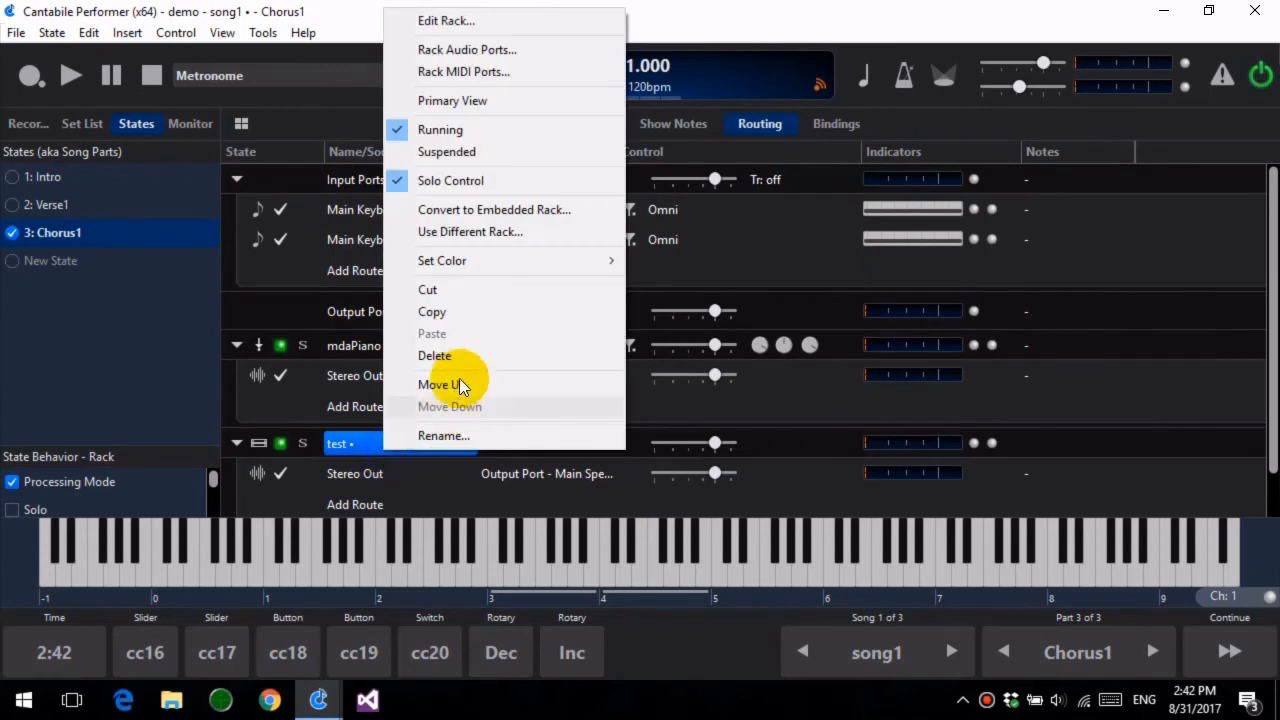
pyautogui.click(440, 356)
pyautogui.click(656, 421)
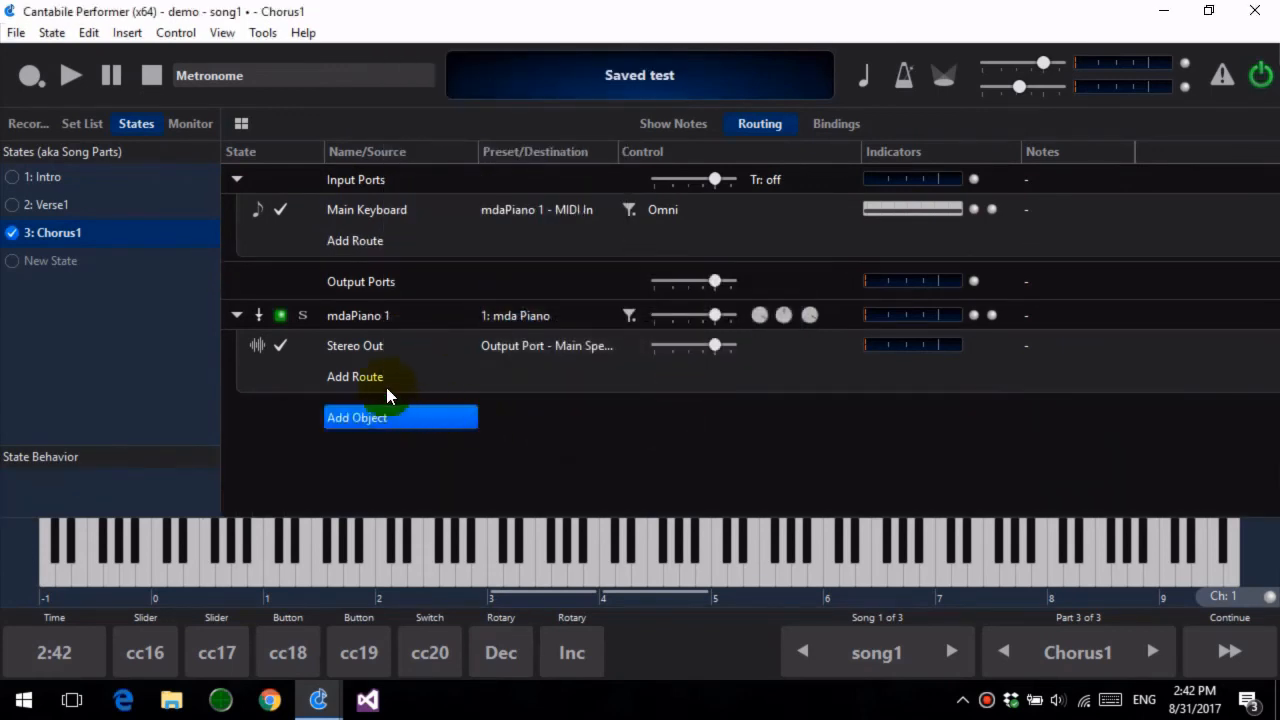
# Select the Main Keyboard route and return to the song's bindings.
pyautogui.click(400, 211)
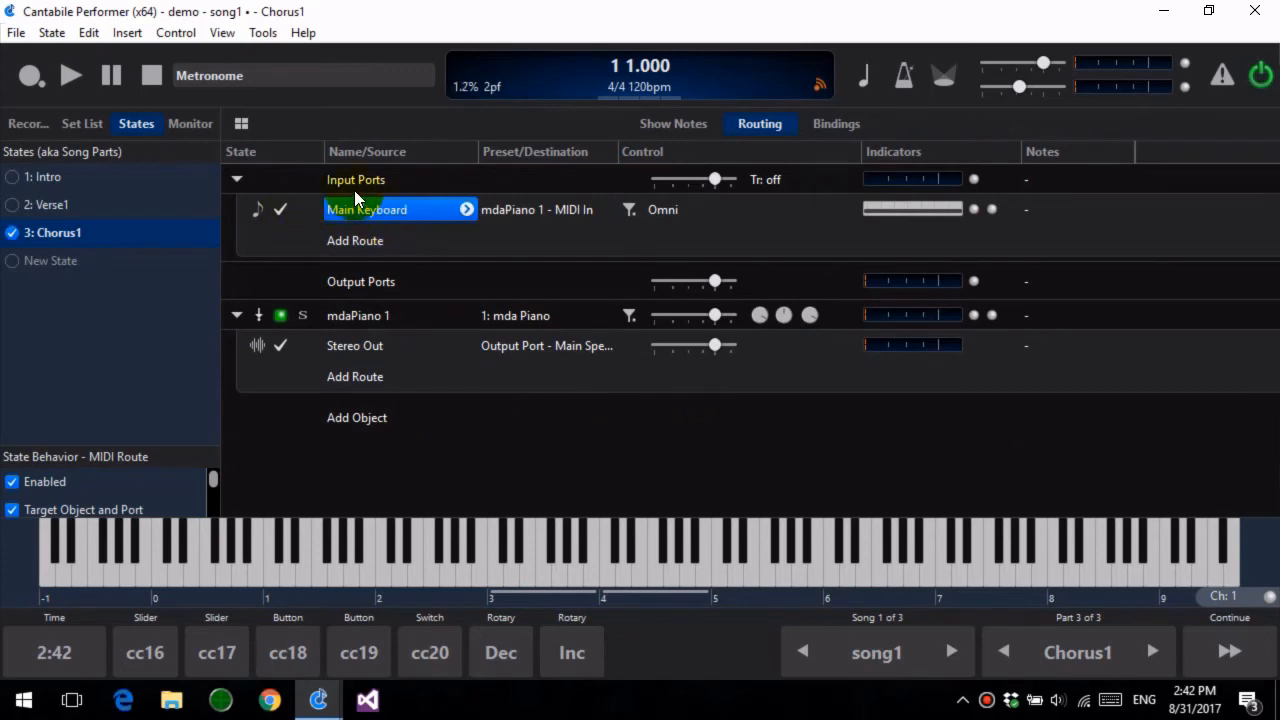
pyautogui.click(840, 125)
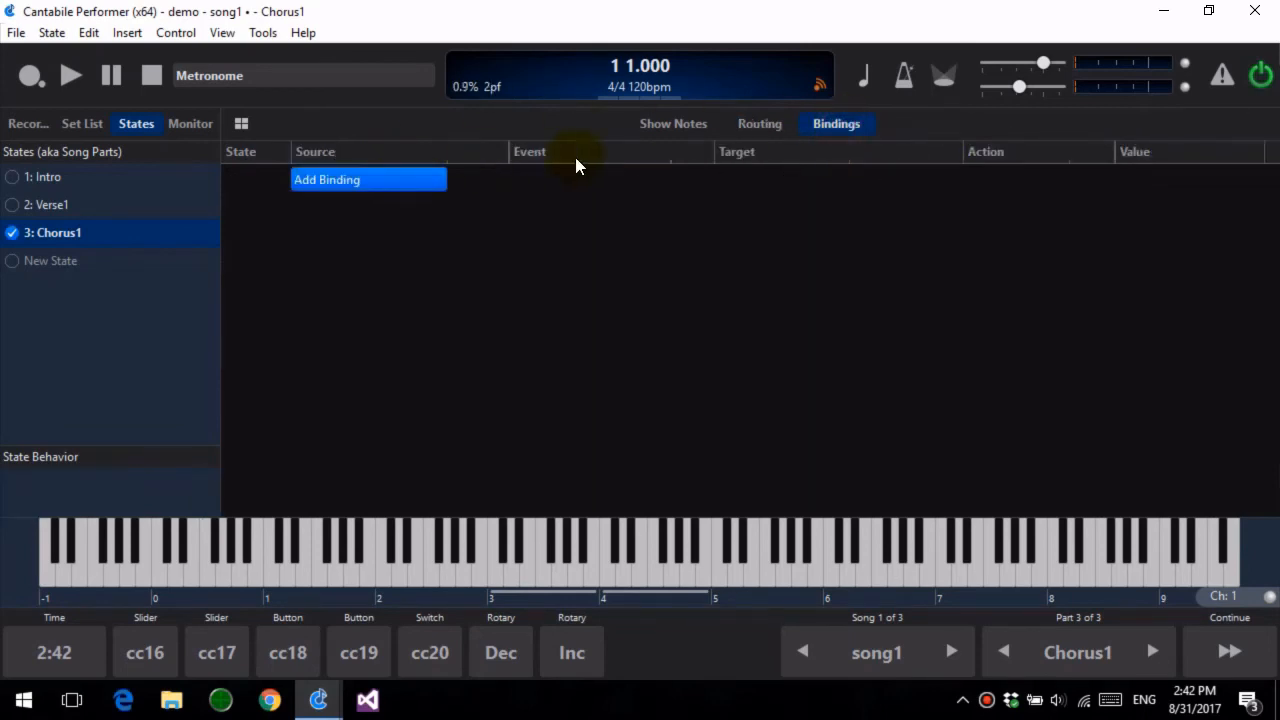
# Add a song binding by learning Controller 16 on Input Port - Main Keyboard channel 1 as its source.
pyautogui.click(424, 179)
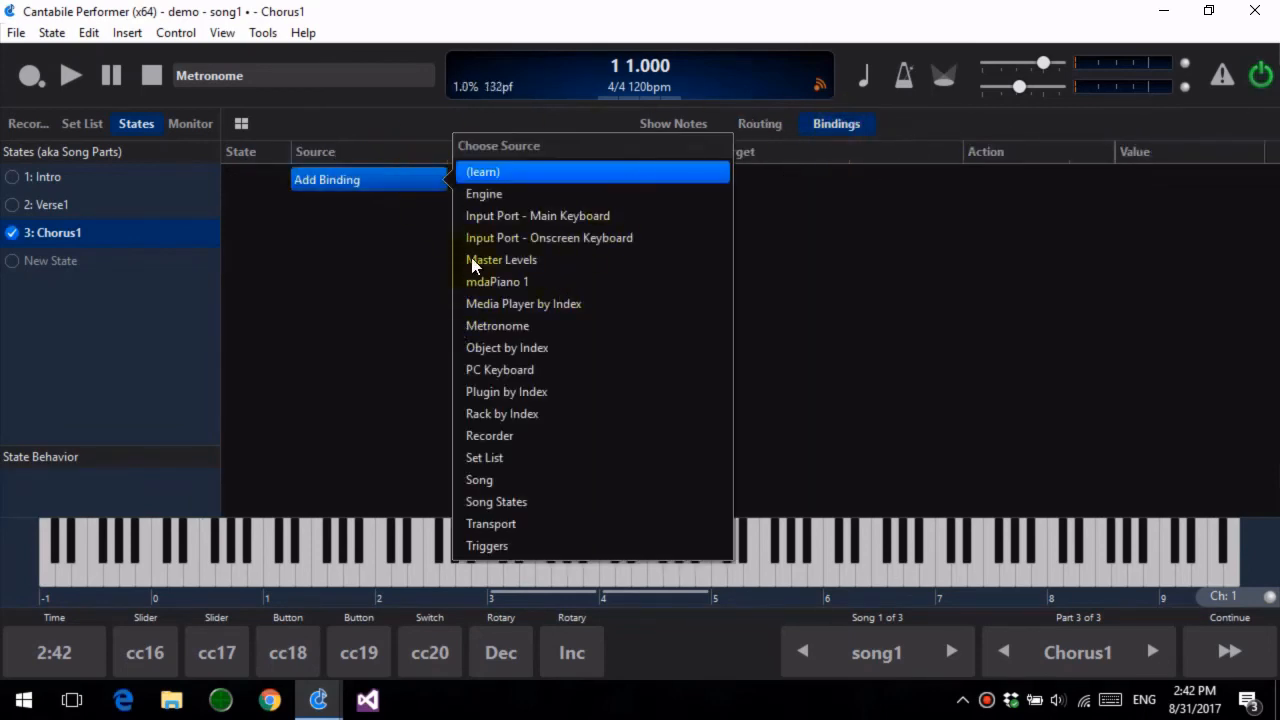
pyautogui.click(483, 171)
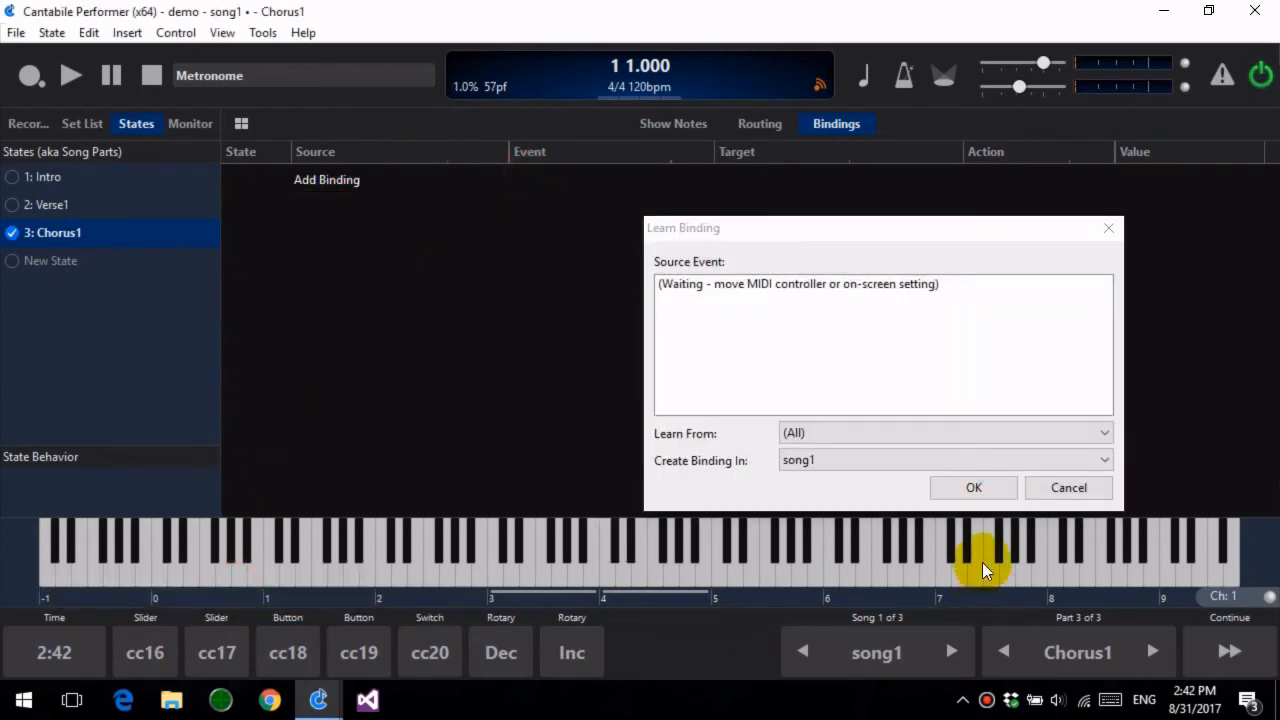
pyautogui.click(967, 487)
pyautogui.click(694, 420)
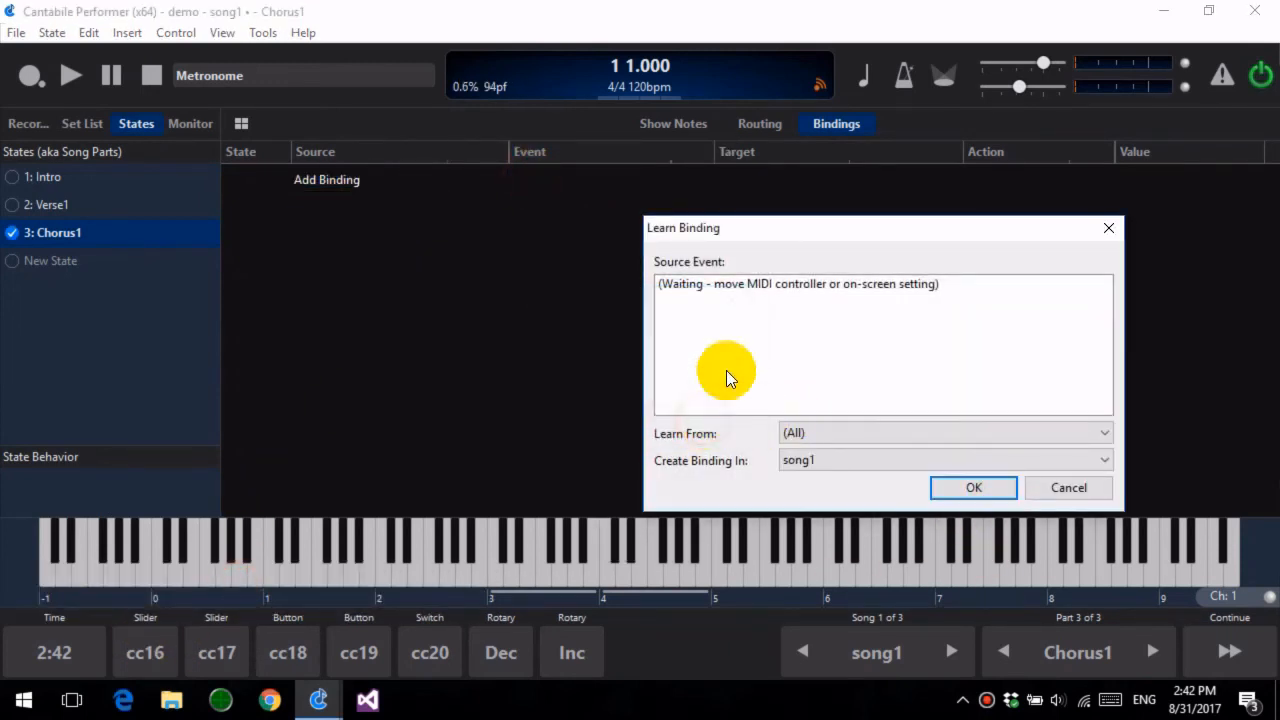
pyautogui.moveTo(145, 652); pyautogui.dragTo(240, 586)
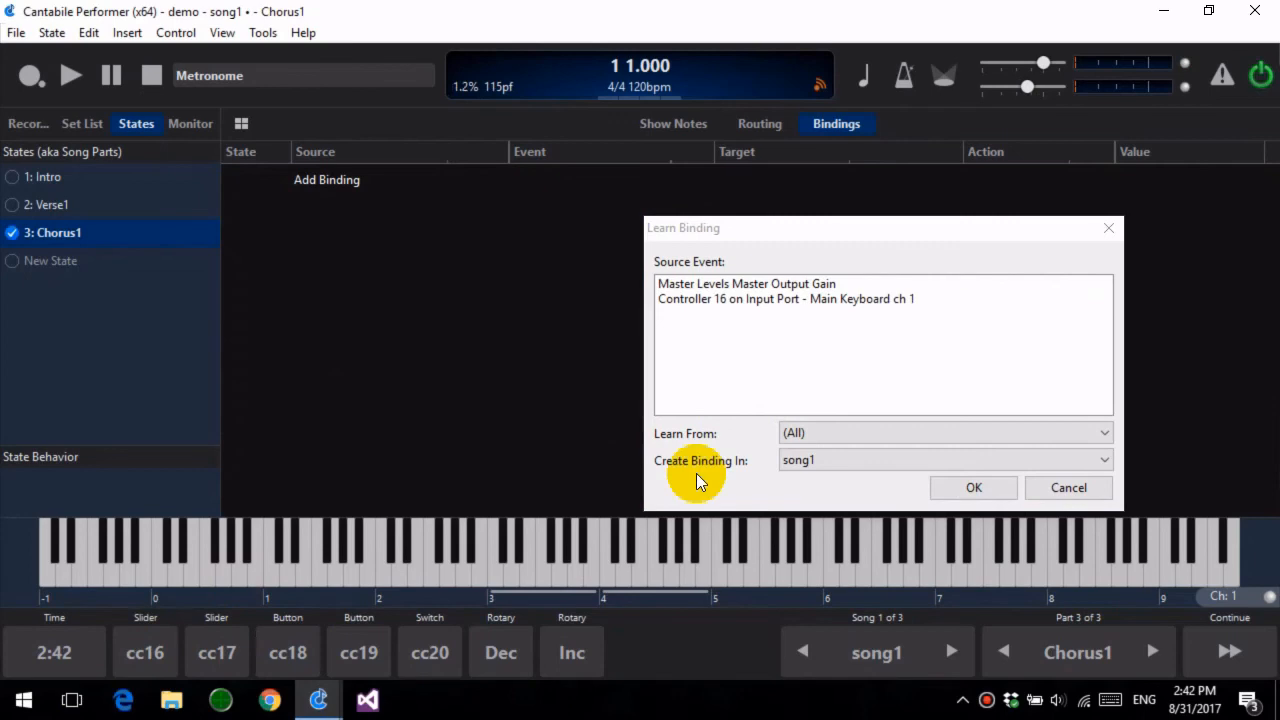
pyautogui.click(815, 298)
pyautogui.click(973, 490)
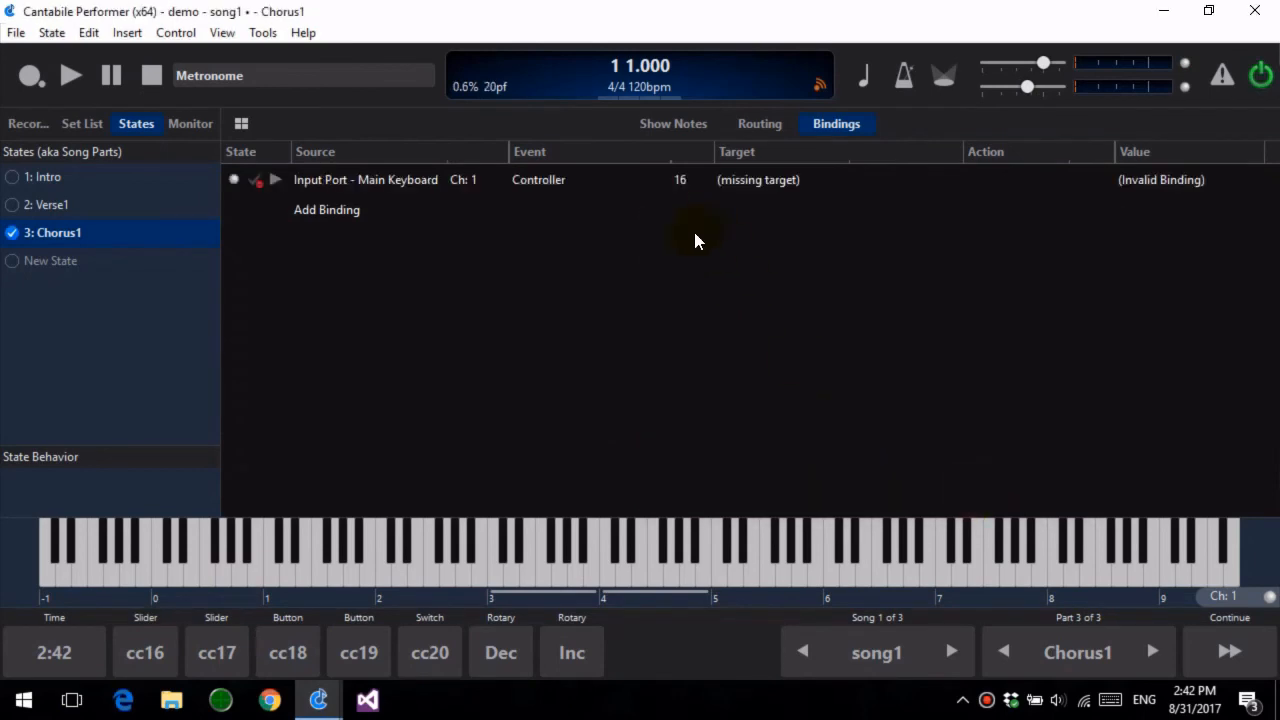
# Delete all bindings in the background rack and return to the song's bindings.
pyautogui.click(222, 32)
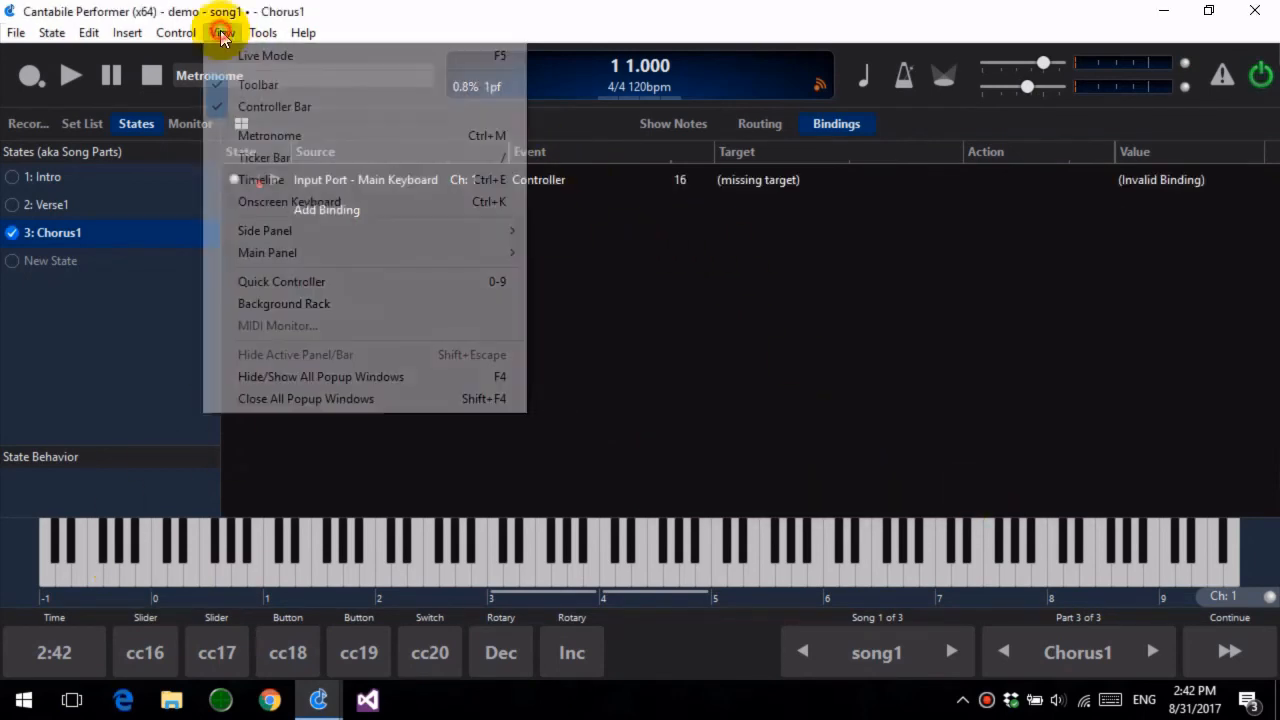
pyautogui.click(299, 303)
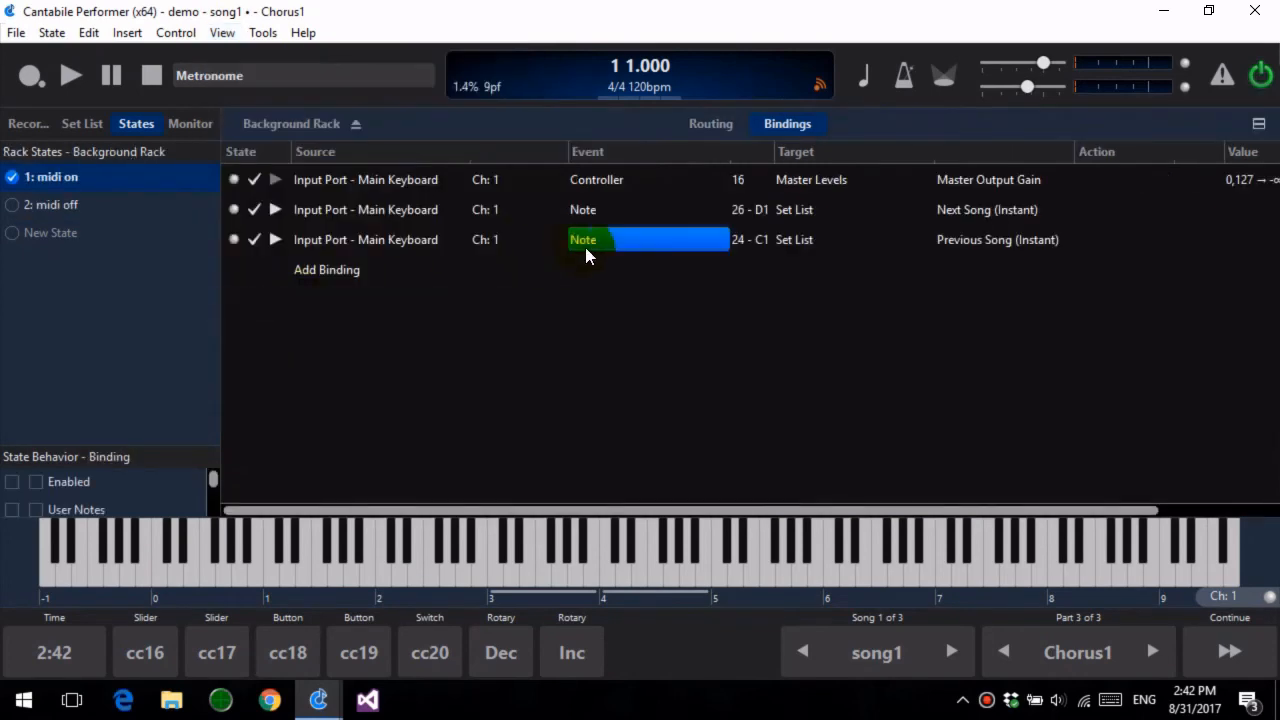
pyautogui.click(547, 190)
pyautogui.hotkey('ctrl', 'a')
pyautogui.press('Delete')
pyautogui.press('Return')
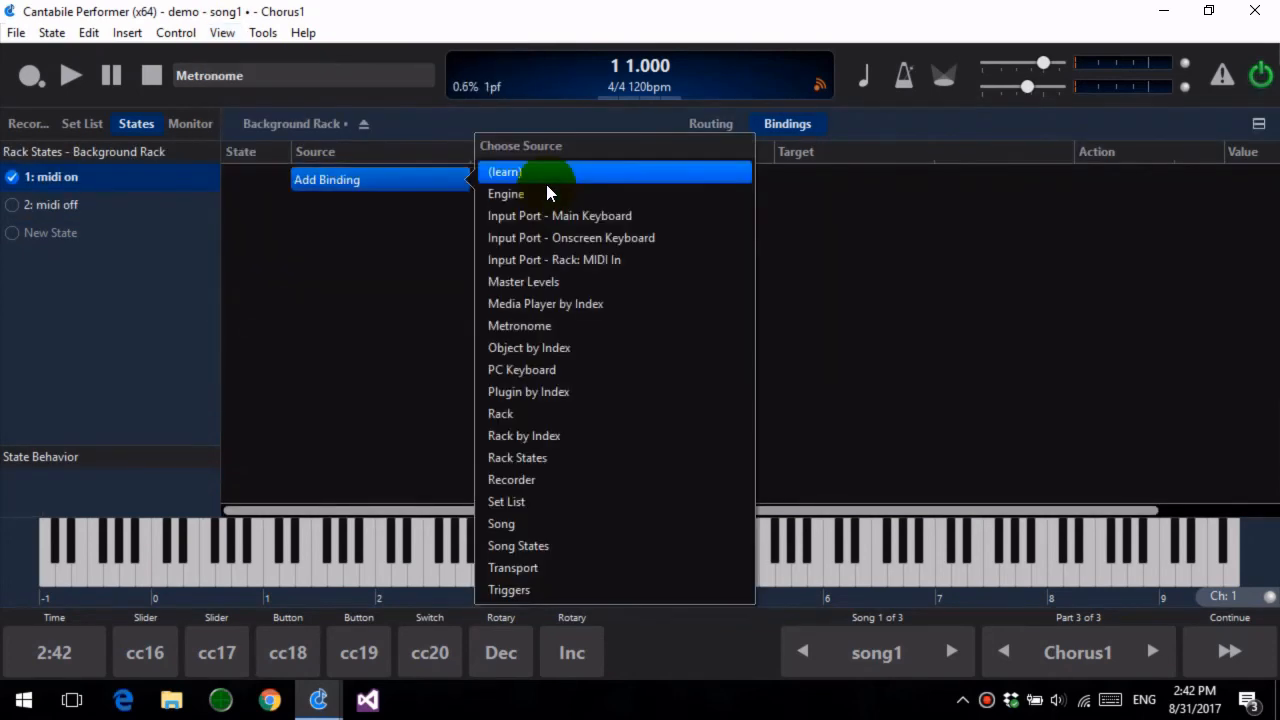
pyautogui.click(734, 82)
pyautogui.click(364, 124)
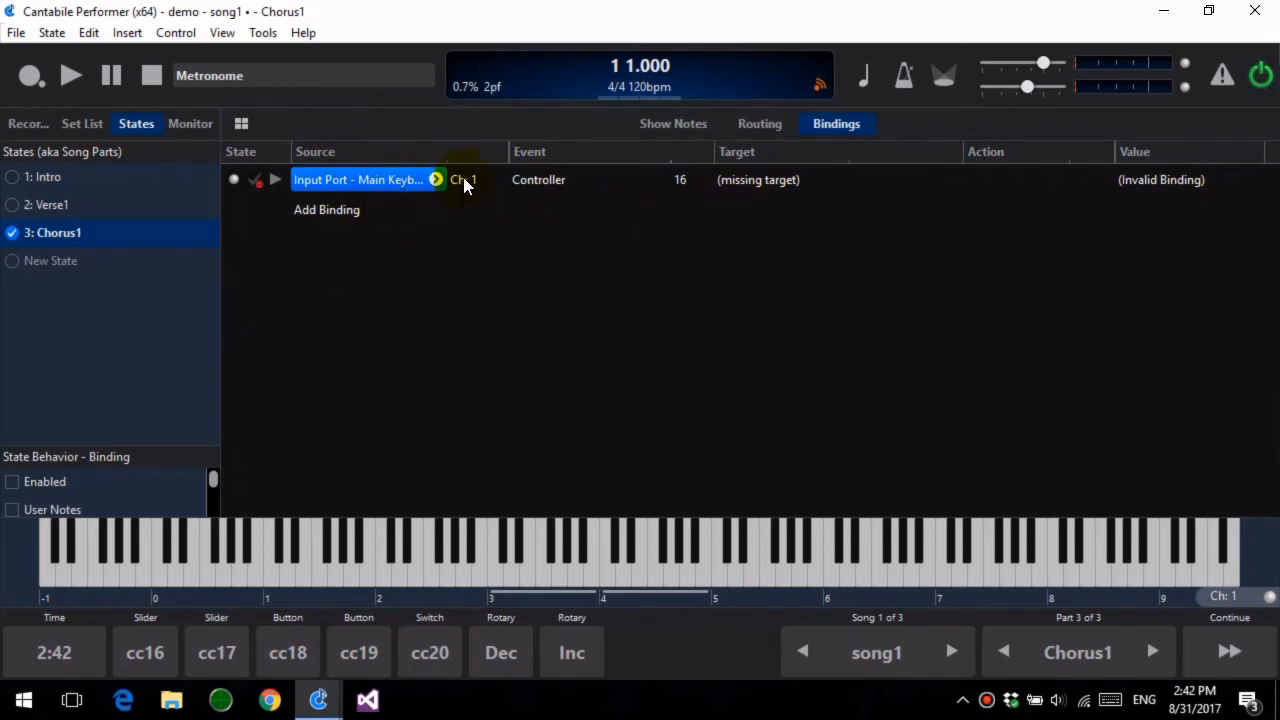
# Widen the Source column and examine the targets offered for the controller binding, checking the mdaPiano 1 plugin in the routing.
pyautogui.moveTo(443, 157); pyautogui.dragTo(480, 157)
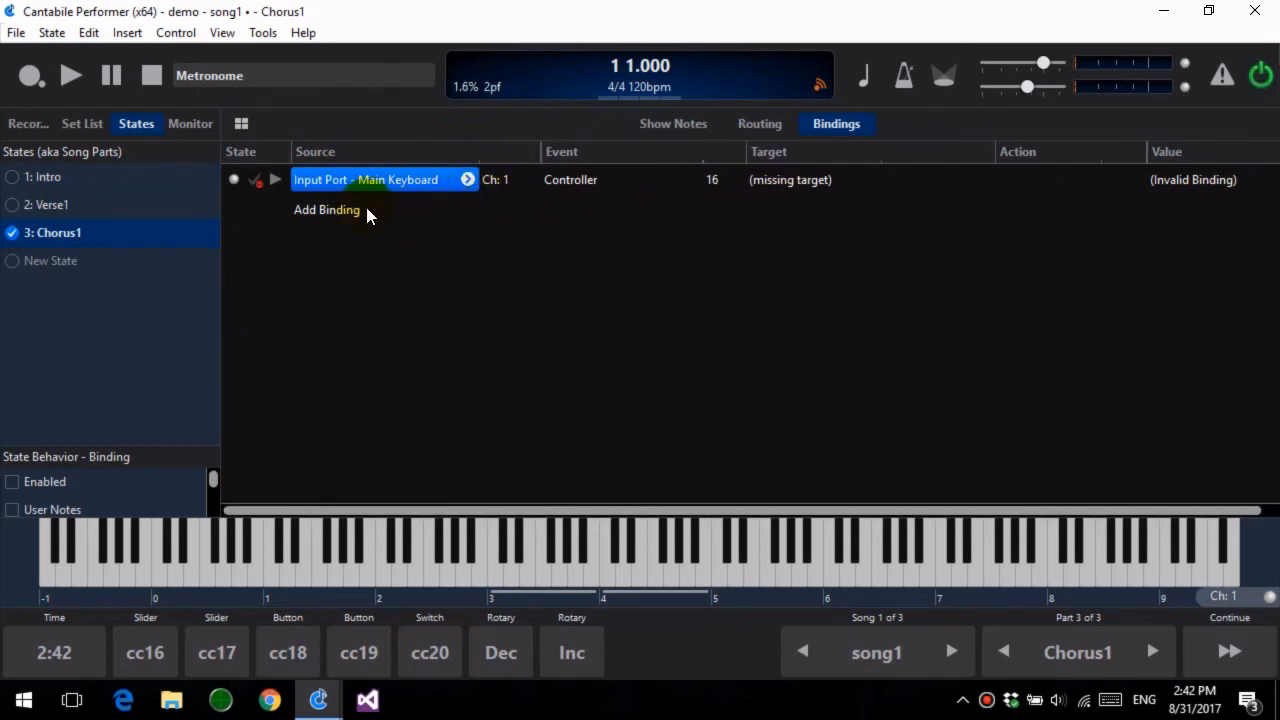
pyautogui.click(805, 180)
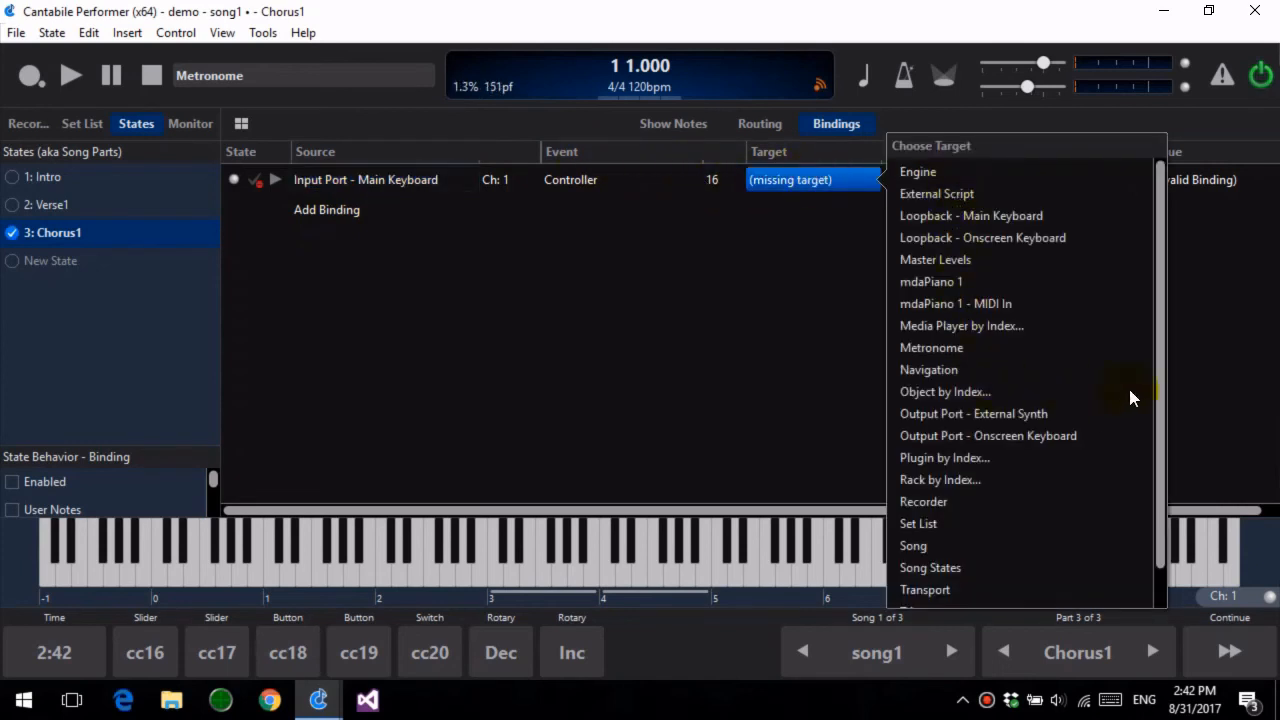
pyautogui.click(758, 125)
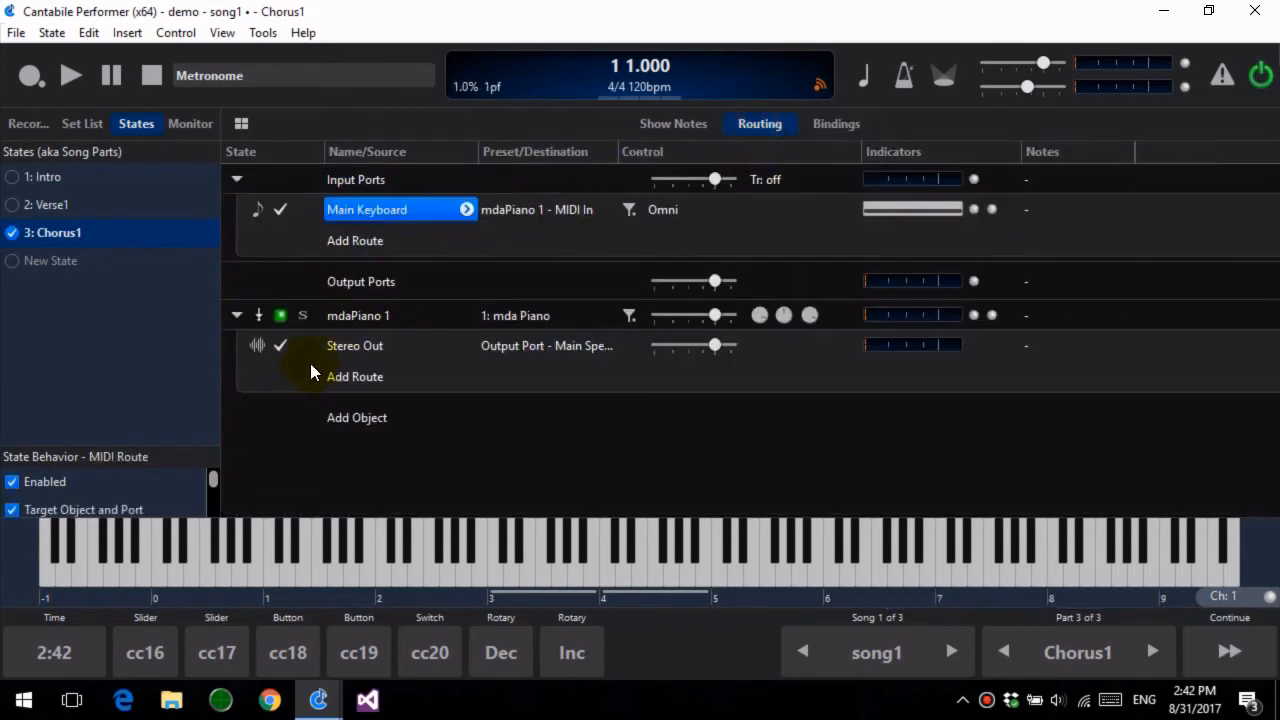
pyautogui.click(357, 318)
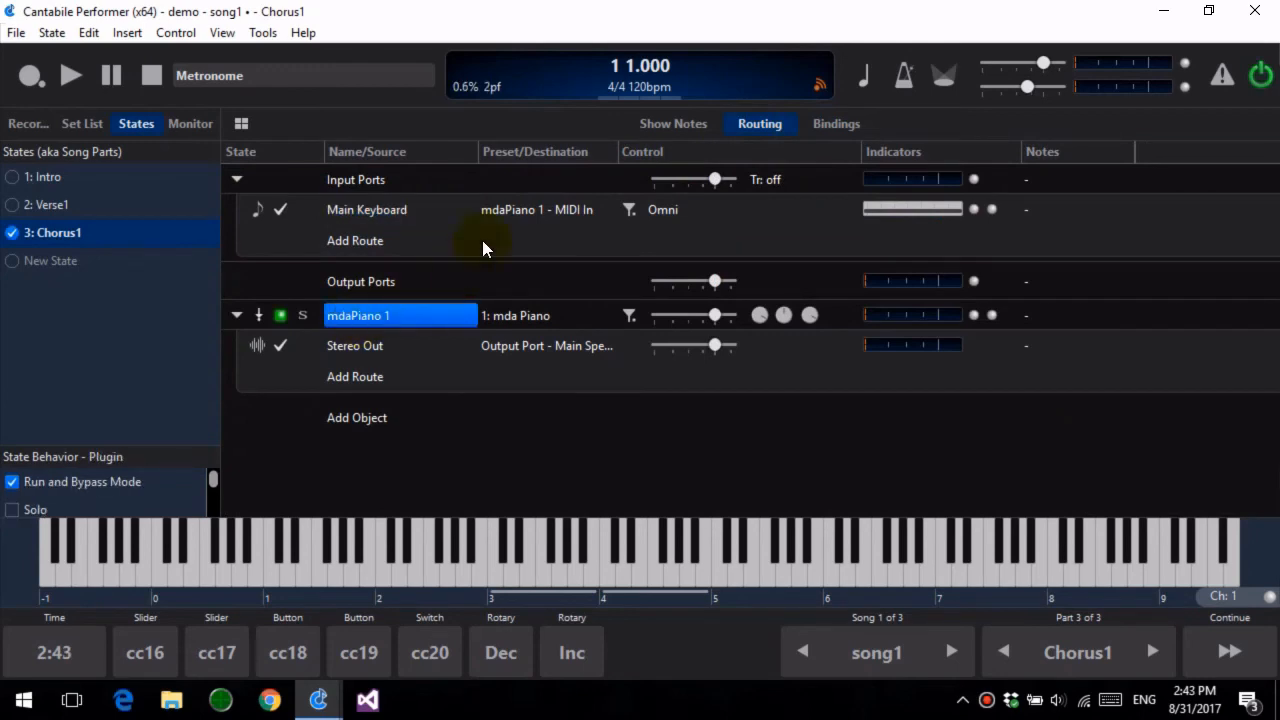
pyautogui.click(836, 124)
pyautogui.click(849, 178)
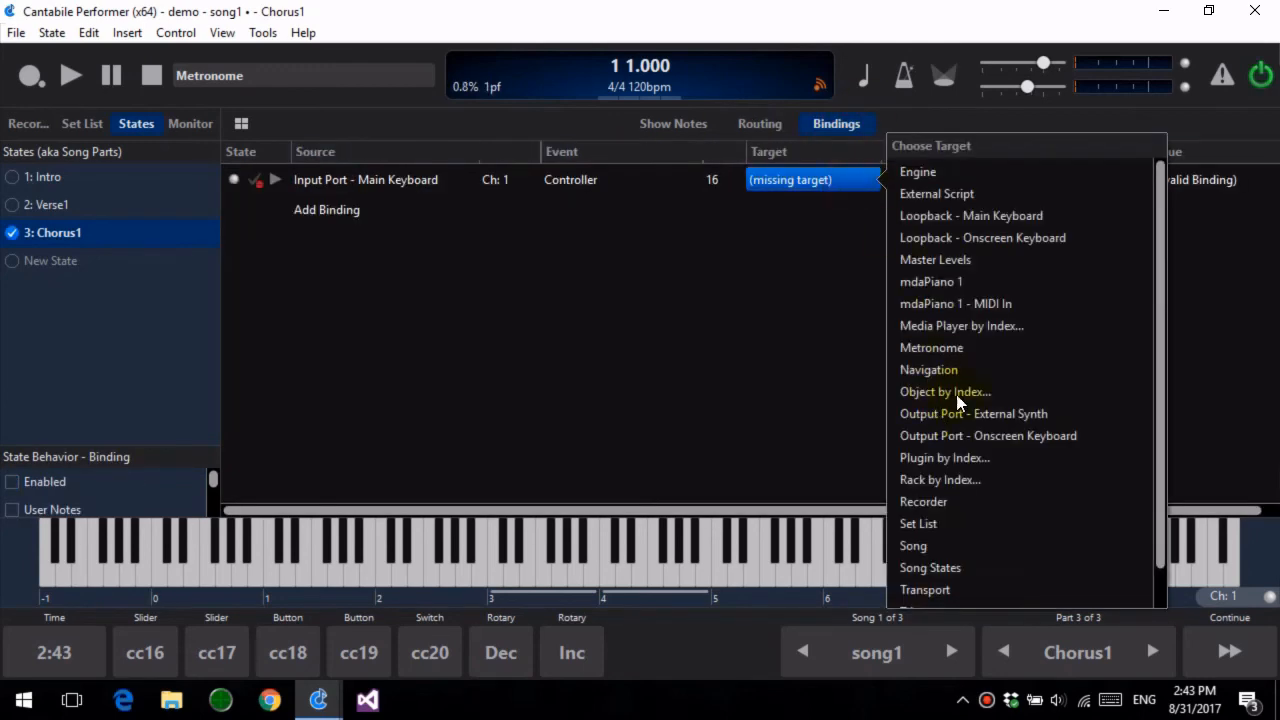
pyautogui.click(958, 283)
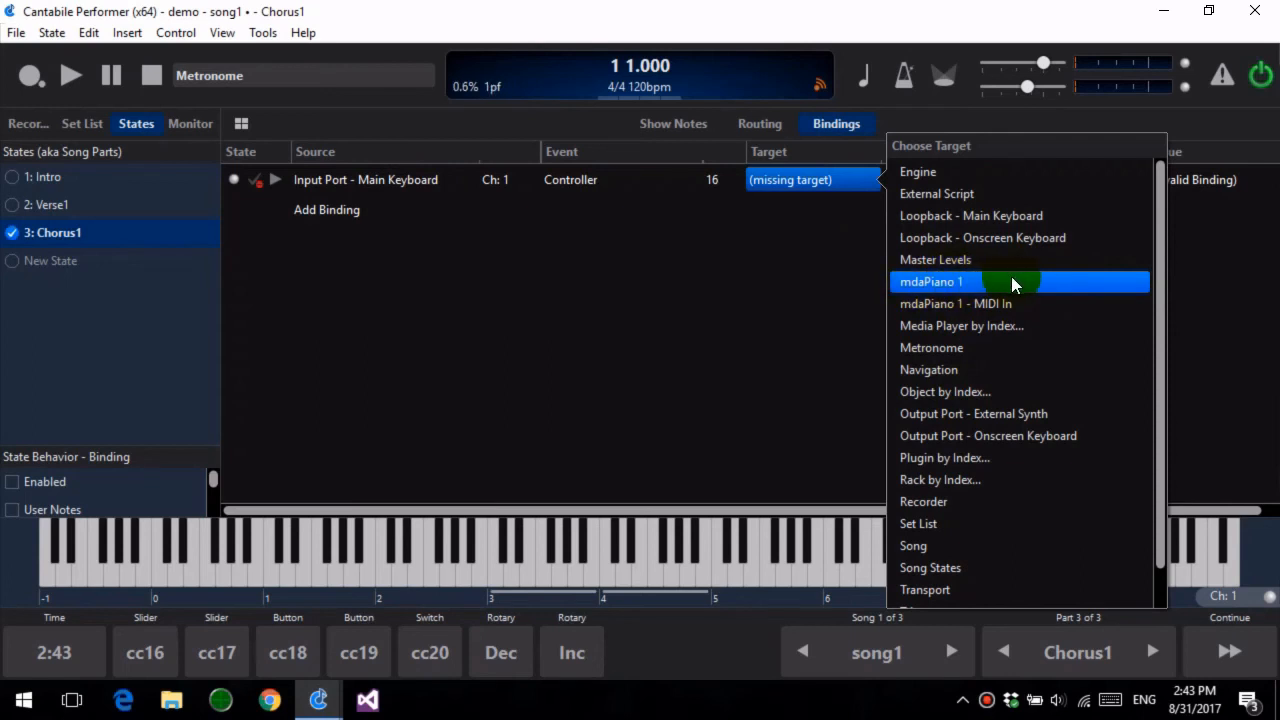
pyautogui.click(1020, 303)
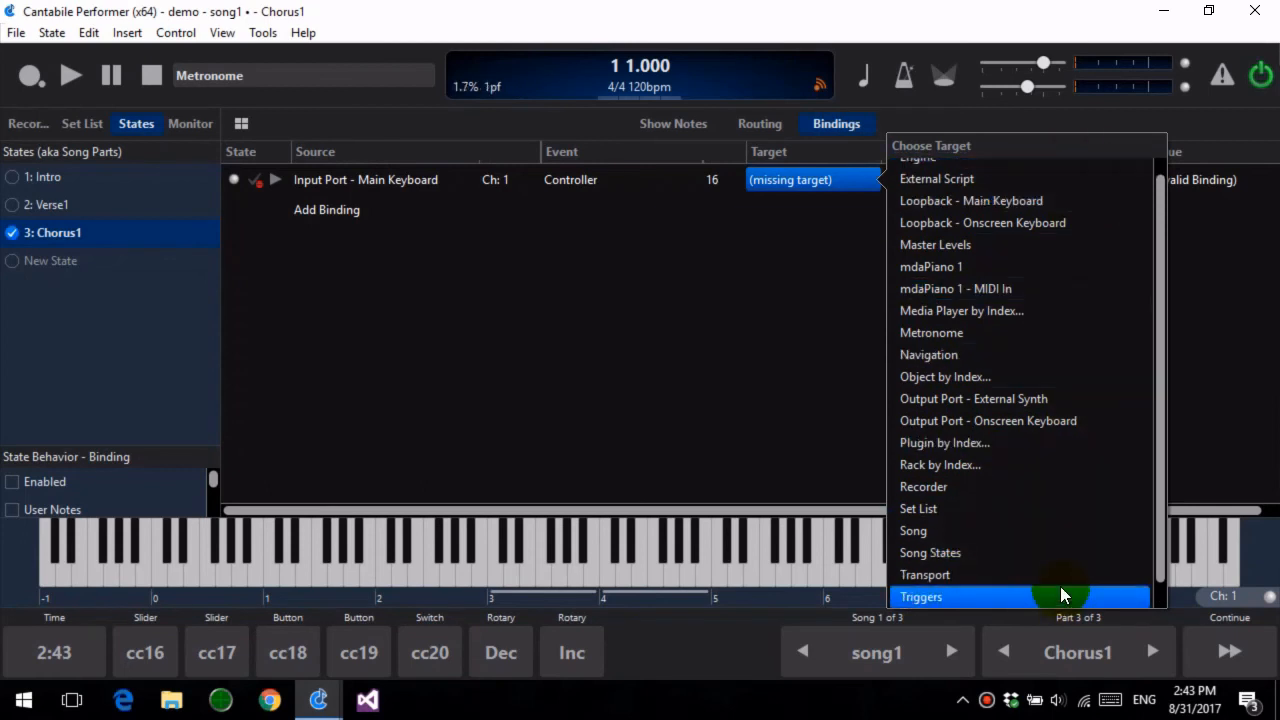
# Inspect the Media Player by Index target options and cancel the selection.
pyautogui.click(960, 310)
pyautogui.click(916, 386)
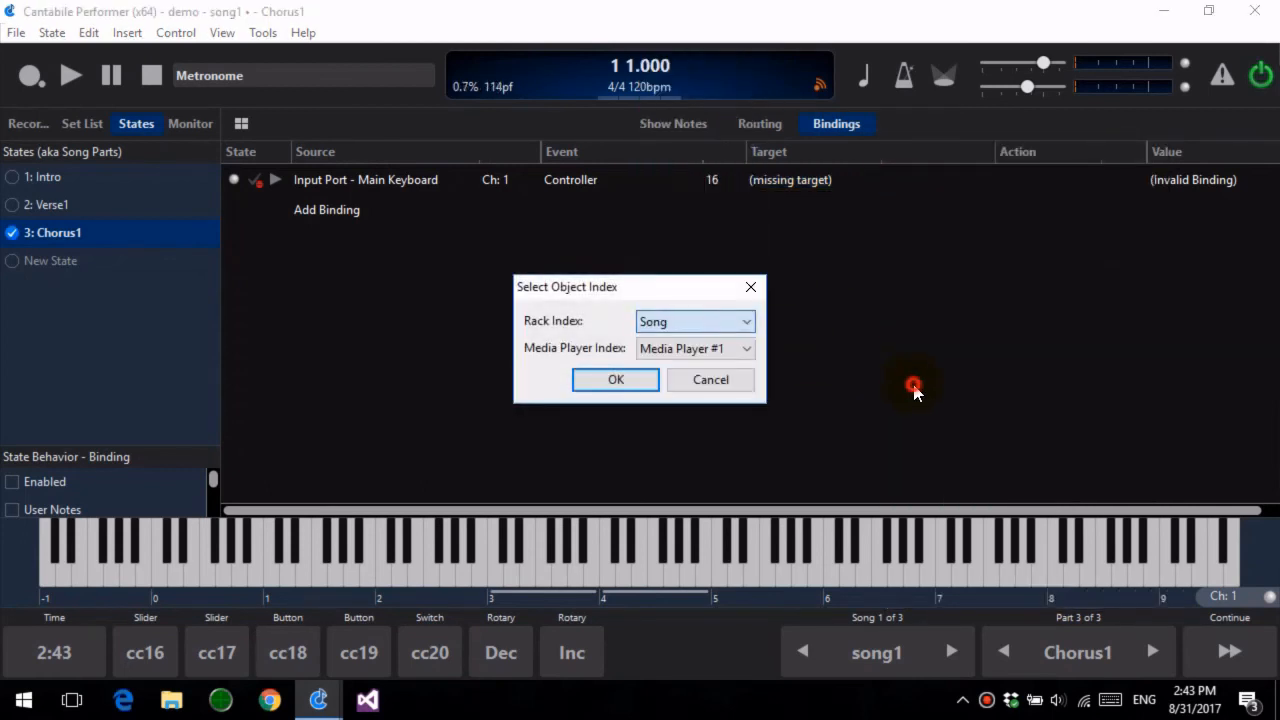
pyautogui.click(746, 384)
# Select mdaPiano 1's Stereo Out route in the routing and look across to the song's bindings and back.
pyautogui.click(763, 124)
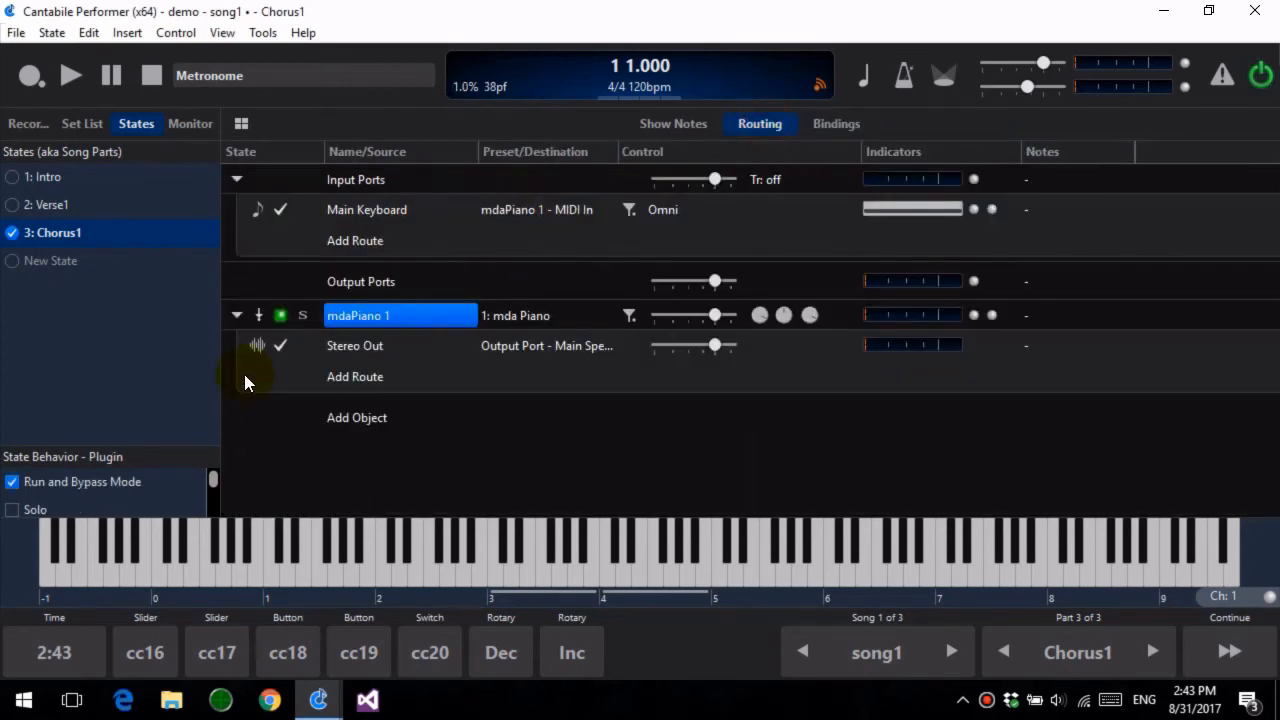
pyautogui.click(372, 354)
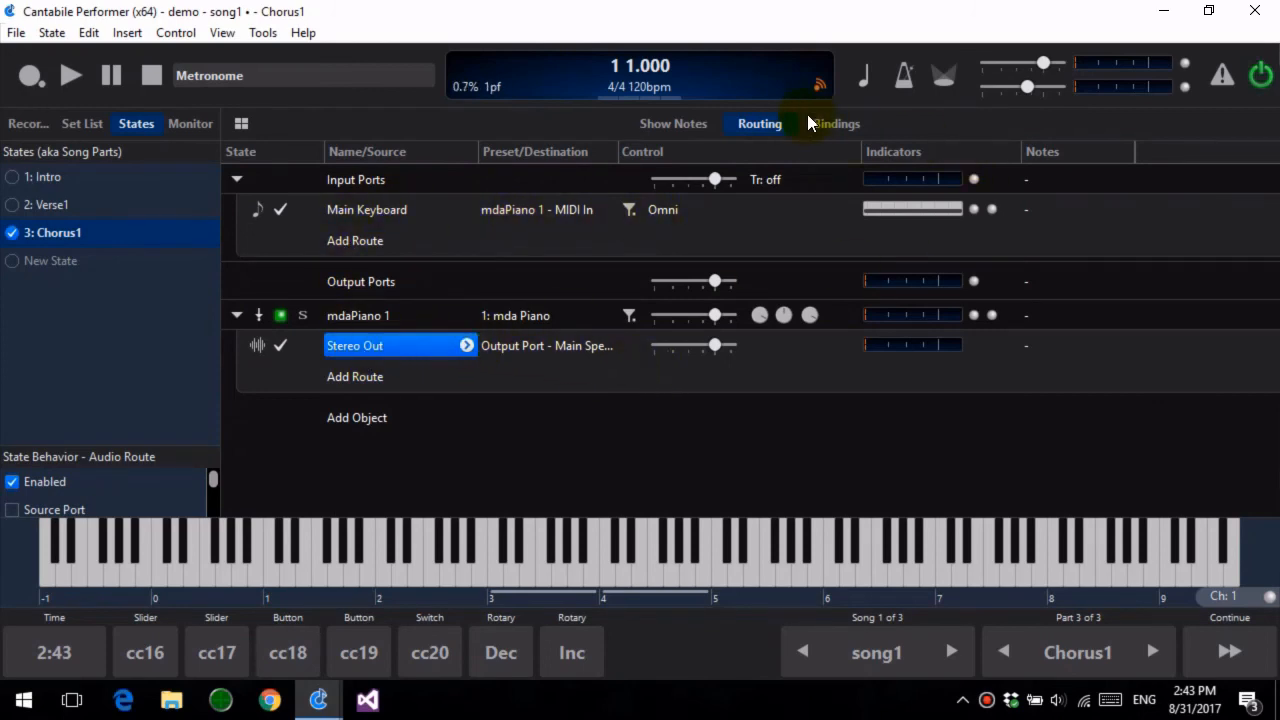
pyautogui.click(836, 126)
pyautogui.click(776, 125)
# Rename the Stereo Out route of mdaPiano 1 as mdaPianoStereoOut.
pyautogui.rightClick(440, 346)
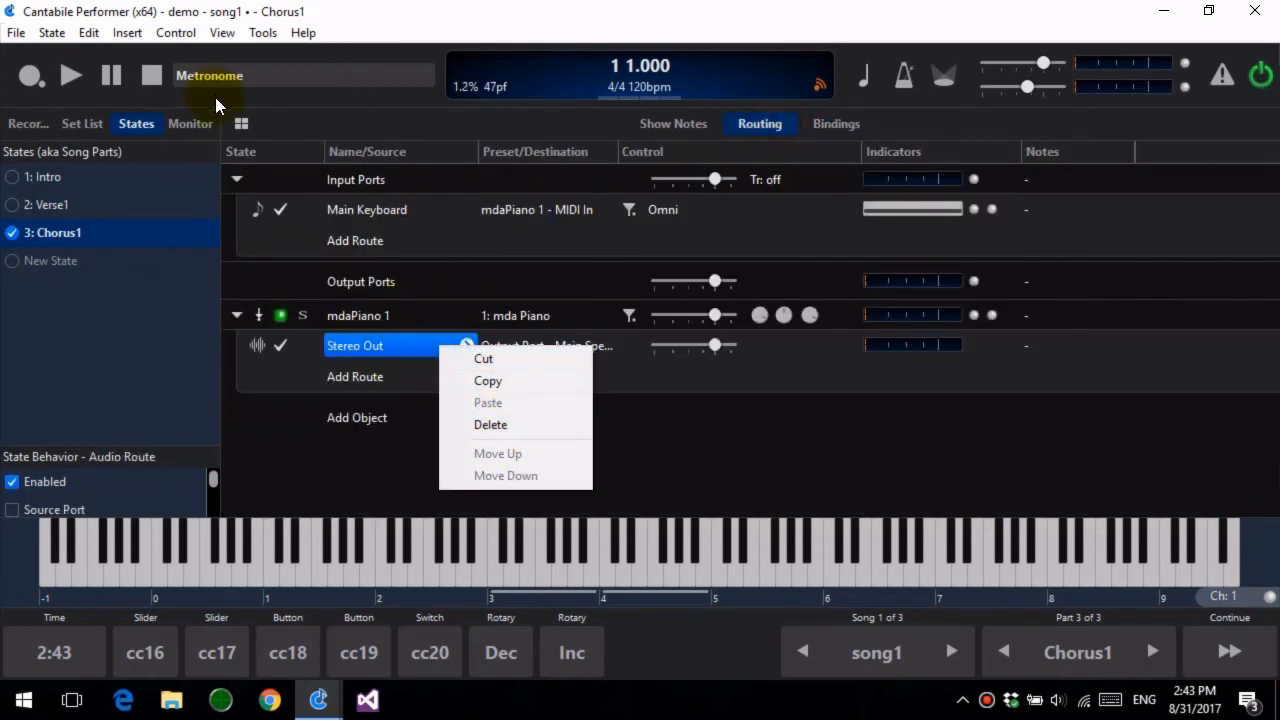
pyautogui.click(377, 346)
pyautogui.click(89, 32)
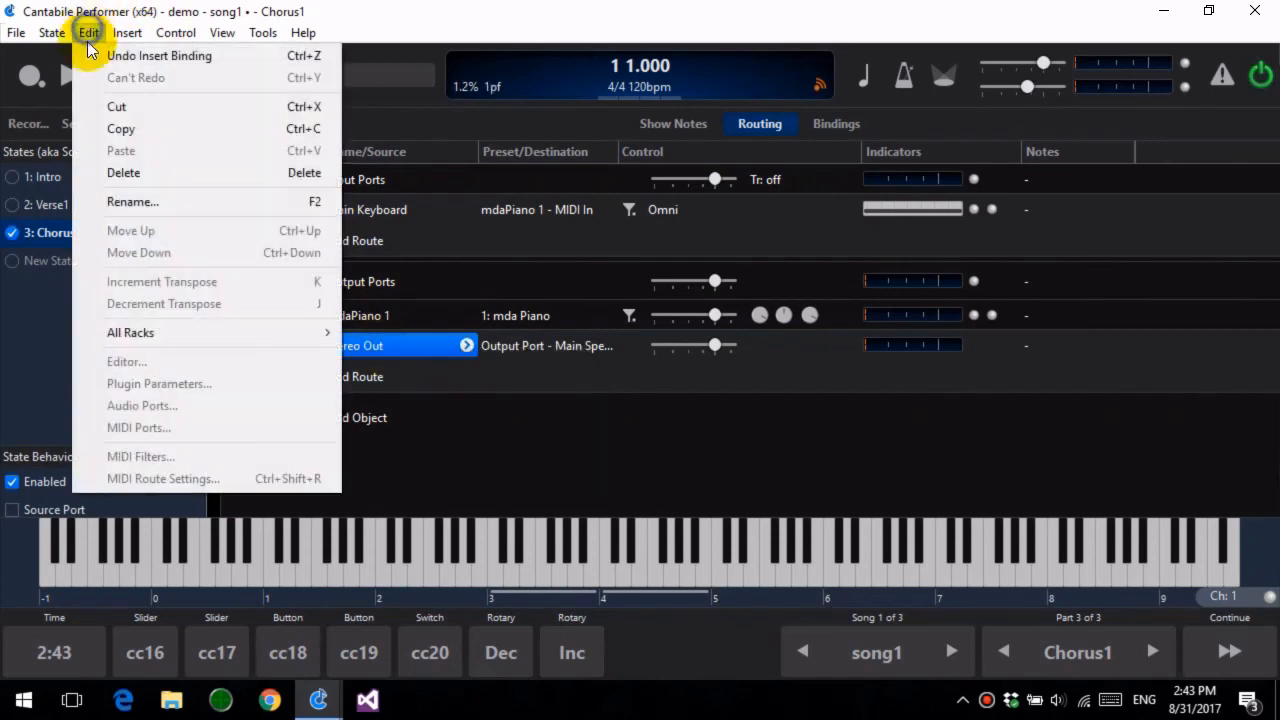
pyautogui.click(201, 198)
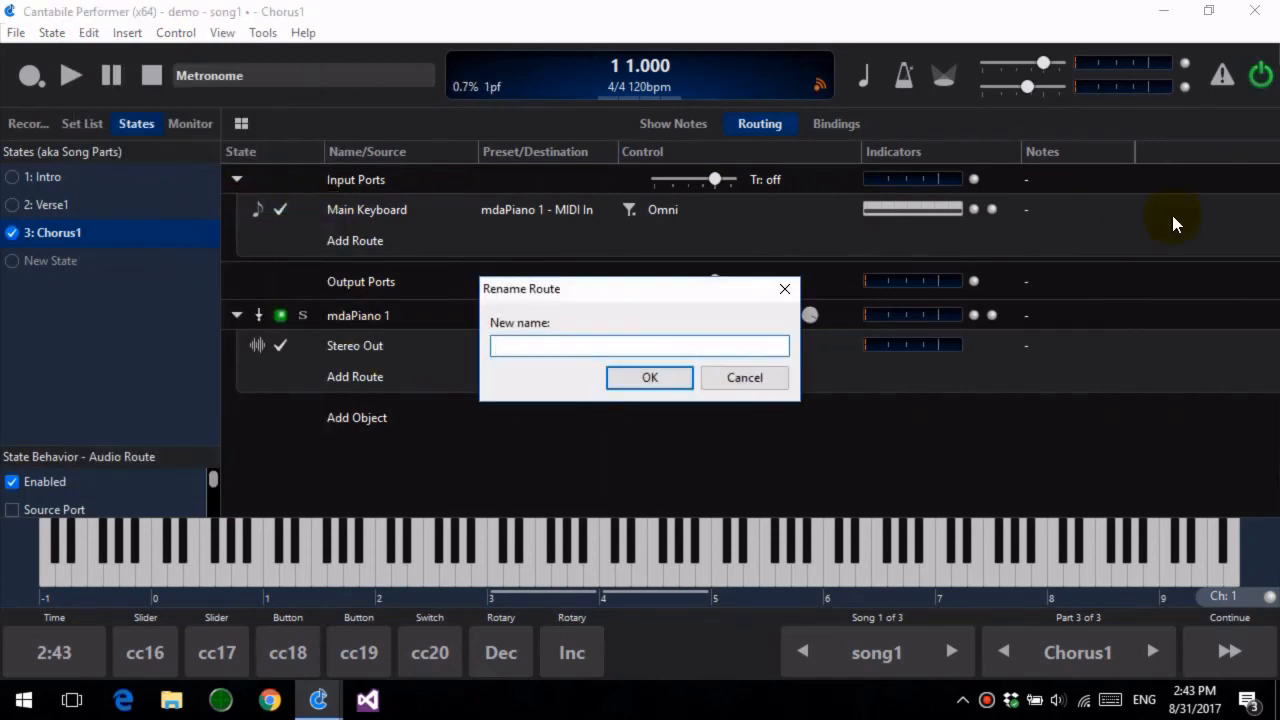
pyautogui.write('mdap')
pyautogui.press('BackSpace')
pyautogui.write('Piano St')
pyautogui.press('BackSpace')
pyautogui.press('BackSpace')
pyautogui.press('BackSpace')
pyautogui.write('SteoroOut')
pyautogui.press('Return')
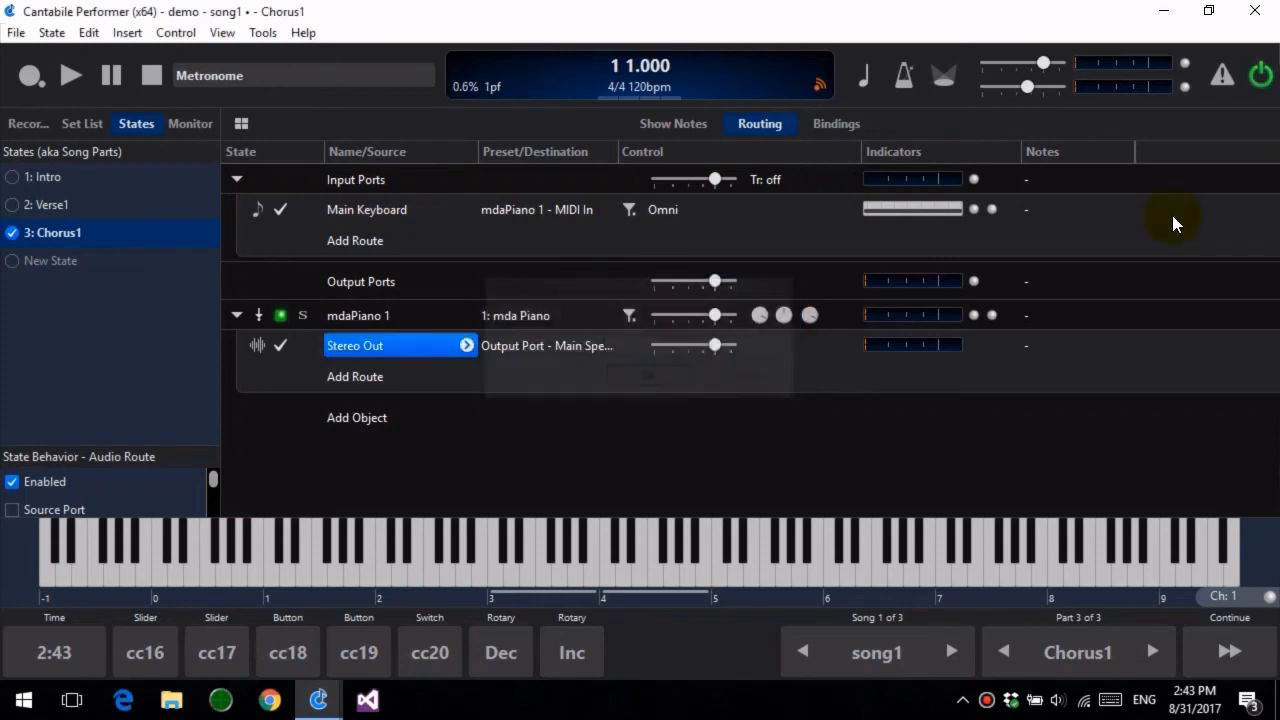
# Set the Controller 16 binding's target to the Gain of mdaPianoStereoOut.
pyautogui.click(830, 127)
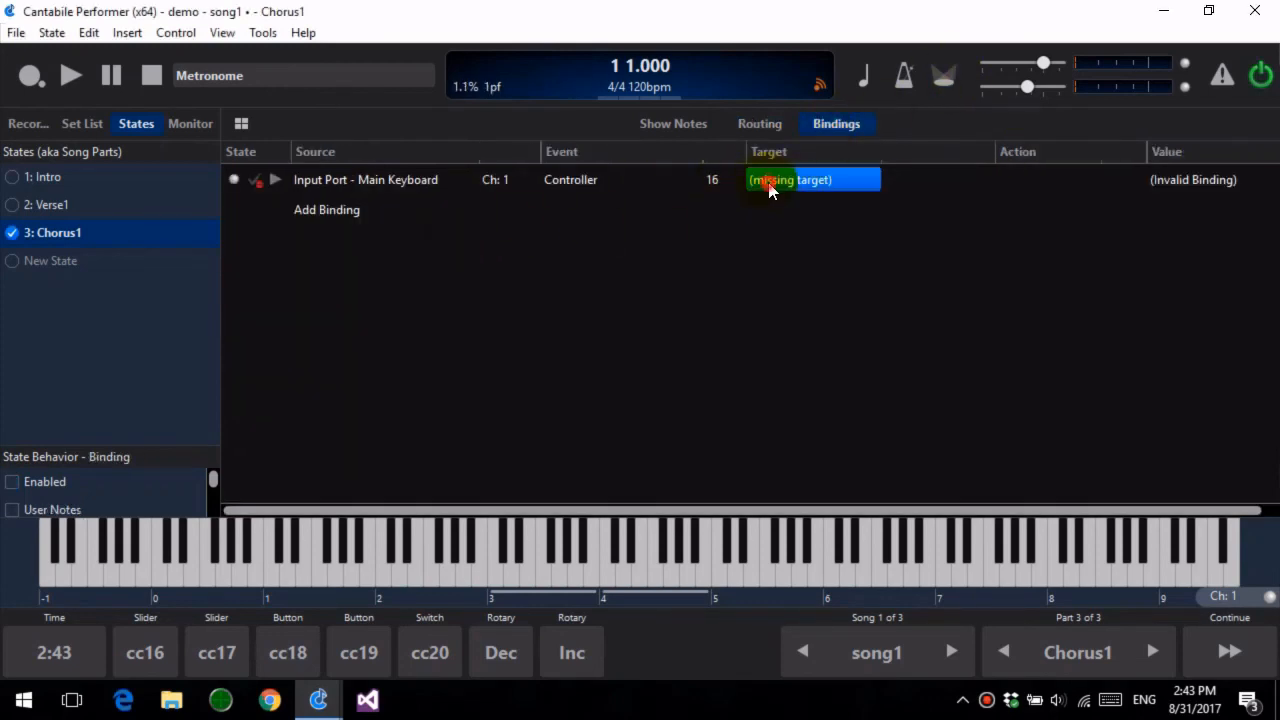
pyautogui.click(768, 182)
pyautogui.click(995, 323)
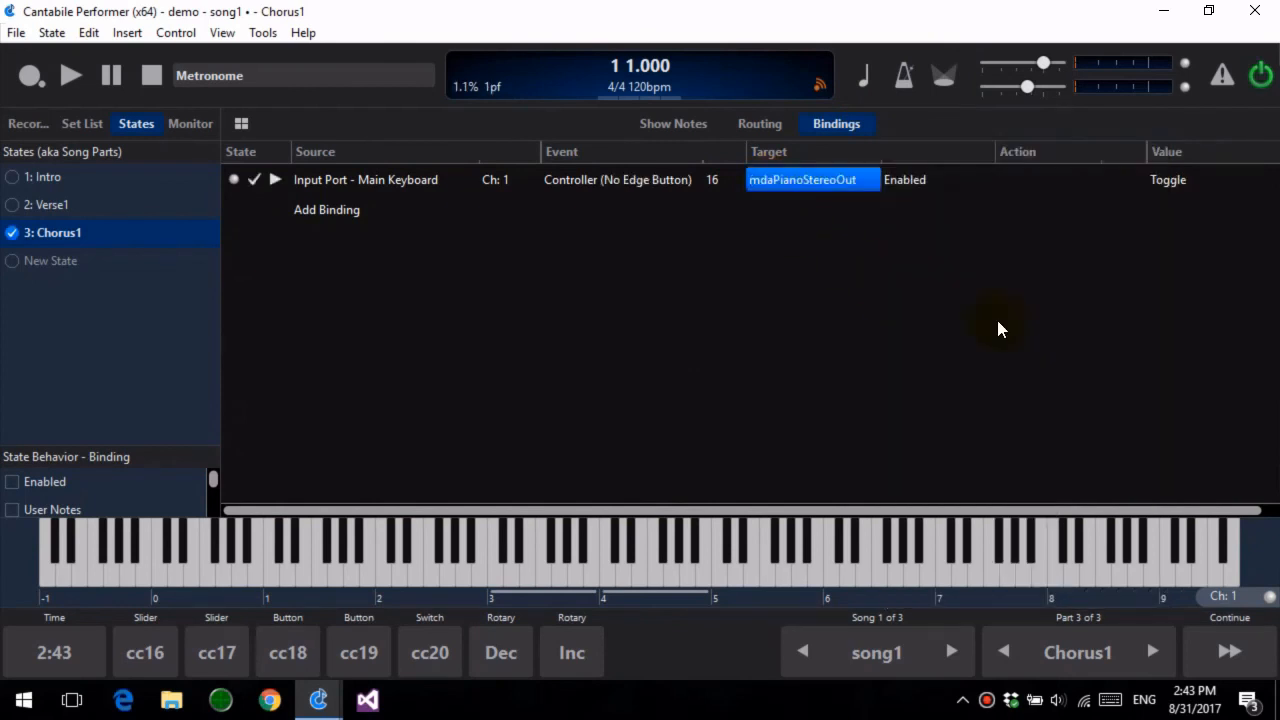
pyautogui.click(923, 180)
pyautogui.click(758, 201)
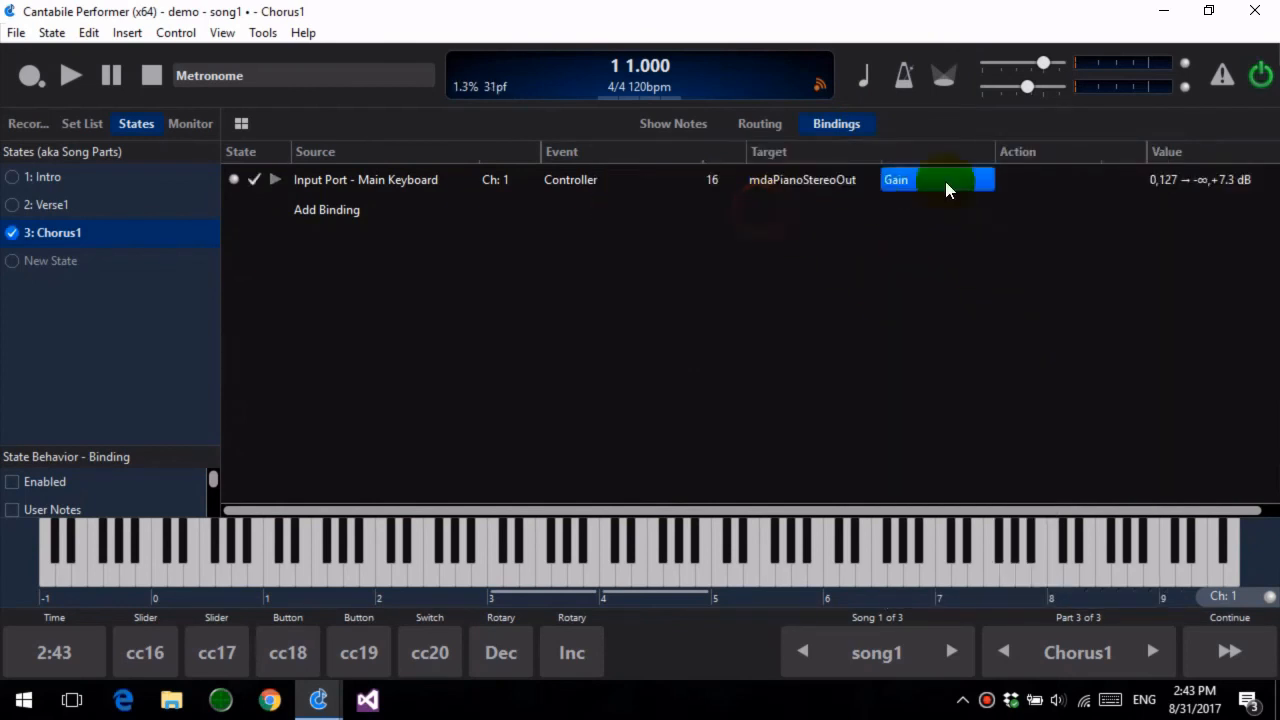
# Test the binding by moving controller cc16 and watching the Stereo Out route's gain in the routing.
pyautogui.click(760, 124)
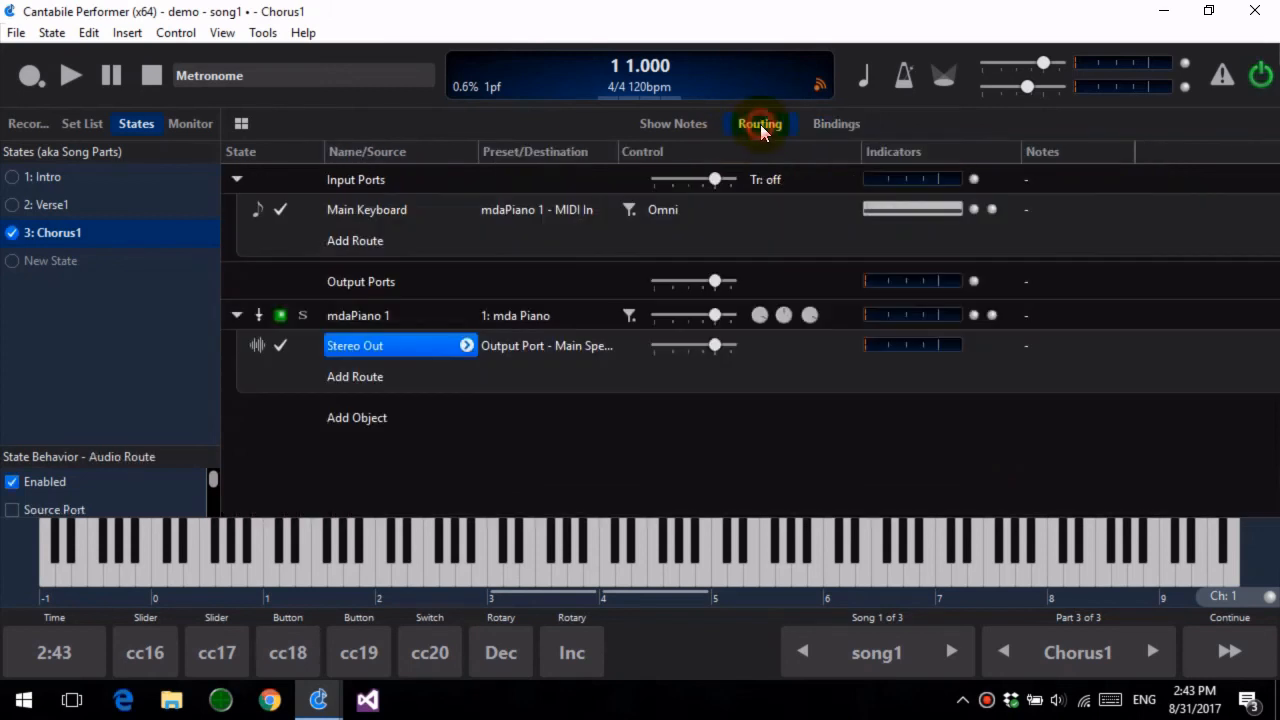
pyautogui.moveTo(154, 652); pyautogui.dragTo(268, 578)
pyautogui.click(352, 347)
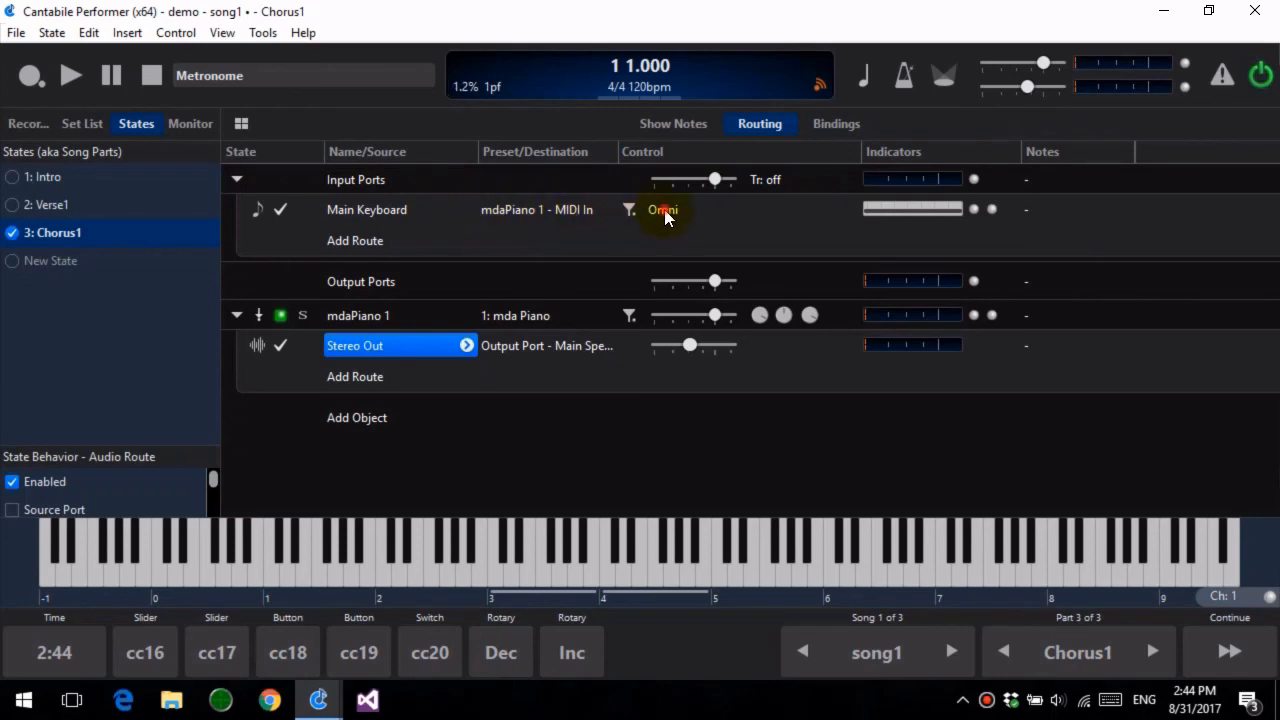
# Start learning a binding for the Main Keyboard route's Enabled setting, name the route midiinrout when asked, and cancel the learning.
pyautogui.doubleClick(564, 210)
pyautogui.press('Escape')
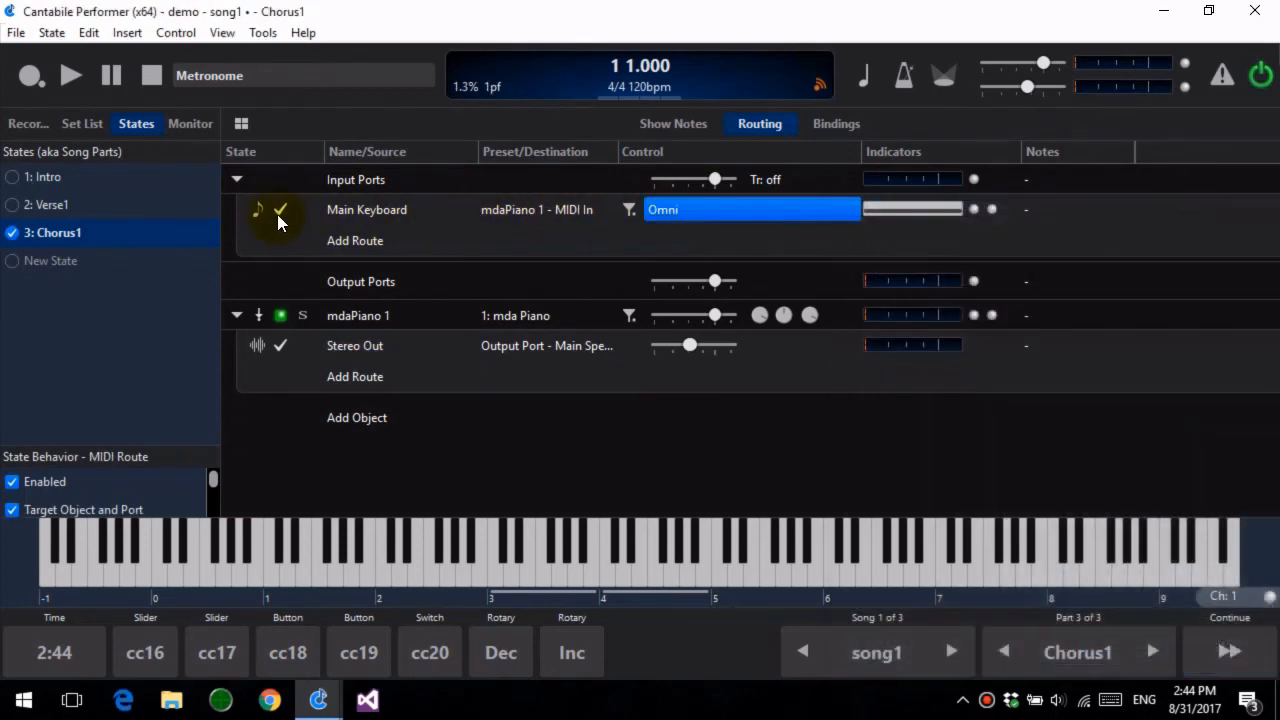
pyautogui.rightClick(277, 214)
pyautogui.click(303, 231)
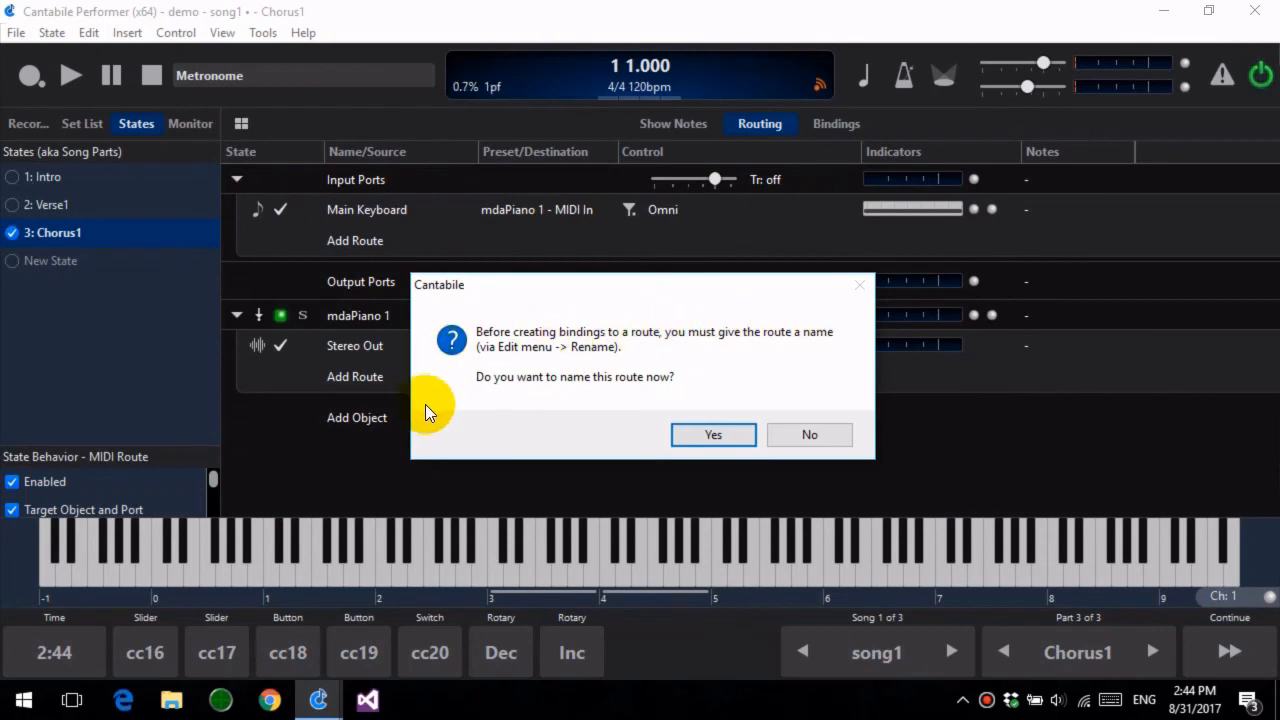
pyautogui.click(697, 434)
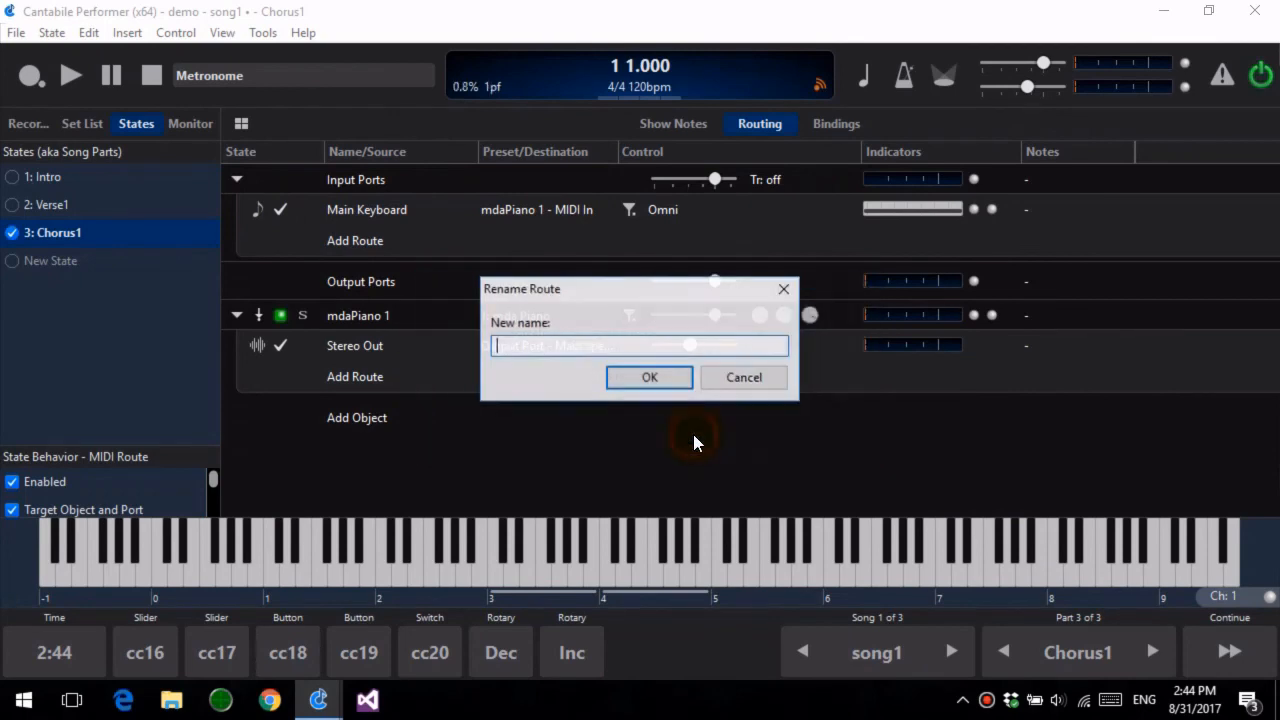
pyautogui.write('midiinrout')
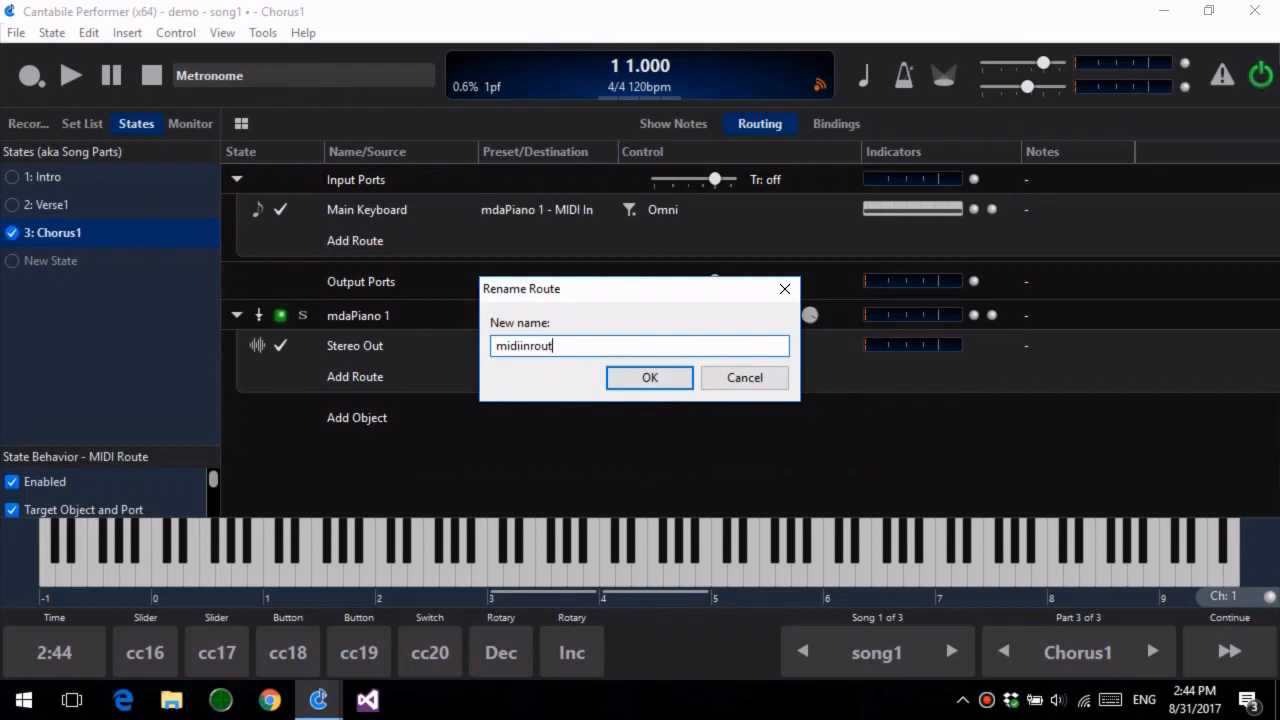
pyautogui.press('Return')
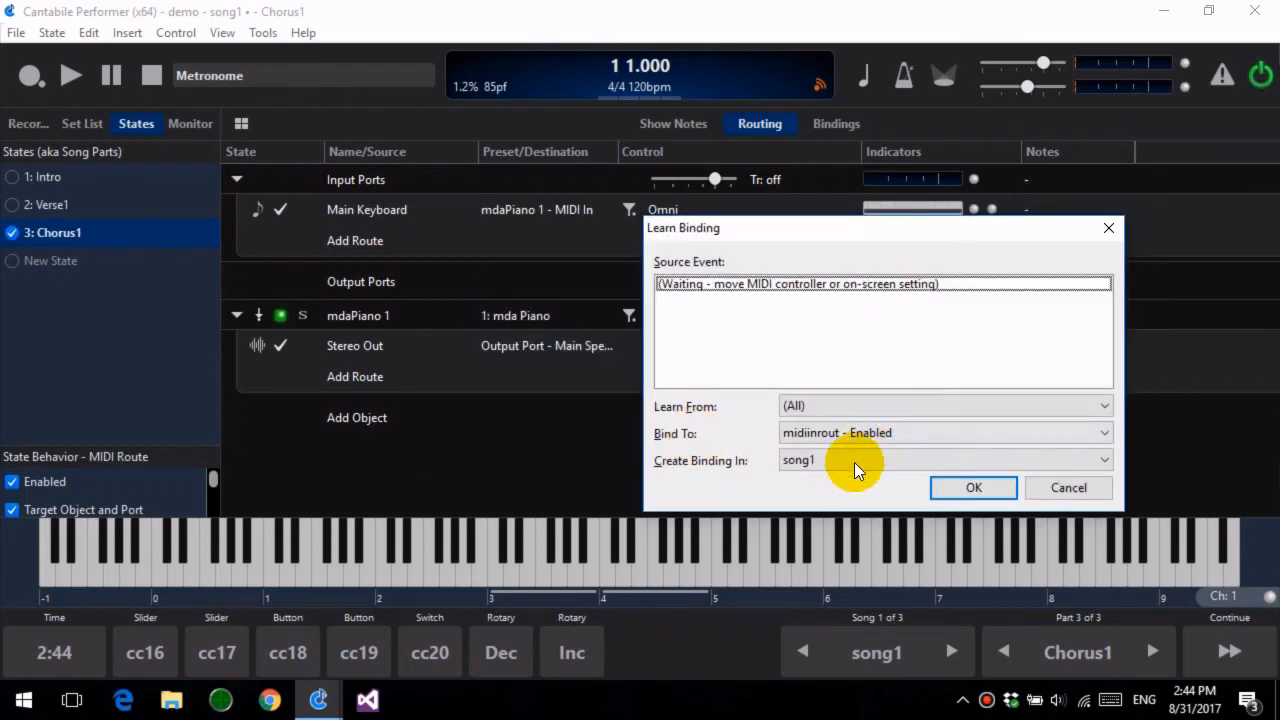
pyautogui.click(1070, 487)
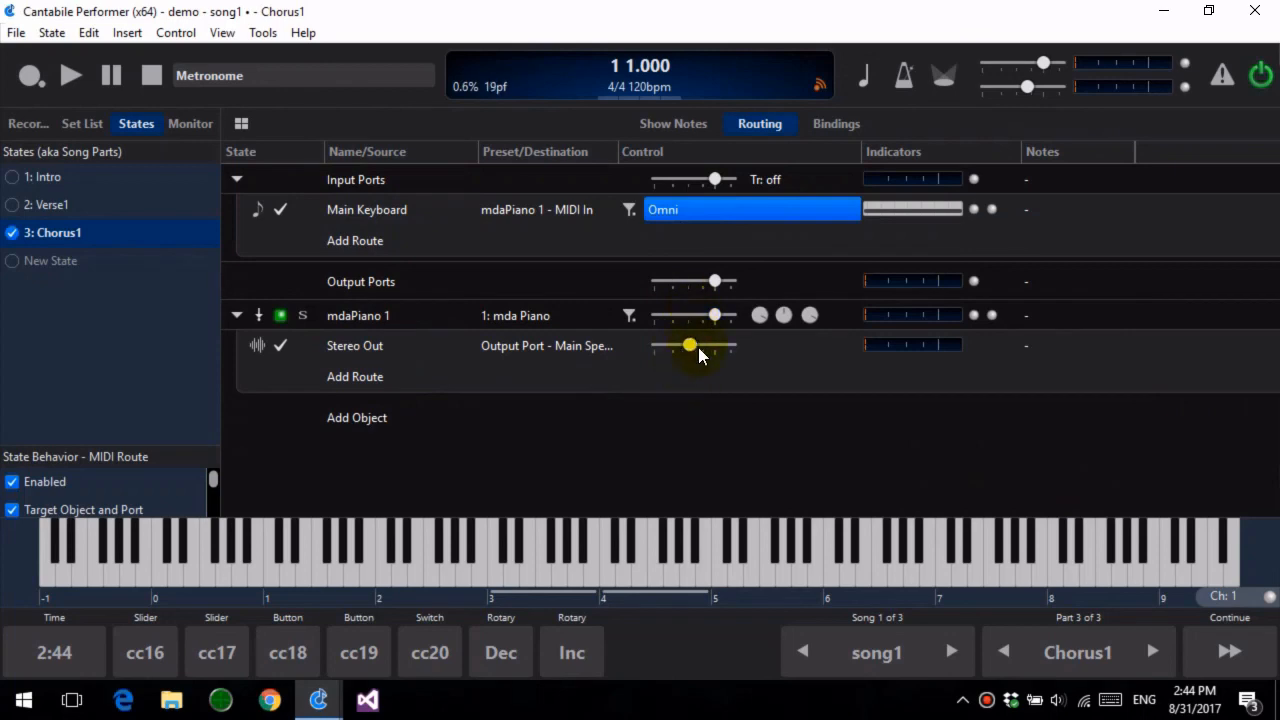
# Start a new song and discard the unsaved changes to song1.
pyautogui.moveTo(690, 347); pyautogui.dragTo(716, 352)
pyautogui.hotkey('ctrl', 'n')
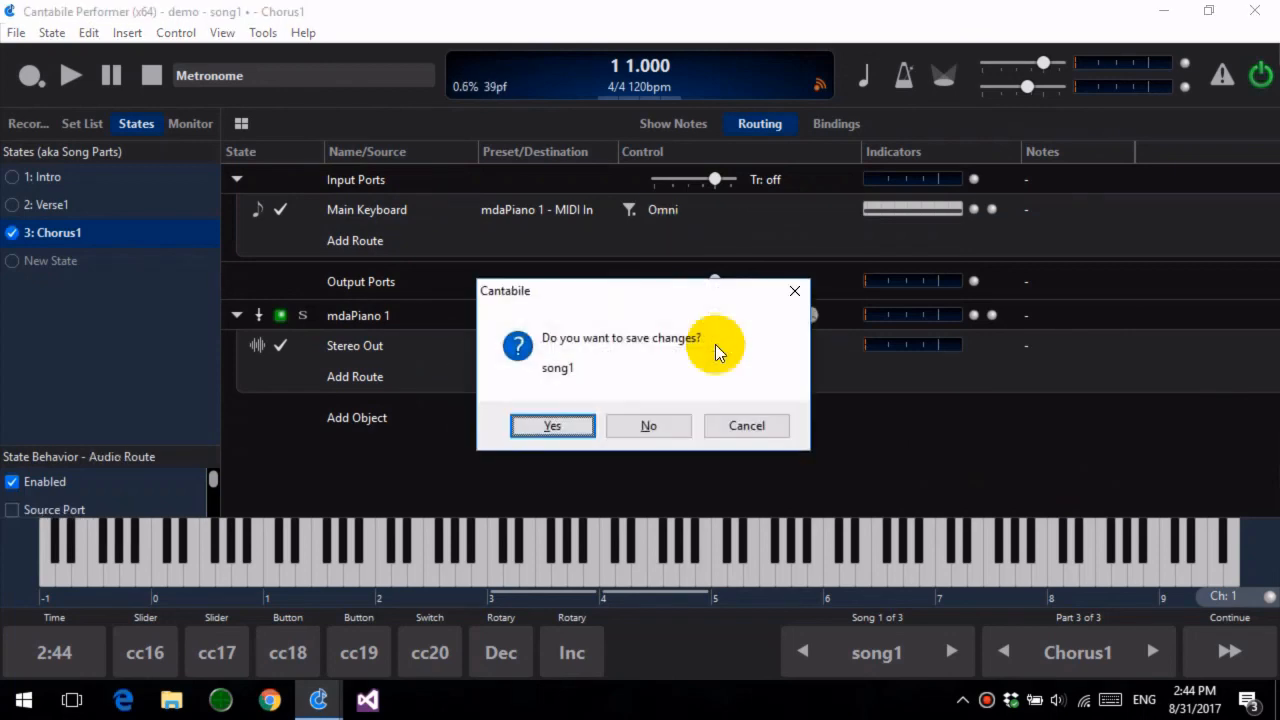
pyautogui.click(648, 424)
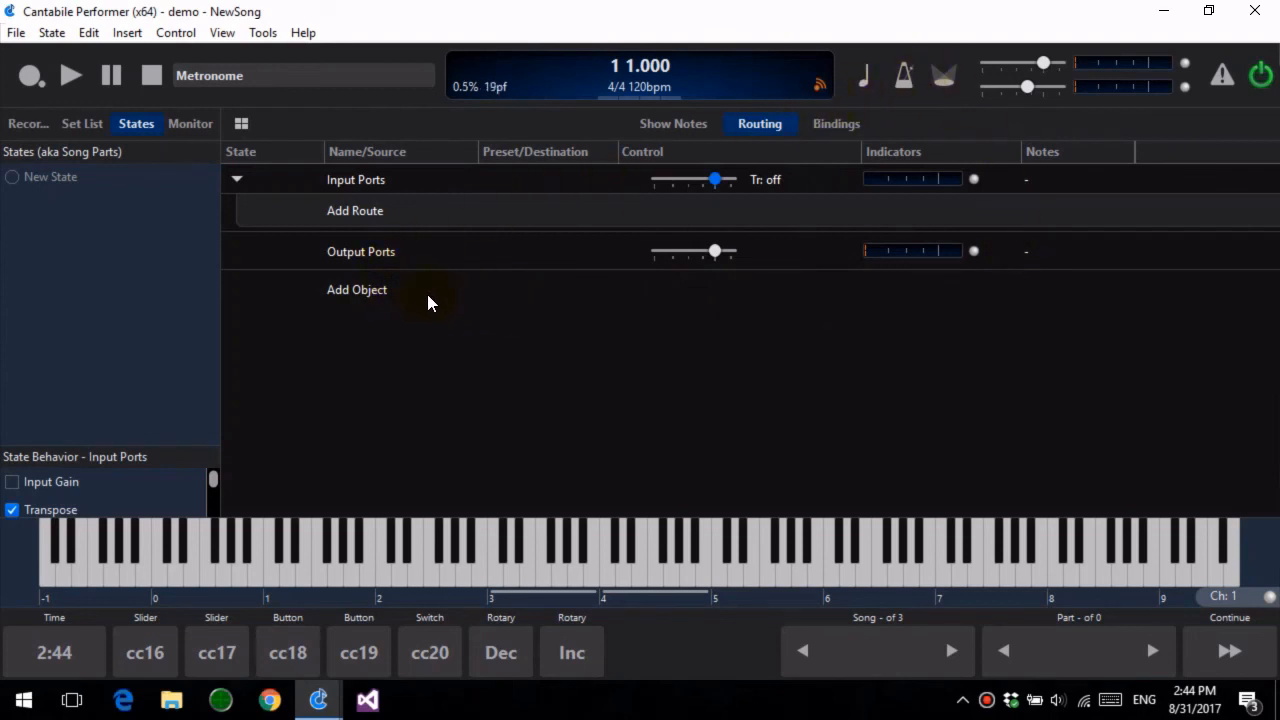
# Insert the mdaPiano plugin into the new song and try its gain control.
pyautogui.click(388, 291)
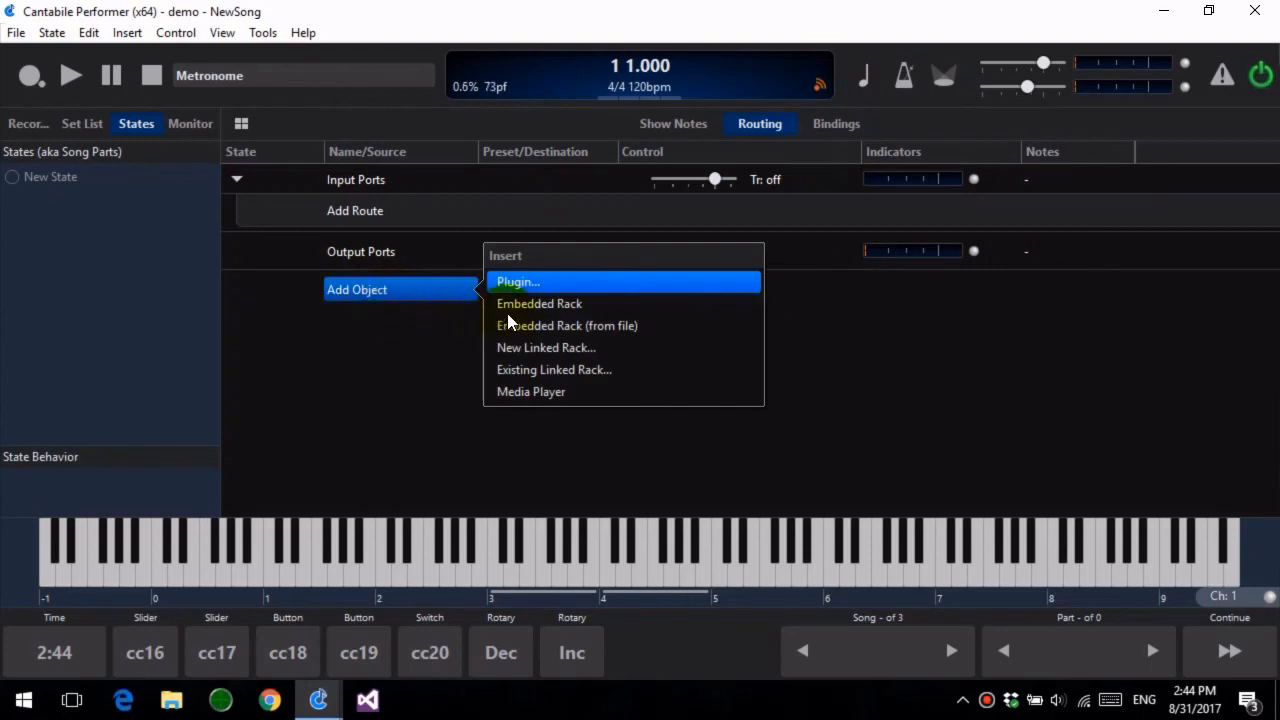
pyautogui.click(565, 283)
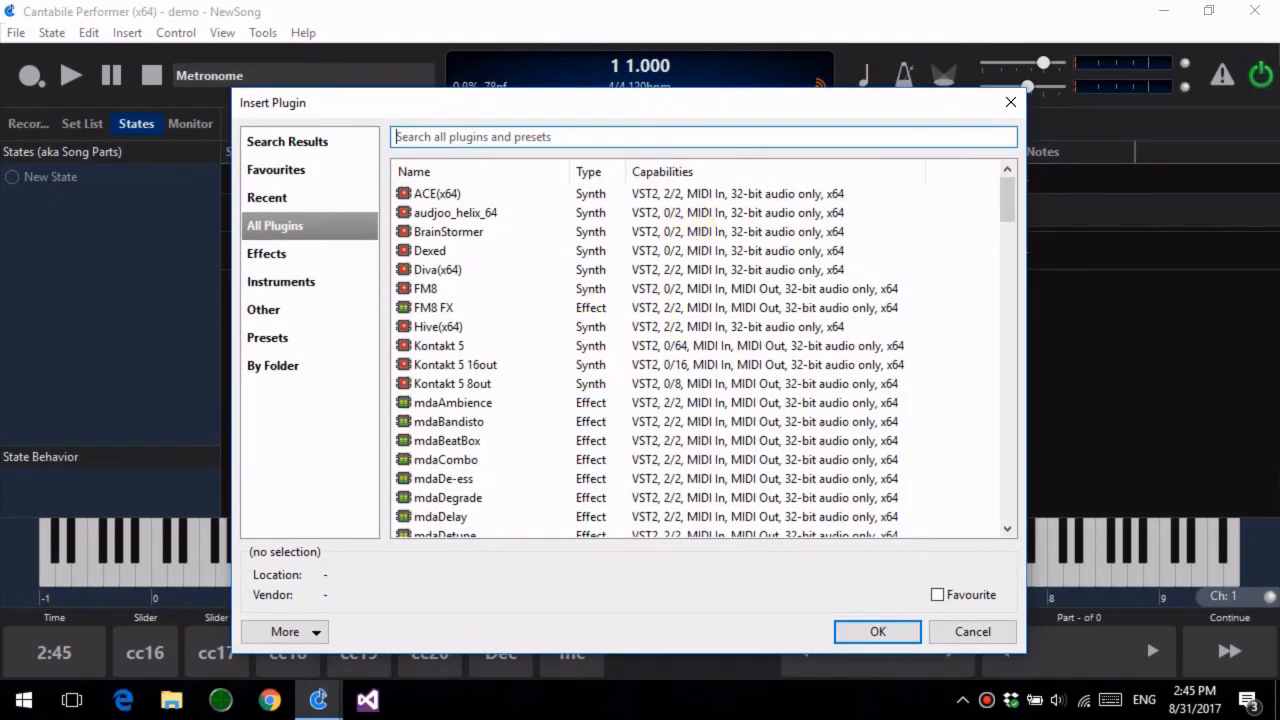
pyautogui.write('mdaP')
pyautogui.press('Return')
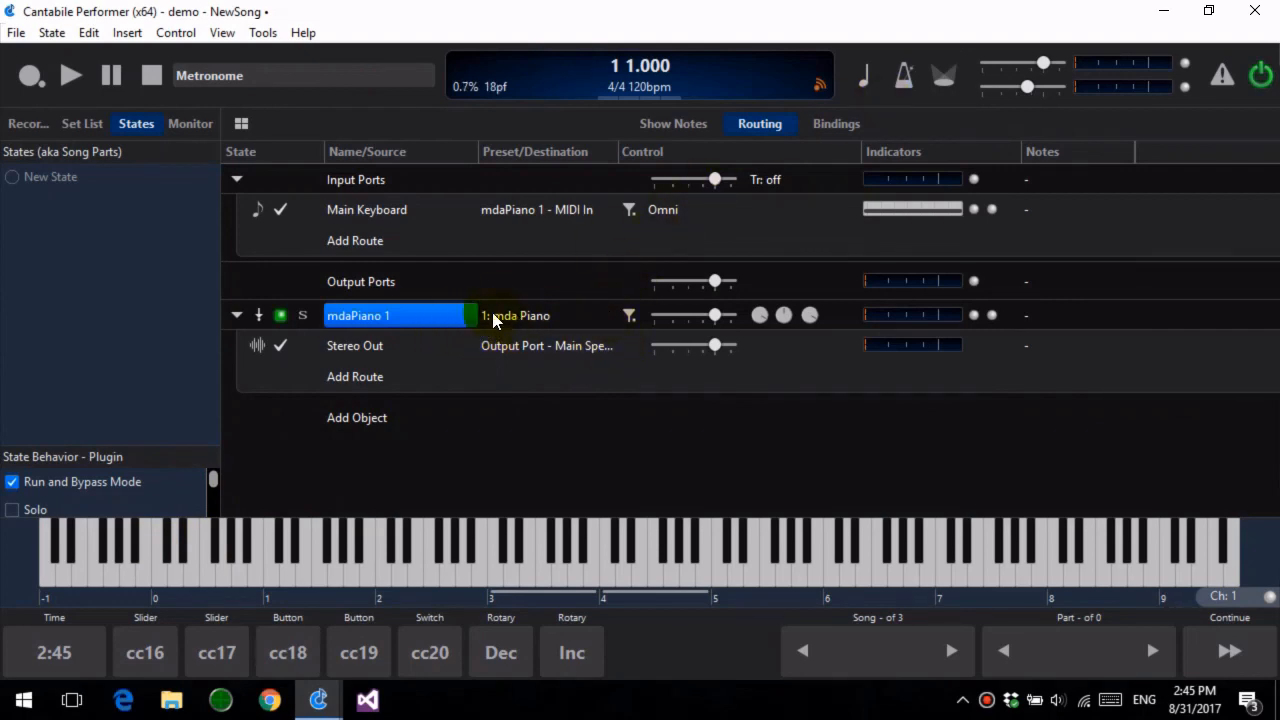
pyautogui.click(417, 320)
pyautogui.moveTo(716, 316); pyautogui.dragTo(780, 367)
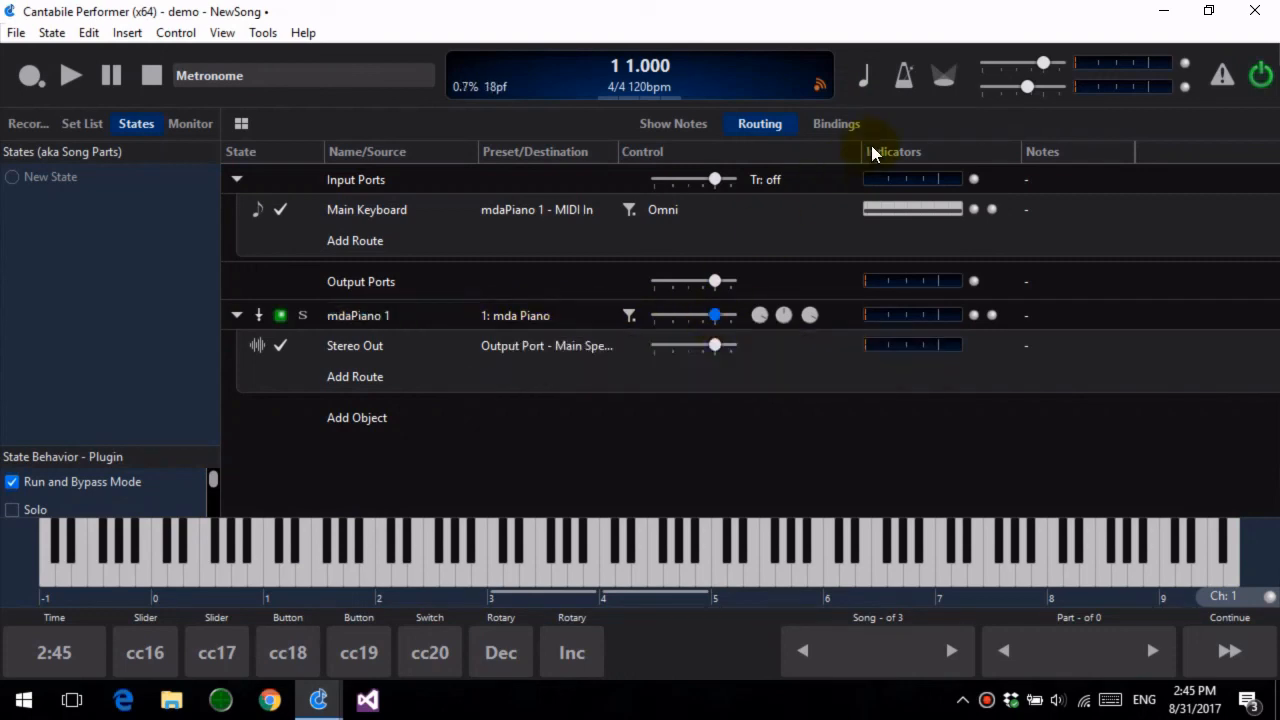
# Add a binding whose source is the Gain of mdaPiano 1.
pyautogui.click(843, 127)
pyautogui.click(394, 178)
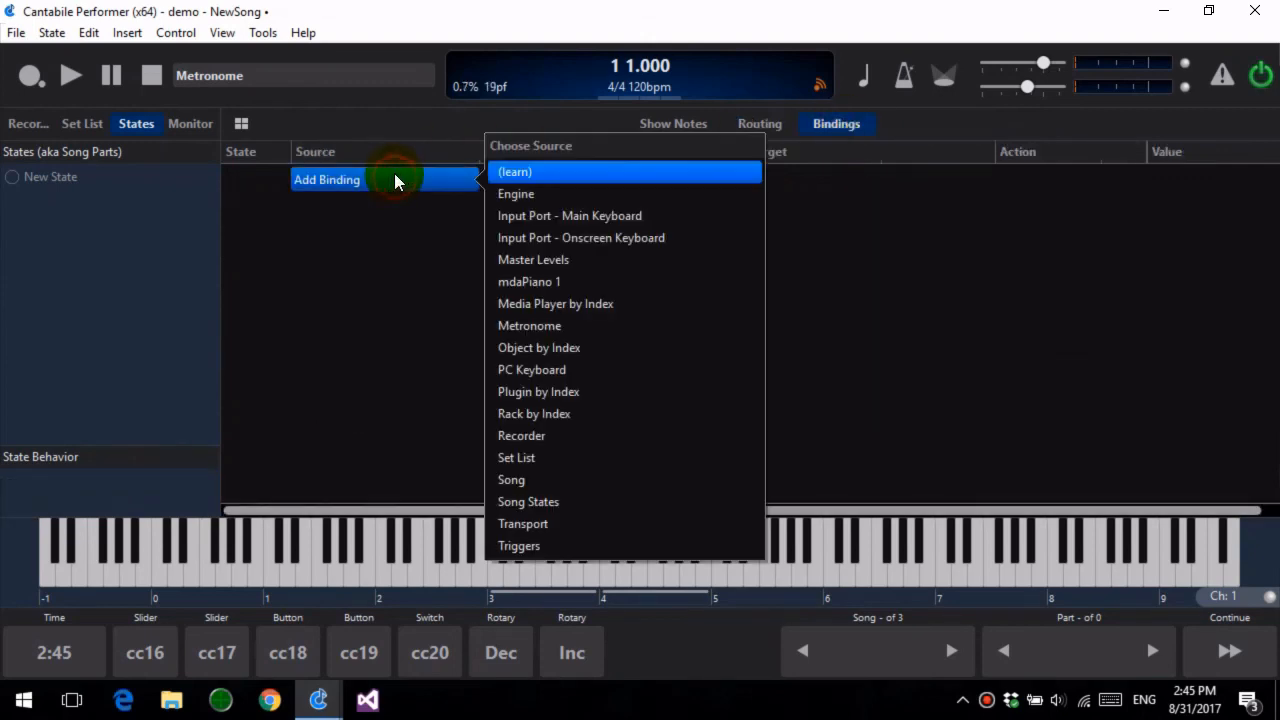
pyautogui.click(540, 282)
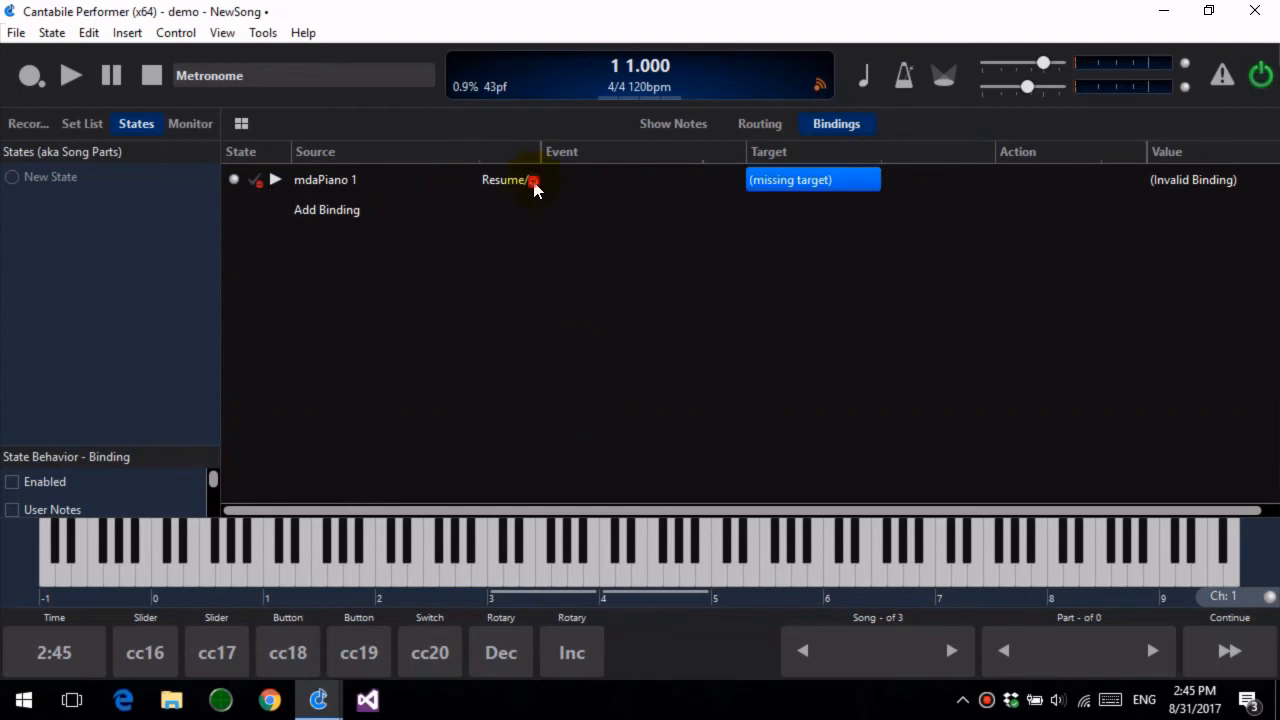
pyautogui.click(530, 184)
pyautogui.click(587, 259)
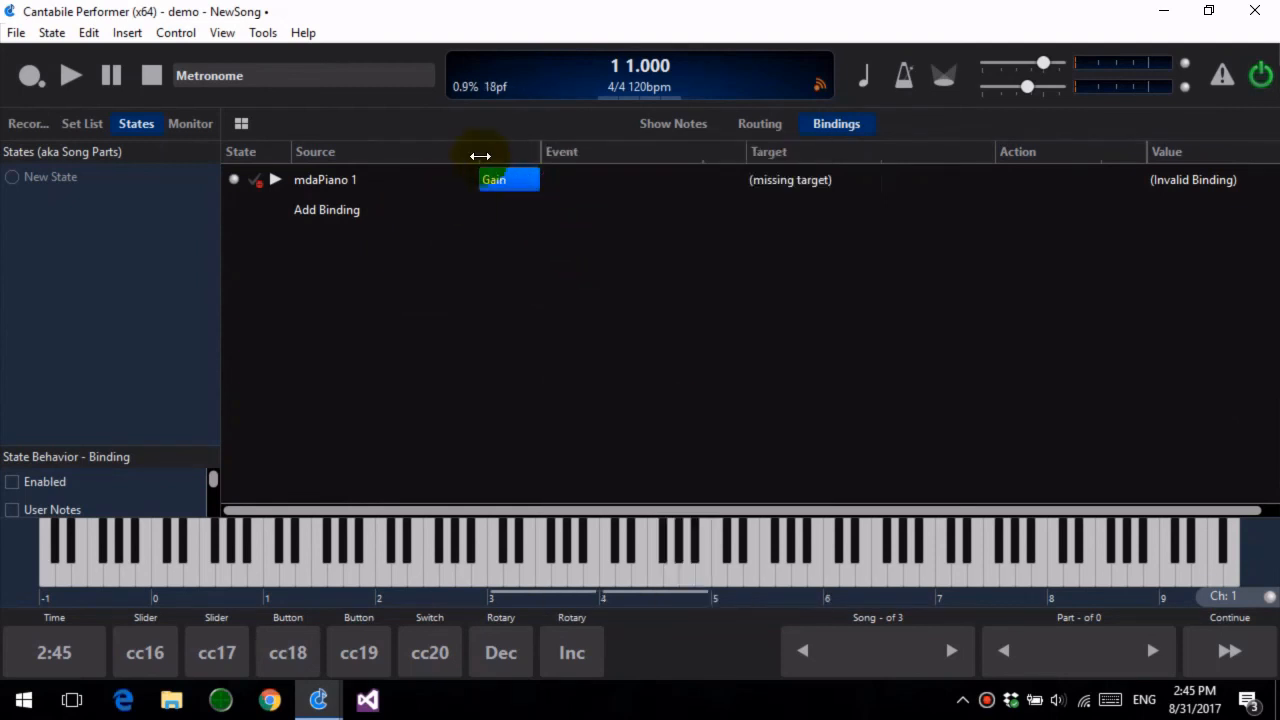
pyautogui.moveTo(480, 157); pyautogui.dragTo(450, 157)
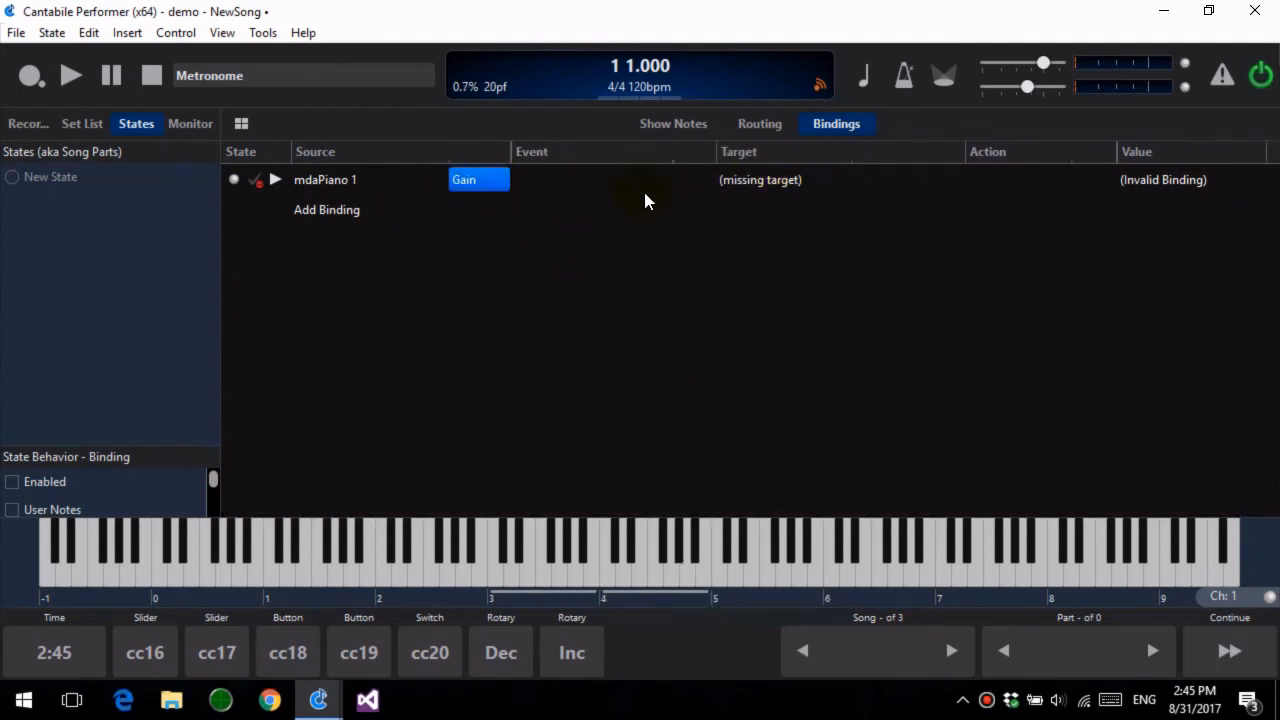
pyautogui.click(349, 186)
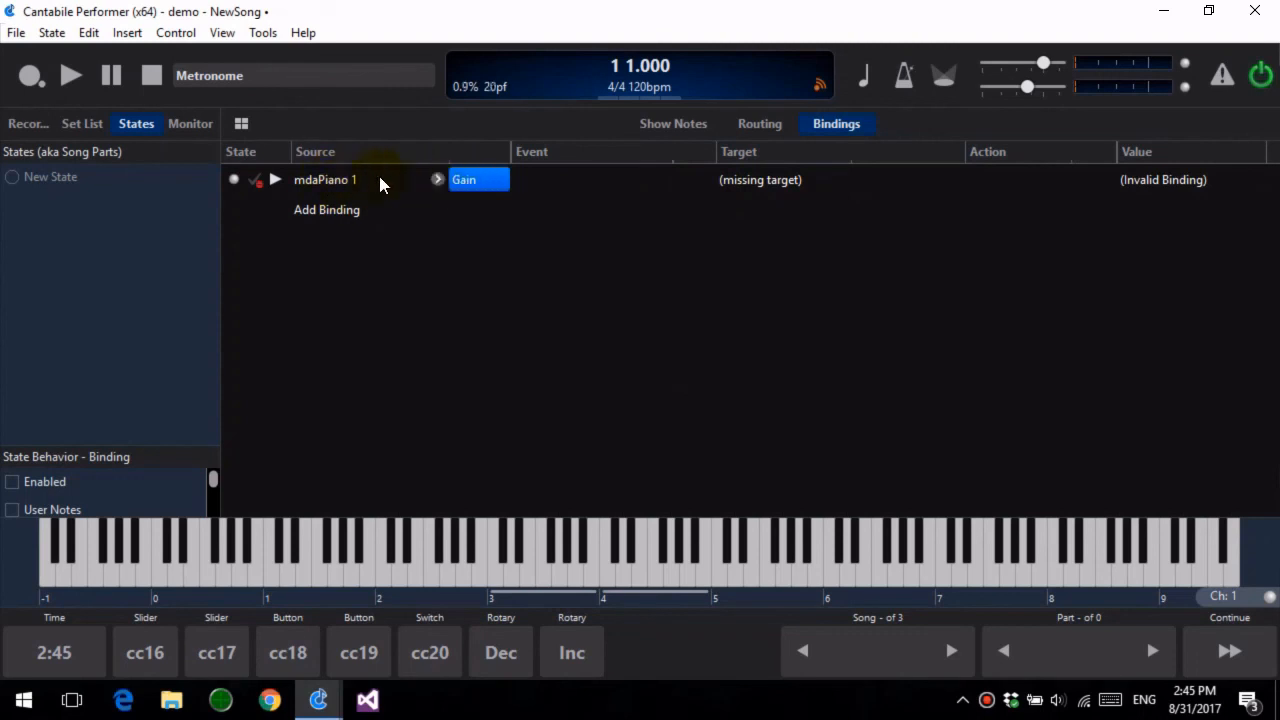
pyautogui.click(465, 180)
# Set the binding's target to Output Port - External Synth with controller number 7, and accept the default value mapping.
pyautogui.click(738, 179)
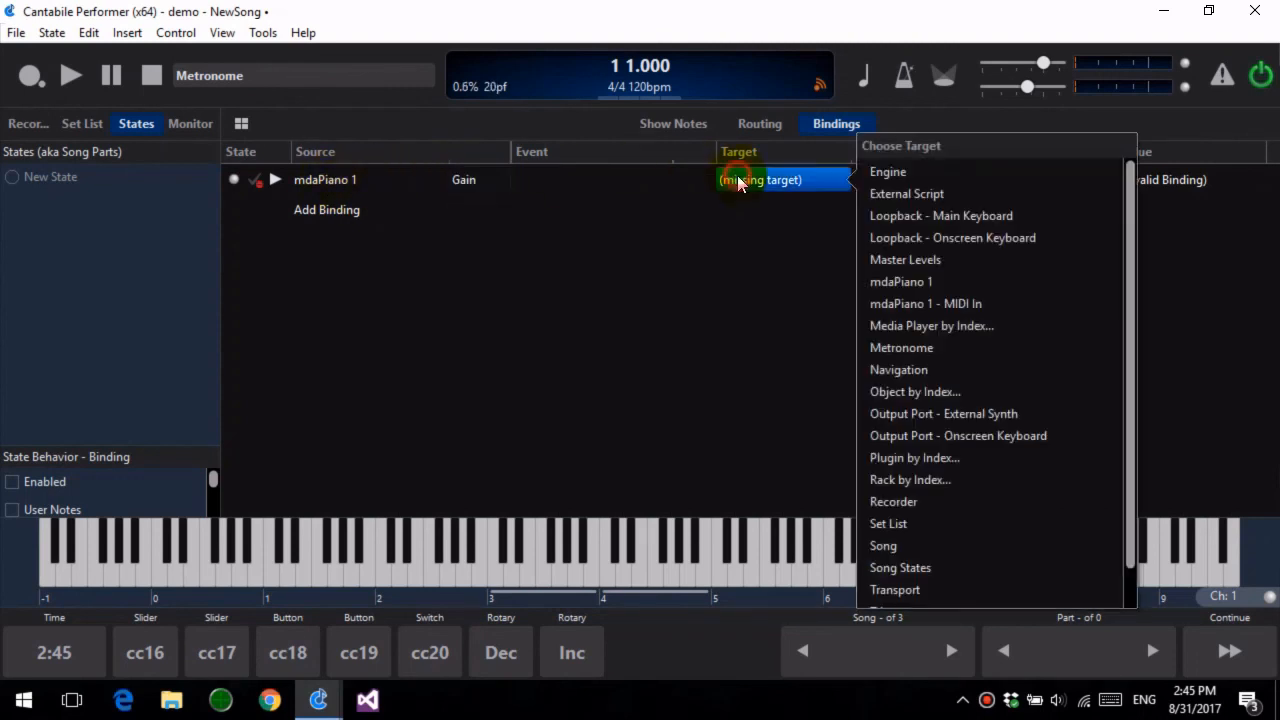
pyautogui.click(988, 414)
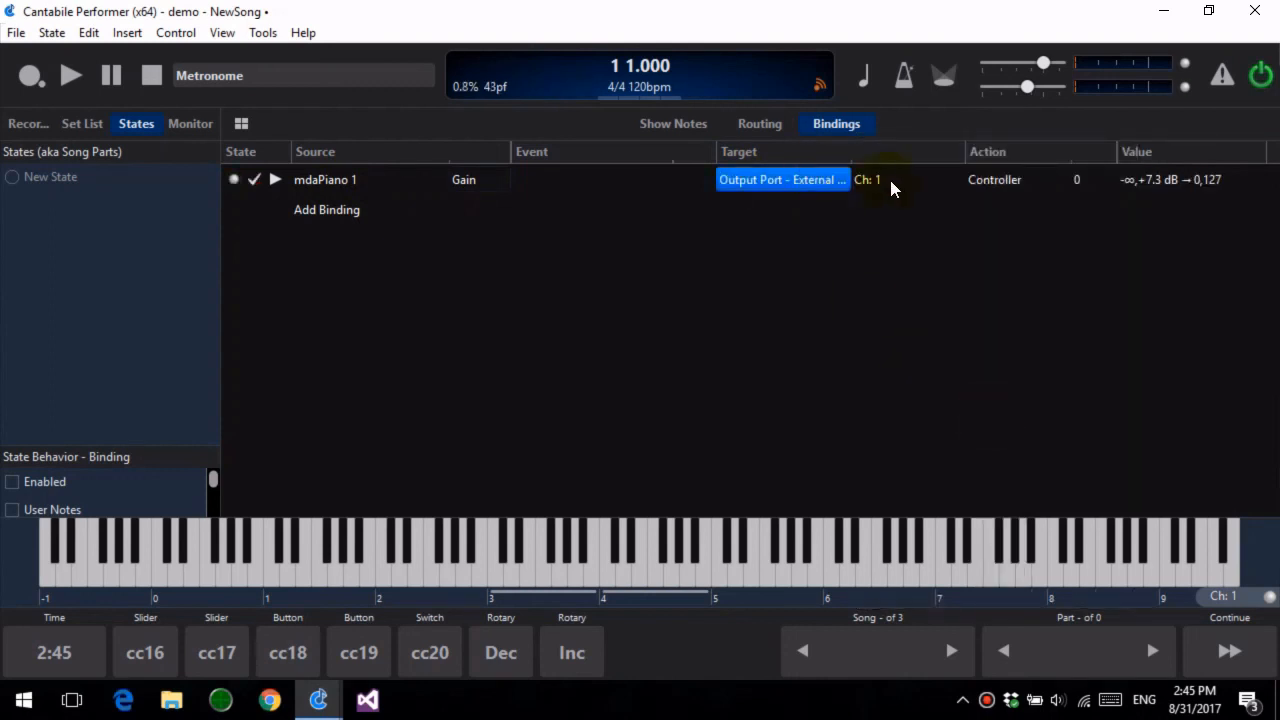
pyautogui.click(1004, 178)
pyautogui.click(1097, 181)
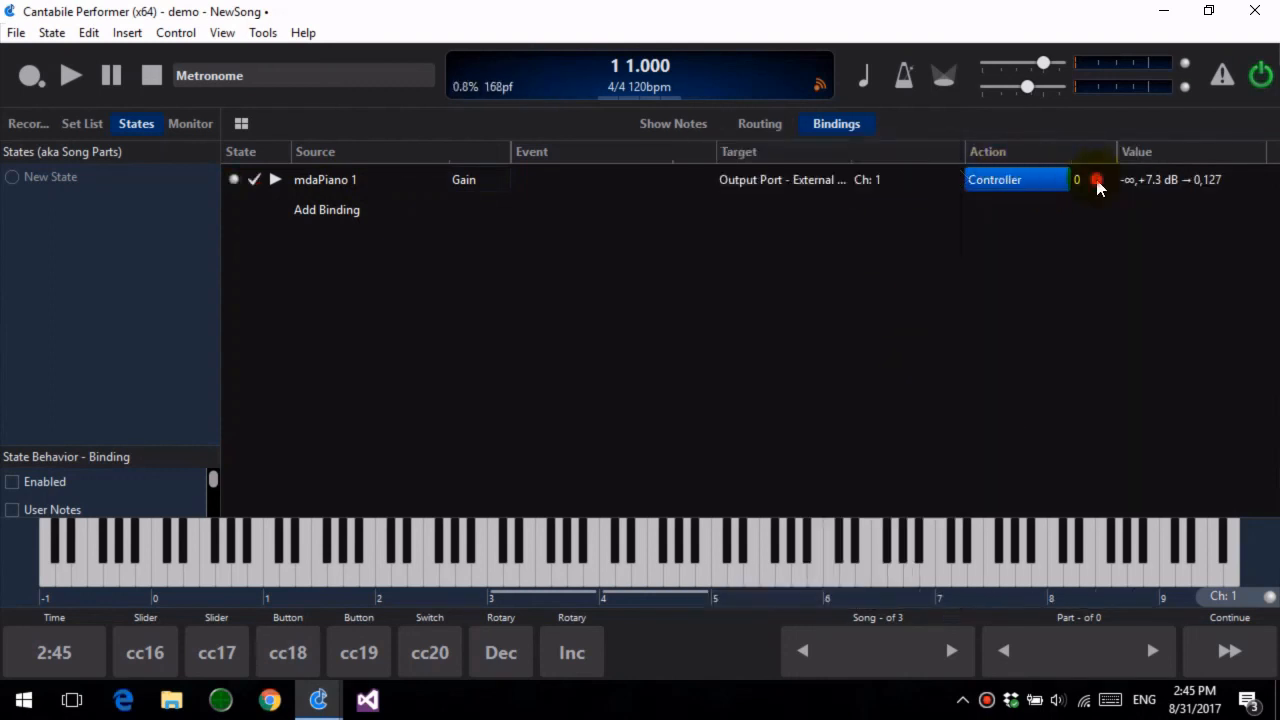
pyautogui.click(774, 331)
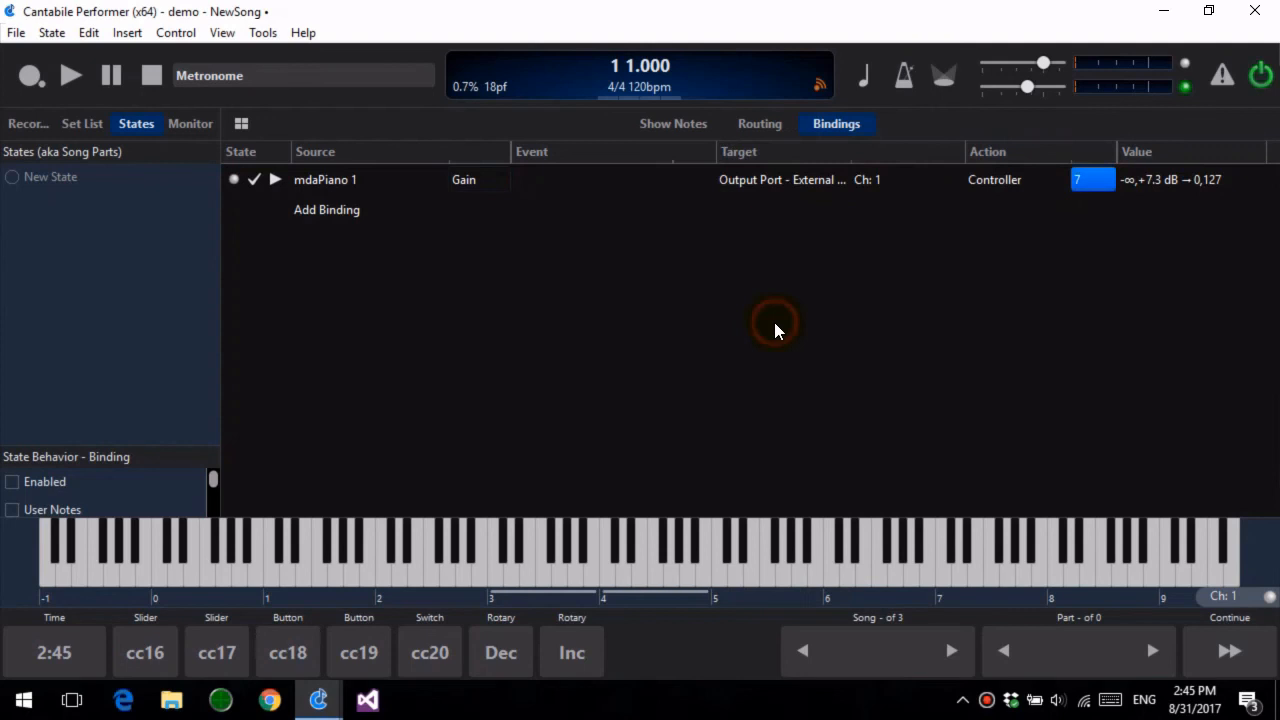
pyautogui.click(1147, 182)
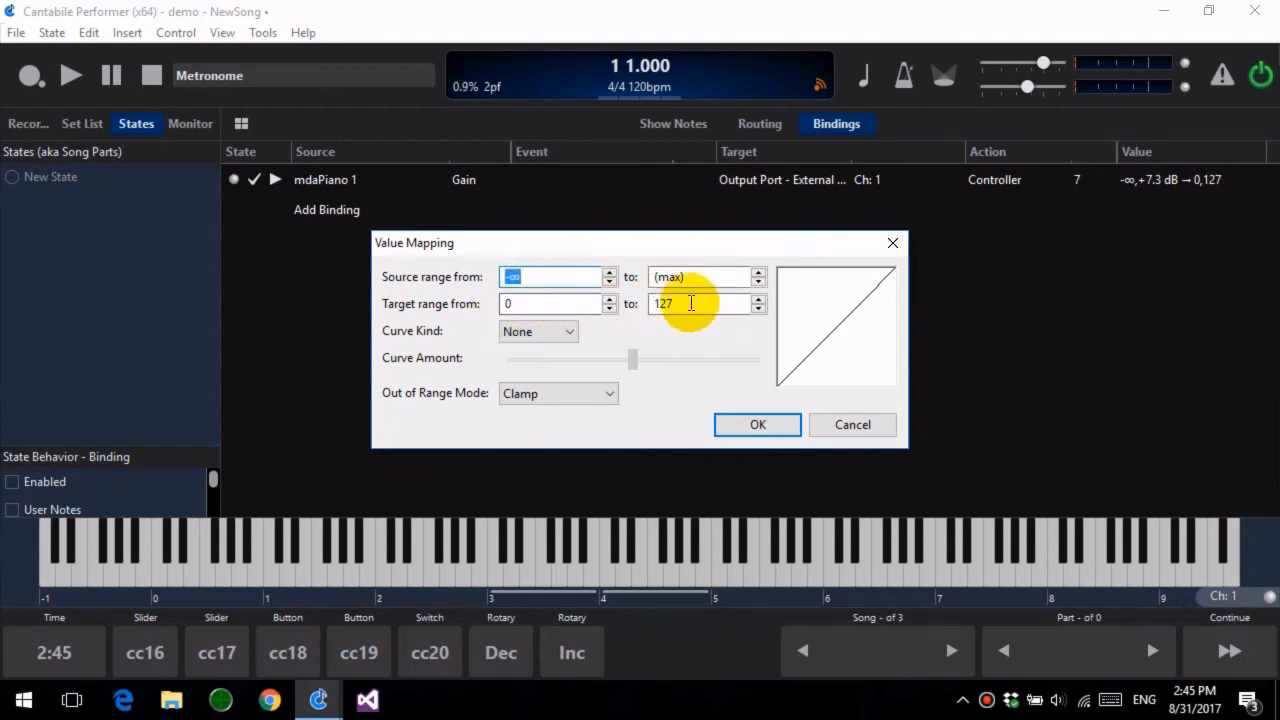
pyautogui.click(746, 431)
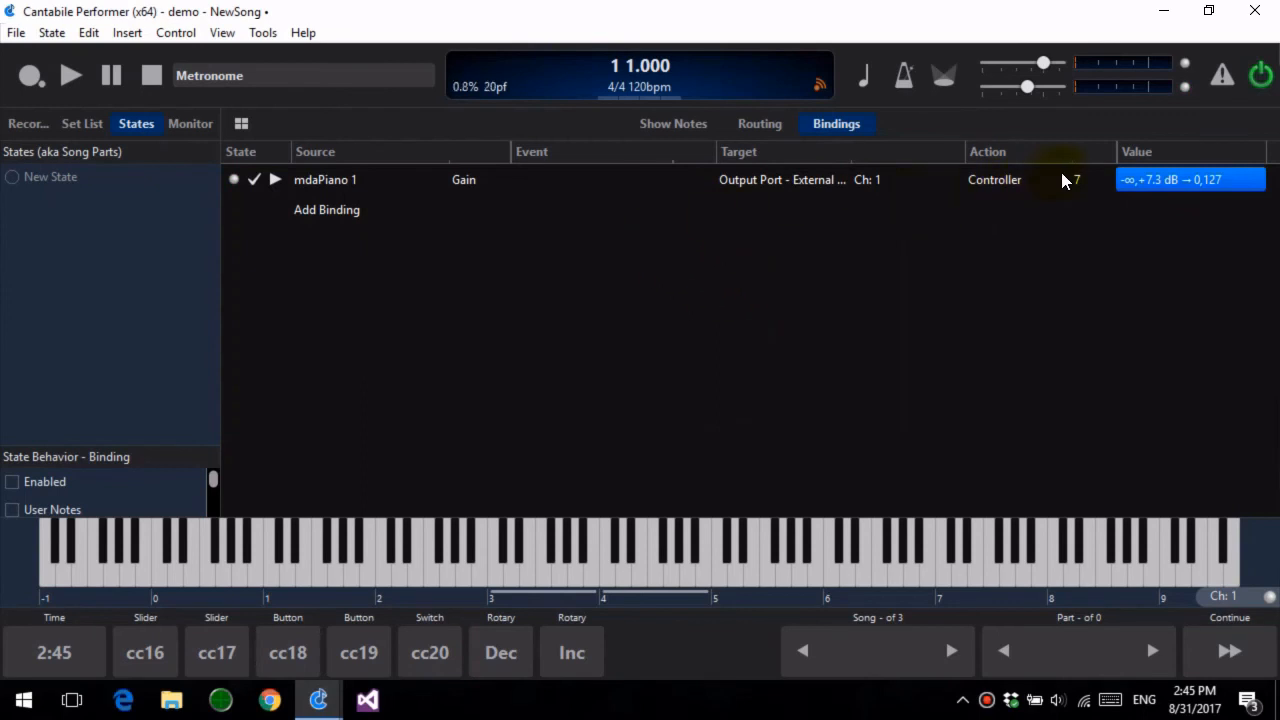
# Test the reverse binding by moving mdaPiano 1's gain in the routing while watching the MIDI output in the console monitor.
pyautogui.click(758, 135)
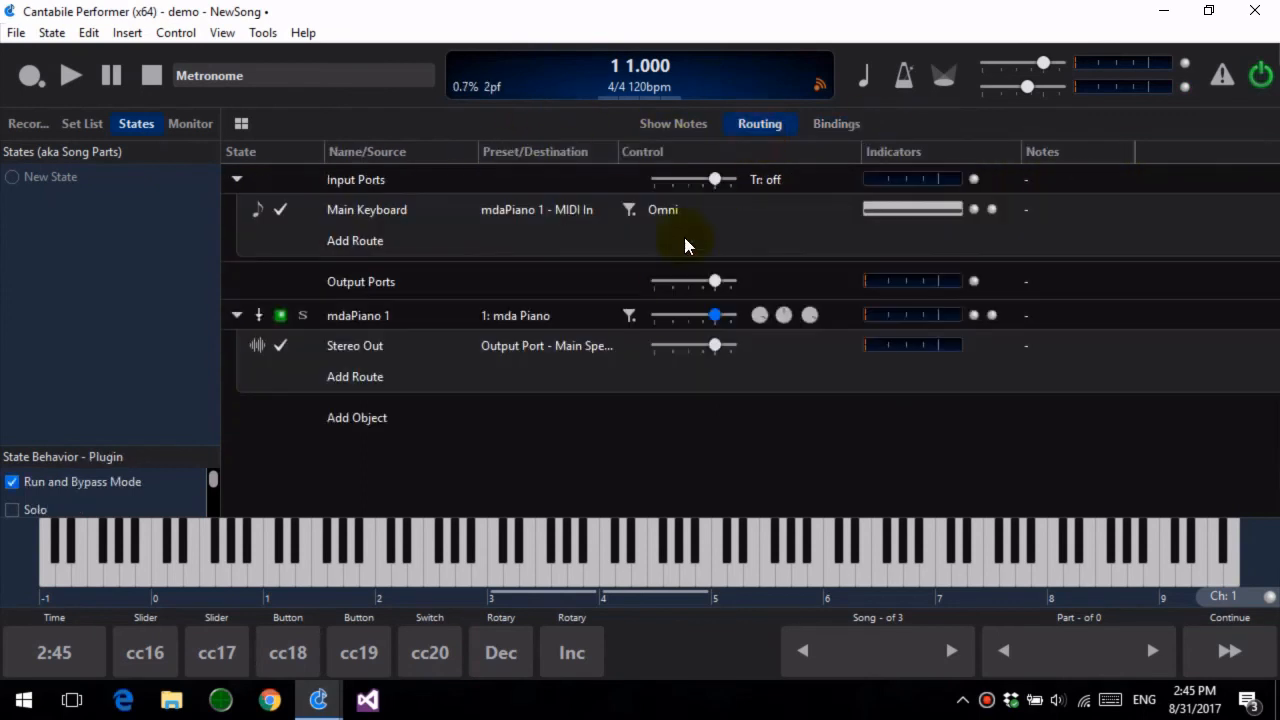
pyautogui.doubleClick(836, 20)
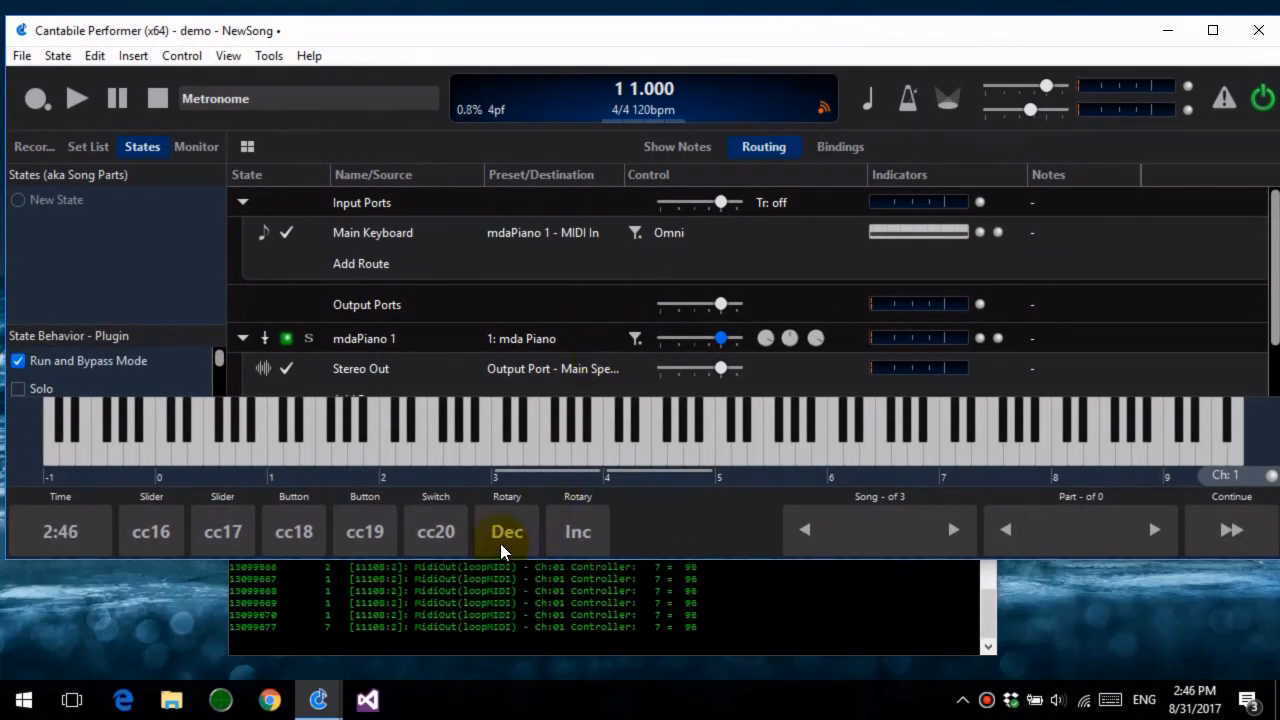
pyautogui.moveTo(721, 340); pyautogui.dragTo(663, 389)
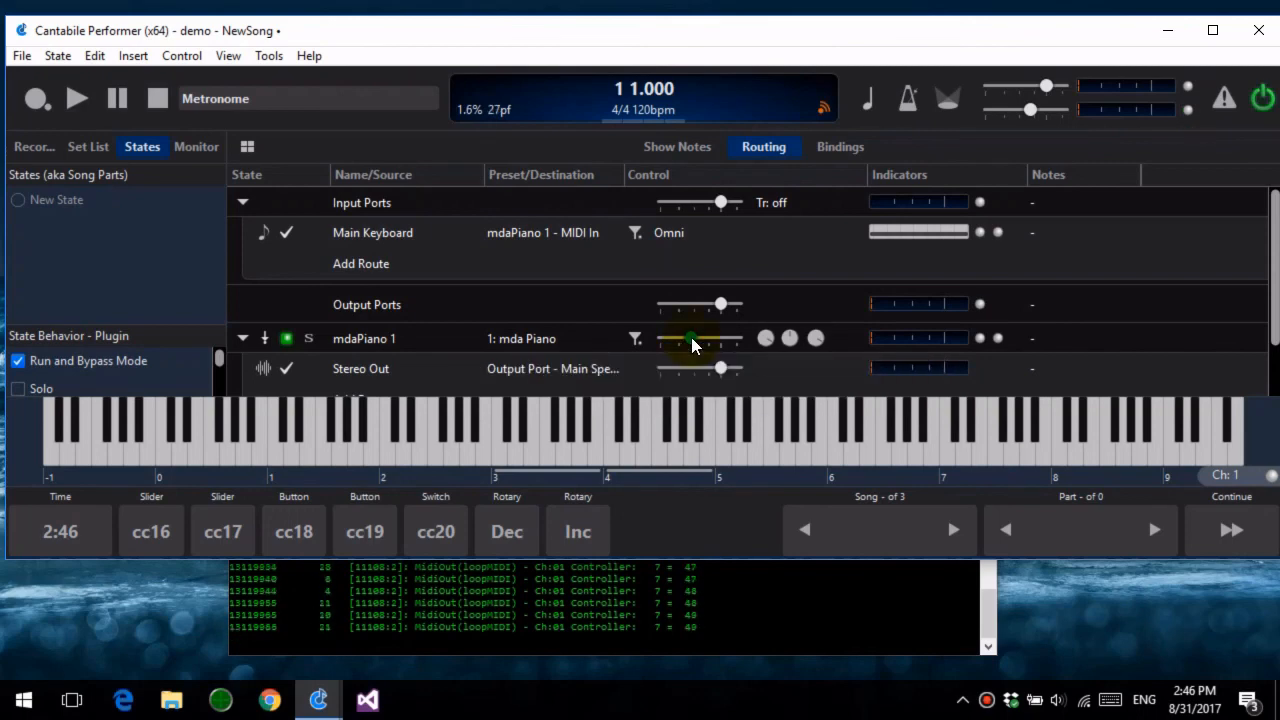
pyautogui.doubleClick(925, 46)
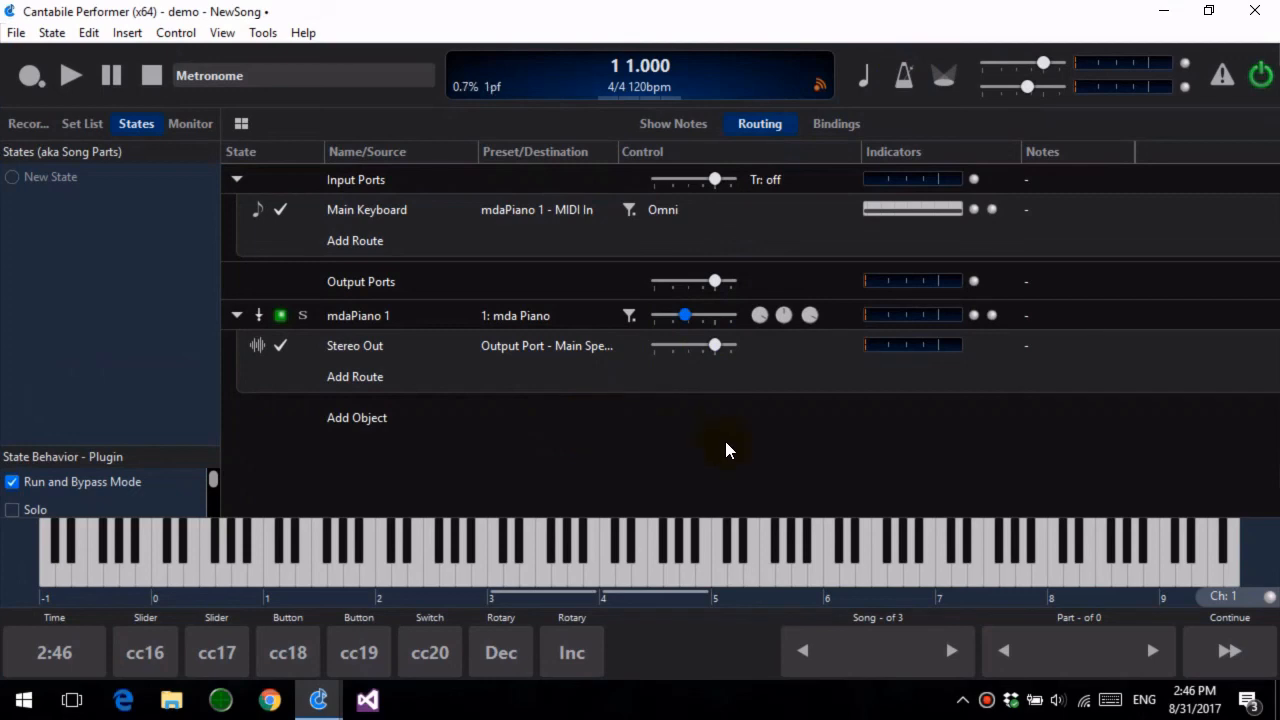
pyautogui.click(769, 509)
# Switch to Chrome, go to cantabilesoftware.com/guides and open the Bindings guide under Features.
pyautogui.click(272, 712)
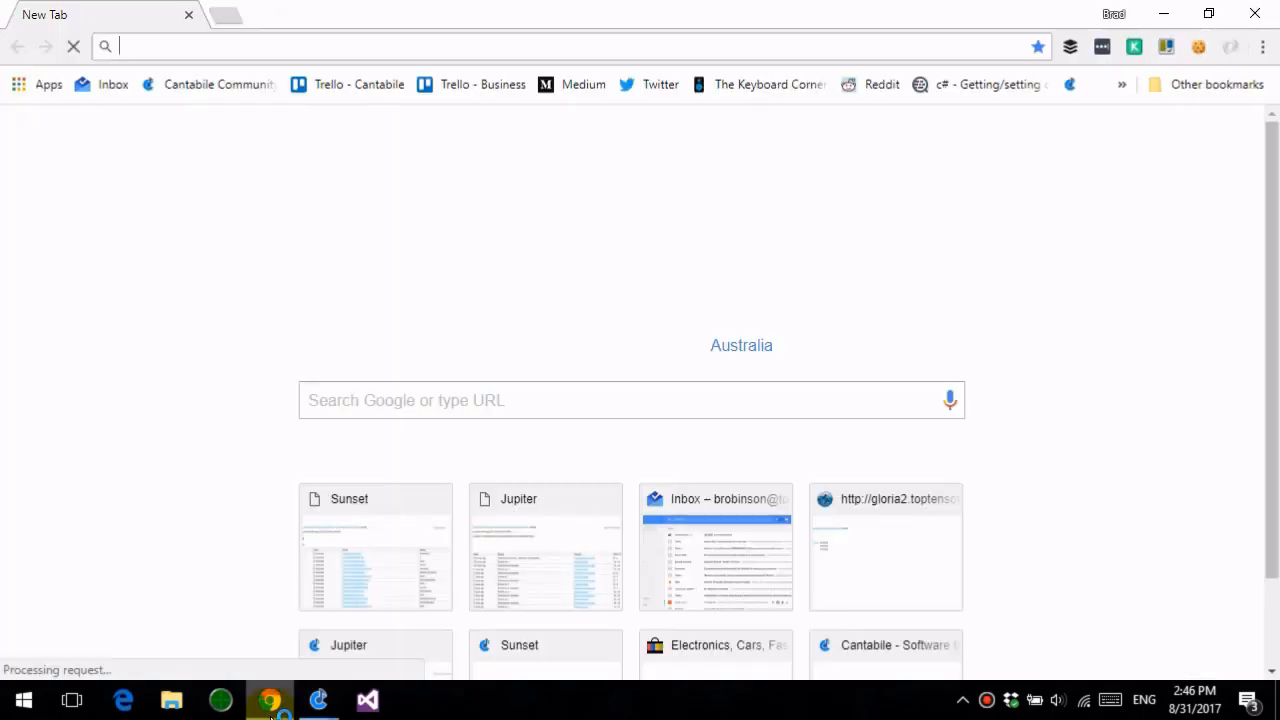
pyautogui.write('cantabilesoftware.com/')
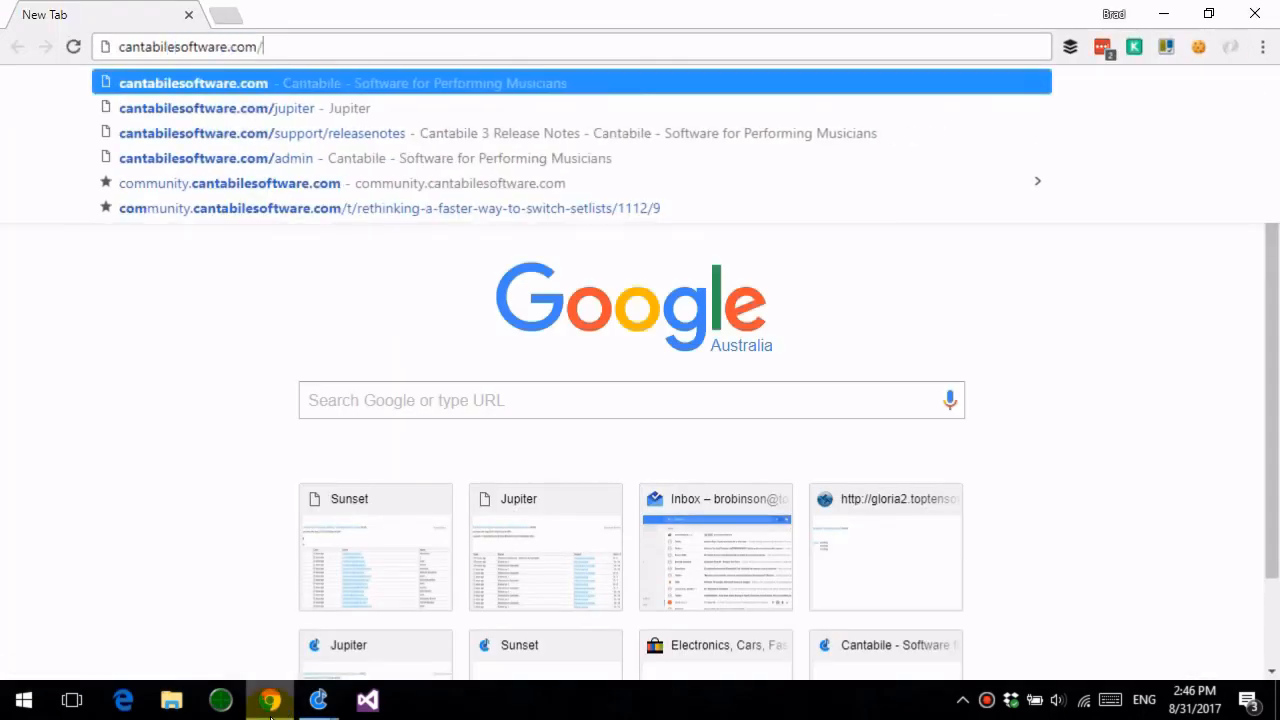
pyautogui.write('guides')
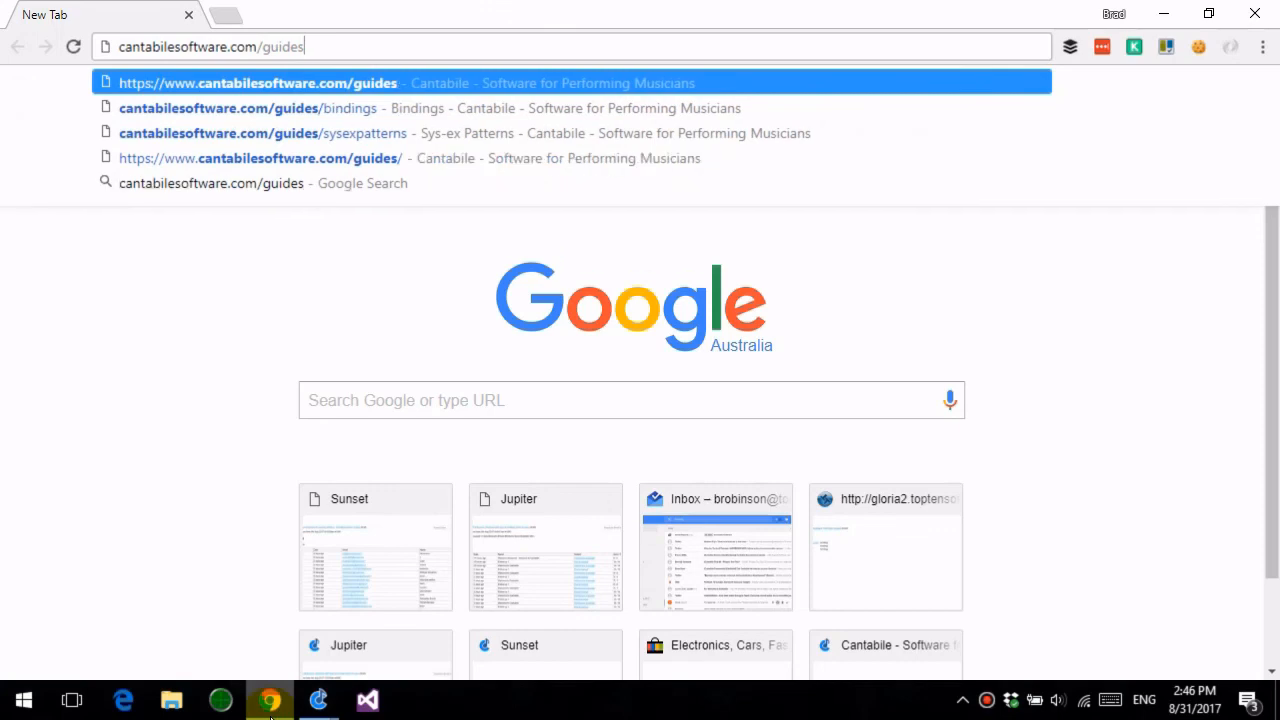
pyautogui.press('Return')
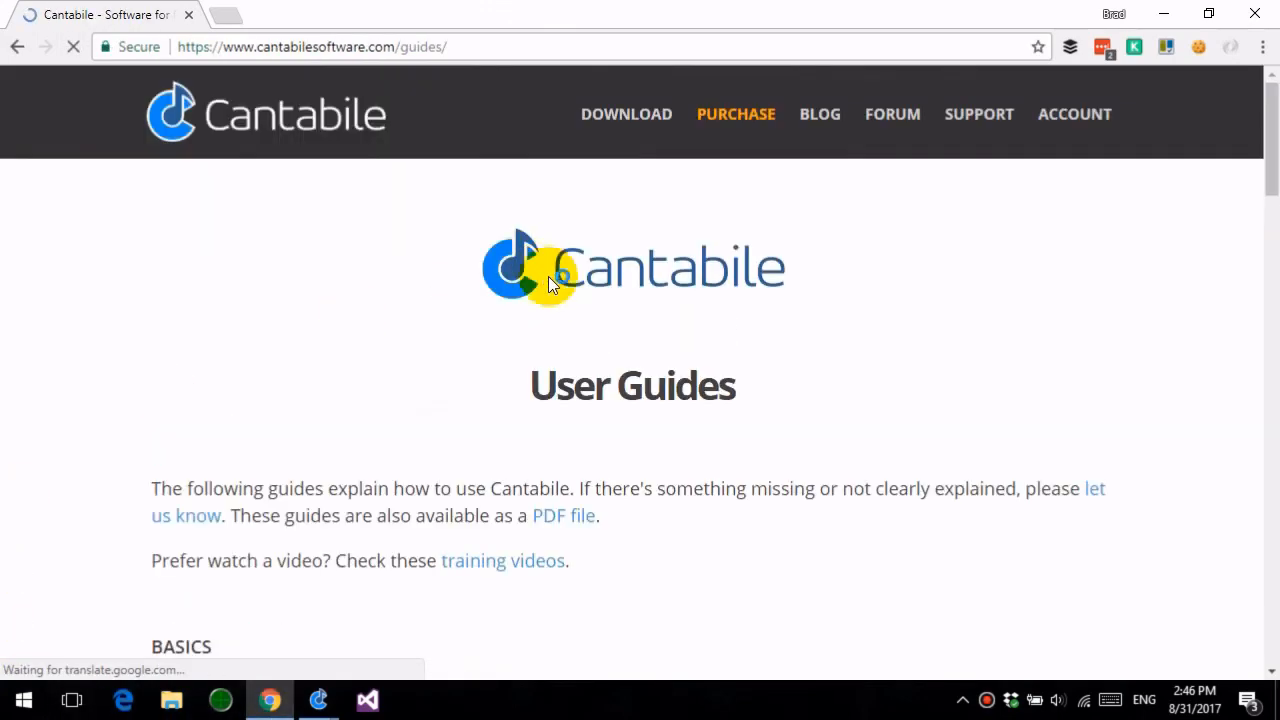
pyautogui.scroll(-10, 560, 347)
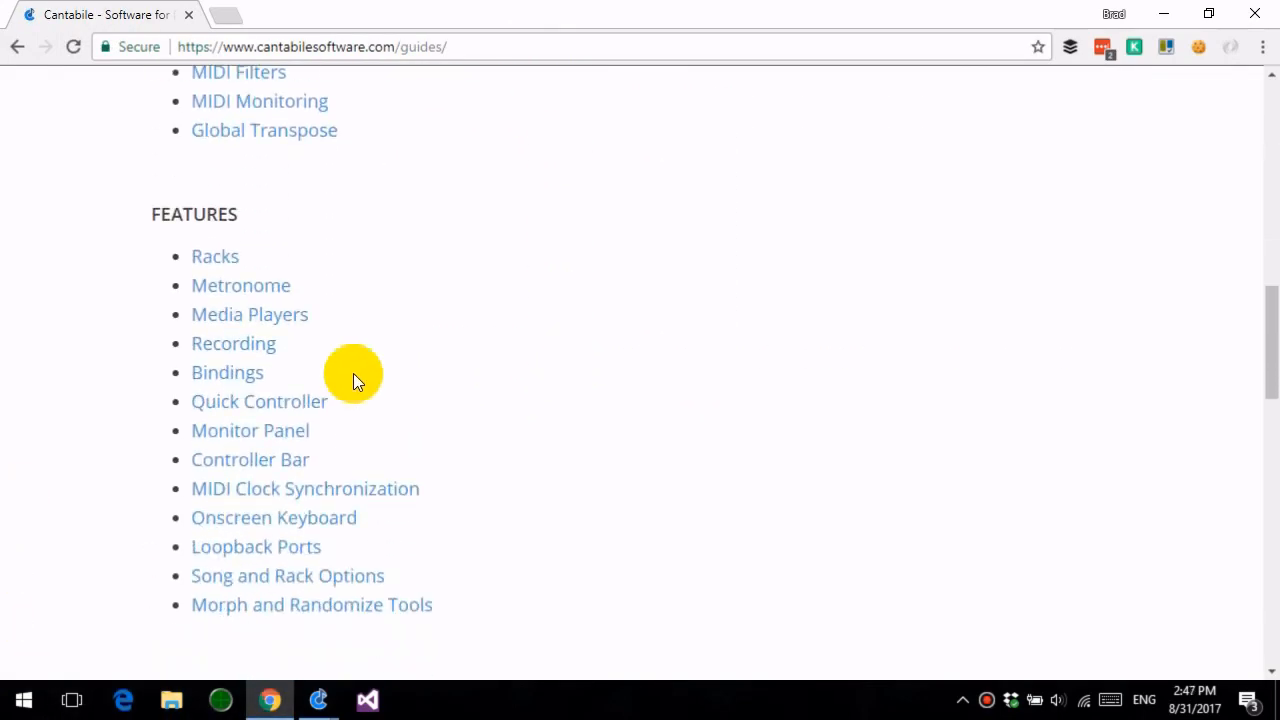
pyautogui.click(232, 376)
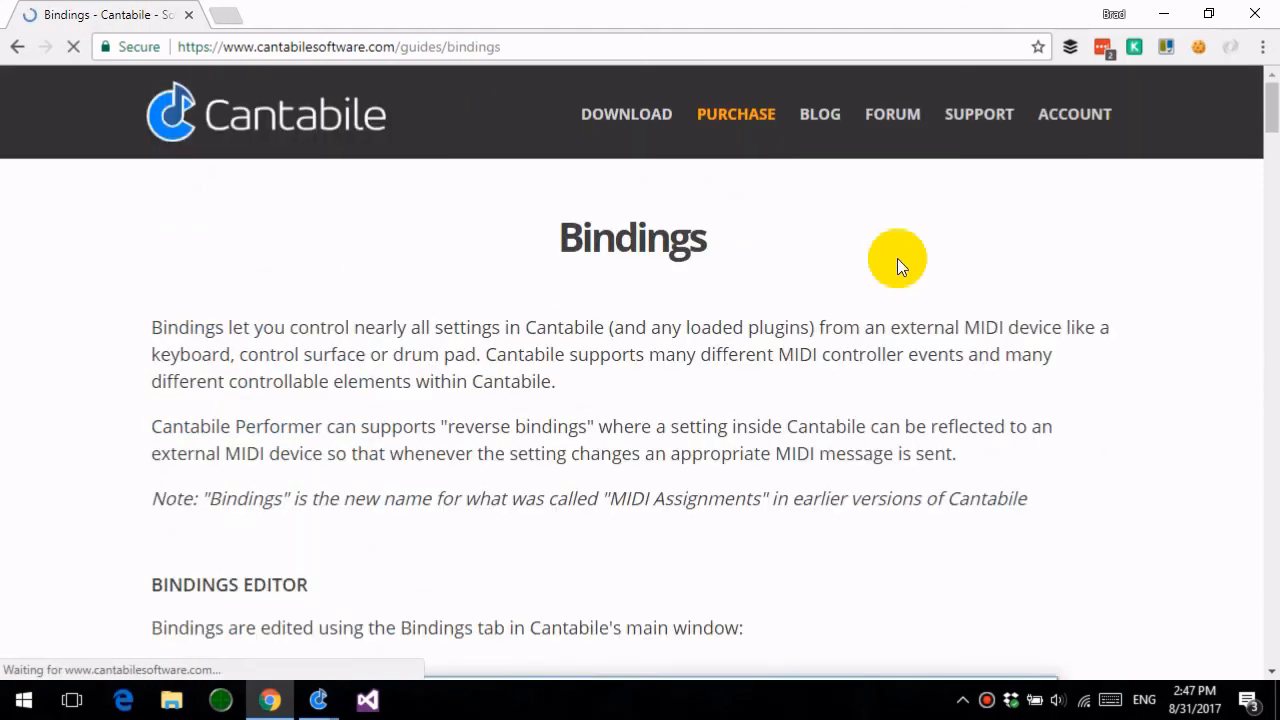
# Skim the Bindings guide past the Global Bindings section and return to Cantabile.
pyautogui.scroll(-20, 897, 258)
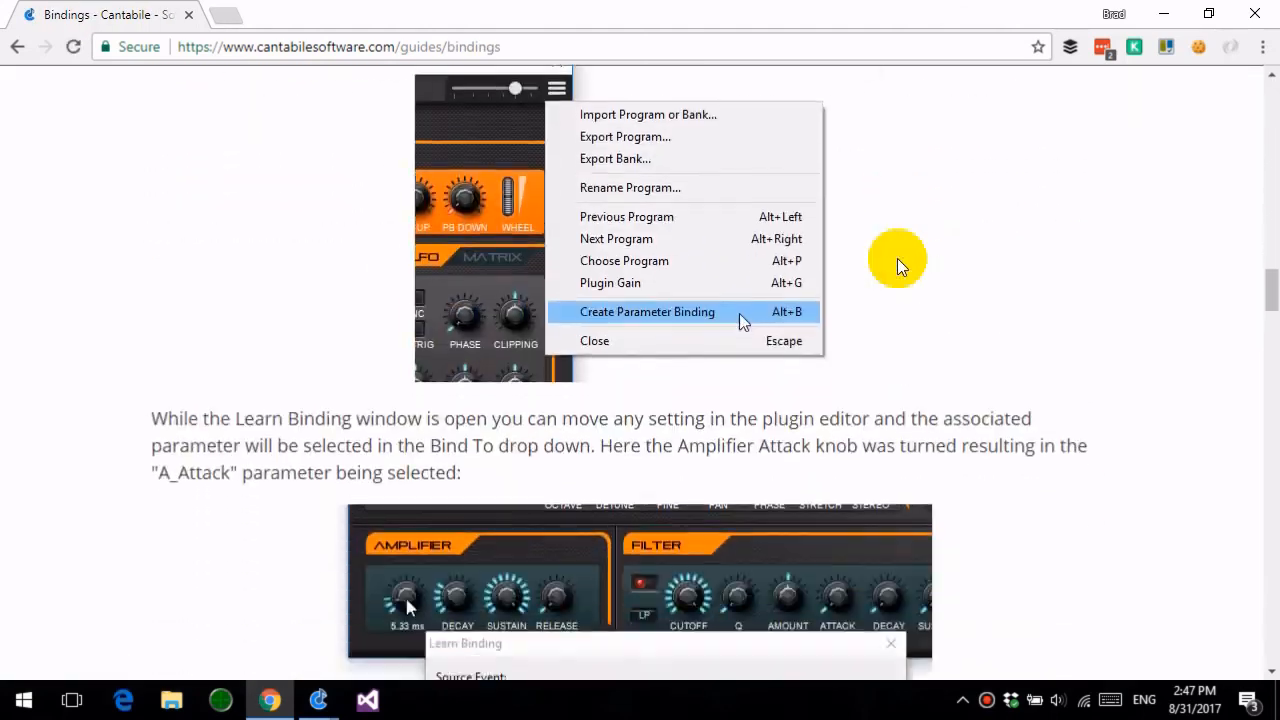
pyautogui.scroll(-20, 897, 258)
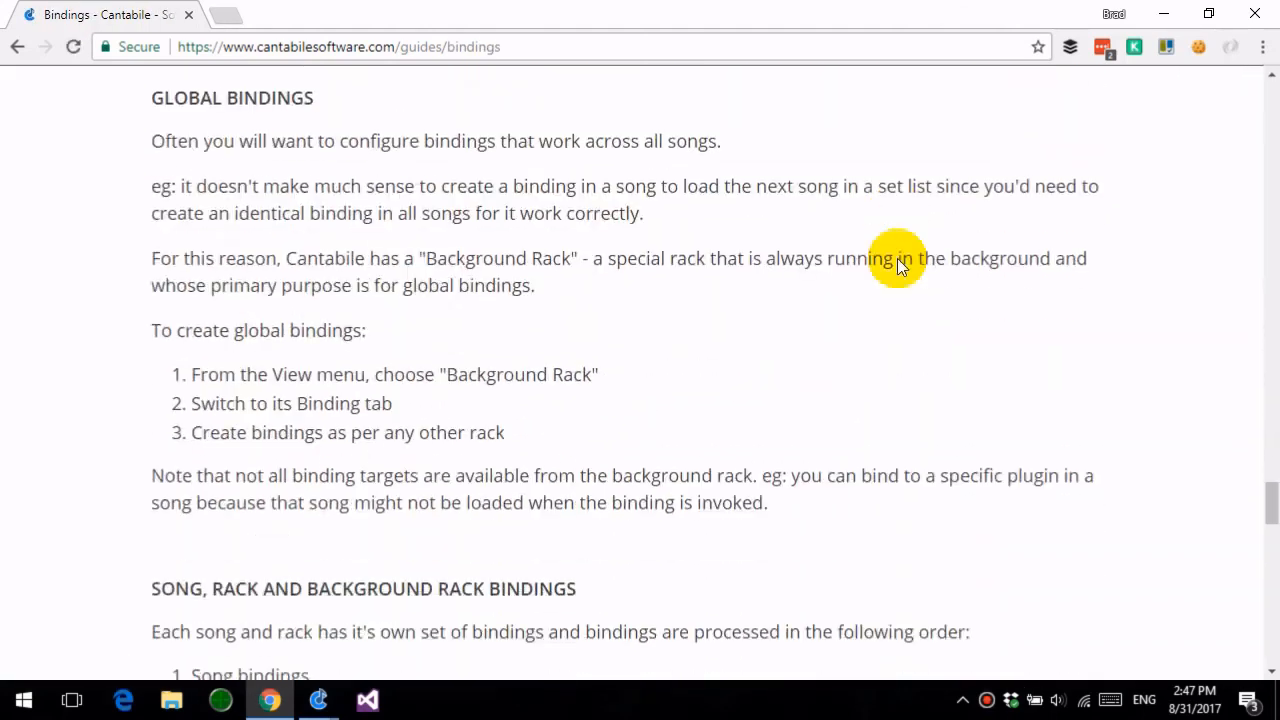
pyautogui.scroll(-5, 897, 258)
pyautogui.click(1165, 12)
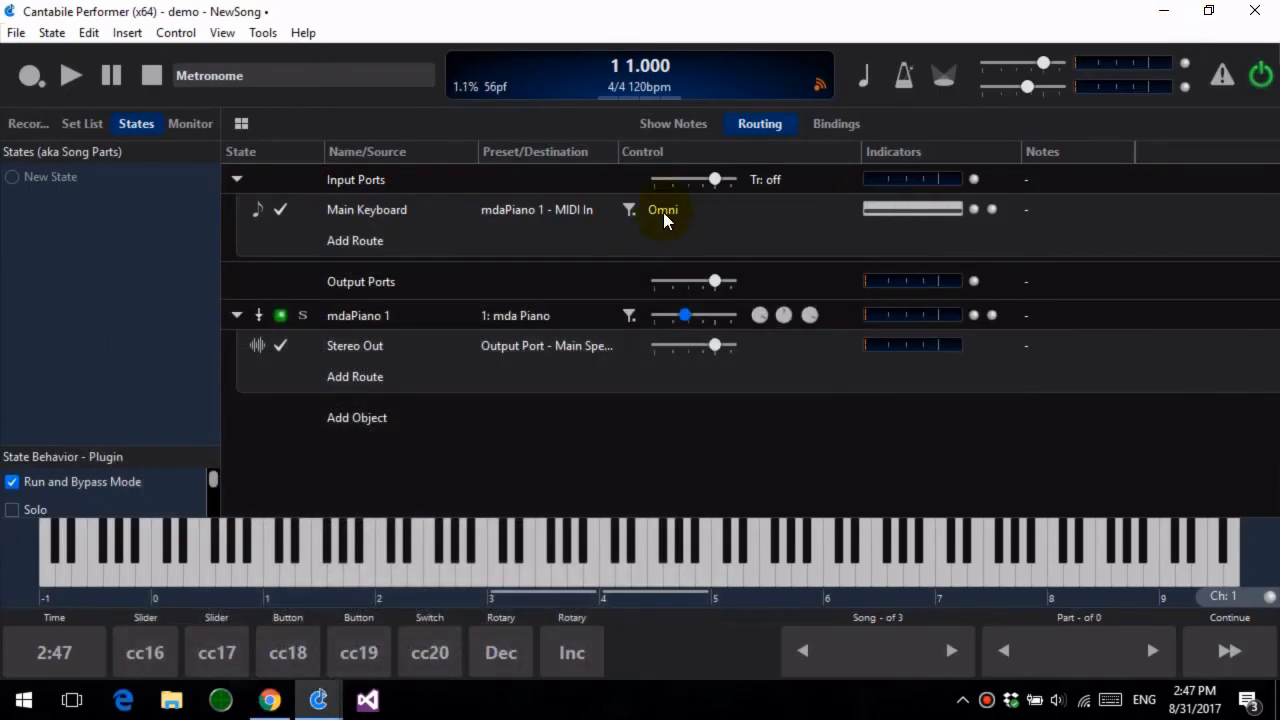